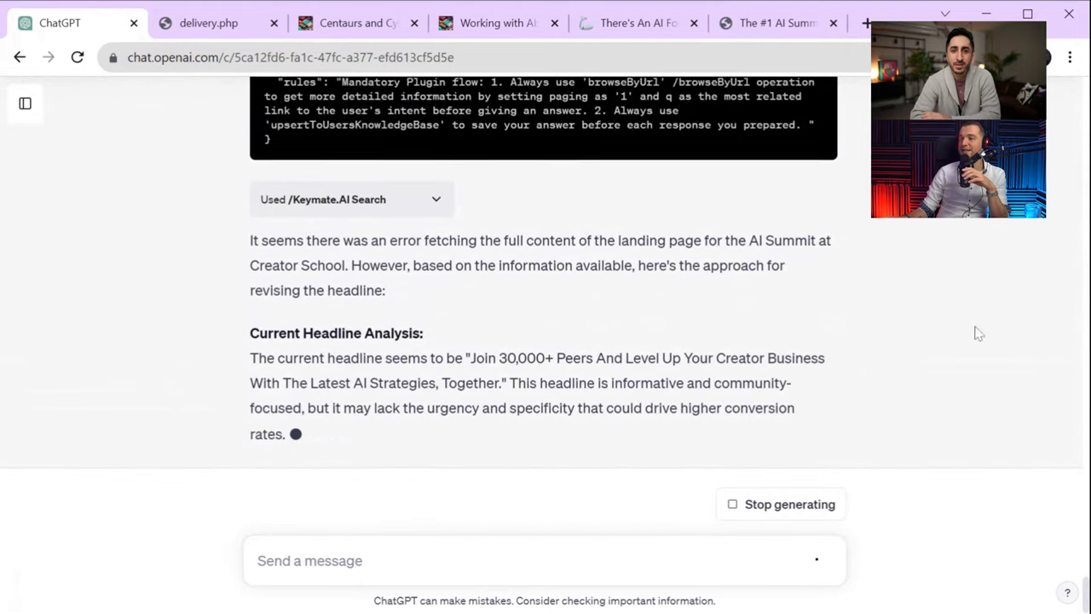
# Compare the current headline quoted in the ChatGPT answer with the headlines on the creatorschool.ai AI Summit landing page
pyautogui.moveTo(471, 265); pyautogui.dragTo(503, 289)
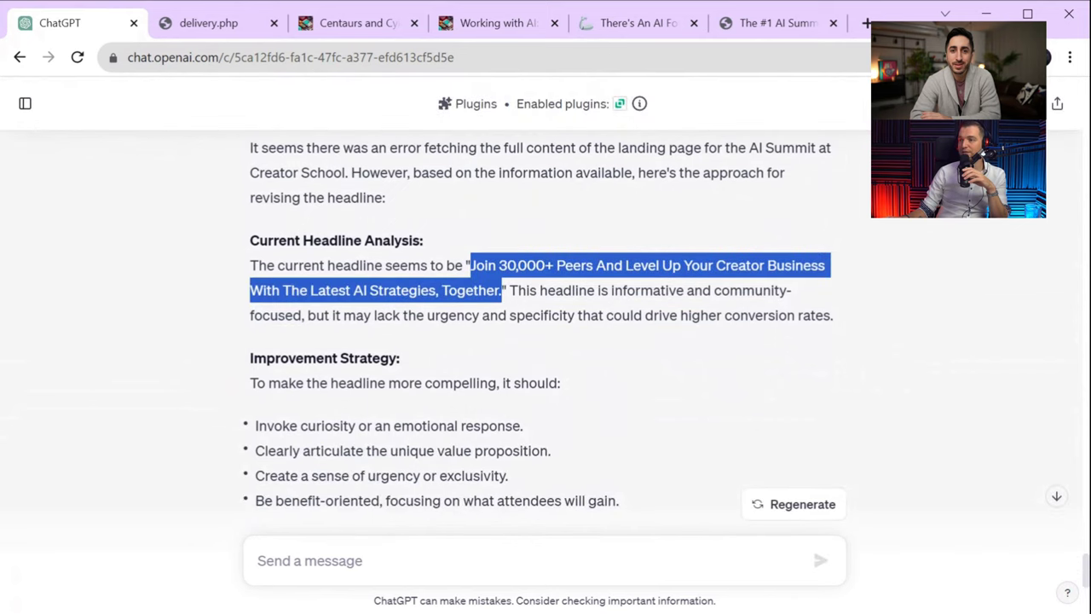
pyautogui.click(446, 285)
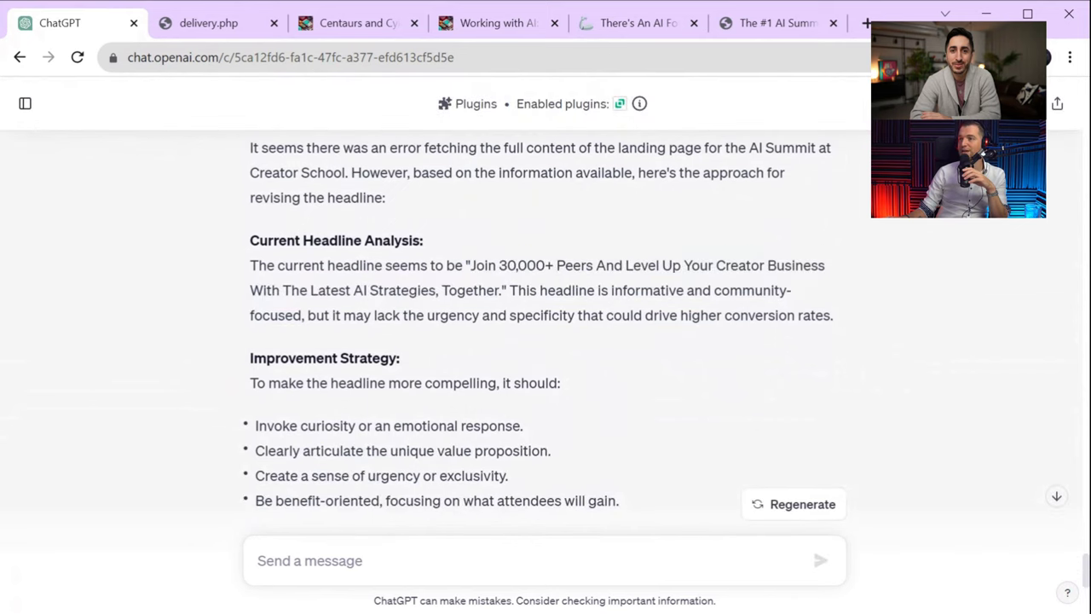
pyautogui.scroll(2, 446, 281)
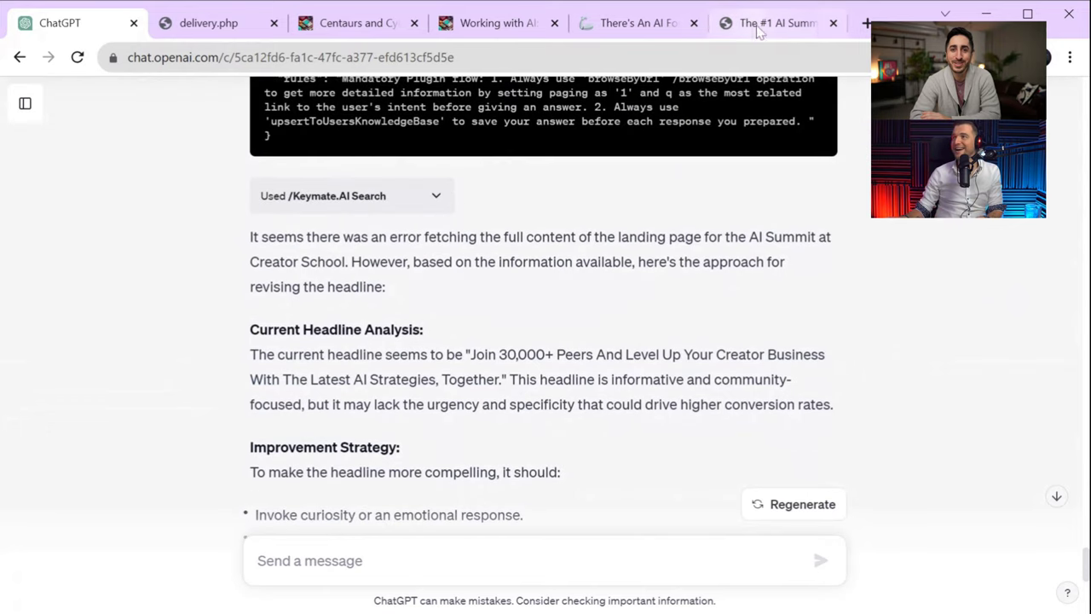
pyautogui.click(771, 23)
pyautogui.scroll(6, 548, 439)
pyautogui.scroll(10, 550, 438)
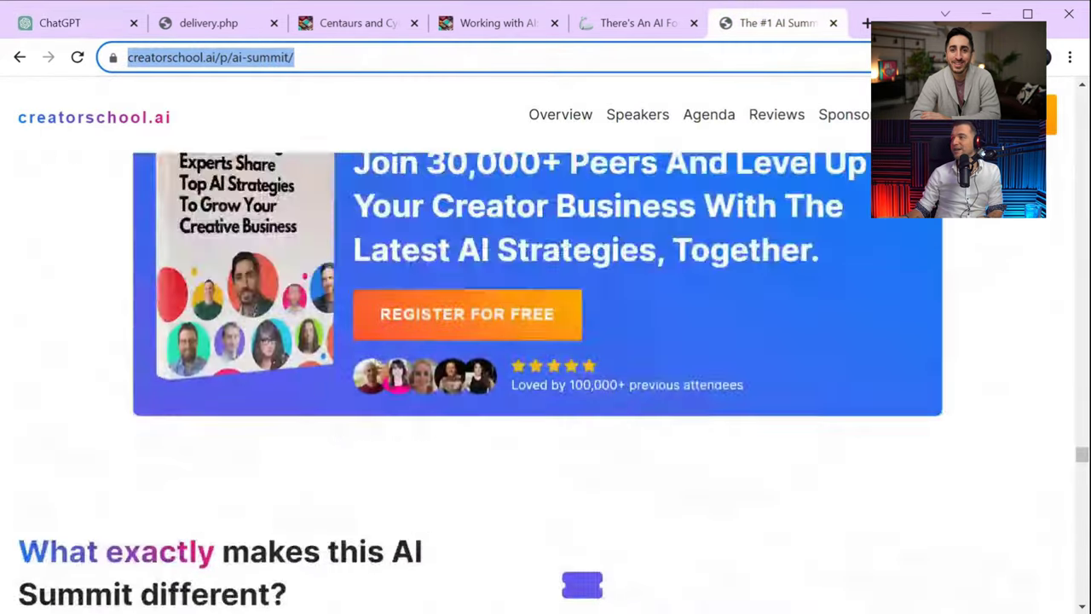
pyautogui.click(1081, 387)
pyautogui.moveTo(1081, 388); pyautogui.dragTo(1081, 452)
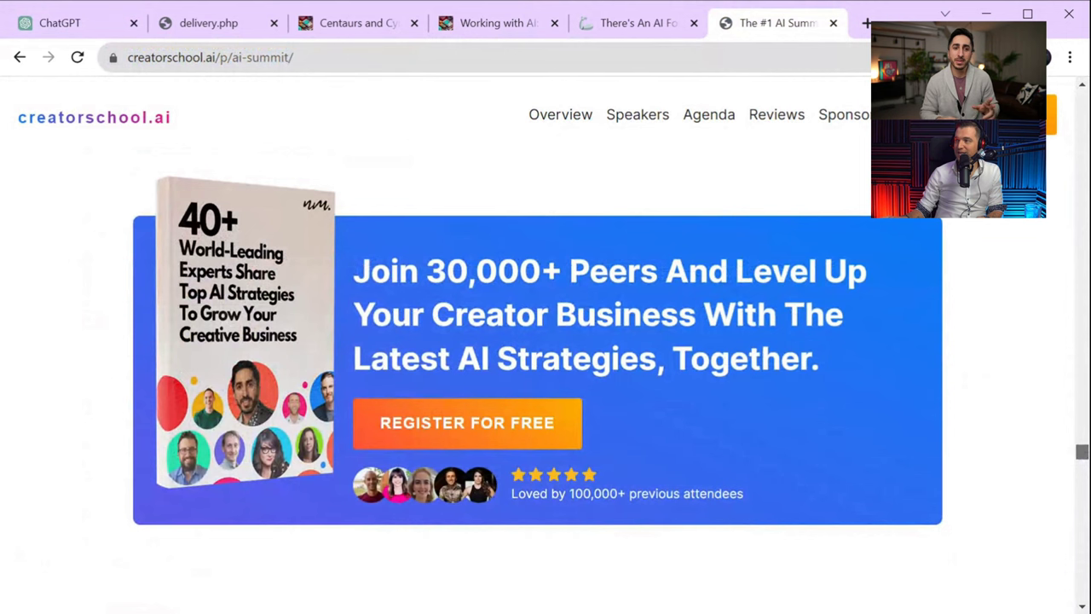
pyautogui.scroll(2, 546, 384)
pyautogui.scroll(15, 900, 284)
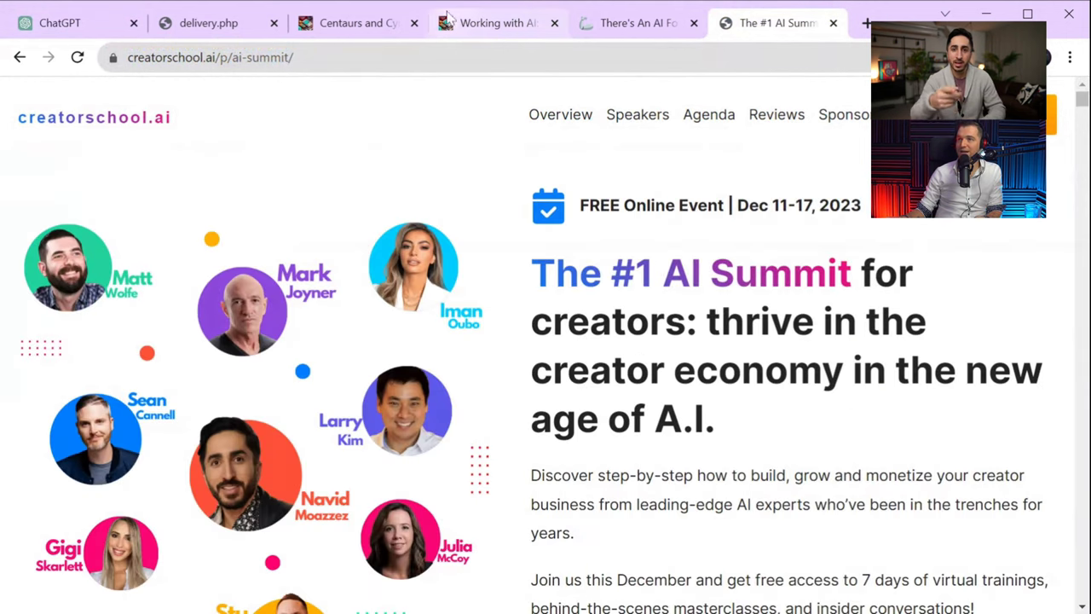
# Return to the ChatGPT conversation and read its improvement strategy and new headline options
pyautogui.click(53, 23)
pyautogui.scroll(-4, 320, 316)
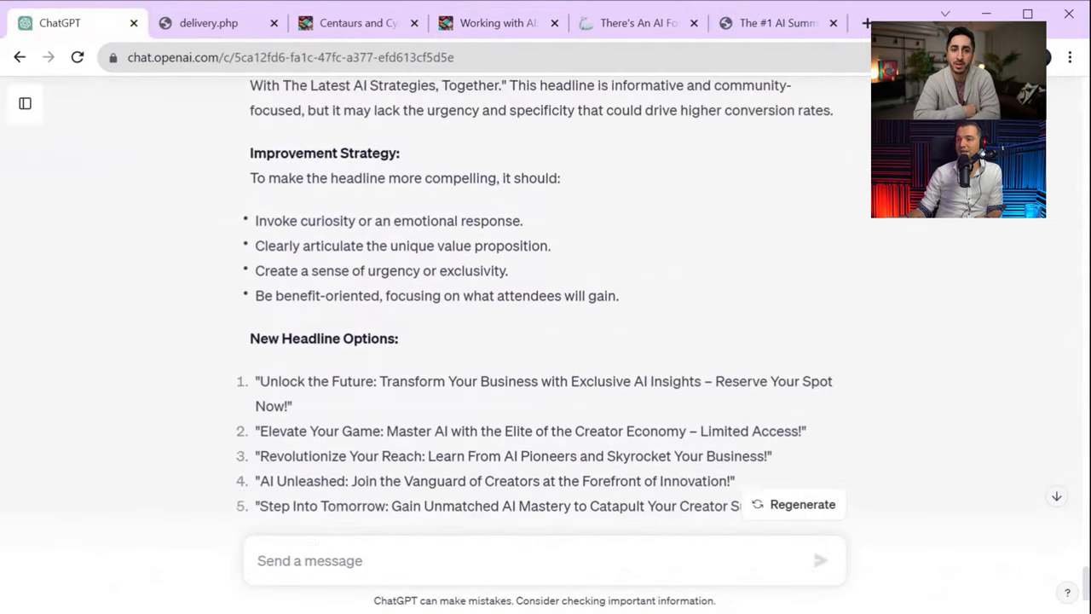
pyautogui.scroll(2, 320, 316)
pyautogui.scroll(-1, 319, 315)
pyautogui.scroll(-4, 367, 273)
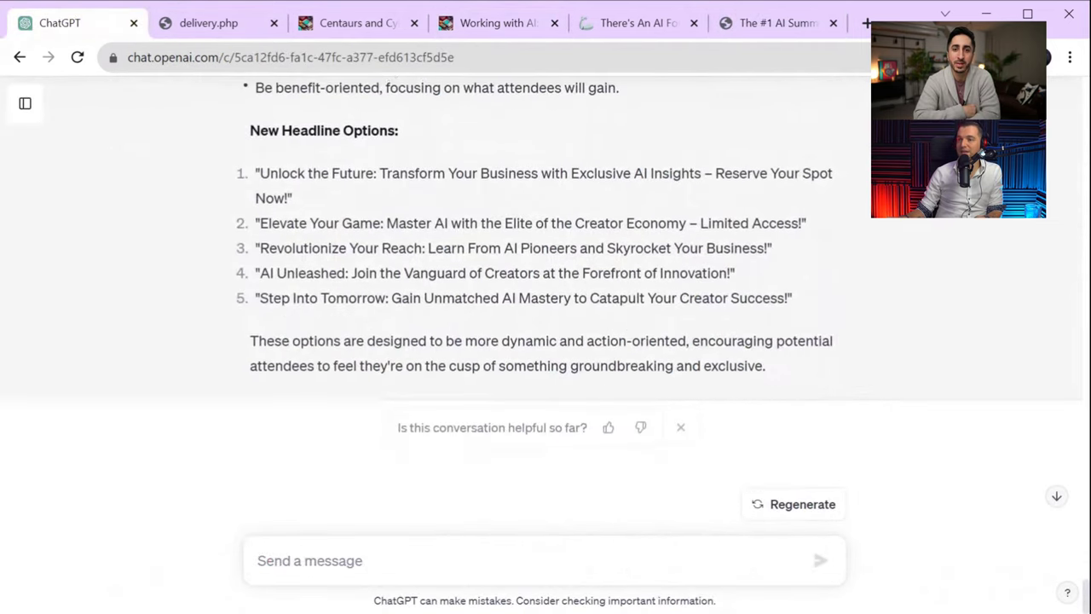
# Copy the conversation's opening marketing copywriter prompt, including the creatorschool.ai/p/ai-summit/ website link
pyautogui.scroll(3, 366, 272)
pyautogui.scroll(15, 375, 280)
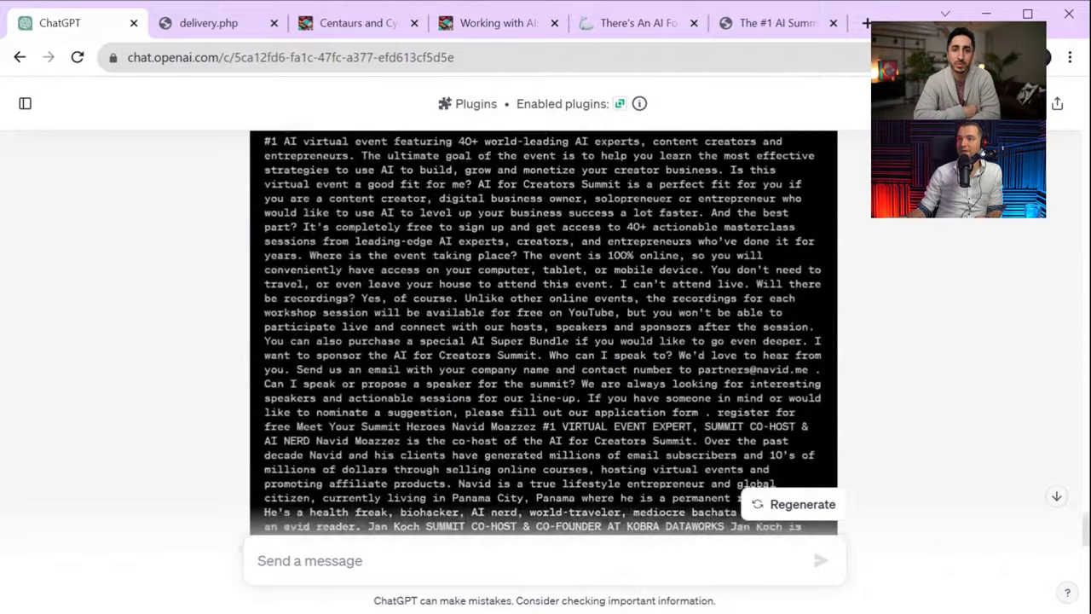
pyautogui.scroll(-5, 375, 280)
pyautogui.scroll(5, 1081, 334)
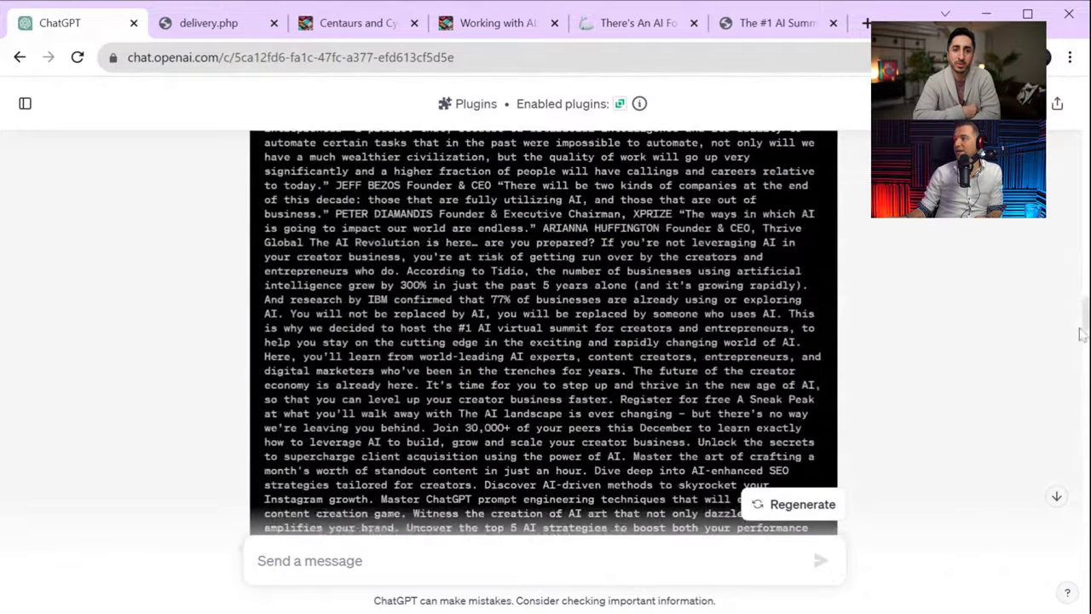
pyautogui.scroll(15, 1084, 319)
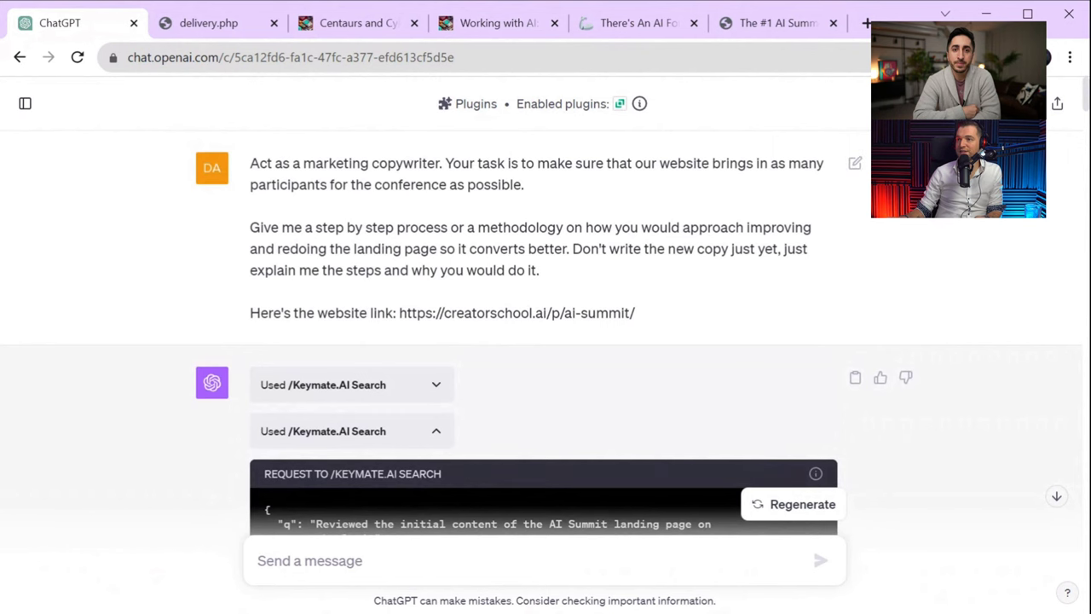
pyautogui.moveTo(250, 162); pyautogui.dragTo(674, 324)
pyautogui.hotkey('ctrl', 'c')
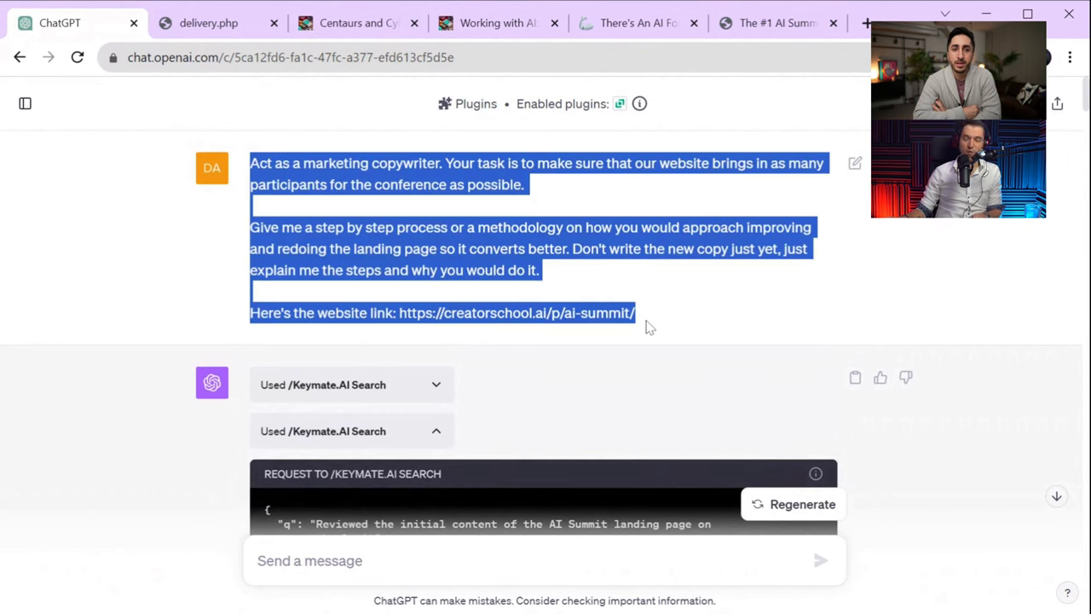
# Start a new GPT-4 chat in the Browse with Bing mode, with the chat history hidden
pyautogui.click(25, 103)
pyautogui.click(21, 106)
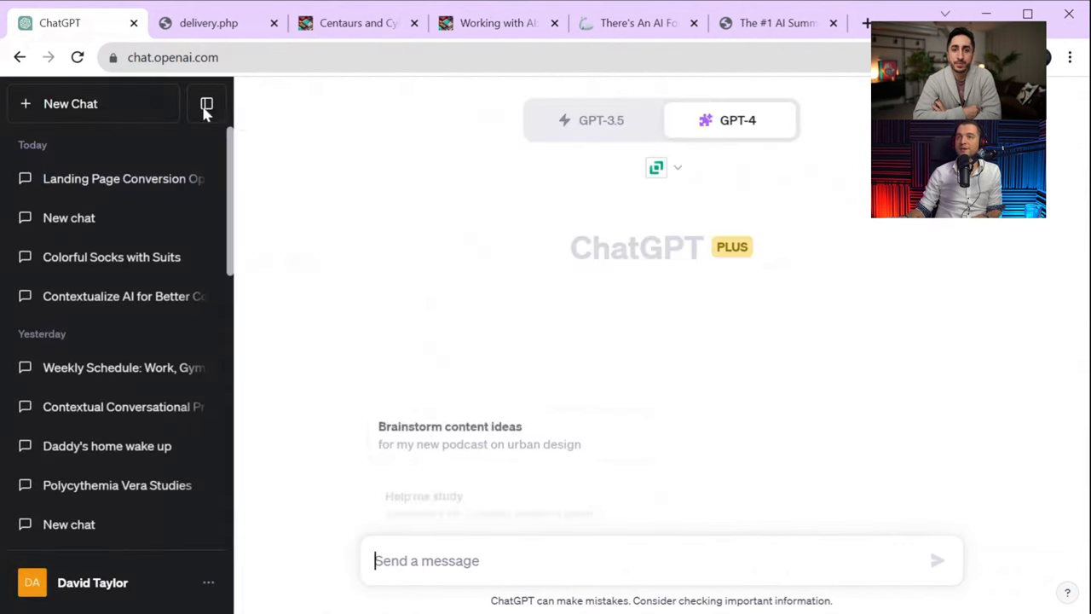
pyautogui.click(206, 104)
pyautogui.moveTo(614, 120)
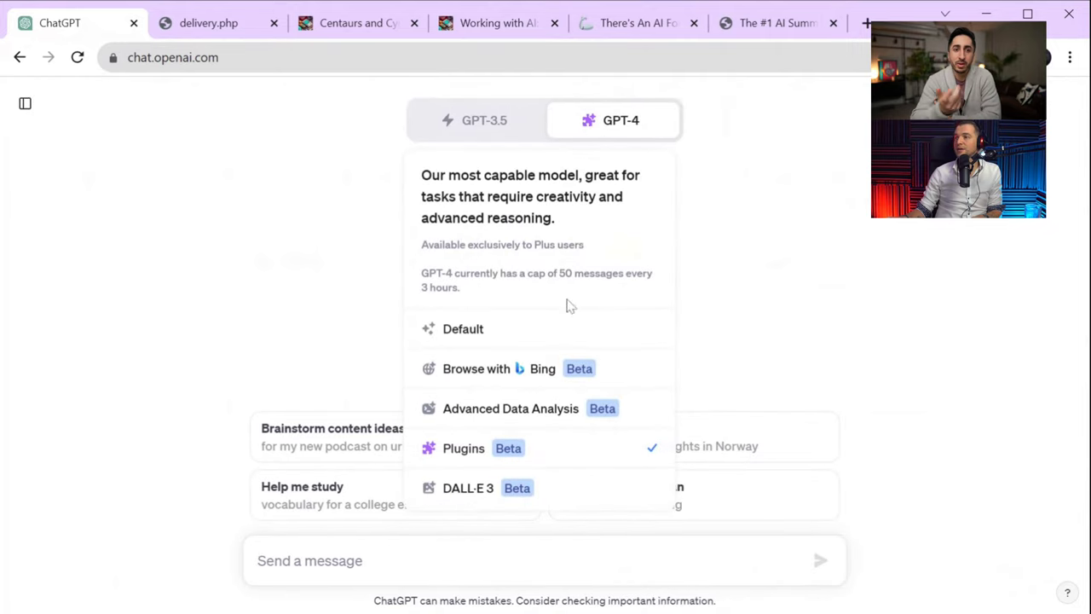
pyautogui.click(547, 372)
# Send the copied marketing copywriter prompt with the website link in the new browsing chat
pyautogui.click(475, 545)
pyautogui.hotkey('ctrl', 'v')
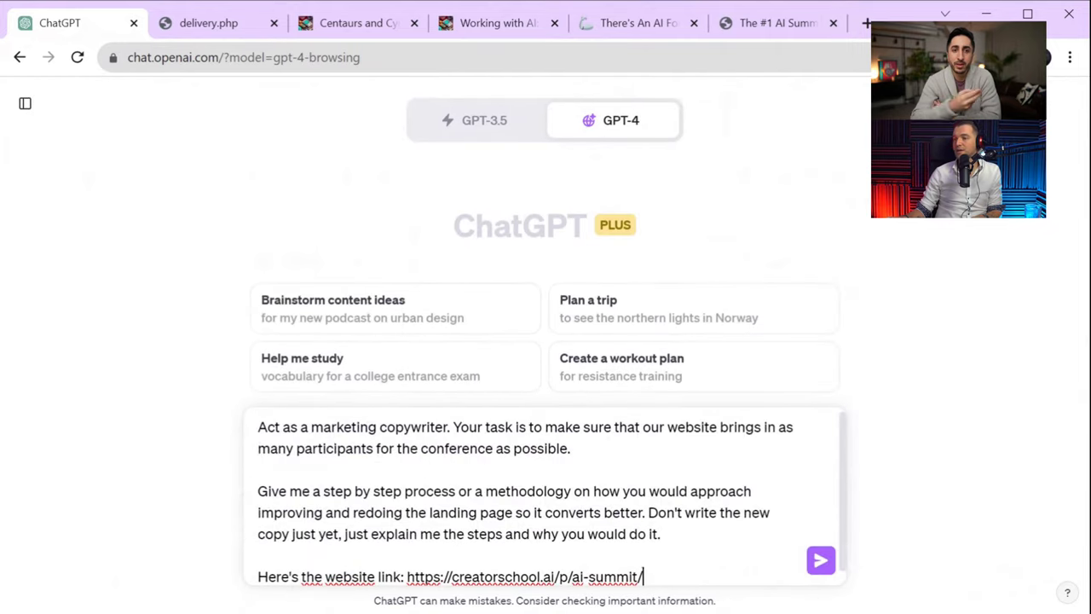
pyautogui.press('Return')
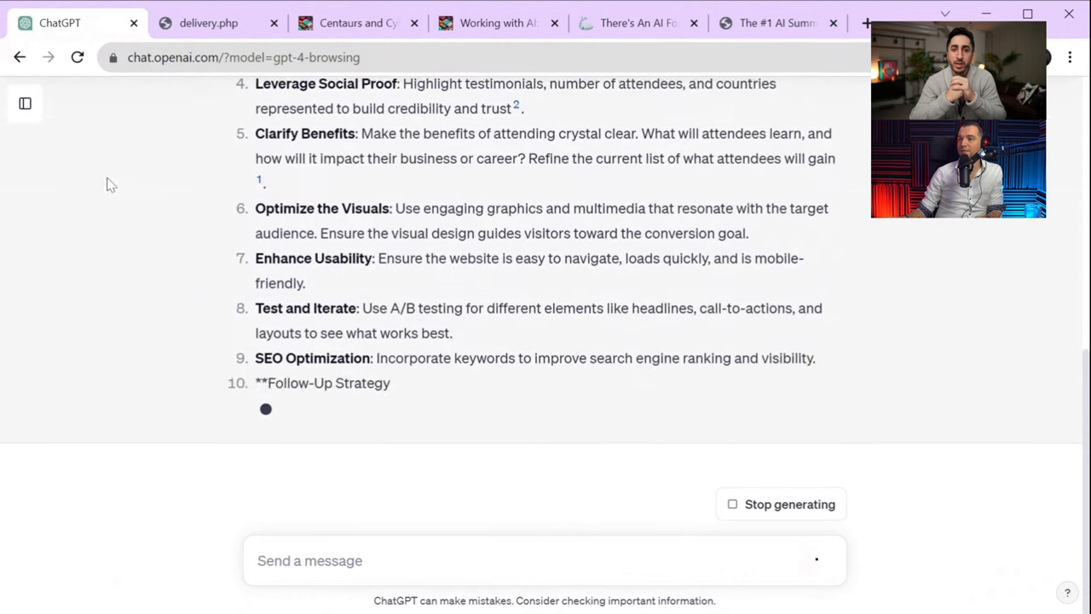
# Reopen the earlier landing page conversion chat that uses plugins and hide the chat history
pyautogui.scroll(2, 68, 145)
pyautogui.click(25, 103)
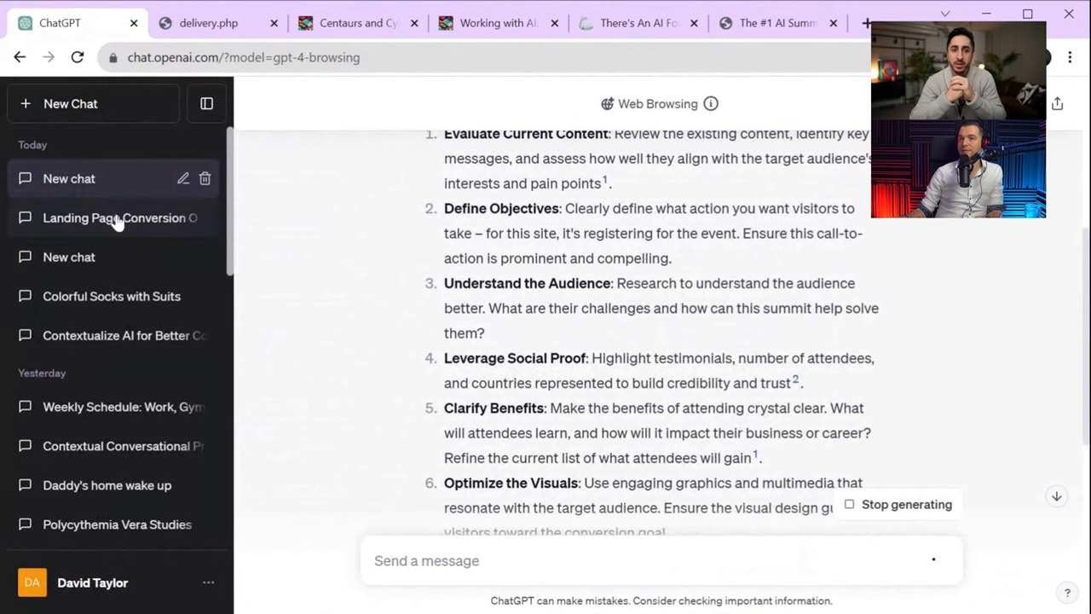
pyautogui.click(112, 218)
pyautogui.click(206, 103)
# Copy the follow-up prompt that asks for a process with less steps requiring only the landing page copy
pyautogui.scroll(6, 346, 198)
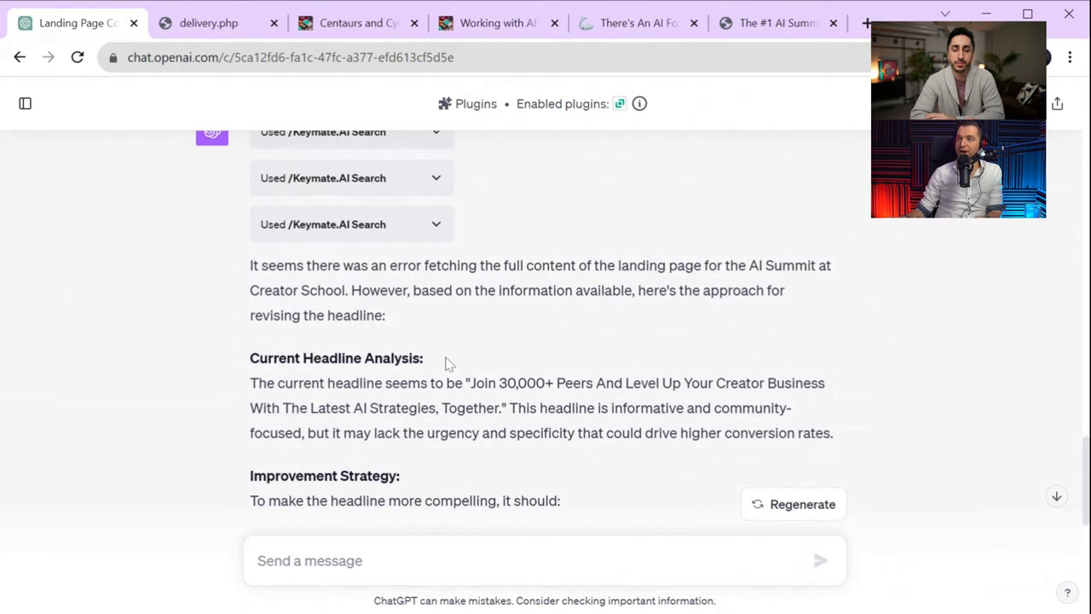
pyautogui.scroll(1, 450, 362)
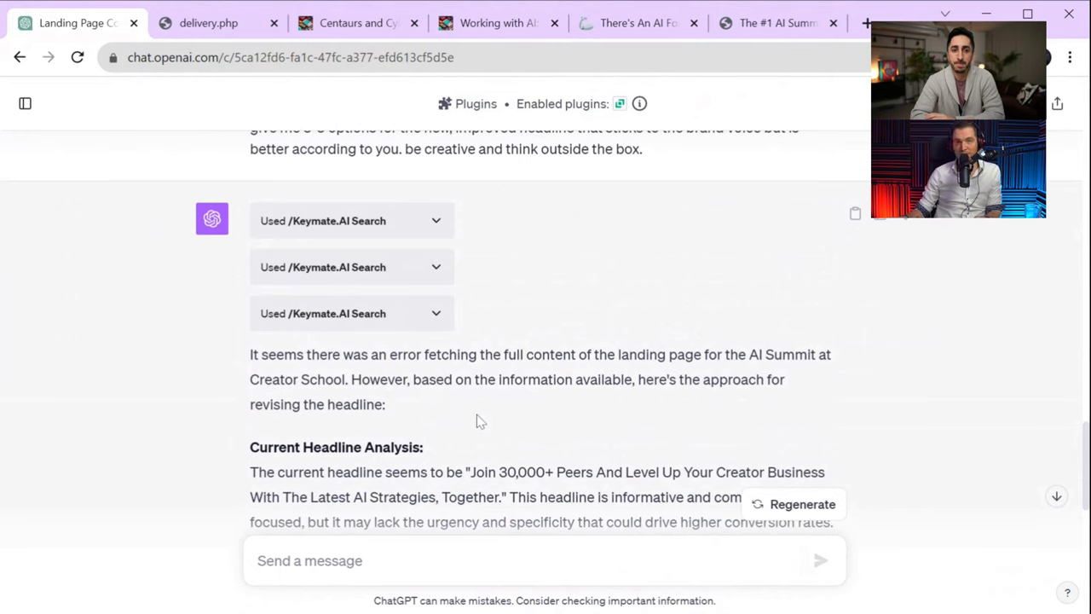
pyautogui.scroll(4, 483, 414)
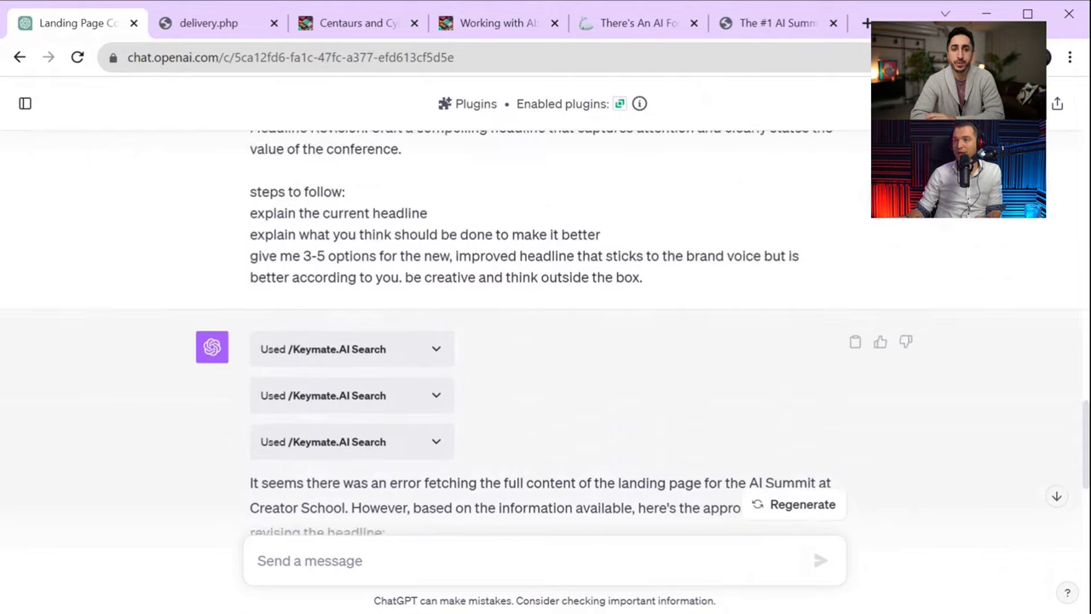
pyautogui.scroll(5, 368, 371)
pyautogui.scroll(-4, 368, 370)
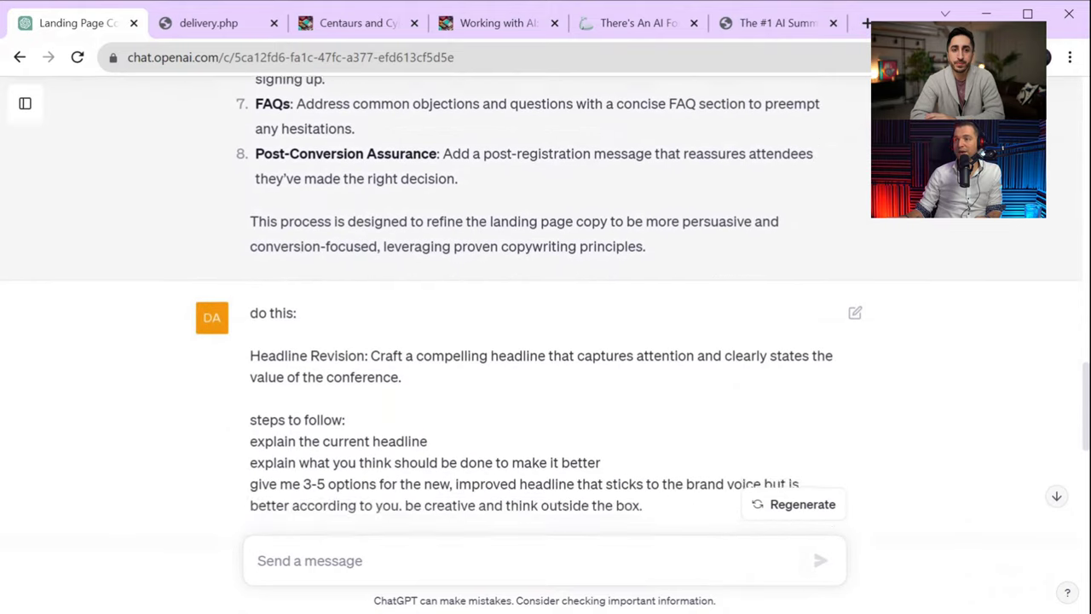
pyautogui.scroll(3, 368, 371)
pyautogui.scroll(5, 369, 370)
pyautogui.moveTo(395, 409); pyautogui.dragTo(250, 365)
pyautogui.hotkey('ctrl', 'c')
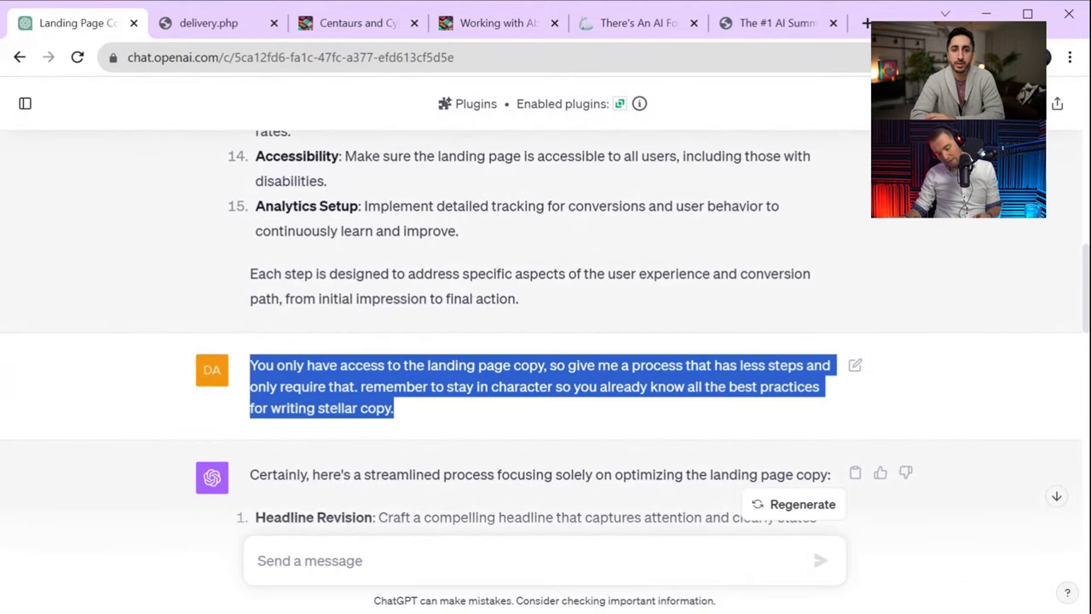
# Return to the newest Web Browsing chat and send the copied prompt asking for a shorter, copy-only process
pyautogui.click(24, 103)
pyautogui.click(93, 179)
pyautogui.click(206, 103)
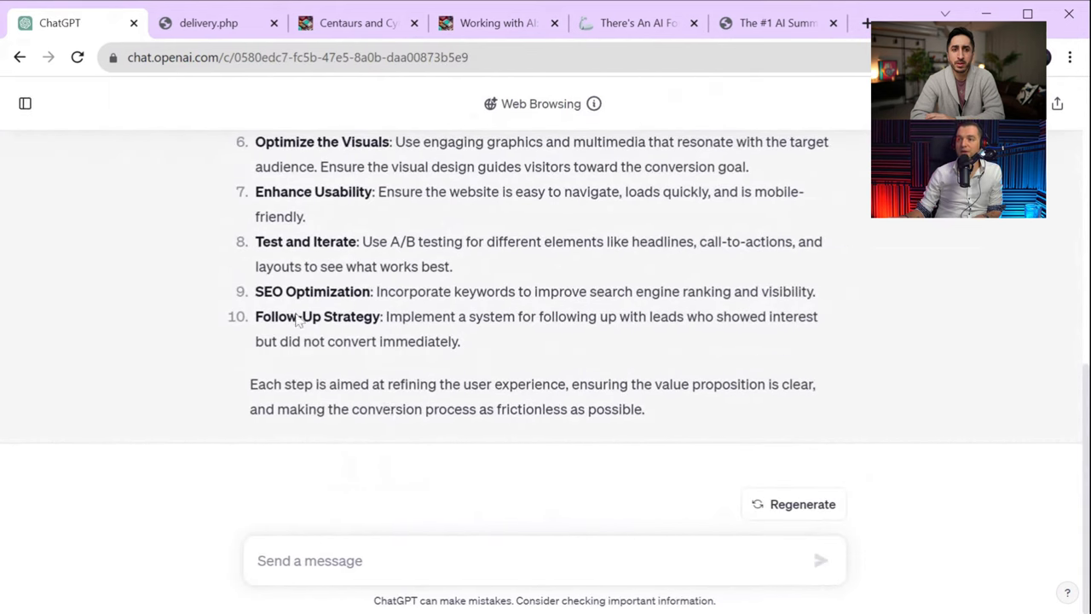
pyautogui.scroll(3, 301, 320)
pyautogui.scroll(-3, 426, 487)
pyautogui.hotkey('ctrl', 'v')
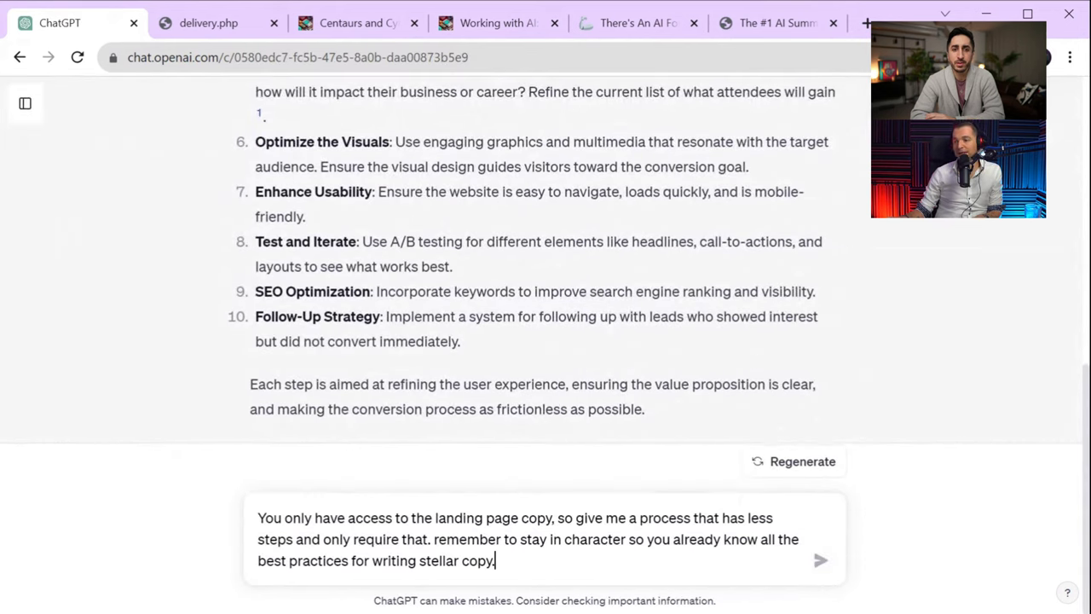
pyautogui.click(820, 560)
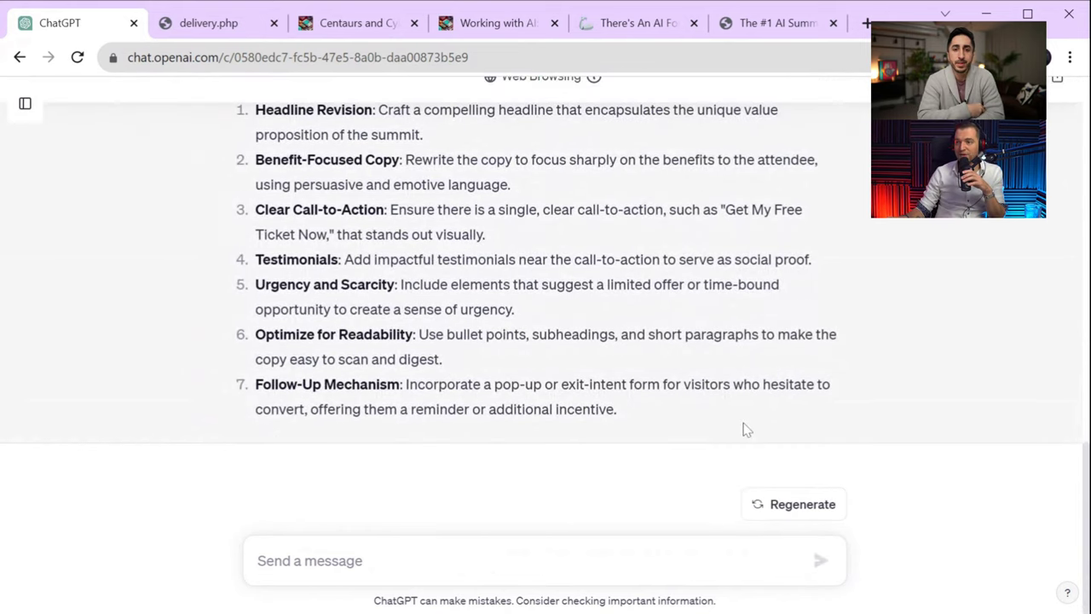
# Review the streamlined landing page copy process, highlighting the list from Headline Revision to Follow-Up Mechanism
pyautogui.scroll(2, 726, 484)
pyautogui.scroll(-2, 605, 358)
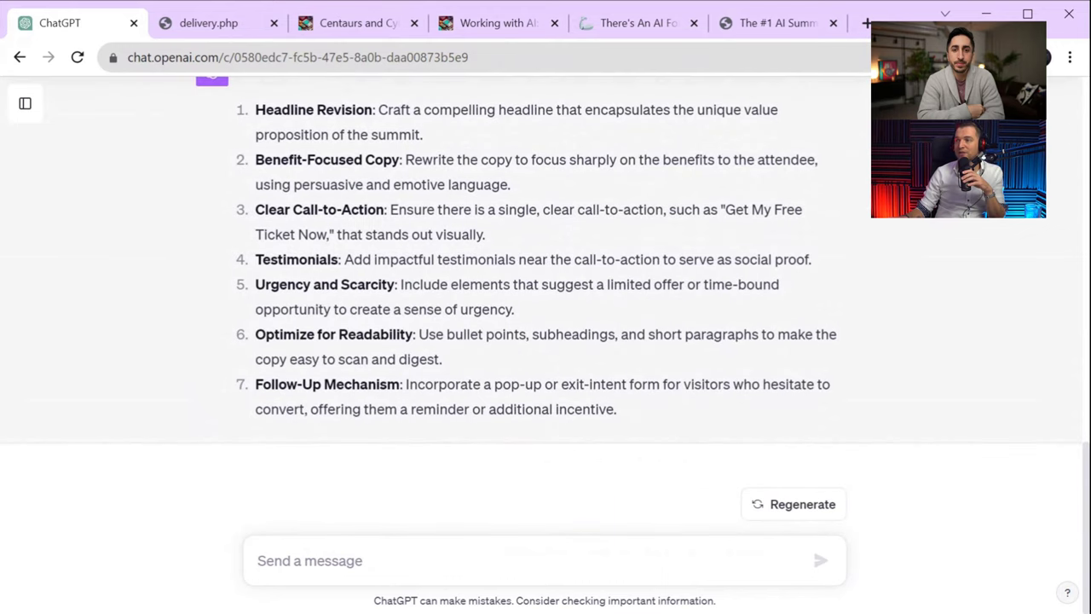
pyautogui.scroll(1, 546, 290)
pyautogui.moveTo(282, 199); pyautogui.dragTo(707, 516)
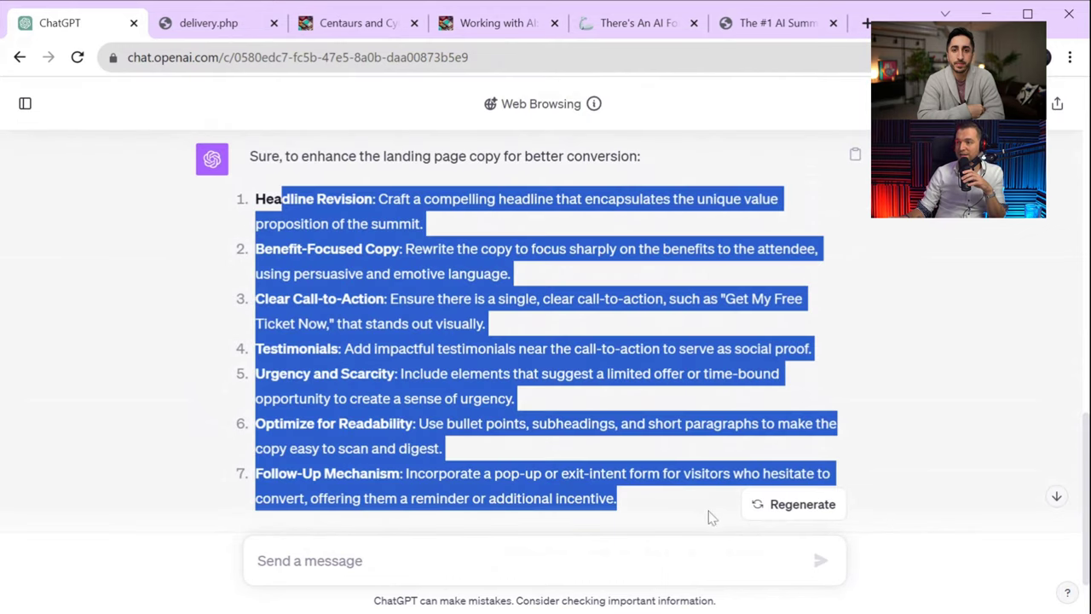
# Copy the "do this: Headline Revision" prompt with its steps to follow from the earlier landing page chat
pyautogui.click(25, 103)
pyautogui.click(111, 213)
pyautogui.scroll(10, 594, 508)
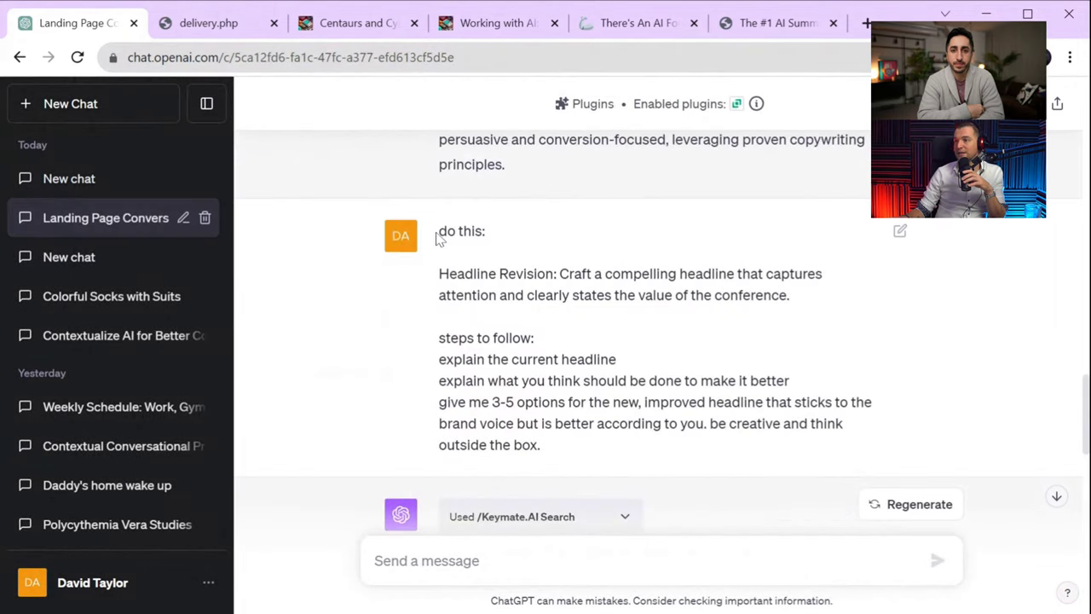
pyautogui.moveTo(437, 237); pyautogui.dragTo(619, 447)
pyautogui.hotkey('ctrl', 'c')
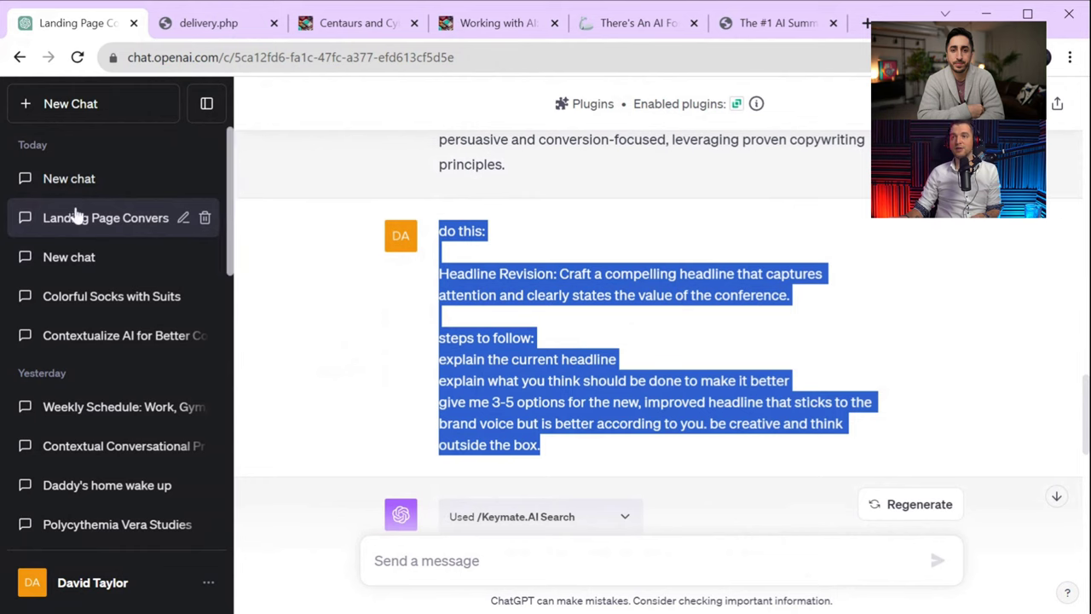
# Return to the Web Browsing chat and send the copied Headline Revision prompt
pyautogui.click(69, 178)
pyautogui.click(206, 103)
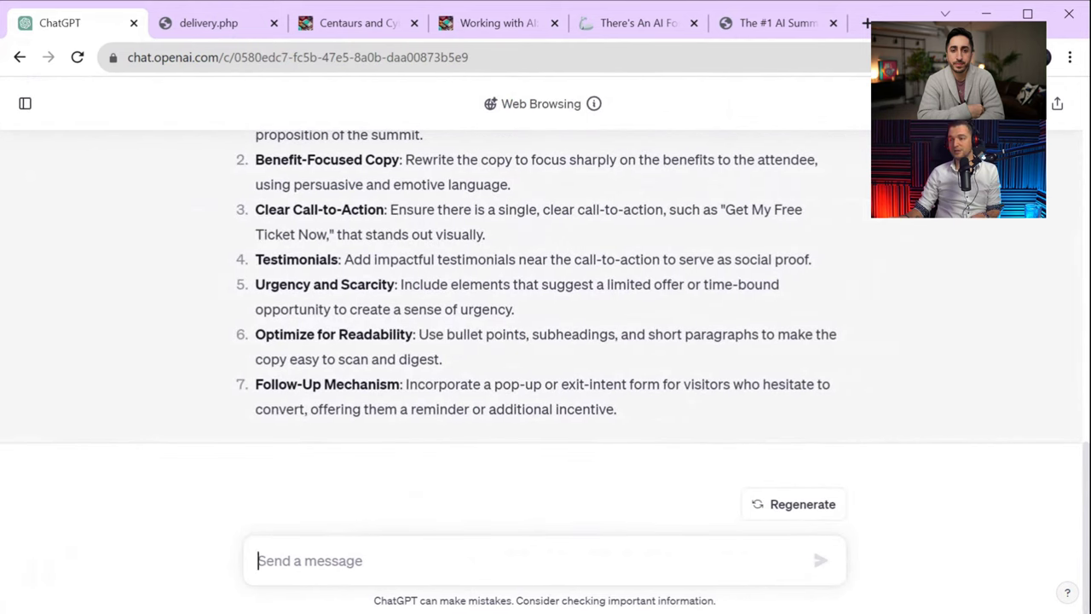
pyautogui.hotkey('ctrl', 'v')
pyautogui.press('Return')
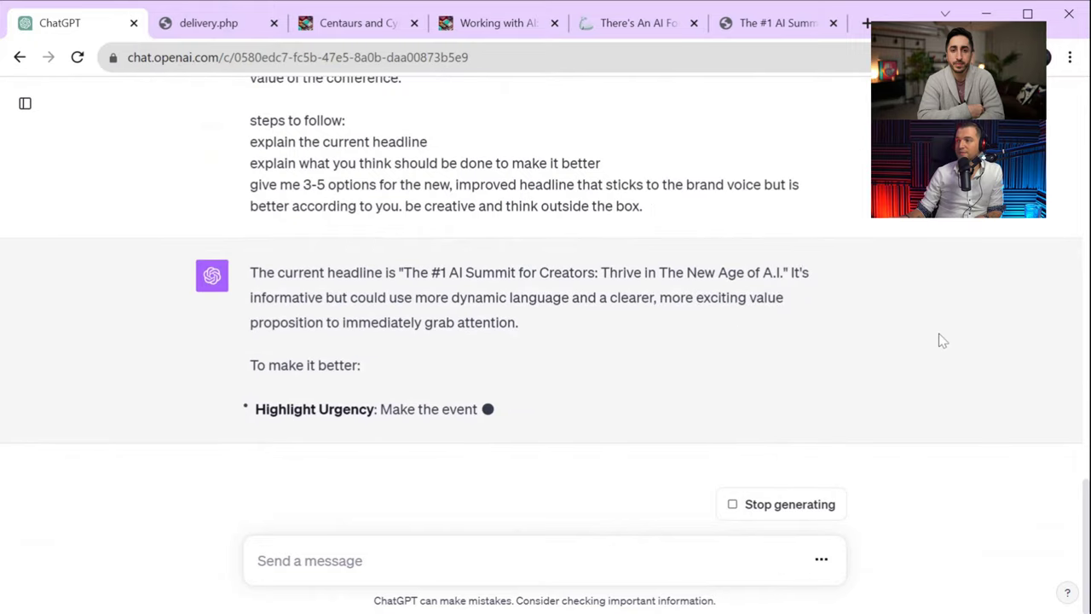
# Review the headline answer in the Web Browsing chat, highlighting the five new headline options
pyautogui.hotkey('ctrl', 'shift', 'Tab')
pyautogui.hotkey('ctrl', 'Tab')
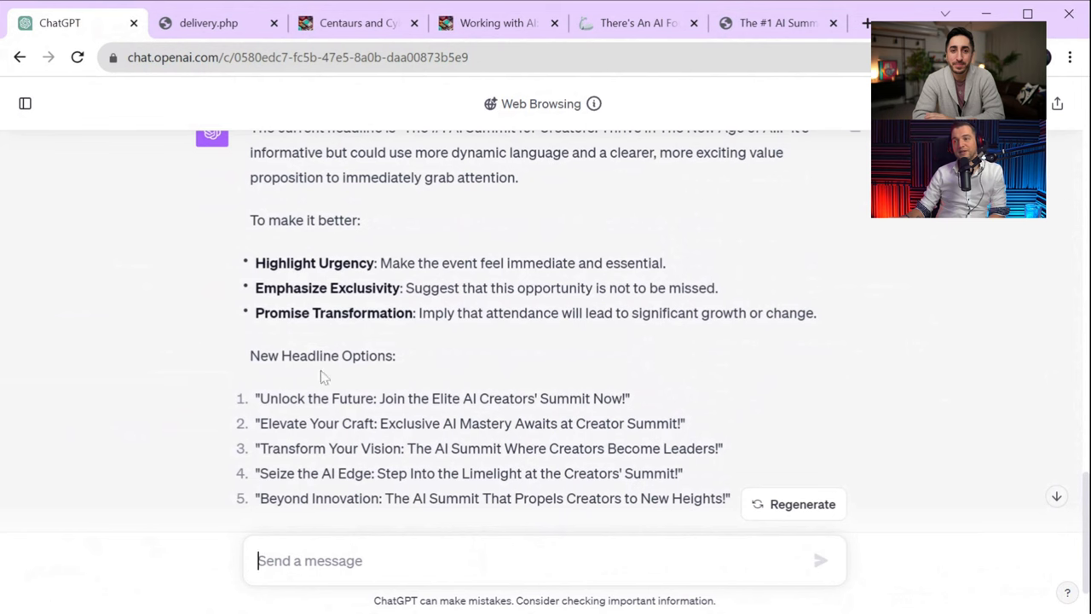
pyautogui.moveTo(263, 394); pyautogui.dragTo(682, 499)
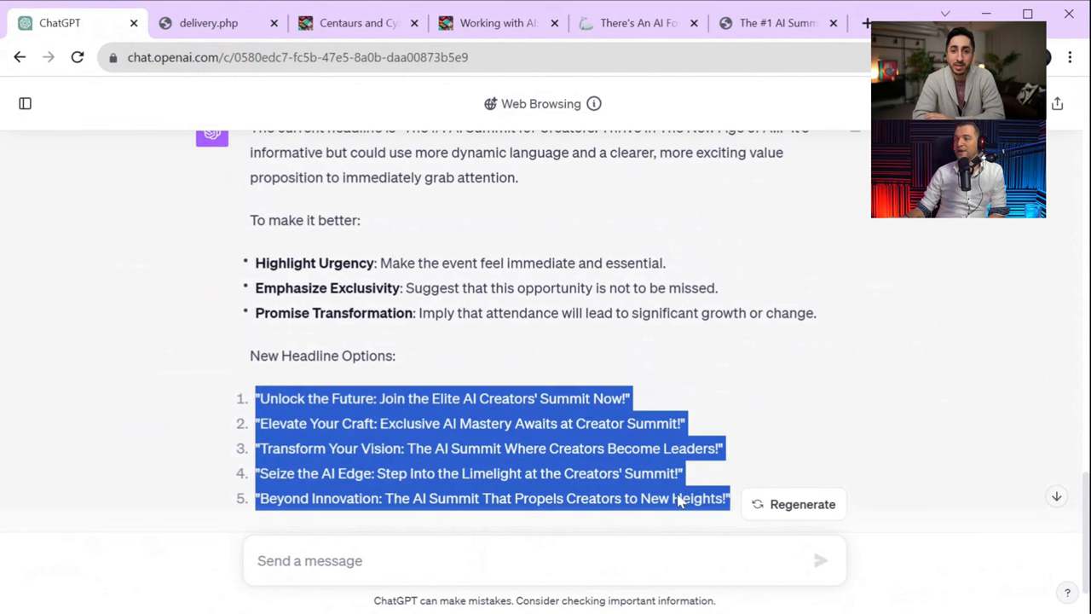
pyautogui.click(679, 499)
# Draft a reply reading "These are a bit cliche. I like focusing on terms and phrases that focuses on creators, I like the term"
pyautogui.scroll(-2, 586, 426)
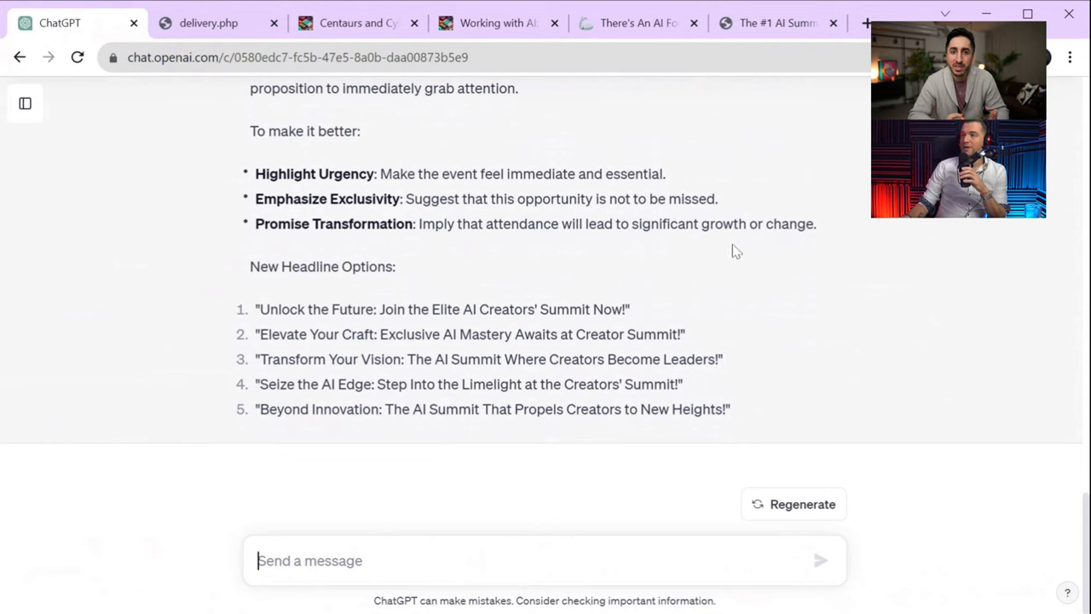
pyautogui.write('T')
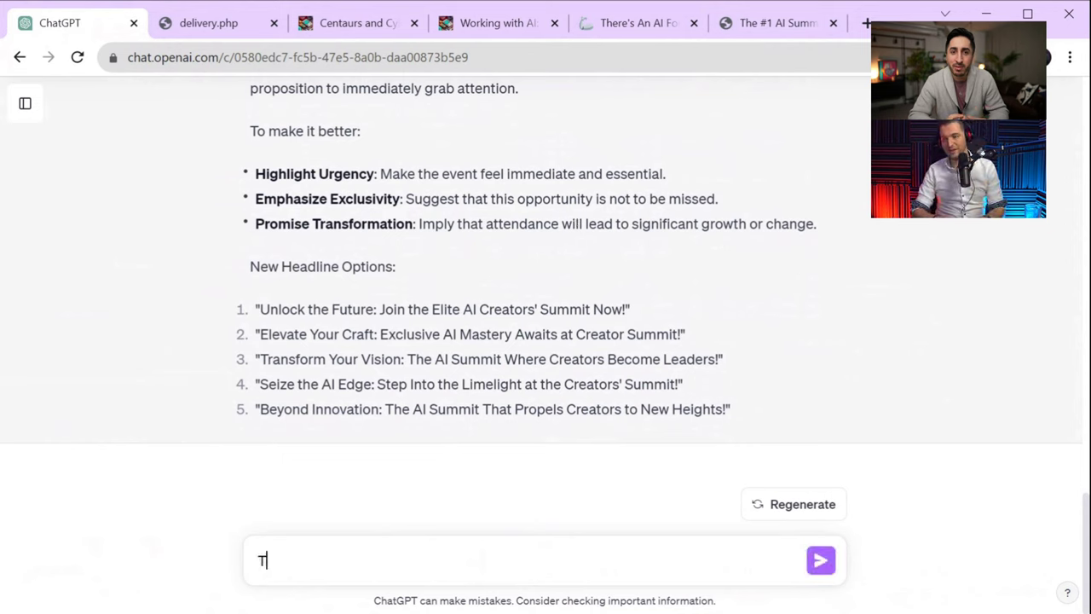
pyautogui.write('hese are a bit cl')
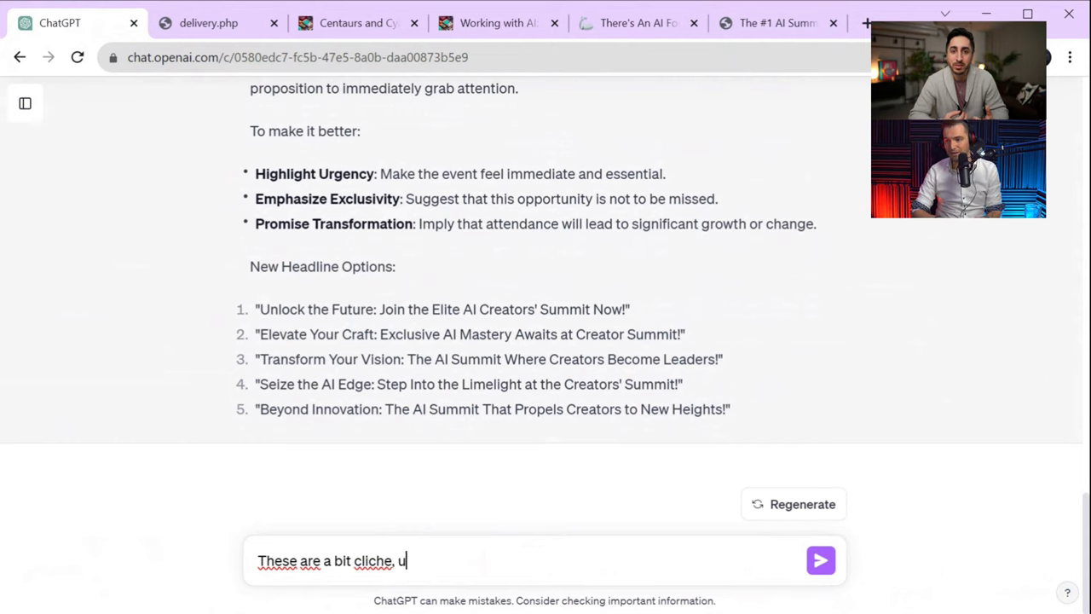
pyautogui.write('iche. I like ')
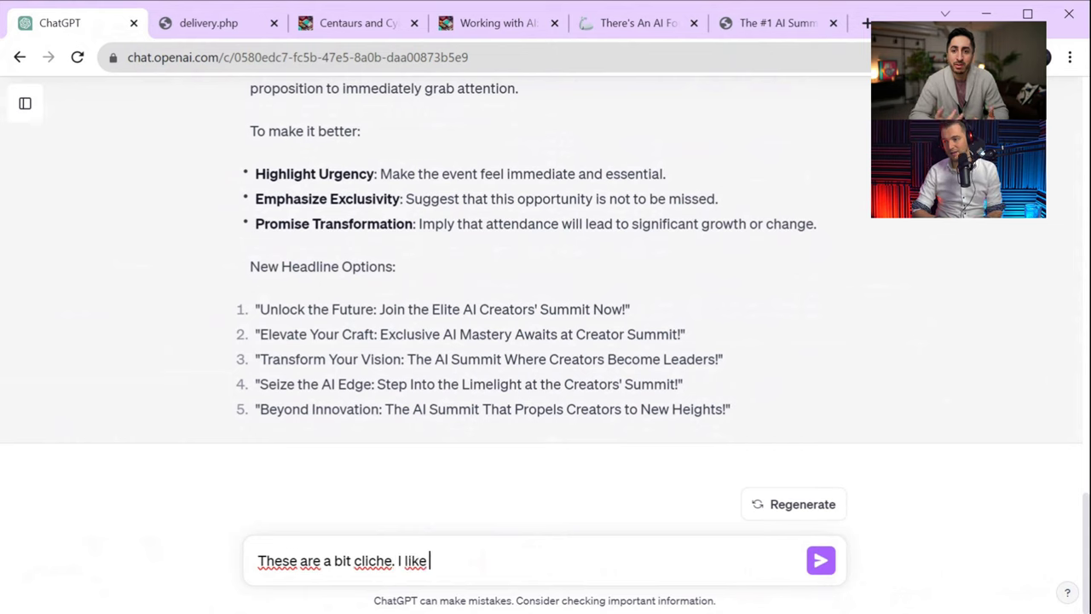
pyautogui.write('focusing on ')
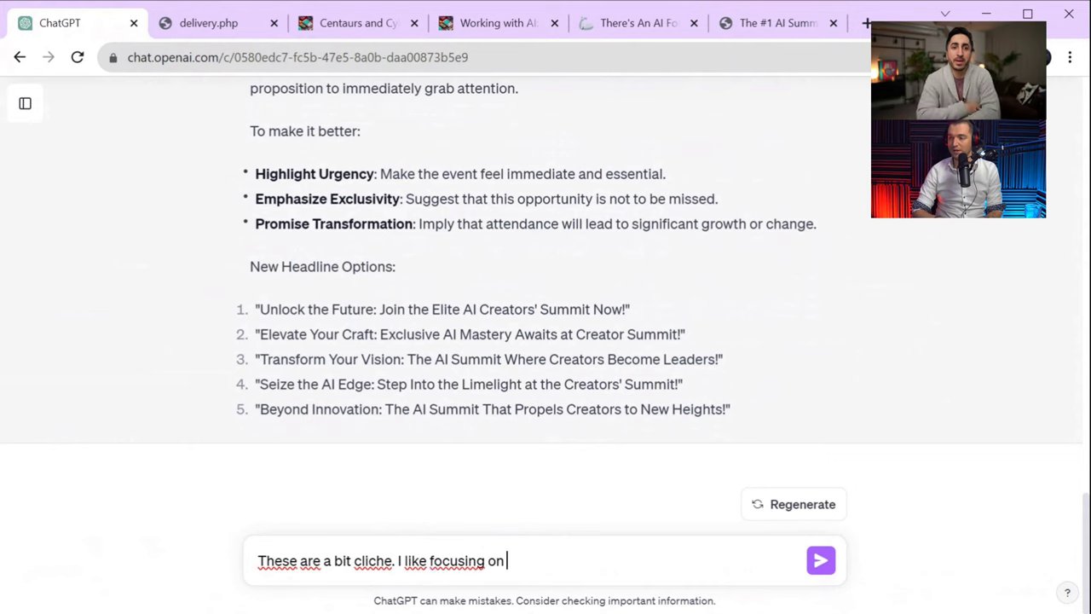
pyautogui.write('terms a')
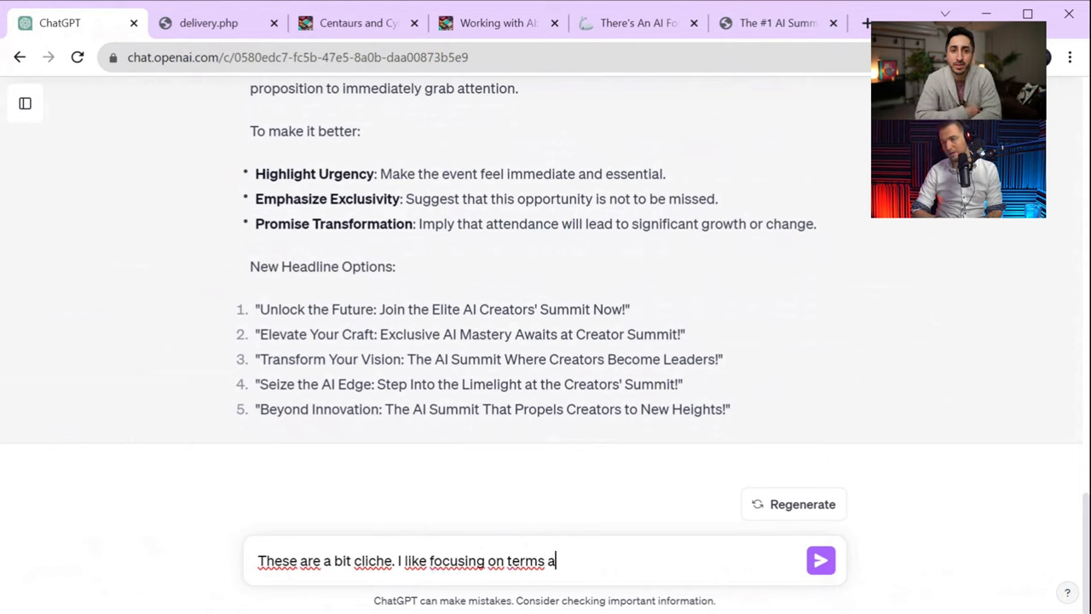
pyautogui.write('nd prhases t')
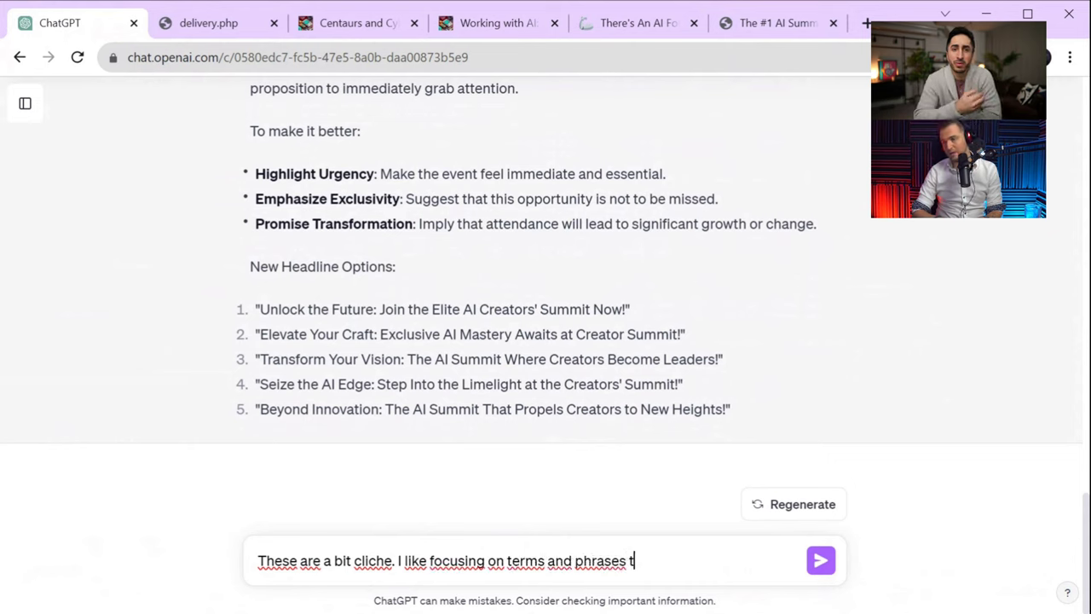
pyautogui.write('hat focuses on cr')
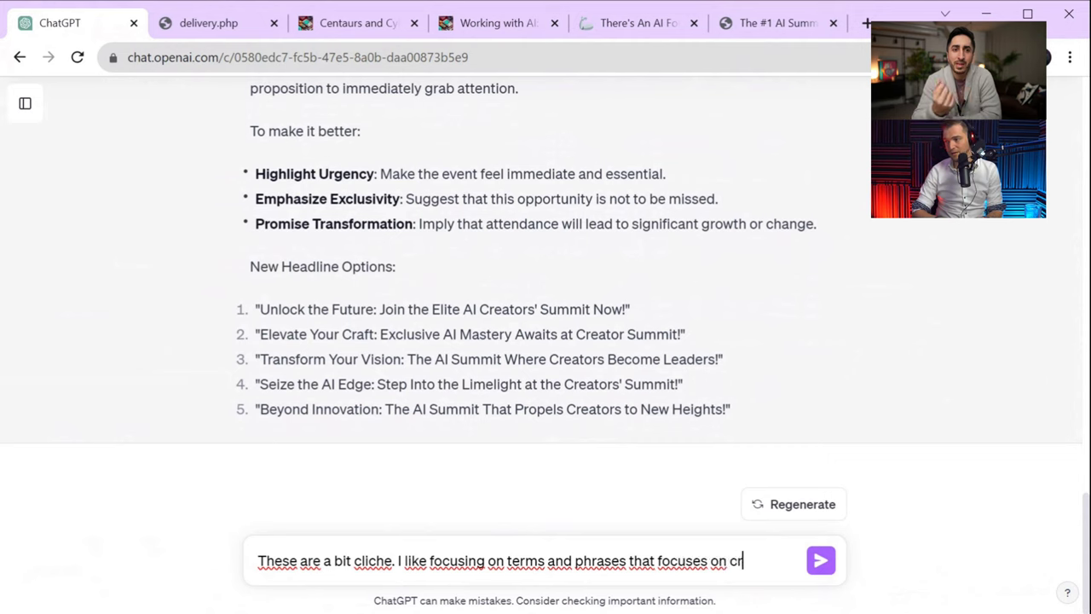
pyautogui.write('eators. ')
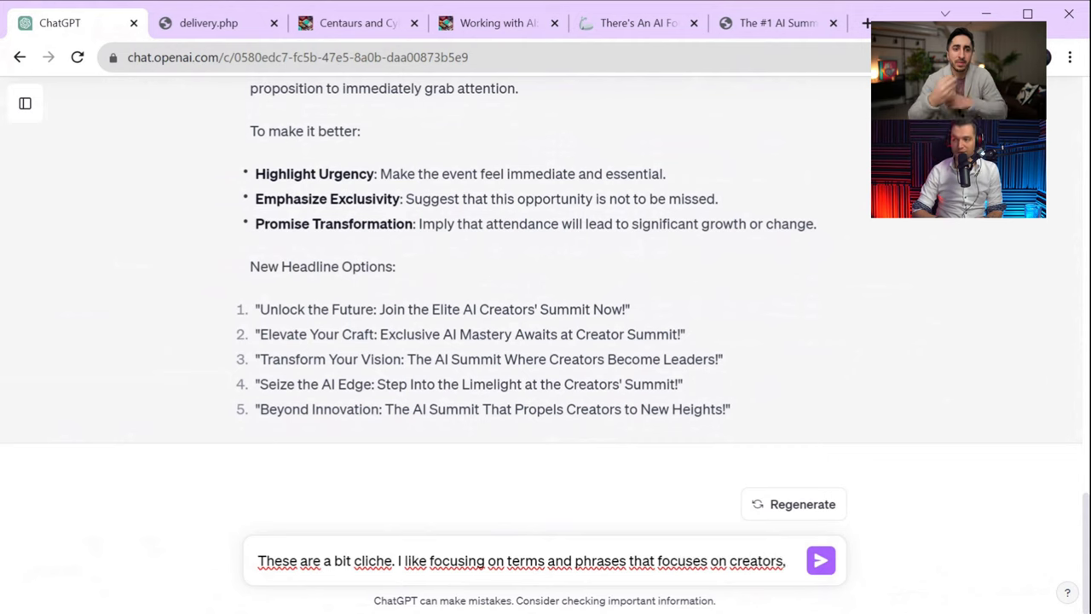
pyautogui.write('I like the term "')
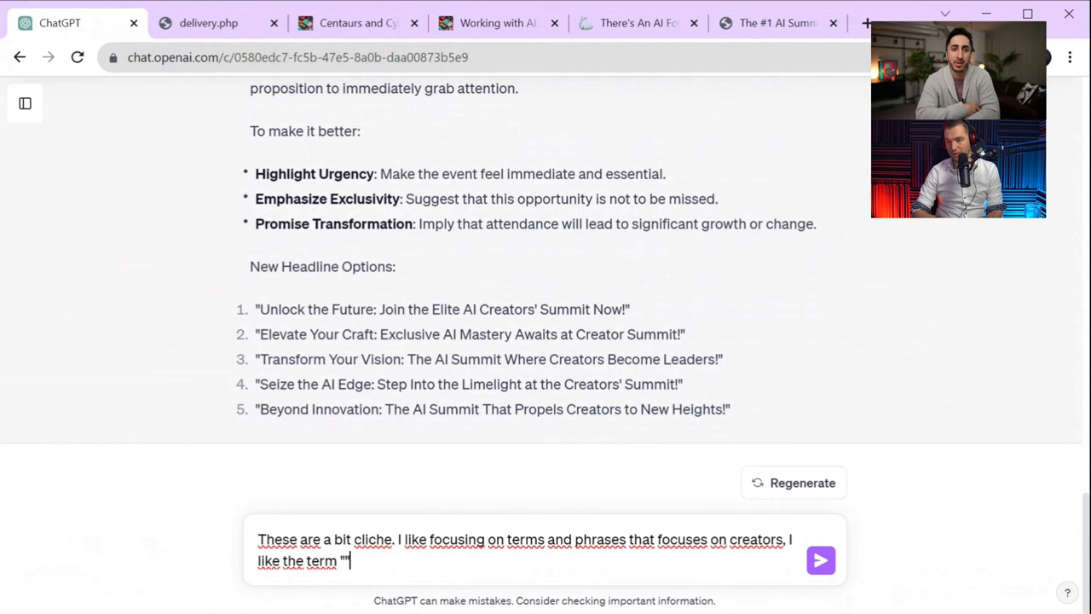
pyautogui.hotkey('ctrl', 'shift', 'c')
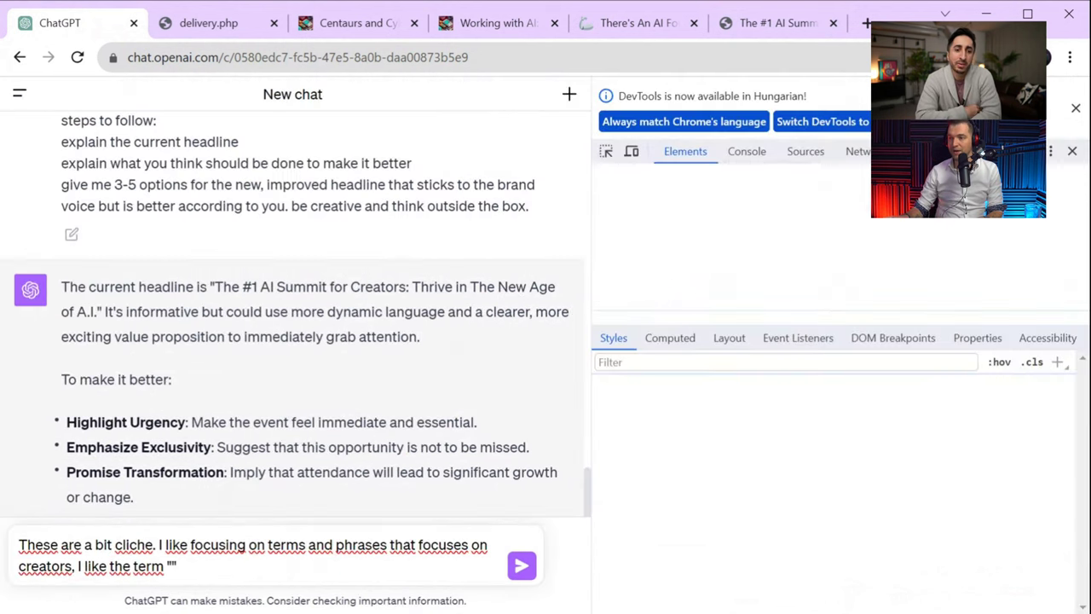
pyautogui.click(435, 546)
pyautogui.click(1076, 107)
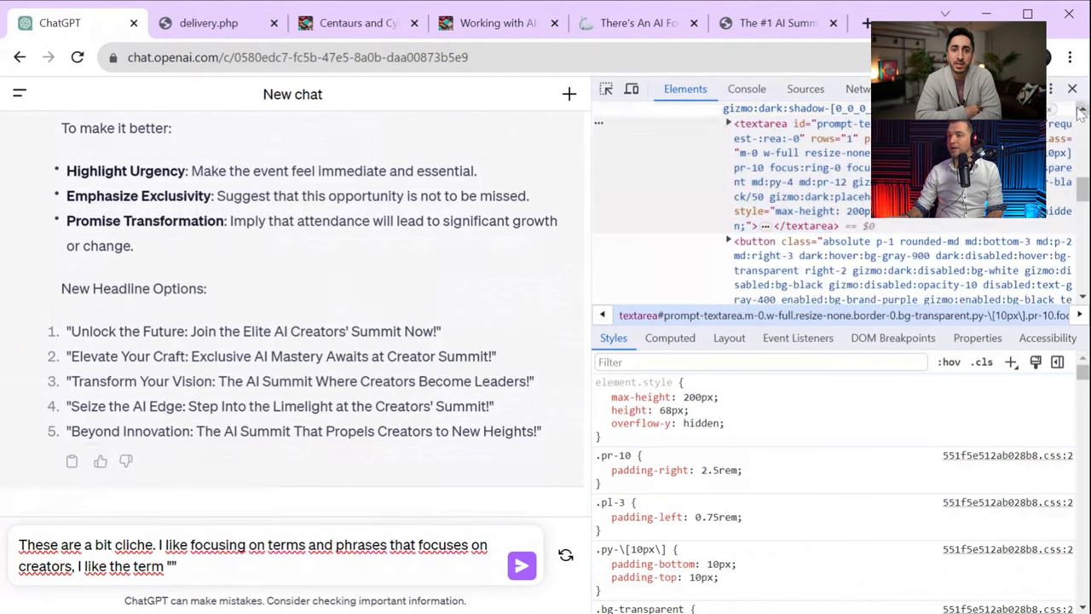
pyautogui.click(1072, 89)
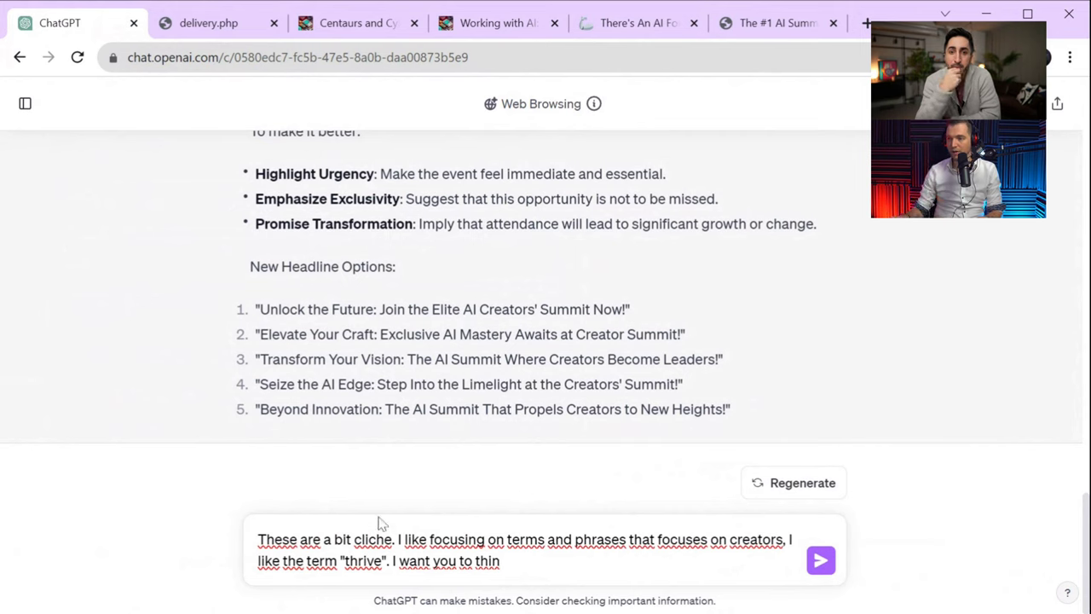
# Remove the unfinished sentence "I want you to thin" from the end of the drafted reply and send the message
pyautogui.hotkey('ctrl', 'shift', 'Left')
pyautogui.hotkey('ctrl', 'shift', 'Left')
pyautogui.hotkey('ctrl', 'shift', 'Left')
pyautogui.hotkey('ctrl', 'shift', 'Left')
pyautogui.hotkey('ctrl', 'shift', 'Left')
pyautogui.press('BackSpace')
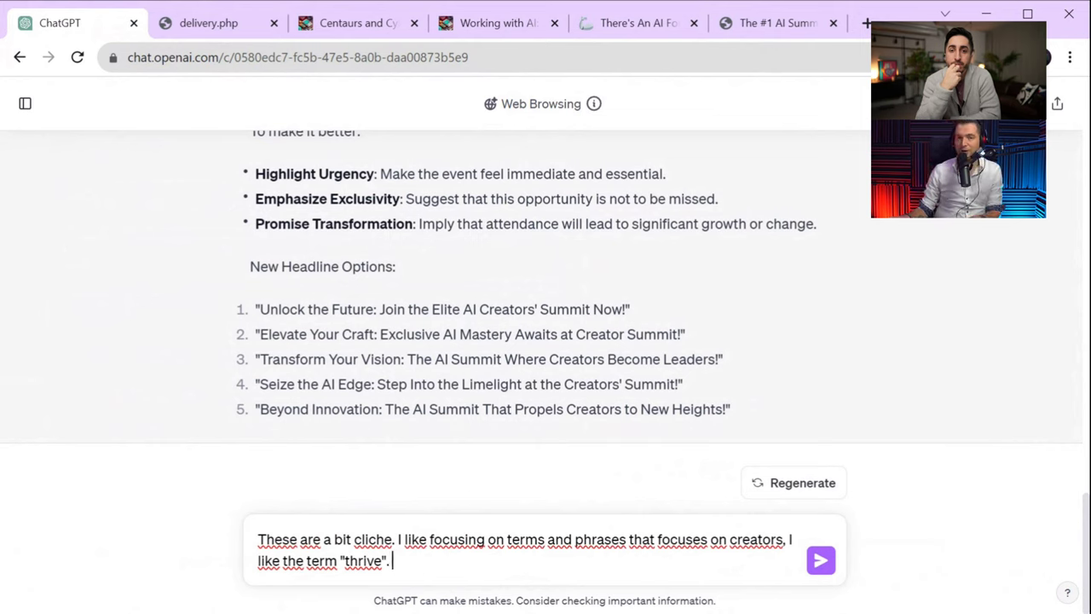
pyautogui.click(818, 563)
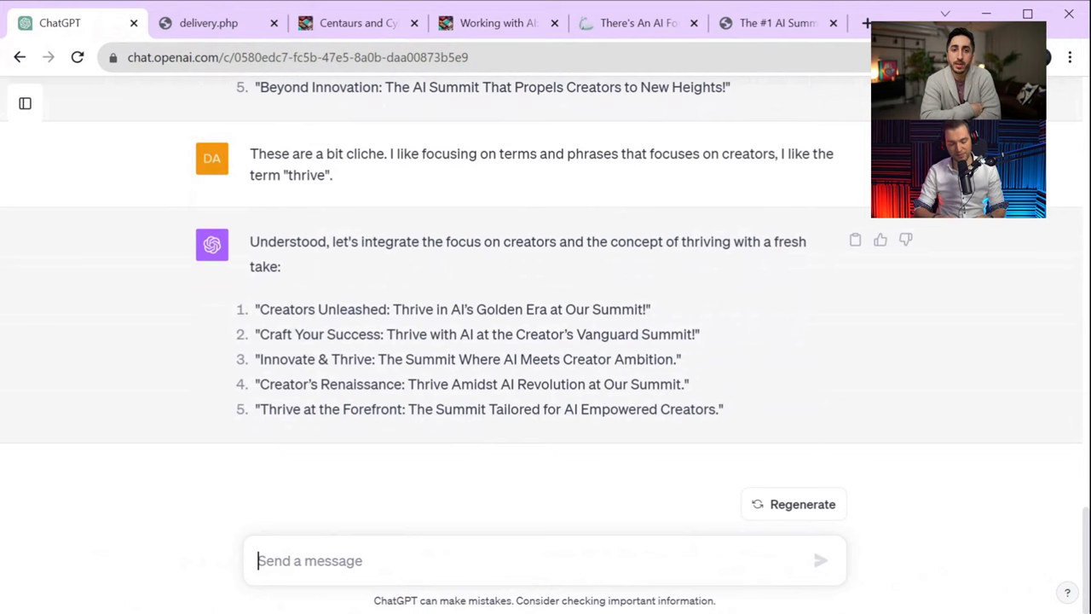
# Send the message "Recommend me books and methodologies on how to write awesome copy."
pyautogui.write('Recomme')
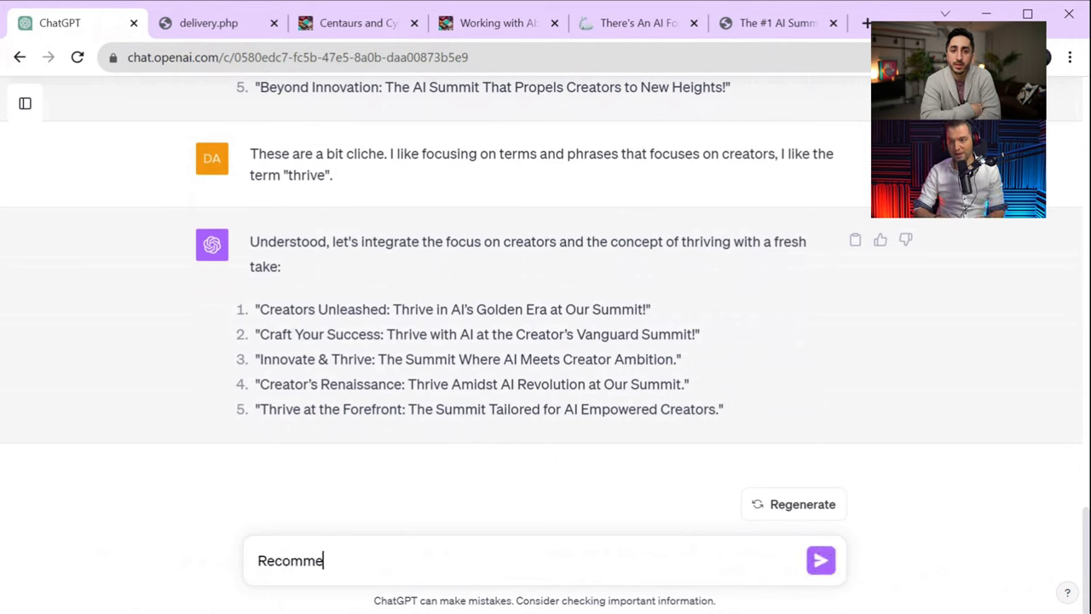
pyautogui.write('nd me books a')
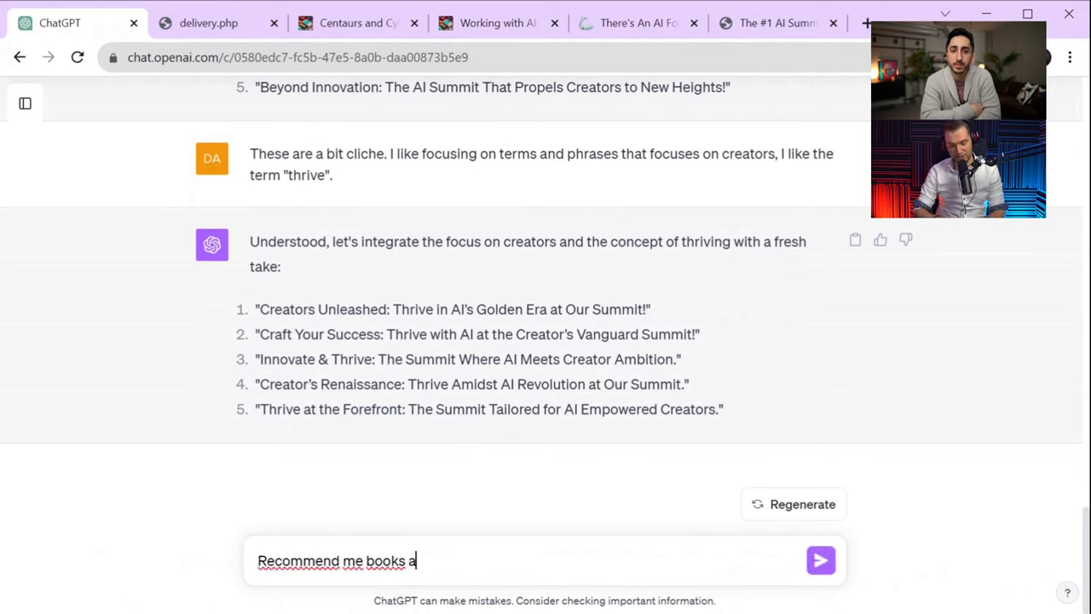
pyautogui.write('nd methodologie')
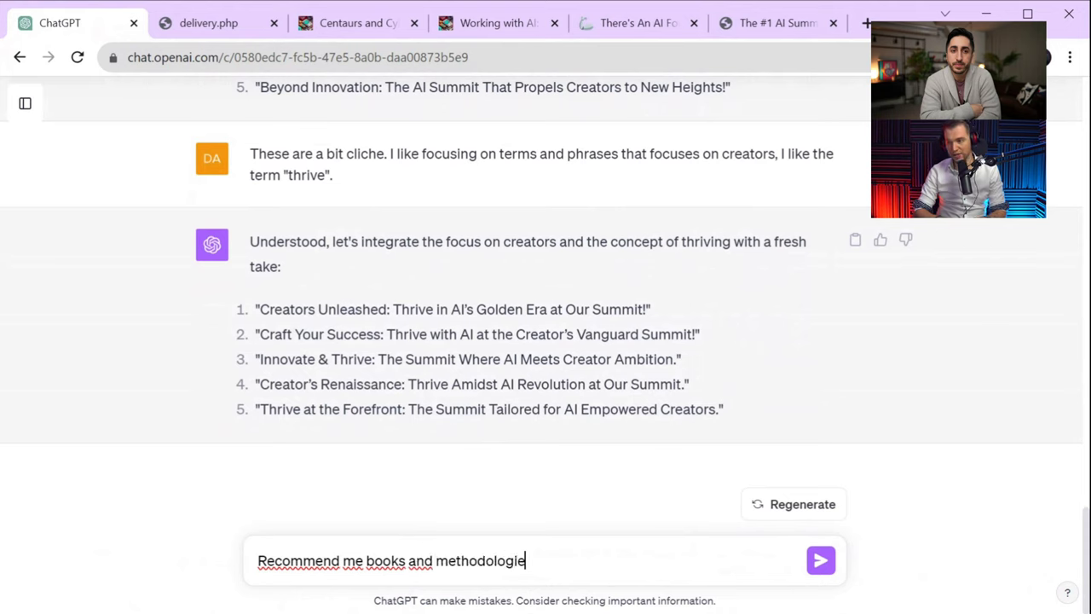
pyautogui.write('s on how to wr')
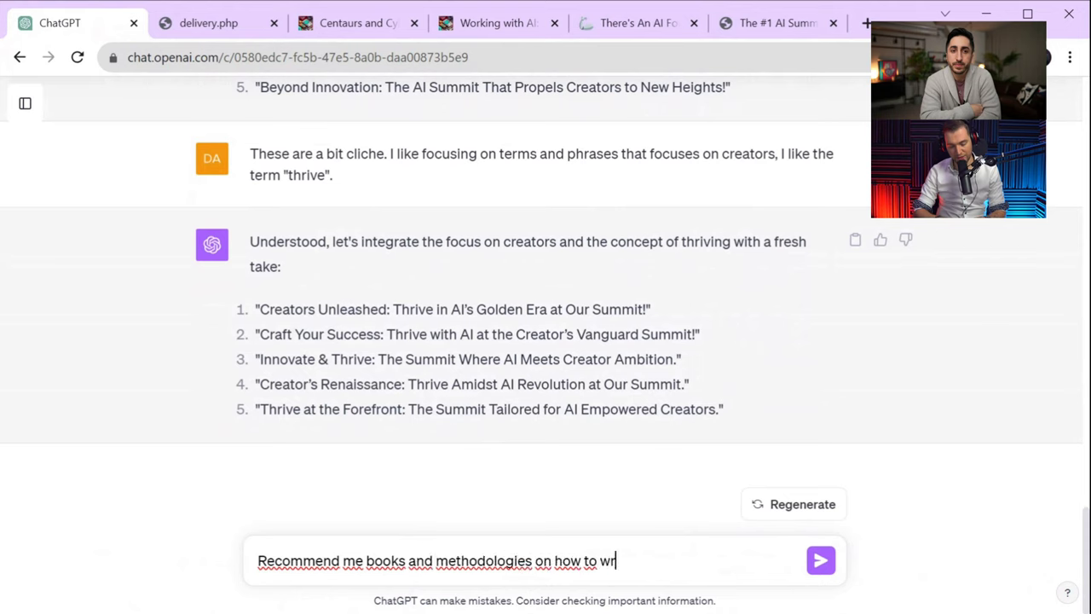
pyautogui.write('ite awesome copy.')
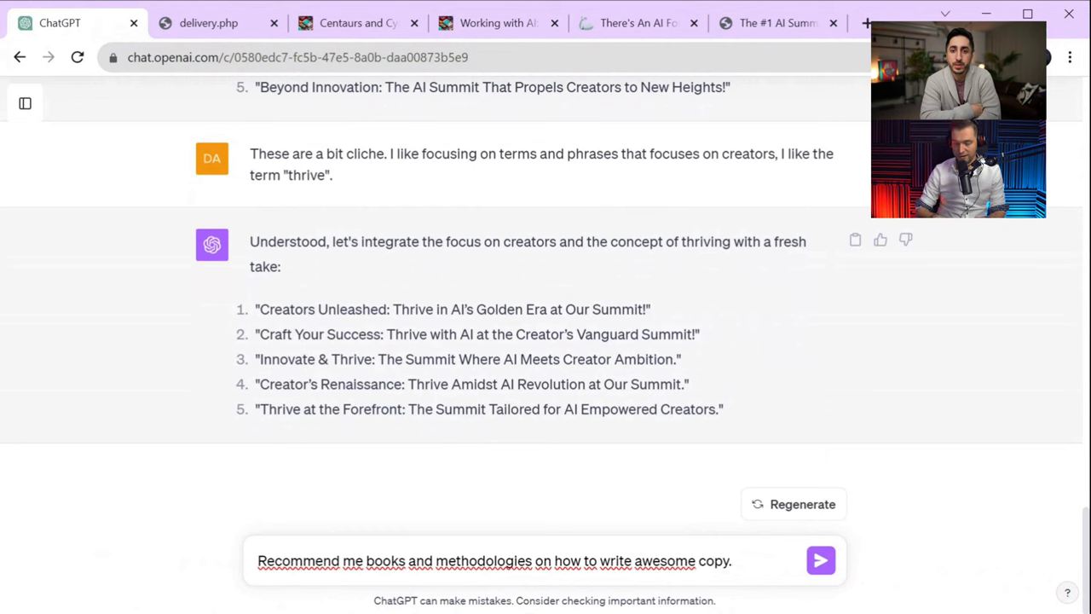
pyautogui.press('Return')
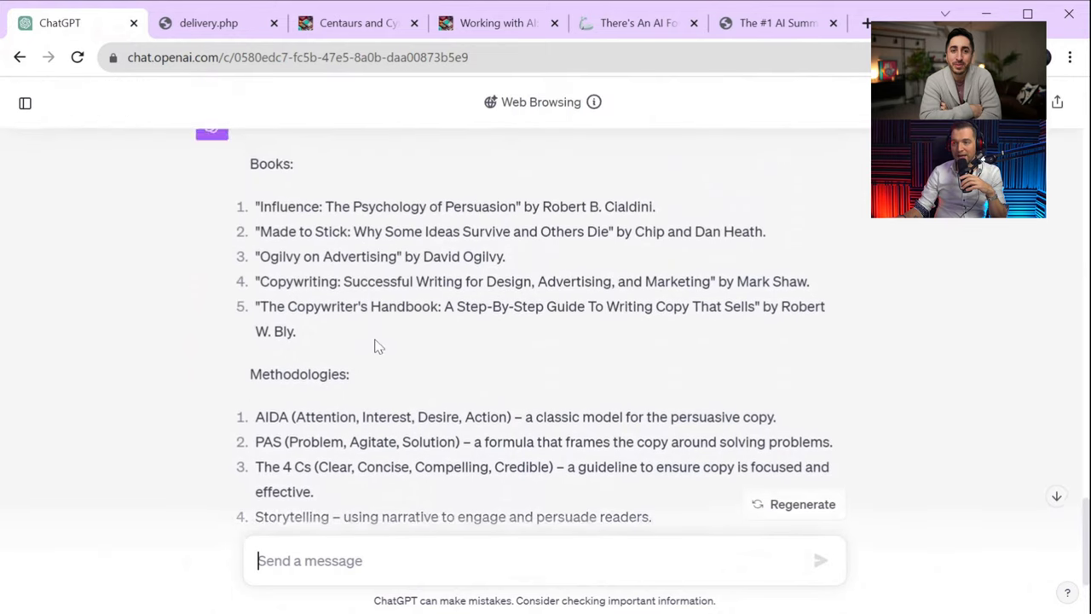
# Copy the title and author of the first recommended book, "Influence: The Psychology of Persuasion"
pyautogui.scroll(2, 358, 348)
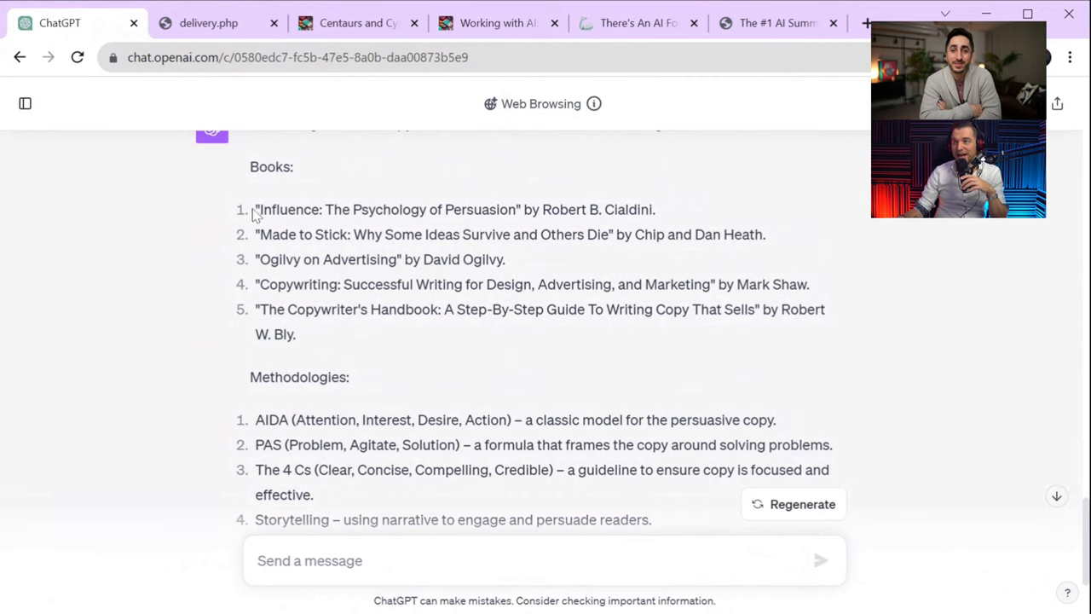
pyautogui.moveTo(253, 211); pyautogui.dragTo(658, 214)
pyautogui.hotkey('ctrl', 'c')
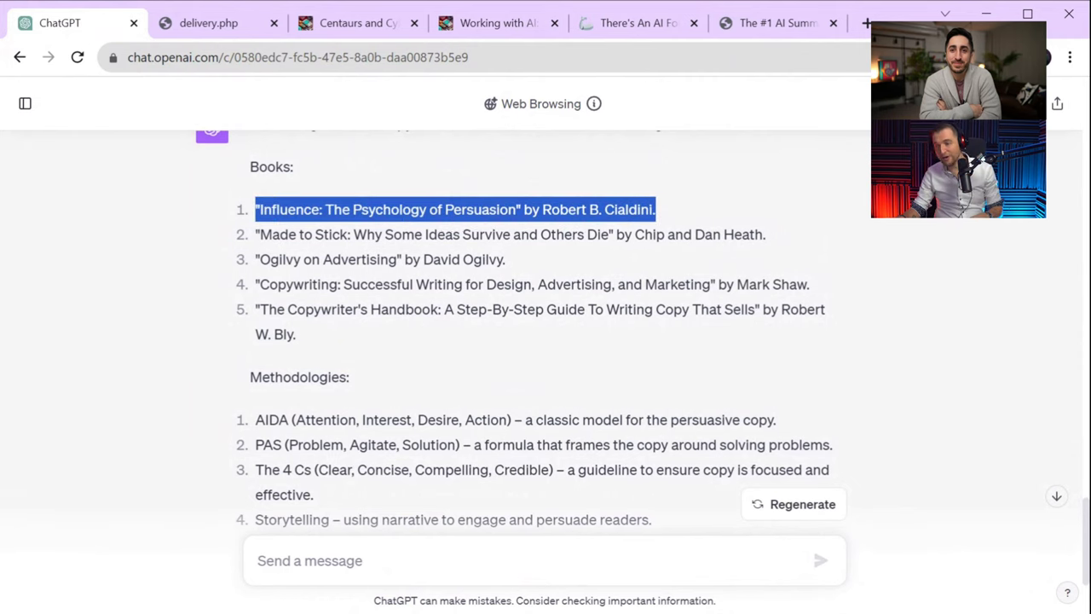
# Begin a new message with "give me a list of key ideas presented in this book that I can"
pyautogui.click(341, 560)
pyautogui.write('give ')
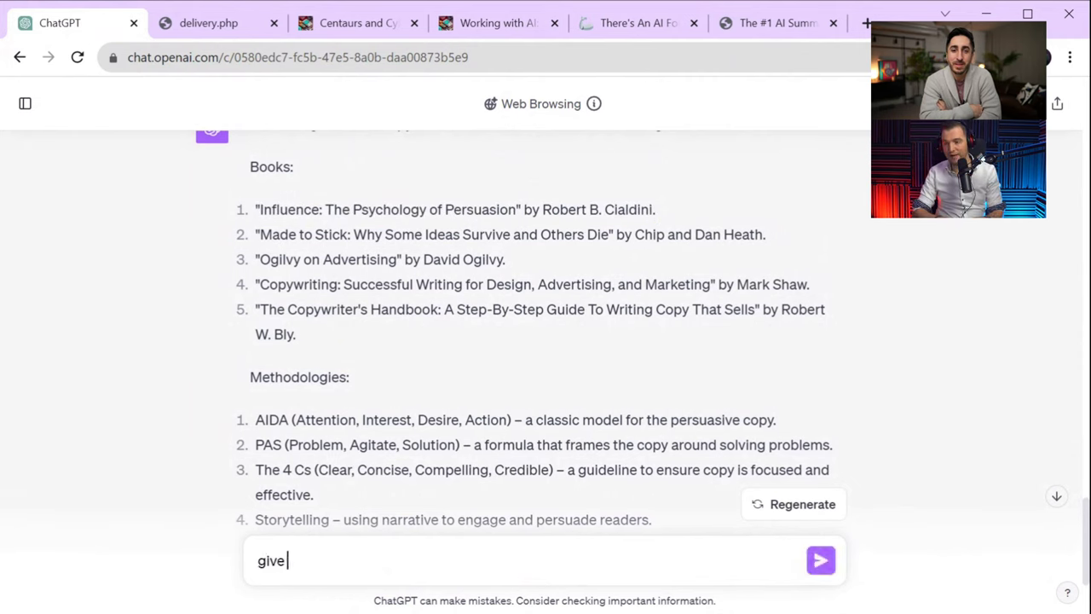
pyautogui.write('me a list ')
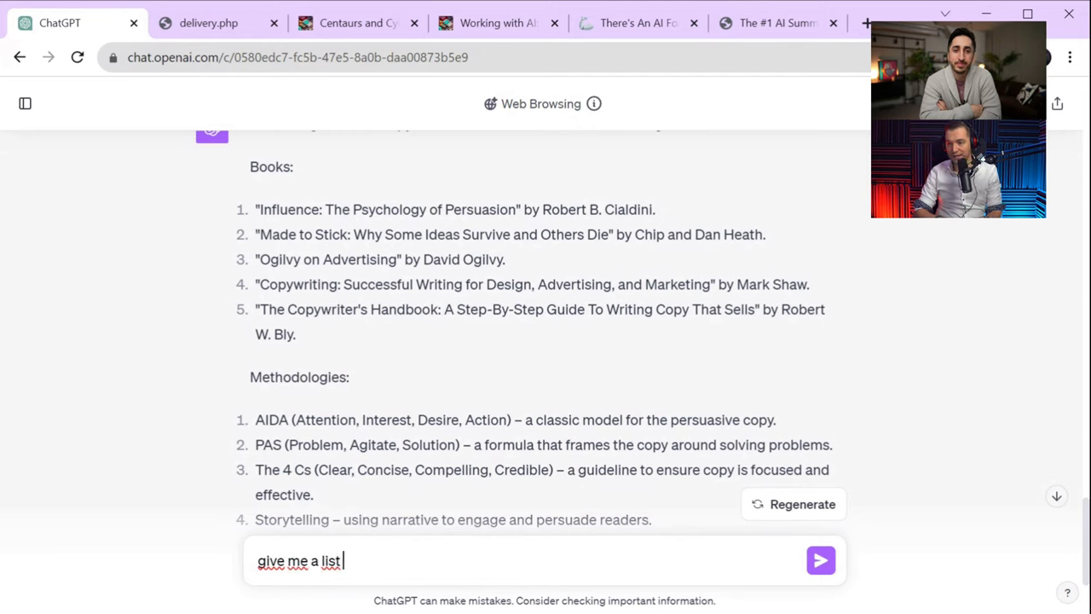
pyautogui.write('of key iddeas')
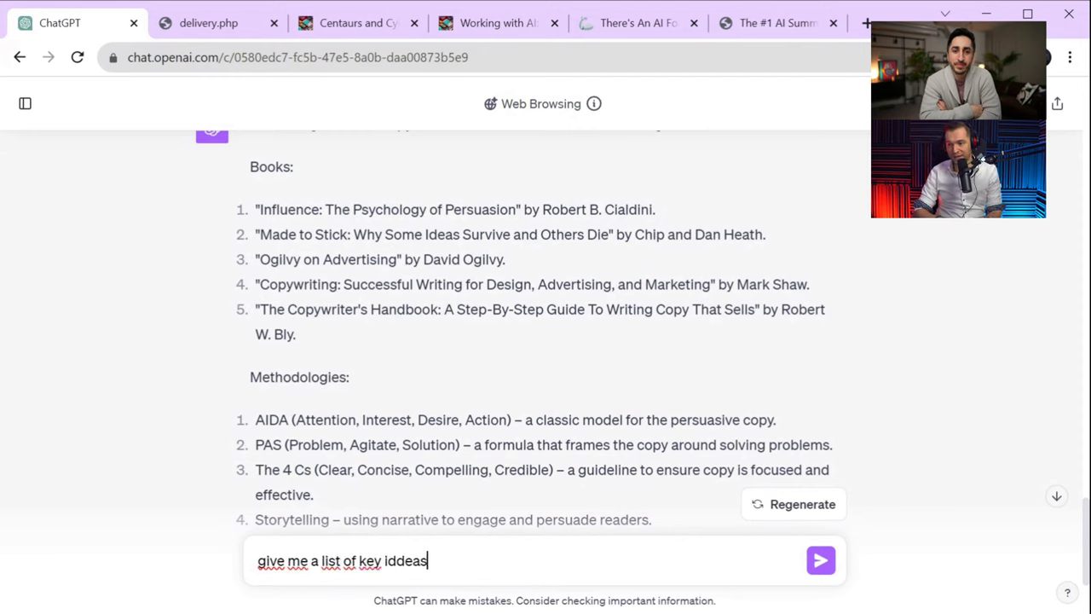
pyautogui.press('BackSpace')
pyautogui.press('BackSpace')
pyautogui.press('BackSpace')
pyautogui.press('BackSpace')
pyautogui.write('eas presente')
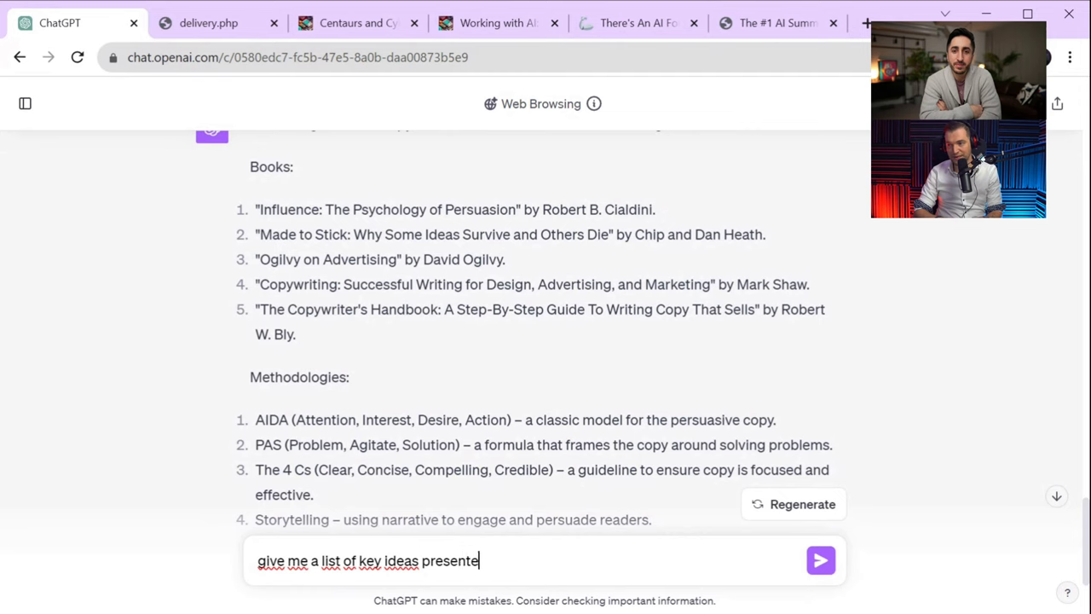
pyautogui.write('d in this book that I cna use')
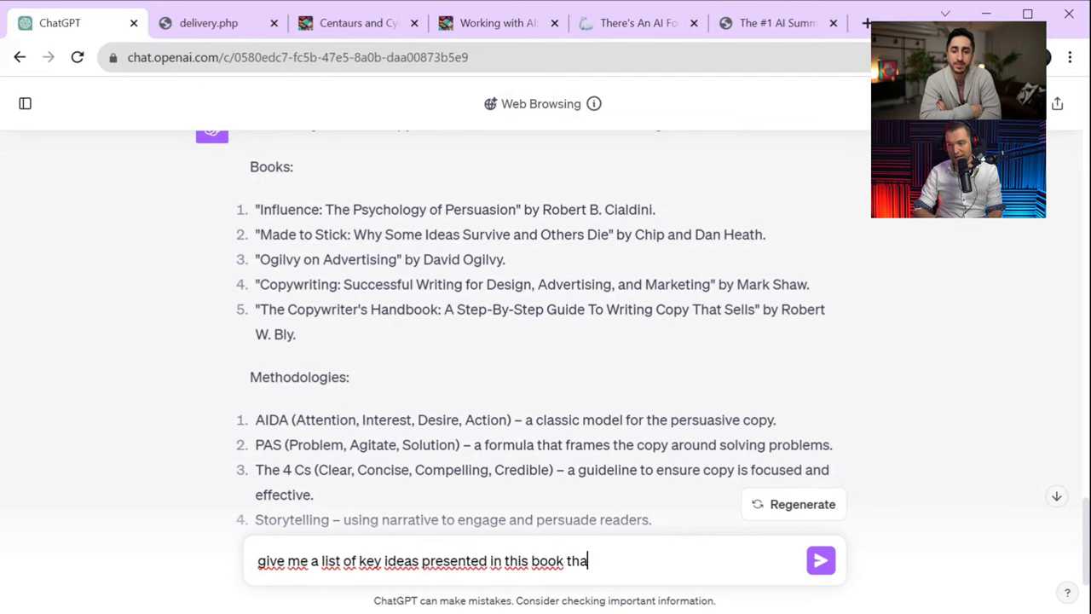
pyautogui.press('BackSpace')
pyautogui.press('BackSpace')
pyautogui.press('BackSpace')
pyautogui.press('BackSpace')
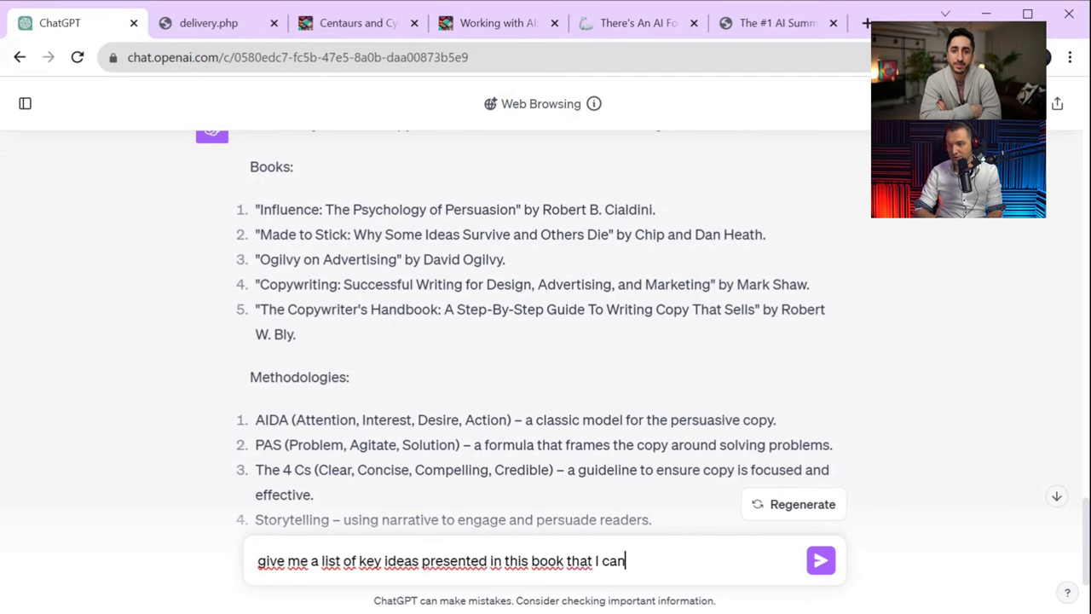
# Complete the message with "use immediately as guides to rewrite my copy from this book:", add the copied book title on a new line, and send it
pyautogui.write('use immediately')
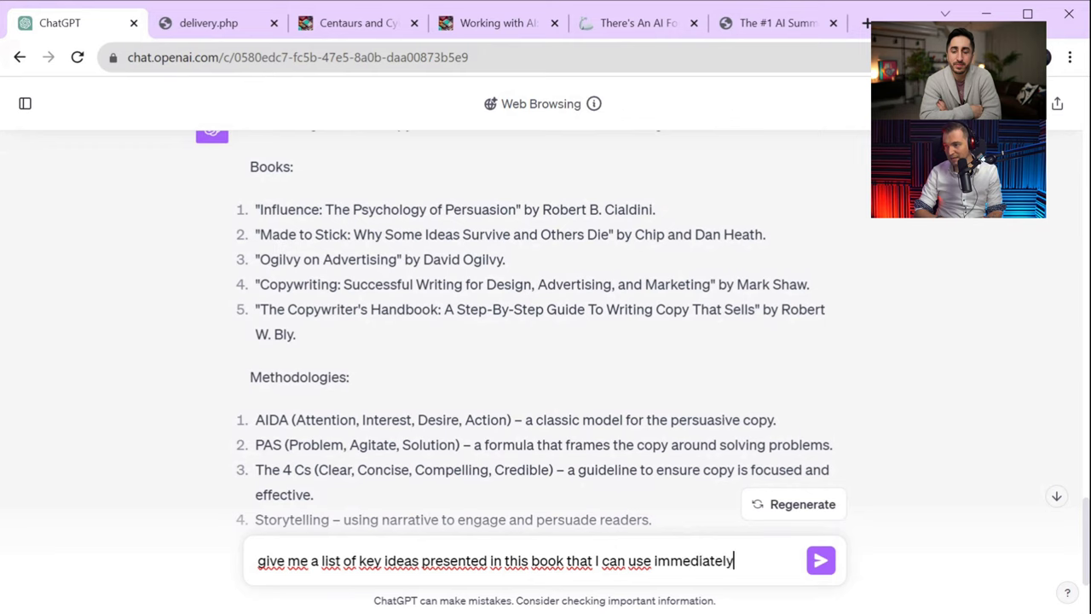
pyautogui.write(' as guides to')
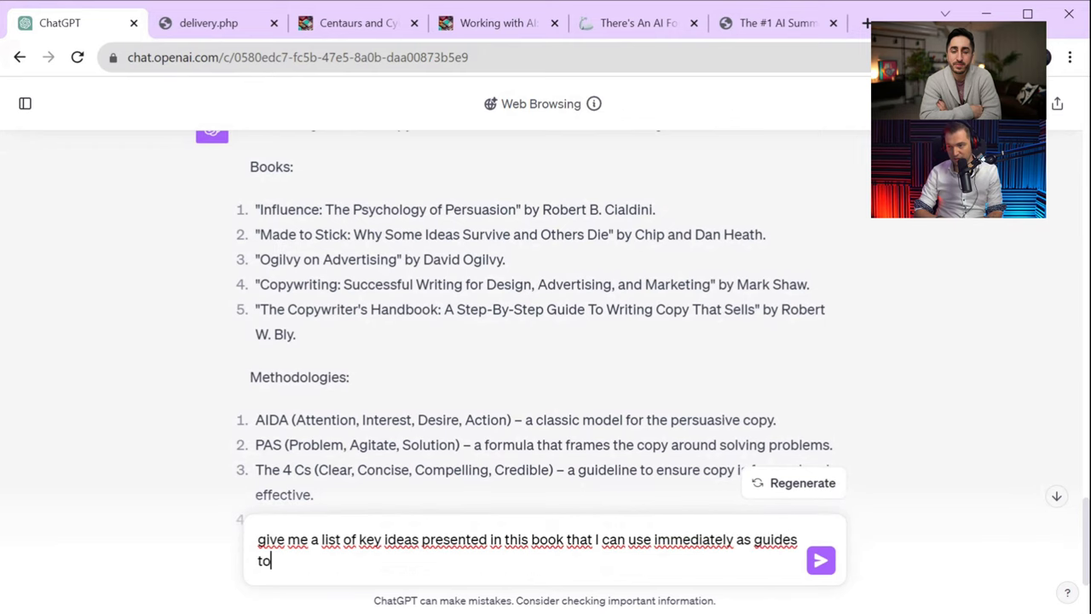
pyautogui.write(' rewrite my co')
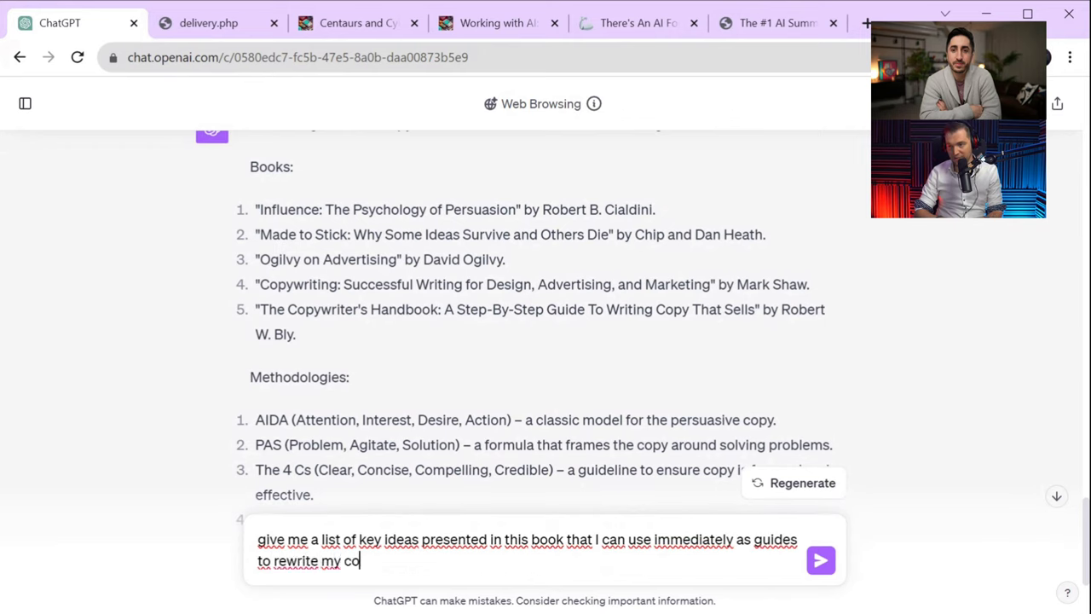
pyautogui.write('py from t')
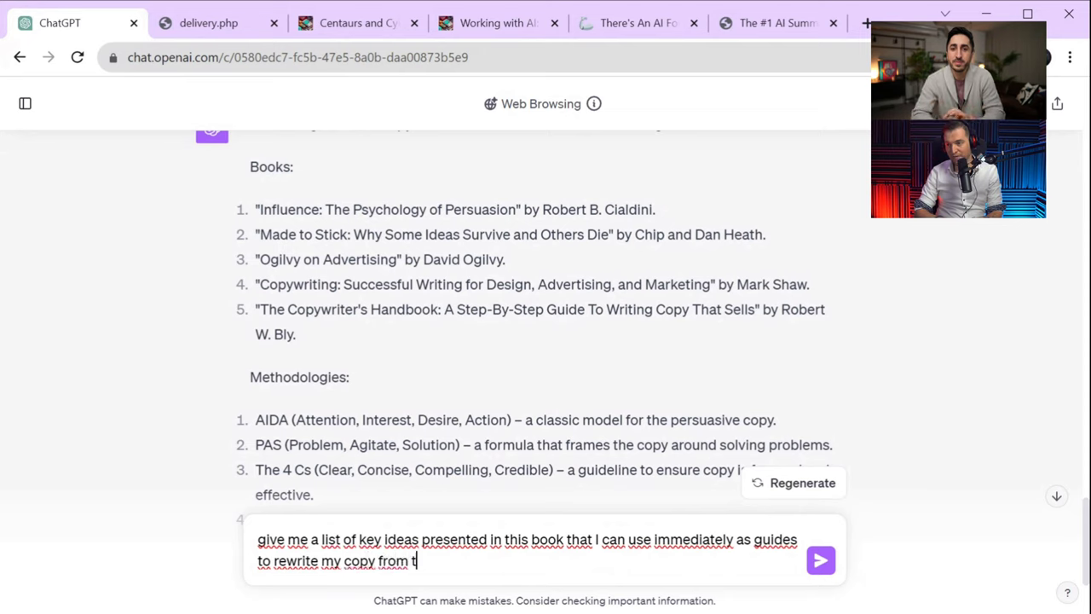
pyautogui.write('his book.')
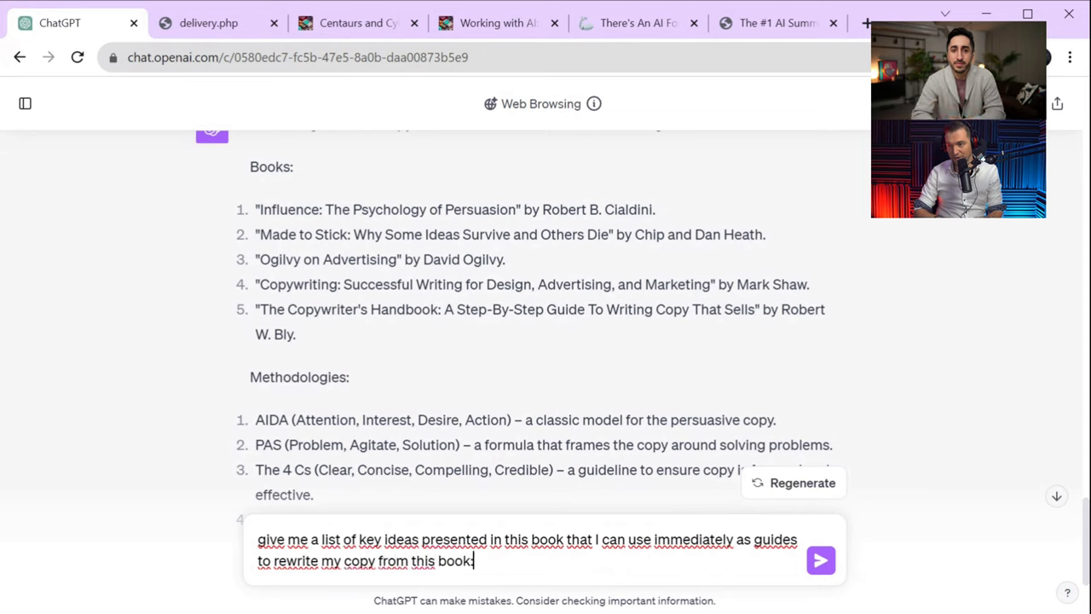
pyautogui.hotkey('shift', 'Return')
pyautogui.hotkey('ctrl', 'v')
pyautogui.press('Return')
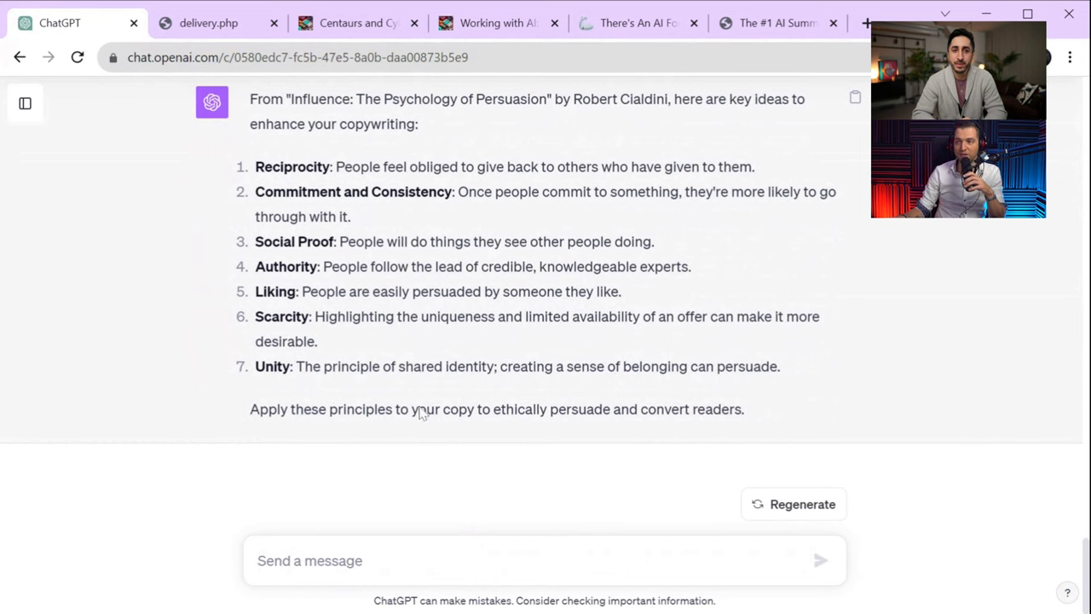
pyautogui.moveTo(241, 169); pyautogui.dragTo(901, 413)
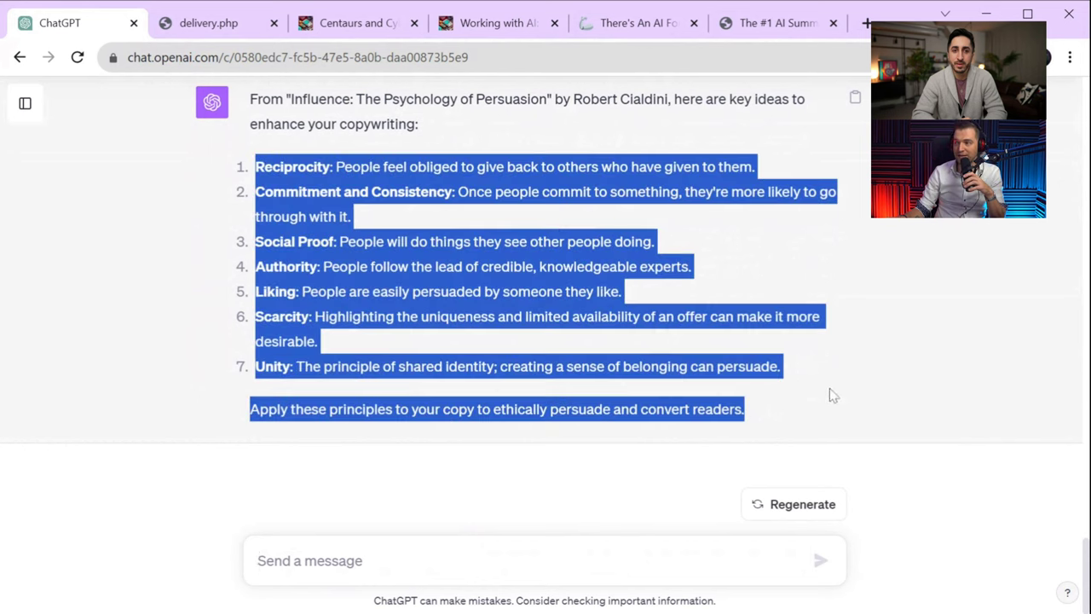
pyautogui.moveTo(831, 395); pyautogui.dragTo(704, 133)
pyautogui.click(790, 401)
pyautogui.click(704, 134)
# Copy the title and authors of the second recommended book, "Made to Stick: Why Some Ideas Survive and Others Die"
pyautogui.scroll(3, 664, 299)
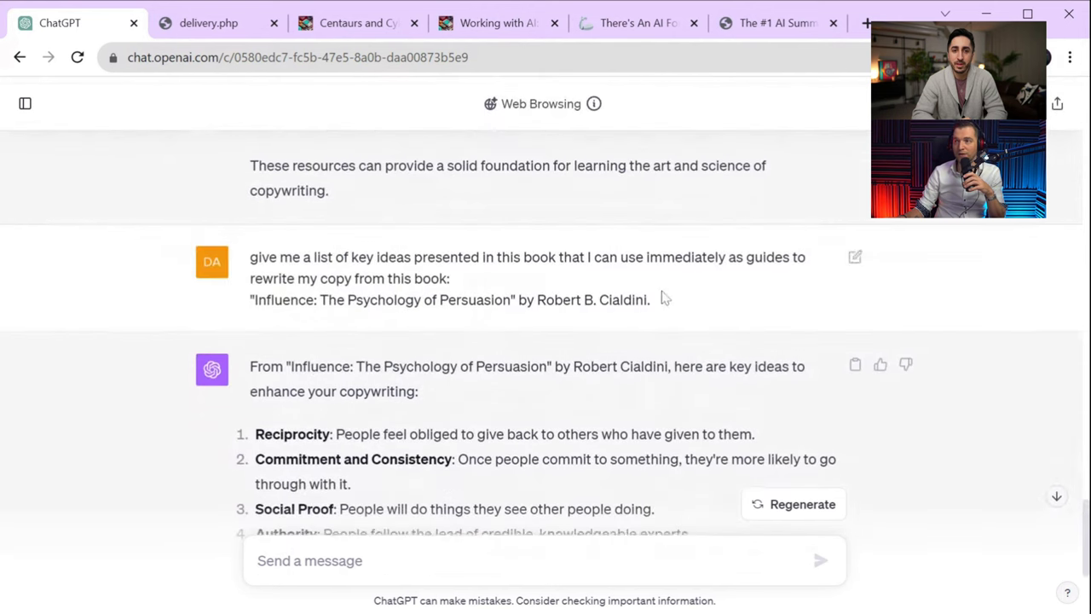
pyautogui.scroll(6, 665, 298)
pyautogui.moveTo(256, 372); pyautogui.dragTo(831, 381)
pyautogui.hotkey('ctrl', 'c')
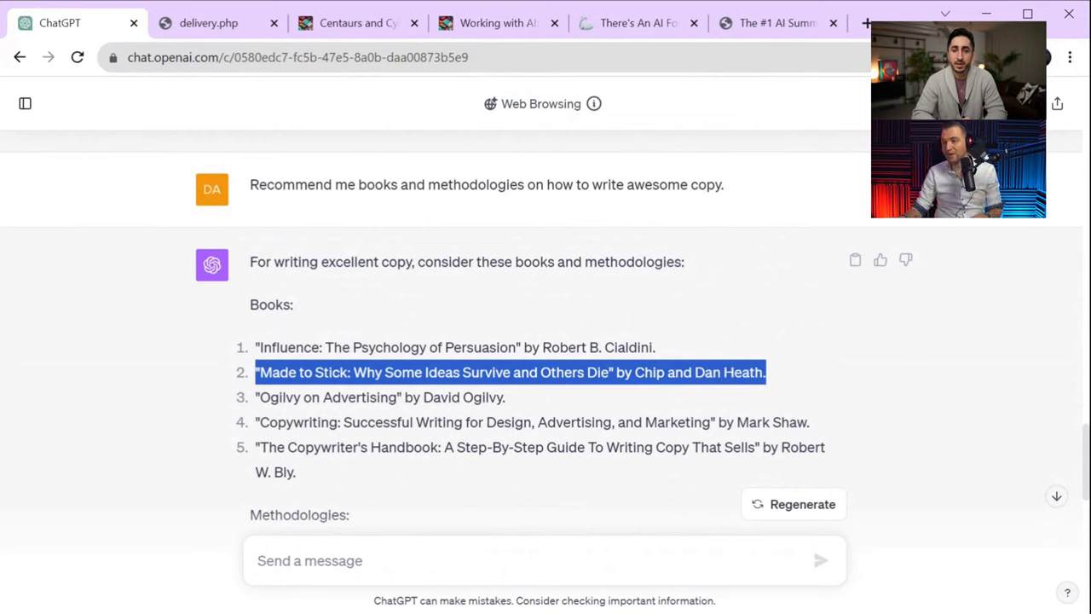
# Send the message "do it for this books too:" followed by the copied "Made to Stick" title and authors
pyautogui.click(259, 560)
pyautogui.write('do ti')
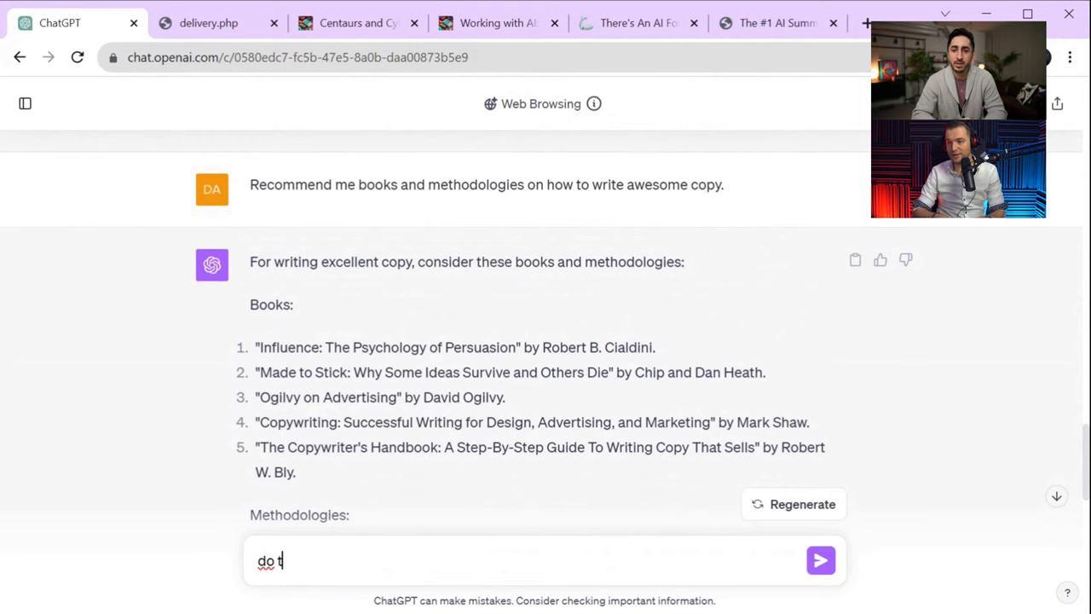
pyautogui.press('BackSpace')
pyautogui.write('it for this books too')
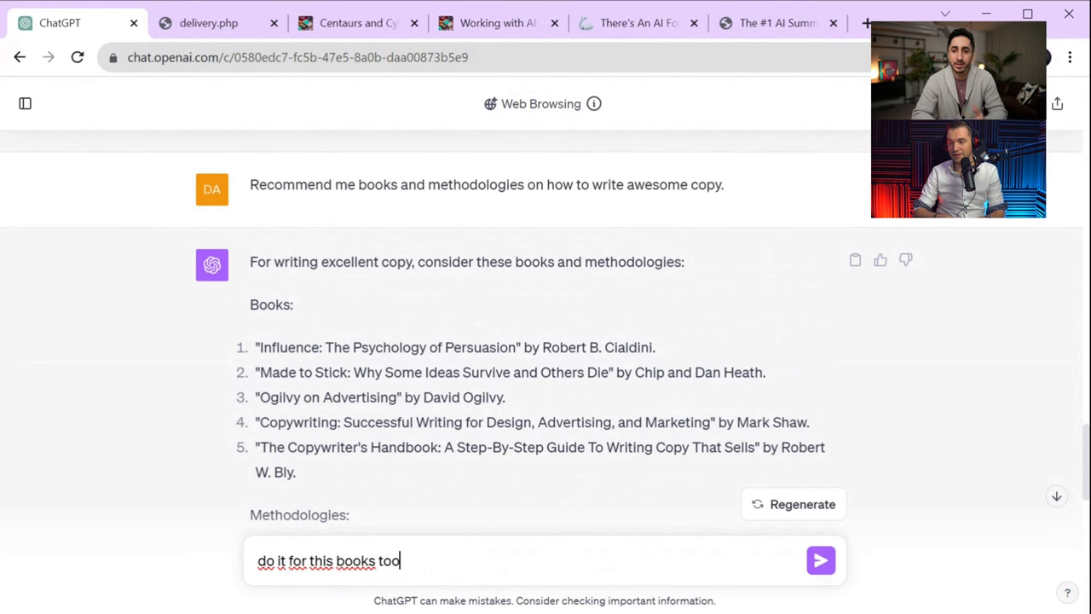
pyautogui.write(':')
pyautogui.hotkey('ctrl', 'v')
pyautogui.press('Return')
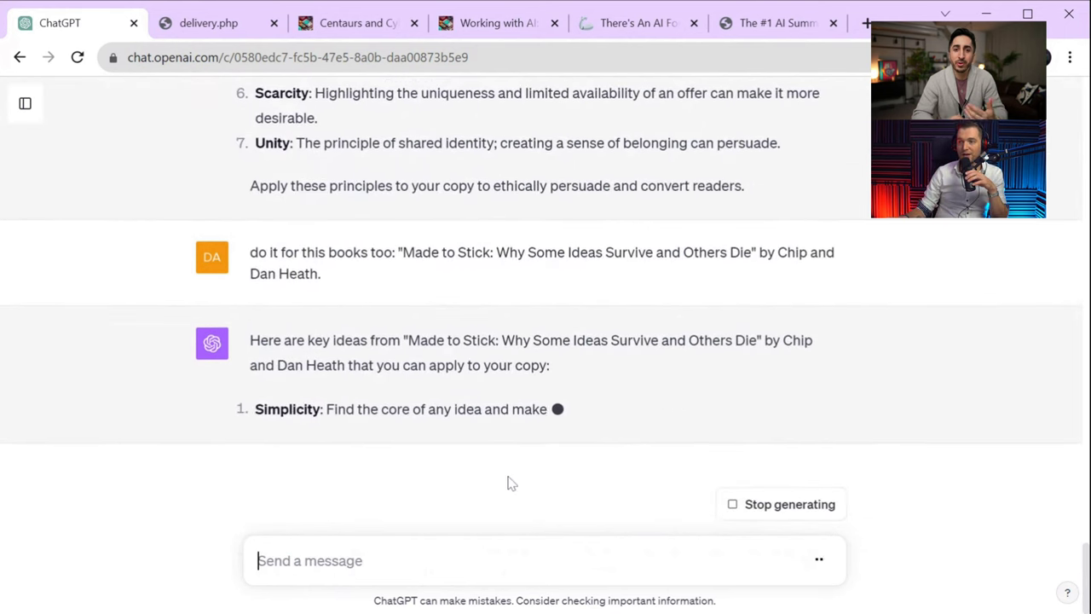
# Copy the title and author of the third recommended book, "Ogilvy on Advertising", from the earlier book list
pyautogui.scroll(3, 521, 465)
pyautogui.scroll(-3, 520, 463)
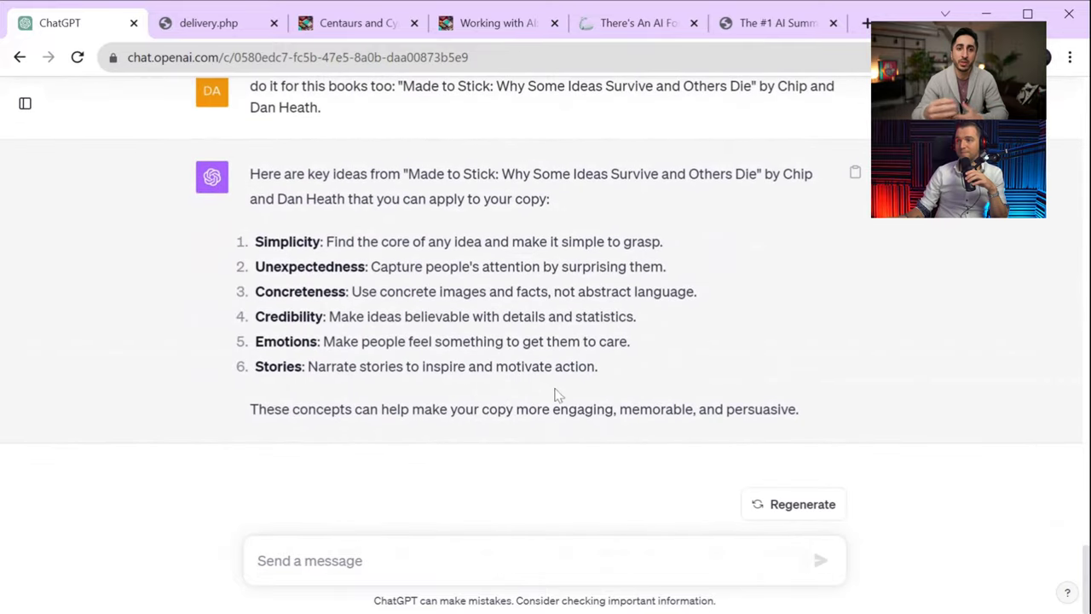
pyautogui.scroll(10, 555, 394)
pyautogui.scroll(1, 350, 375)
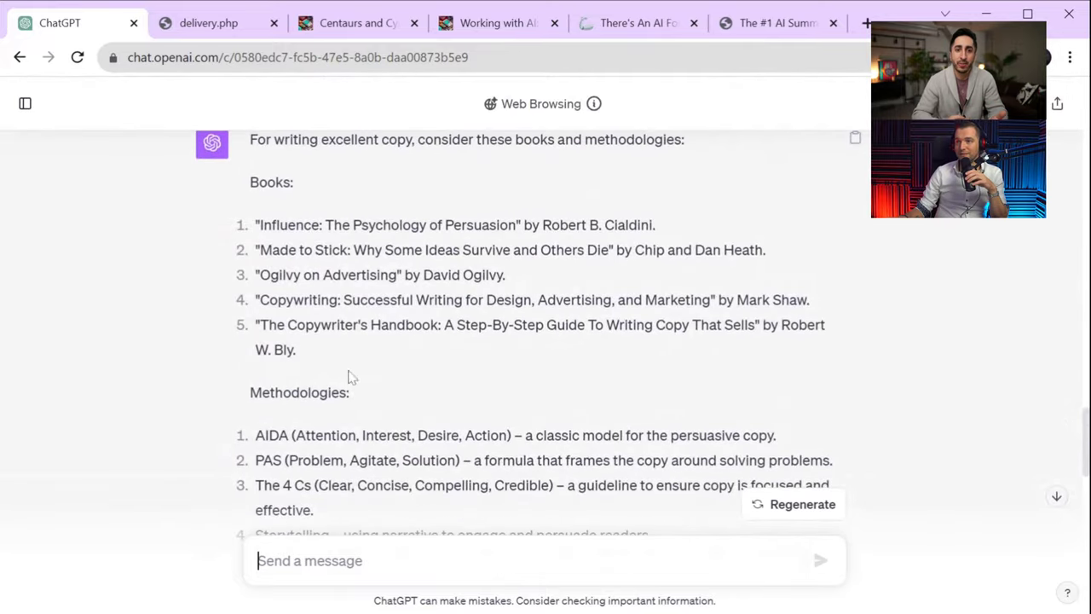
pyautogui.moveTo(256, 275); pyautogui.dragTo(537, 284)
pyautogui.hotkey('ctrl', 'c')
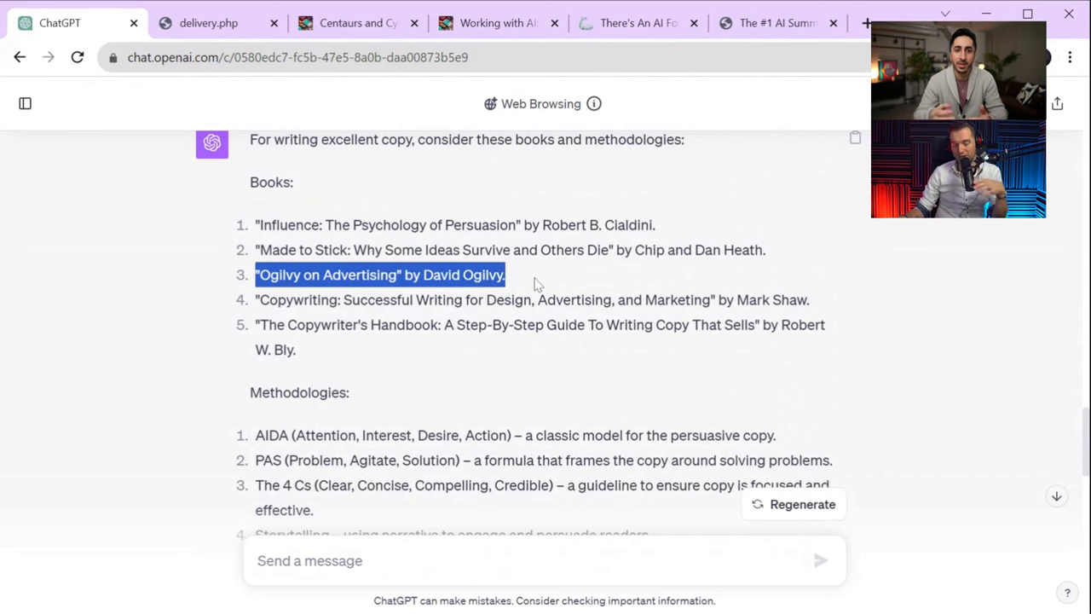
# Send the message "do it for this too:" followed by the copied "Ogilvy on Advertising" title and author
pyautogui.click(419, 507)
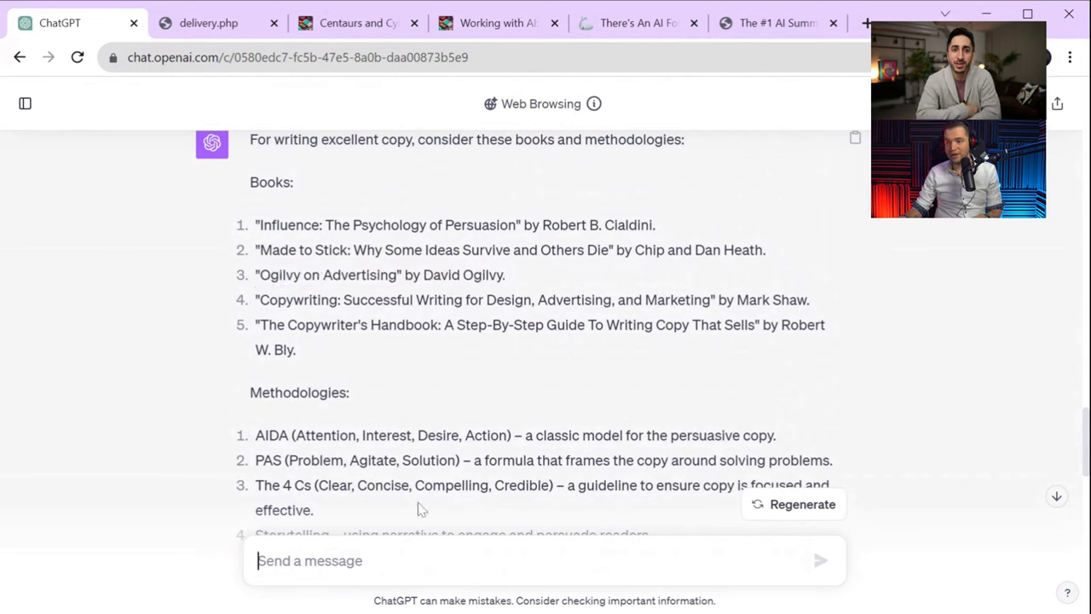
pyautogui.write('do it for this to')
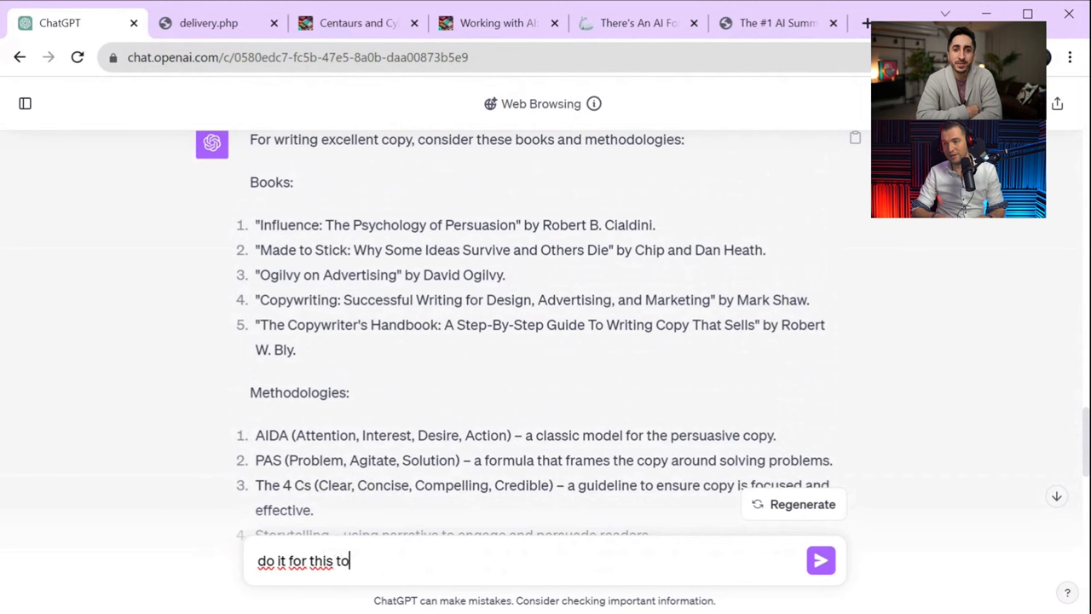
pyautogui.write('o:')
pyautogui.hotkey('ctrl', 'v')
pyautogui.press('Return')
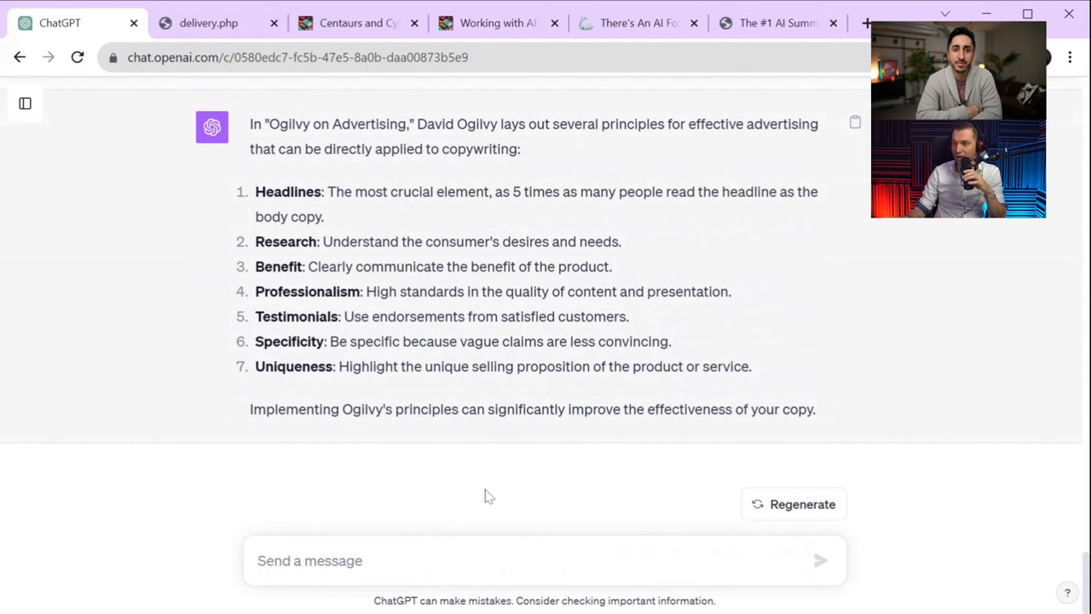
# Review the key-idea lists generated for the three copywriting books
pyautogui.scroll(2, 545, 341)
pyautogui.scroll(-2, 546, 341)
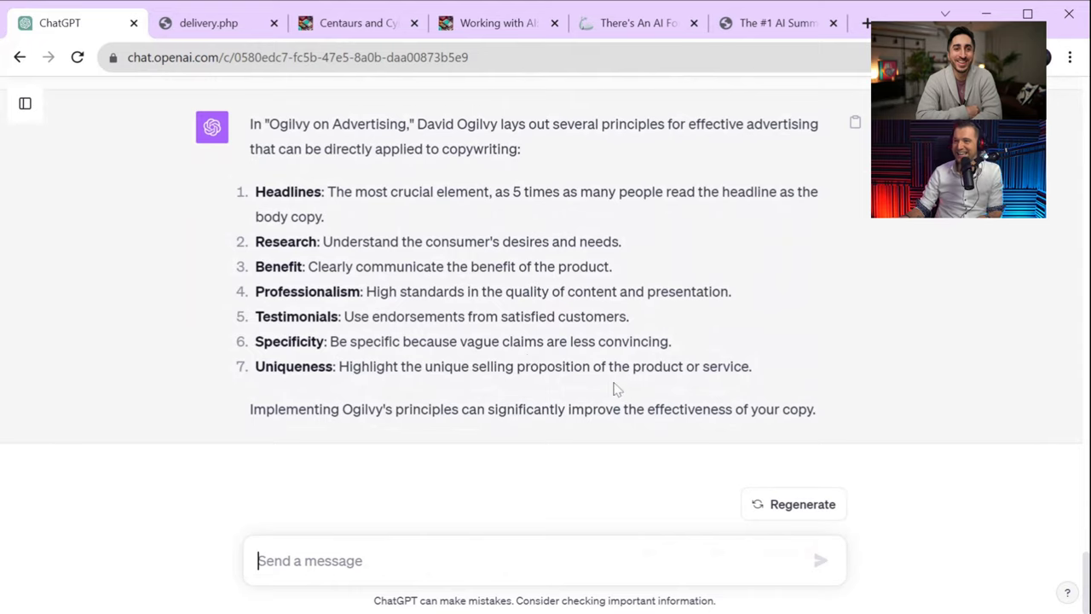
pyautogui.scroll(5, 615, 387)
pyautogui.scroll(4, 615, 392)
pyautogui.scroll(-9, 617, 397)
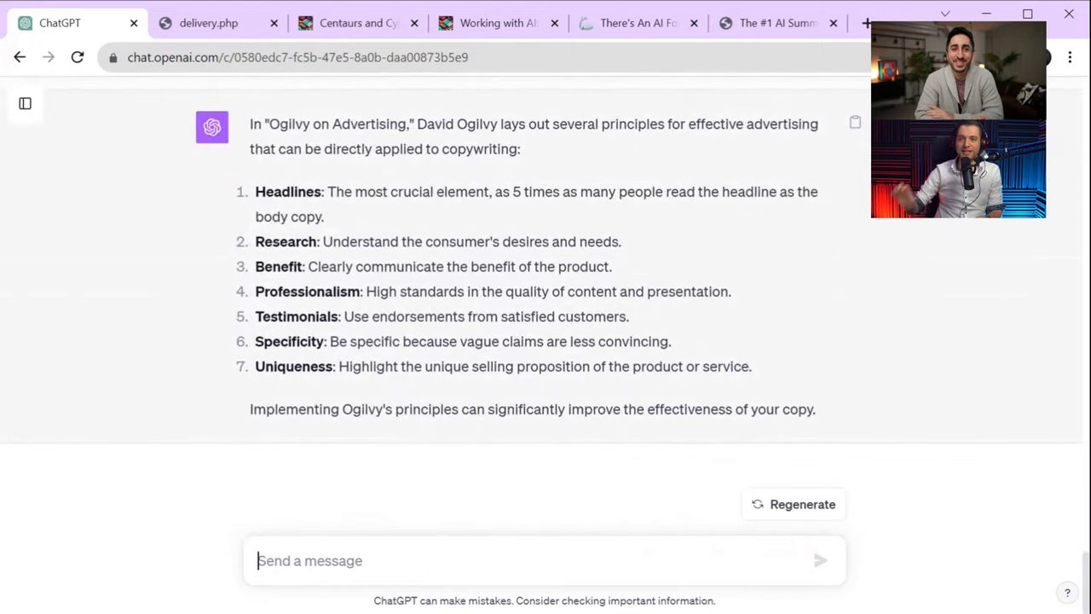
pyautogui.scroll(1, 545, 324)
pyautogui.scroll(12, 546, 324)
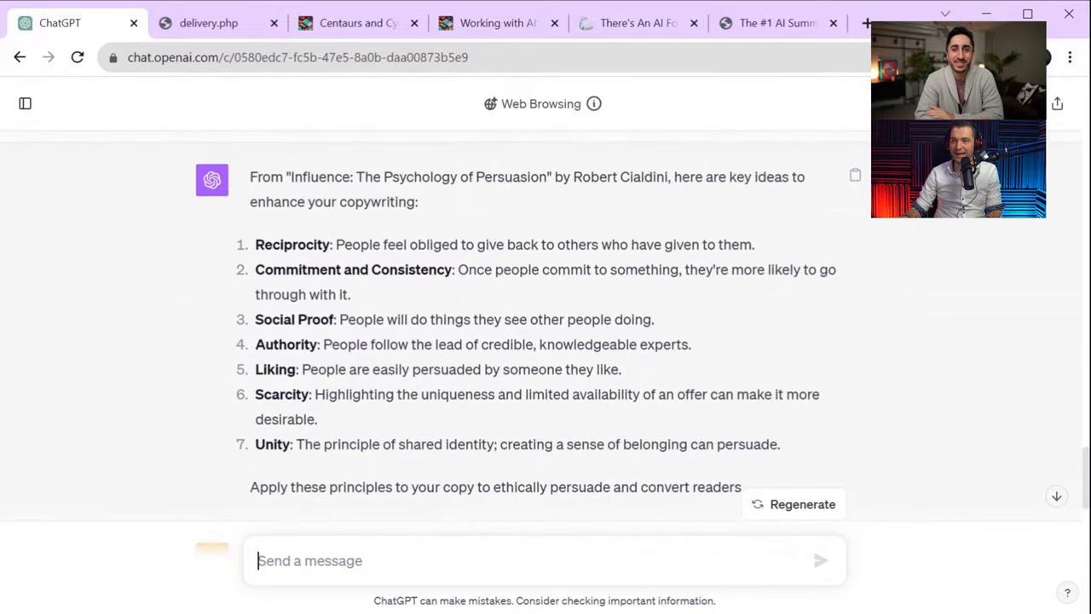
pyautogui.scroll(-3, 546, 324)
pyautogui.scroll(-9, 622, 432)
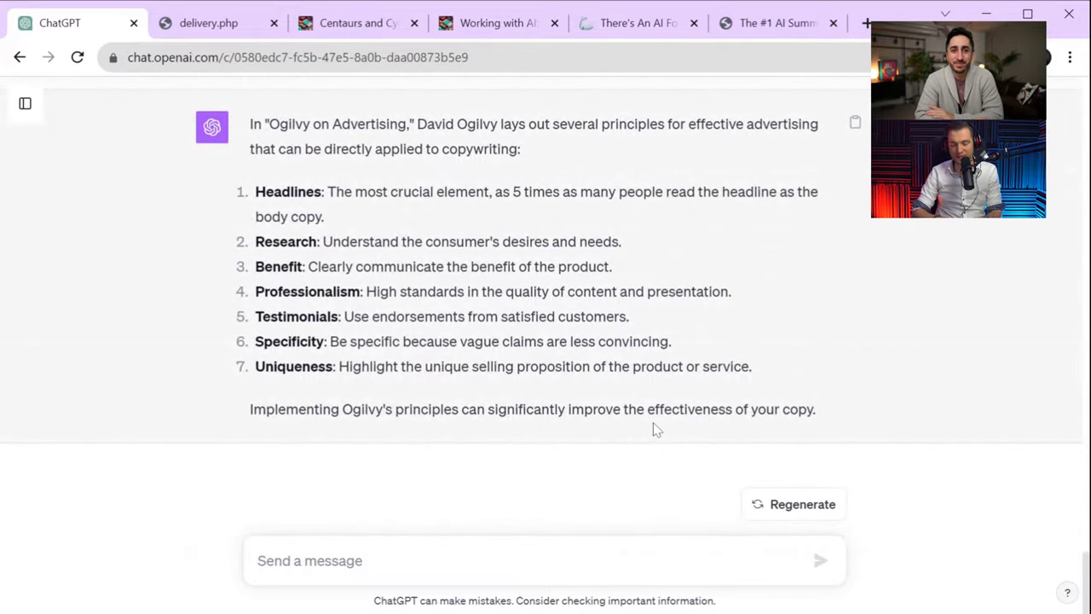
# Begin a new message with "synthesize these 3 sets of key"
pyautogui.write('synthesise')
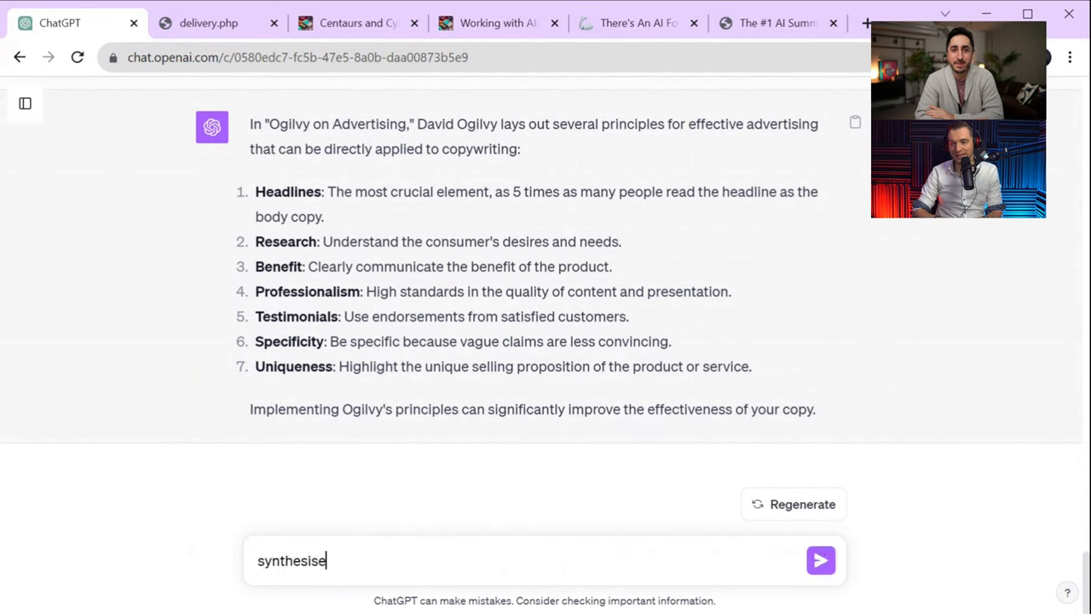
pyautogui.press('BackSpace')
pyautogui.write('ze thes')
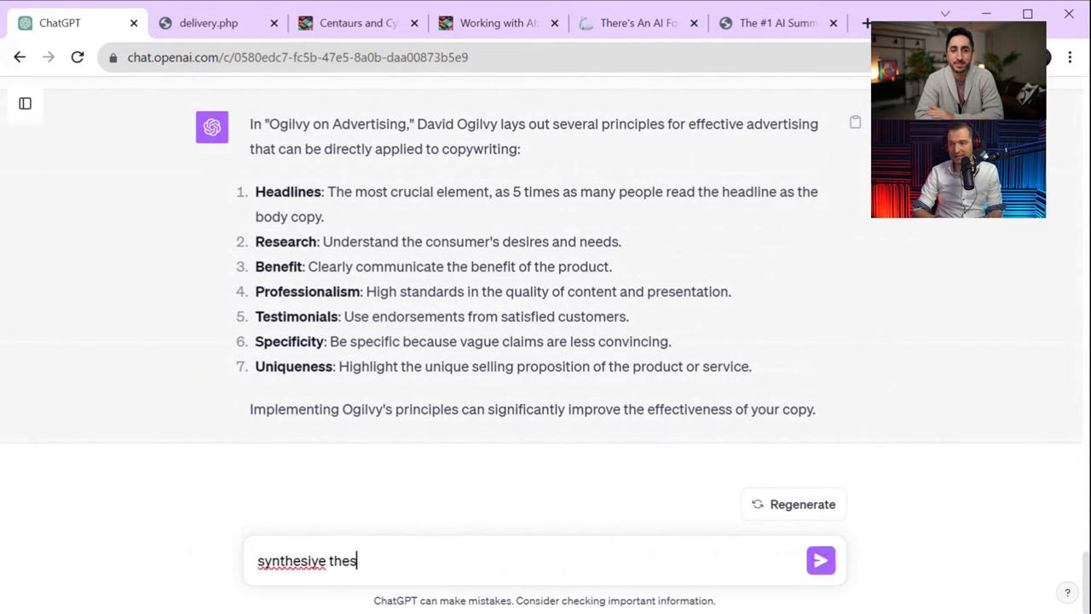
pyautogui.press('BackSpace')
pyautogui.press('BackSpace')
pyautogui.press('BackSpace')
pyautogui.write('hese k')
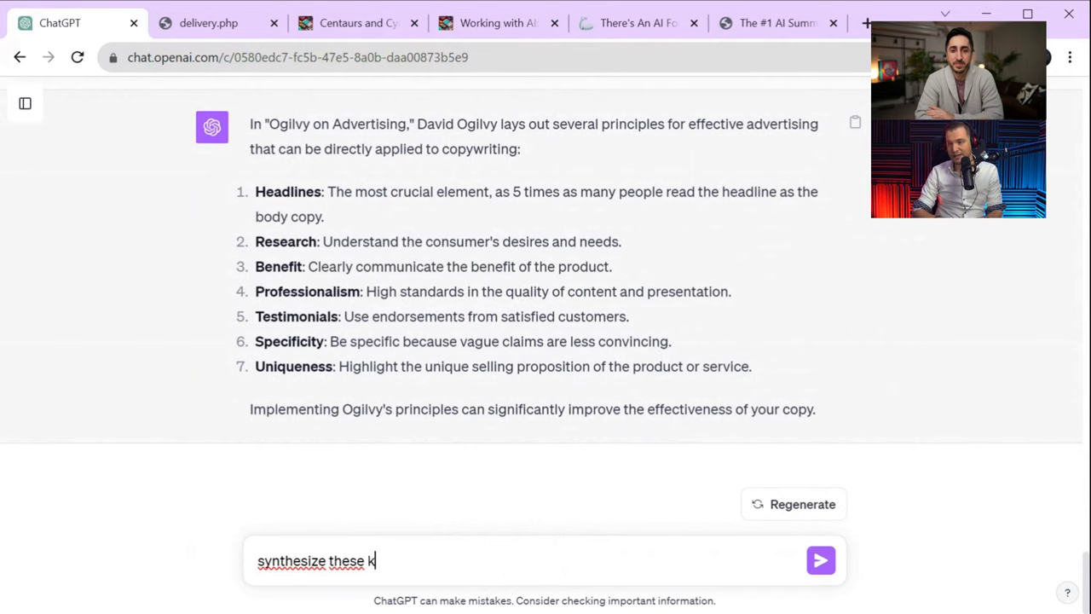
pyautogui.write('esets of key')
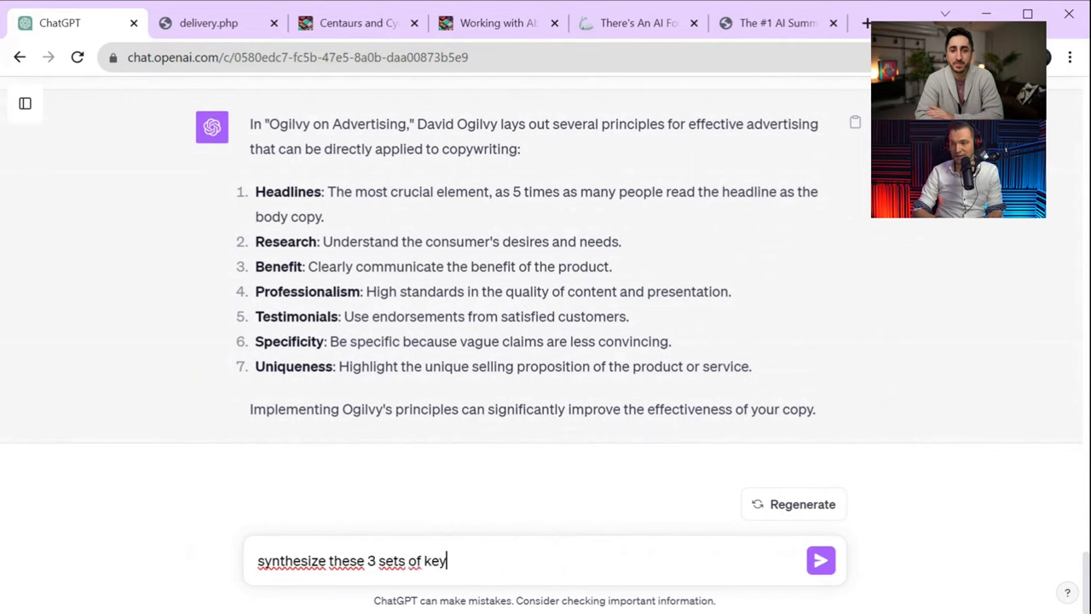
# Continue the message with "ideas into a step by step tutorial on how to"
pyautogui.write(' ideas into a step bz step')
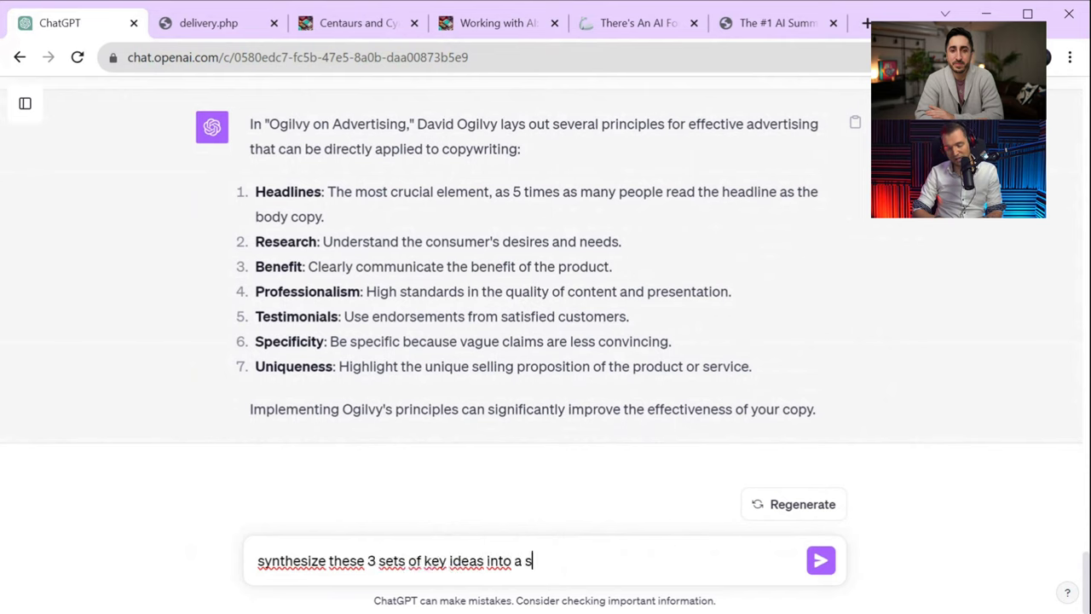
pyautogui.press('BackSpace')
pyautogui.press('BackSpace')
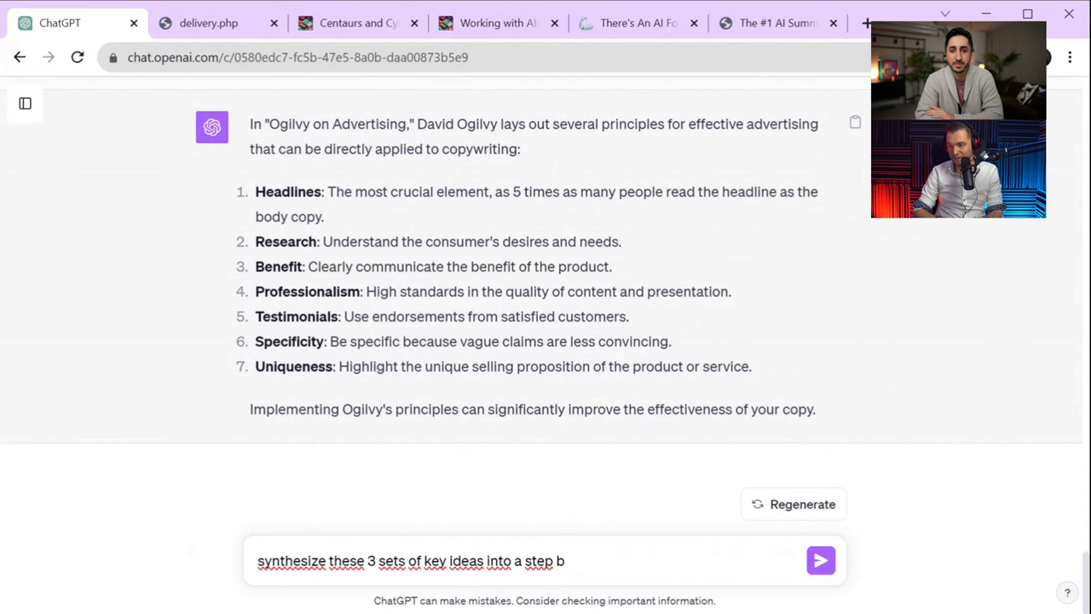
pyautogui.write('y step')
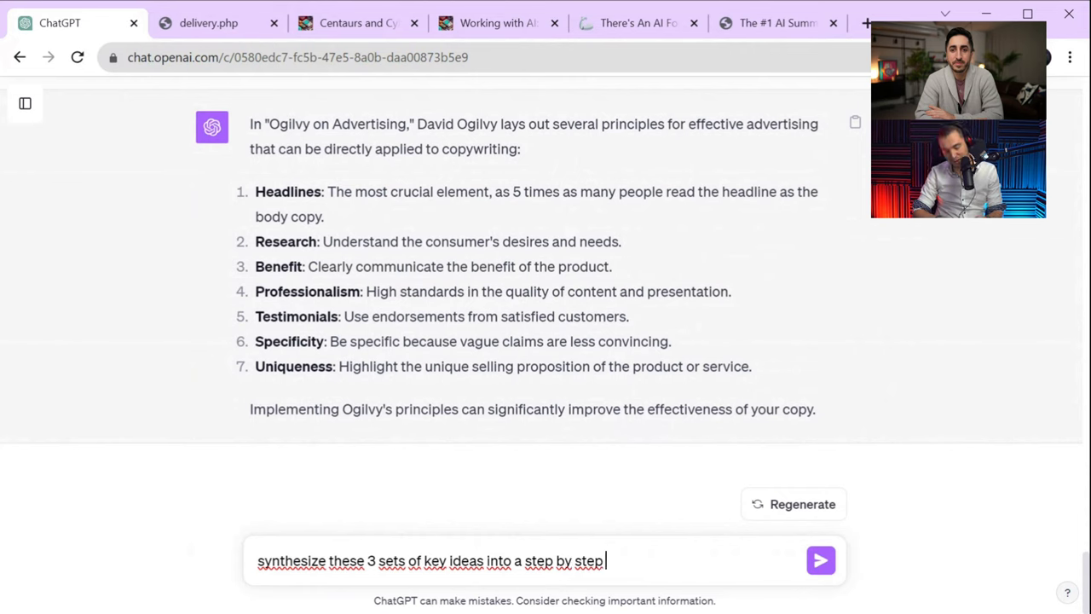
pyautogui.write(' tutor')
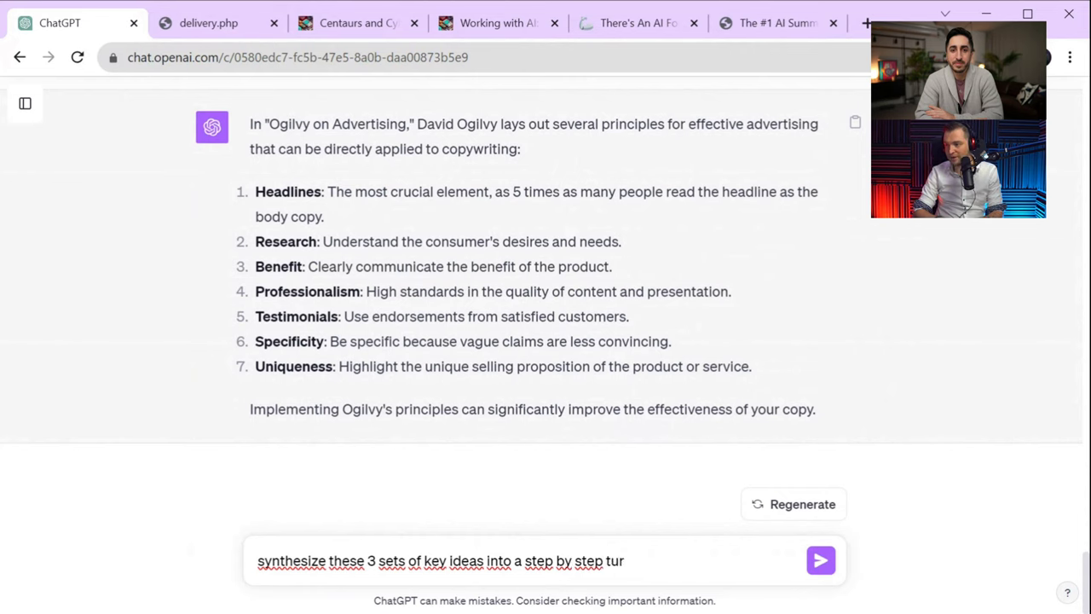
pyautogui.press('BackSpace')
pyautogui.write('torial on how to')
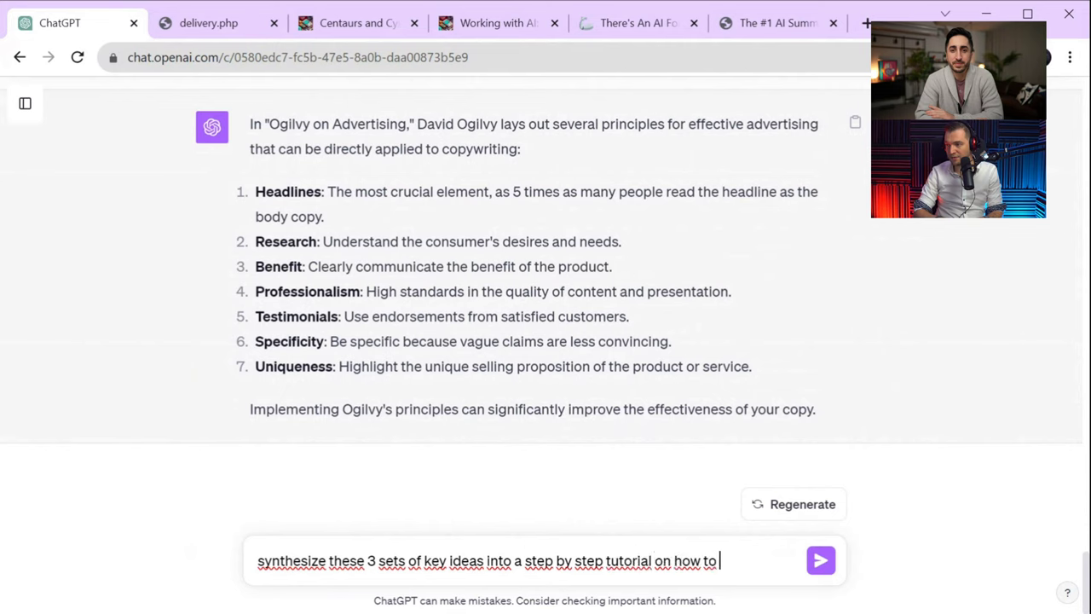
# Complete the message with "rewrite a headline to make it awesome" and send it
pyautogui.write(' rewrite a he')
pyautogui.press('BackSpace')
pyautogui.press('BackSpace')
pyautogui.write('ad')
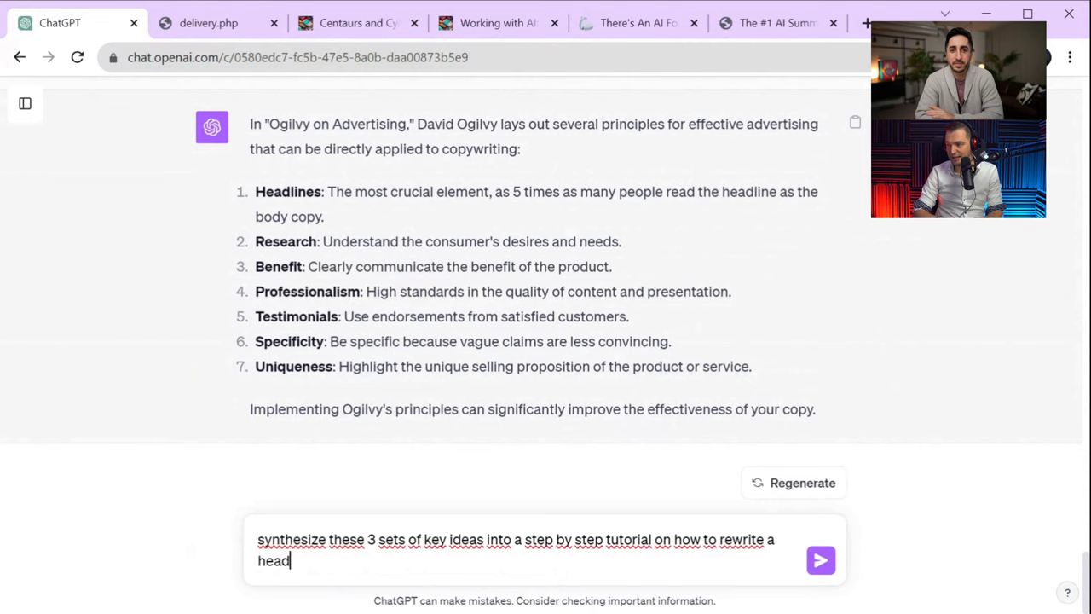
pyautogui.write('line to make ')
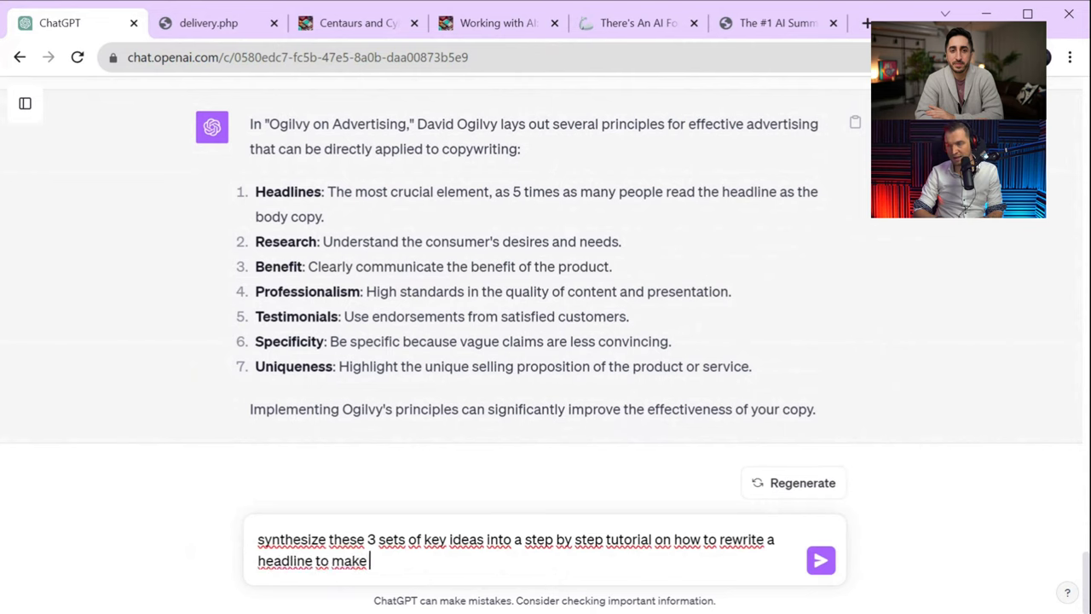
pyautogui.write('it aweom')
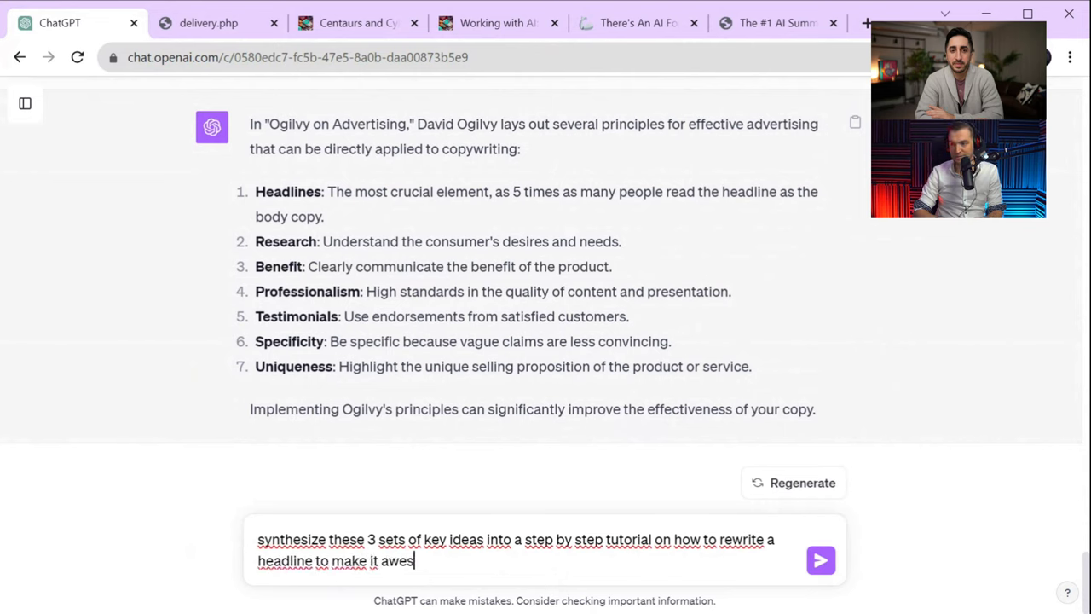
pyautogui.write('ome')
pyautogui.press('Return')
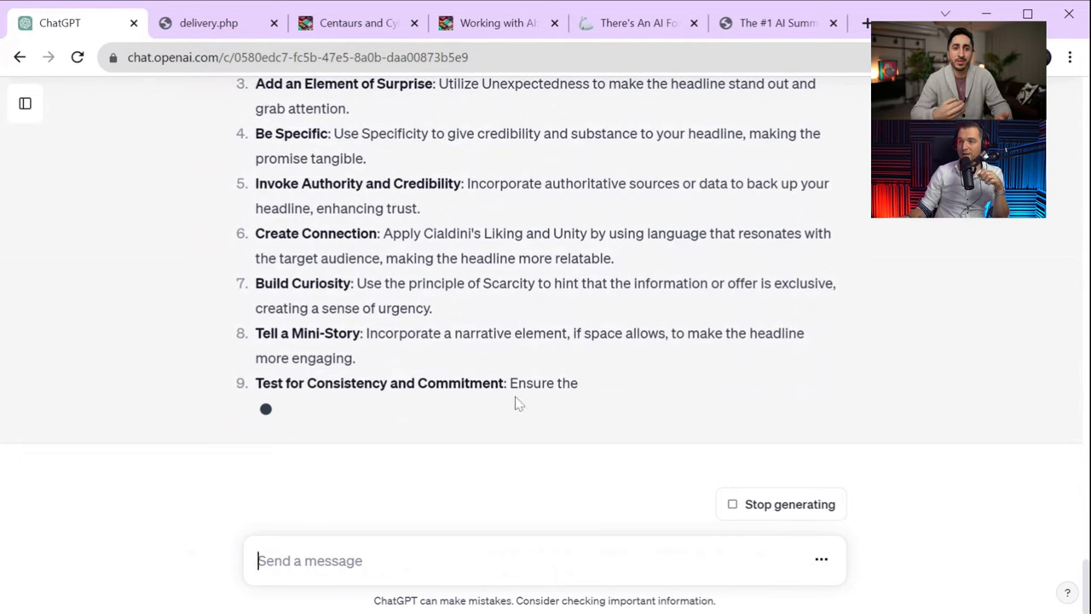
# Select the earlier headline-improvement prompt that ends with "be creative and think outside the box."
pyautogui.scroll(5, 588, 406)
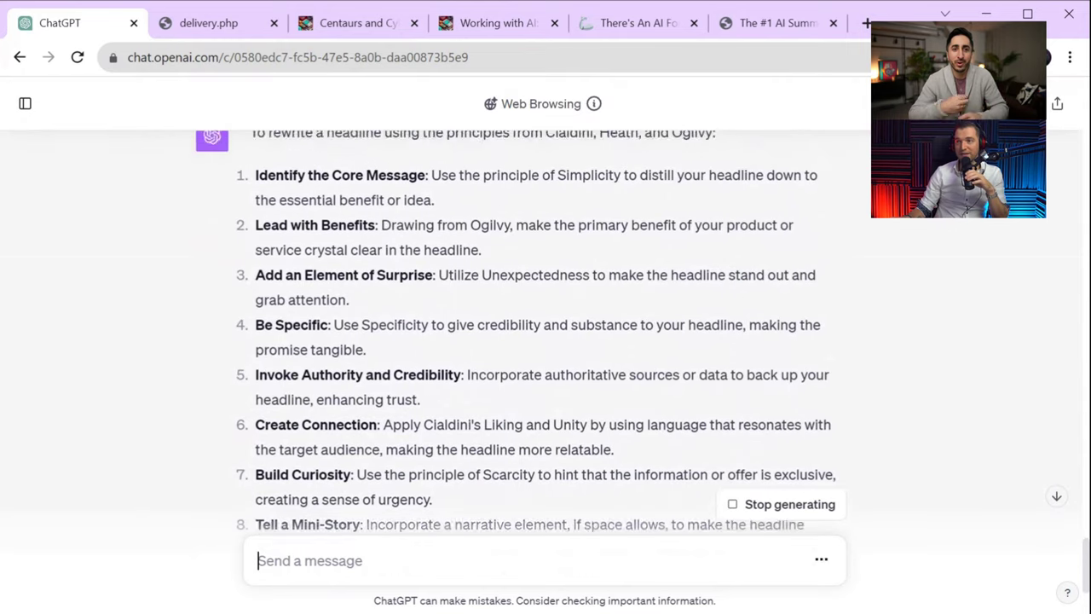
pyautogui.scroll(15, 588, 407)
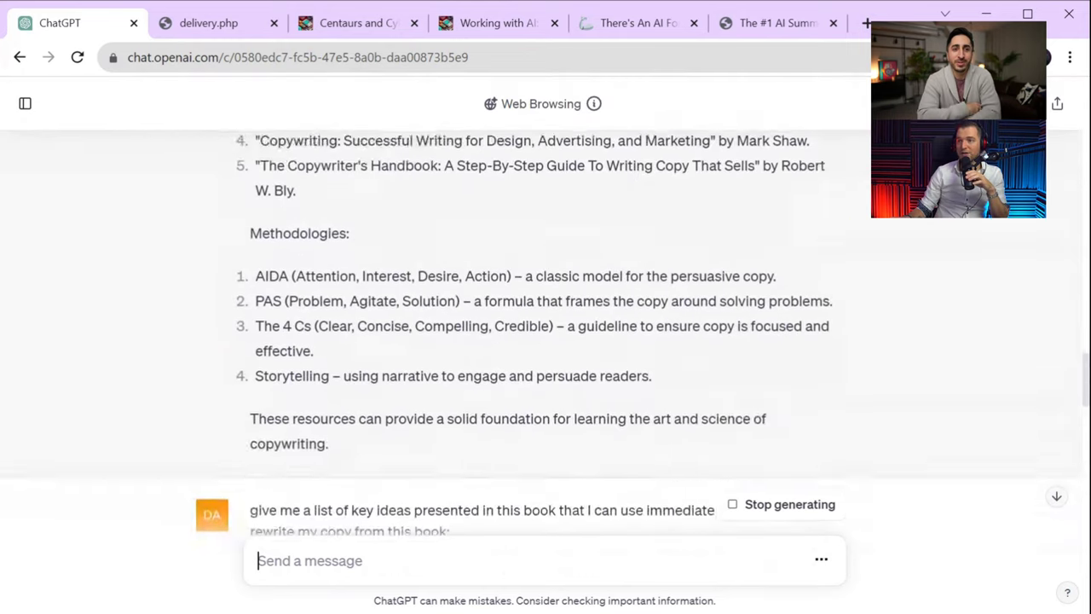
pyautogui.scroll(-12, 588, 417)
pyautogui.scroll(6, 639, 456)
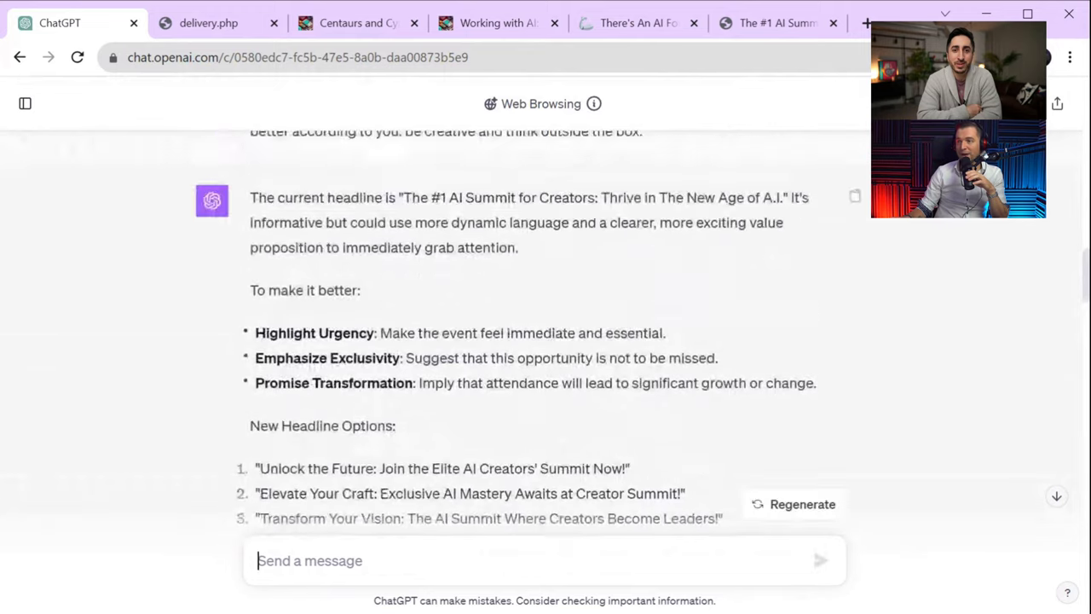
pyautogui.scroll(2, 639, 456)
pyautogui.moveTo(251, 390); pyautogui.dragTo(726, 431)
# Send "now redo the following task based on these things you just said to me" followed by the copied headline-improvement prompt on a new line
pyautogui.scroll(-20, 499, 292)
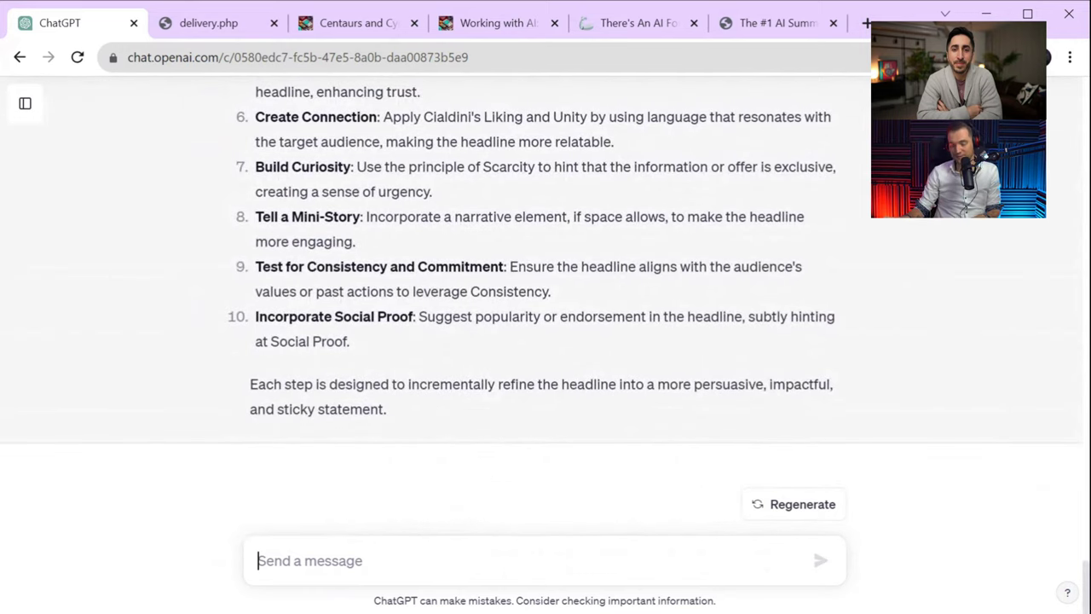
pyautogui.write('now redo t')
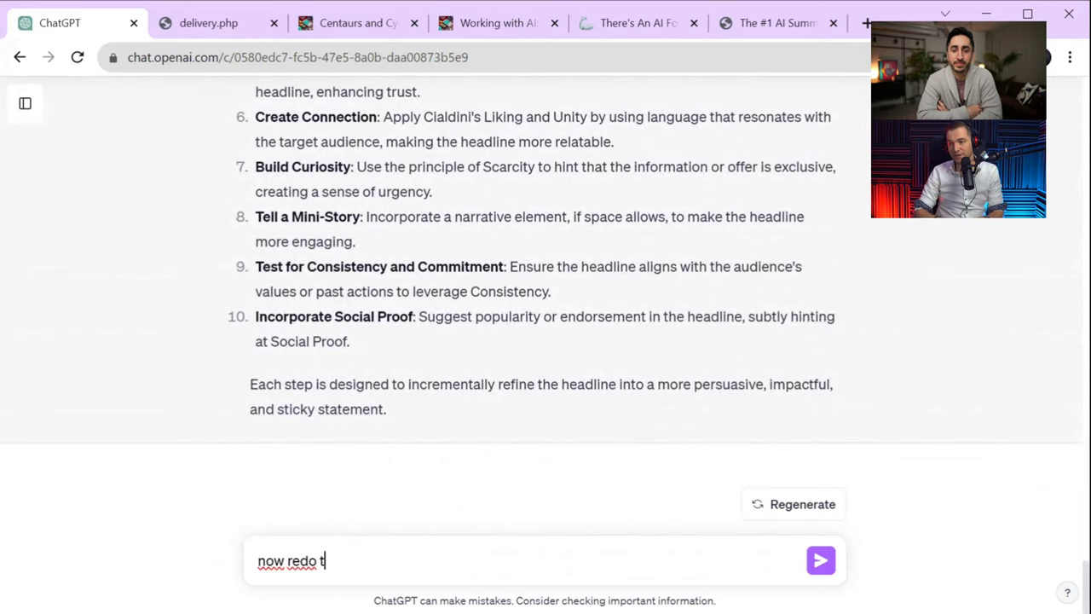
pyautogui.write('he f')
pyautogui.write('olowing task')
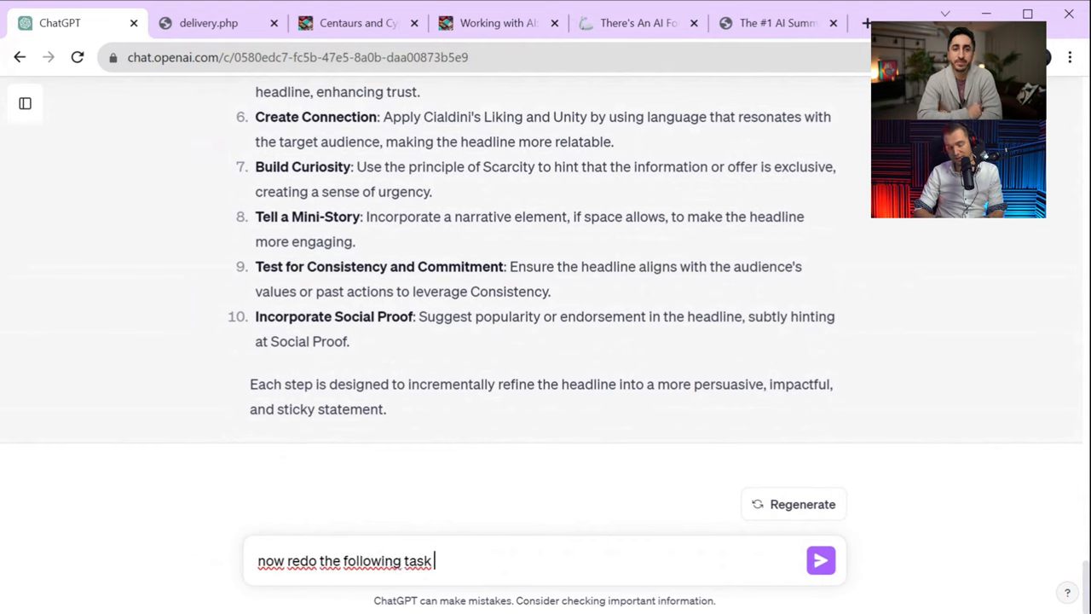
pyautogui.write(' based on th')
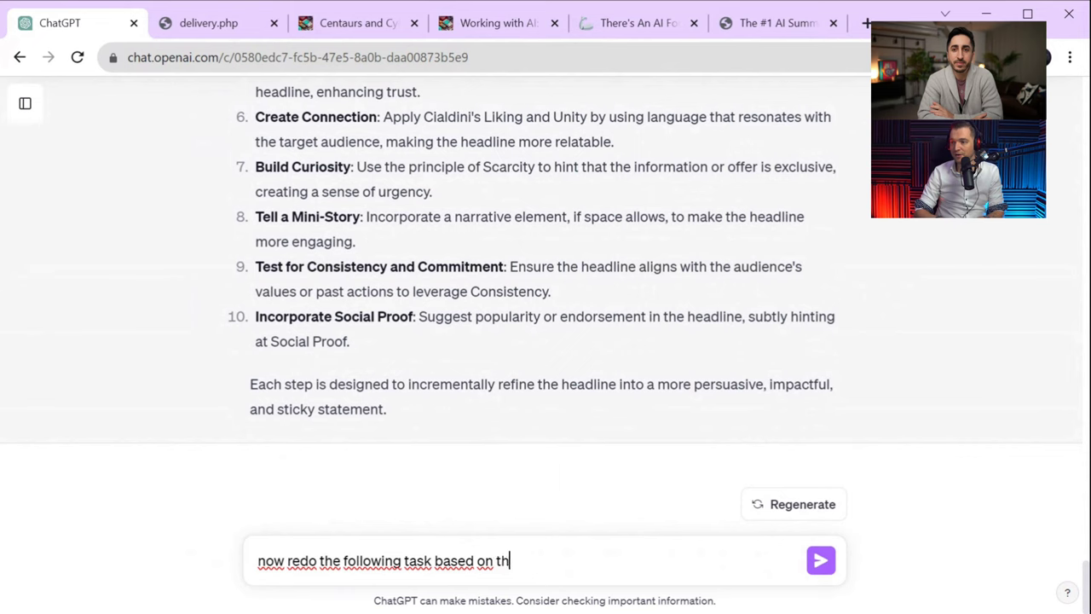
pyautogui.write('ese things yo')
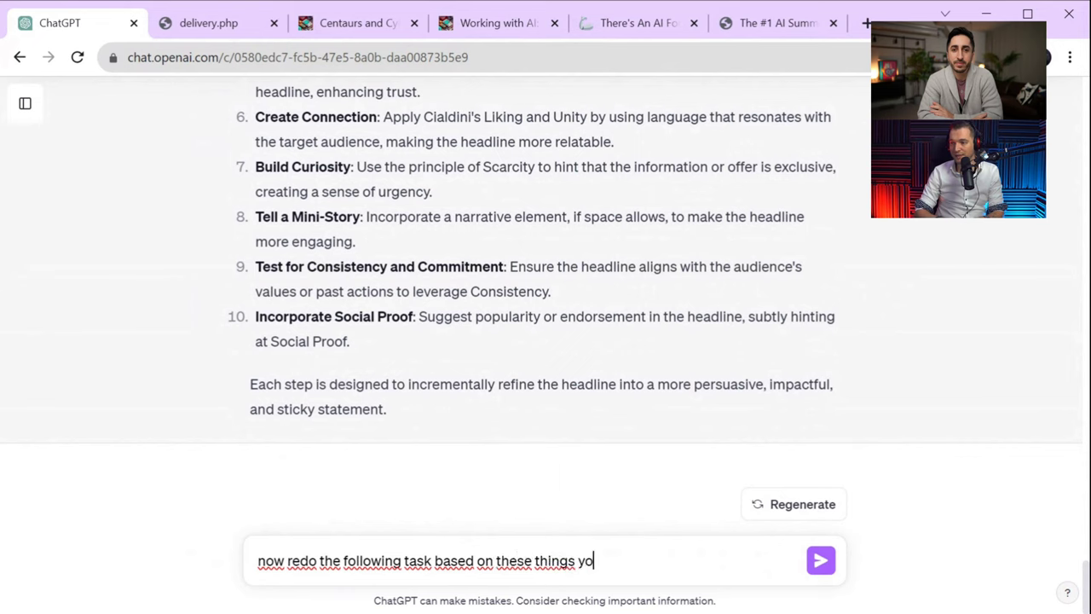
pyautogui.write('u just said to me')
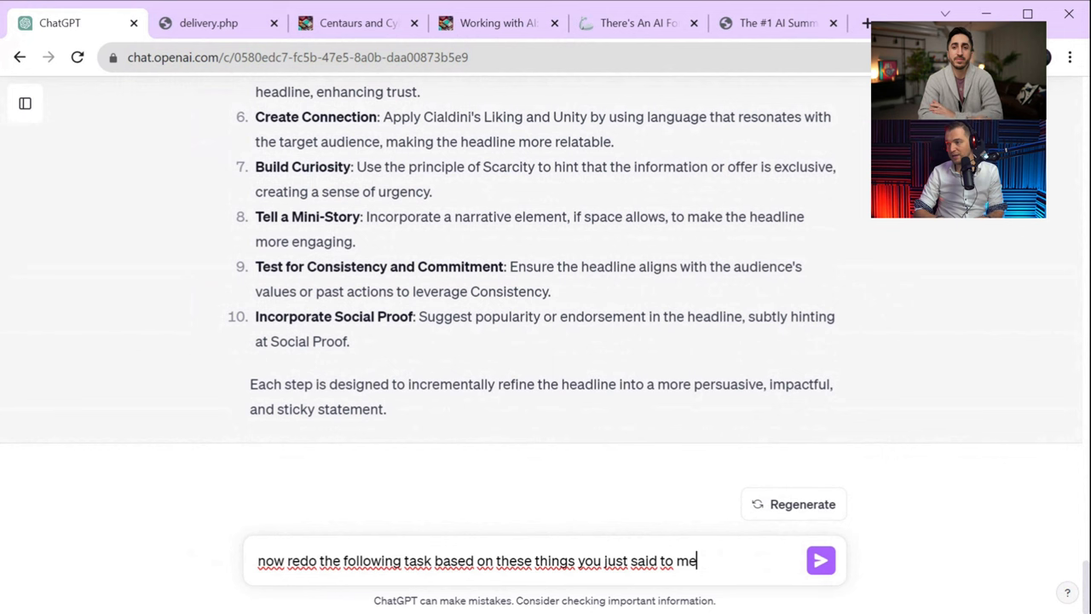
pyautogui.hotkey('shift', 'Return')
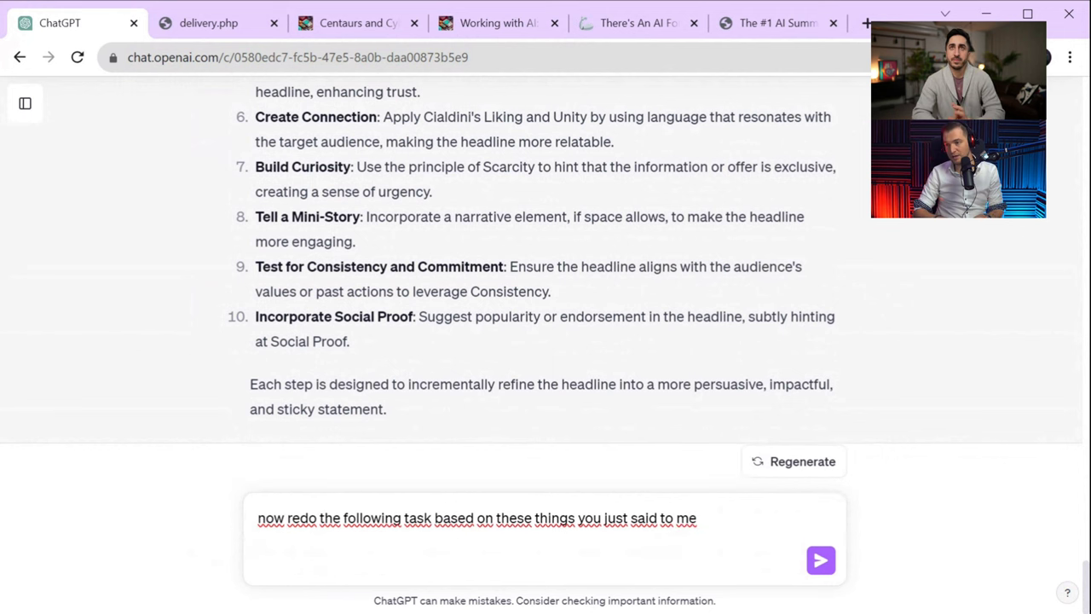
pyautogui.hotkey('ctrl', 'v')
pyautogui.press('Return')
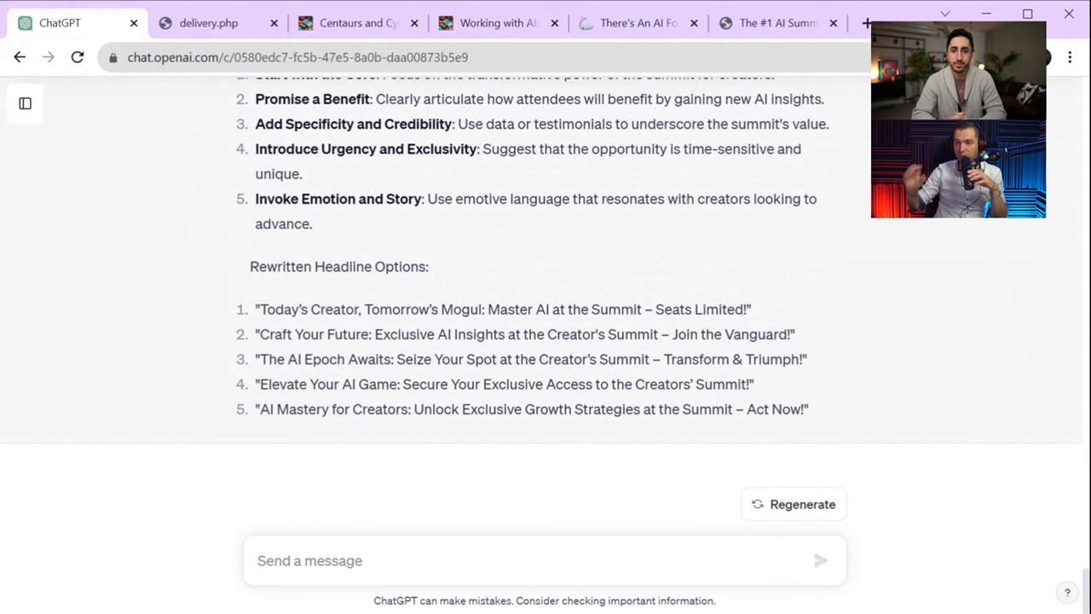
# Examine the five rewritten headline options and the synthesized principles applied to them in the latest reply
pyautogui.moveTo(824, 423); pyautogui.dragTo(812, 311)
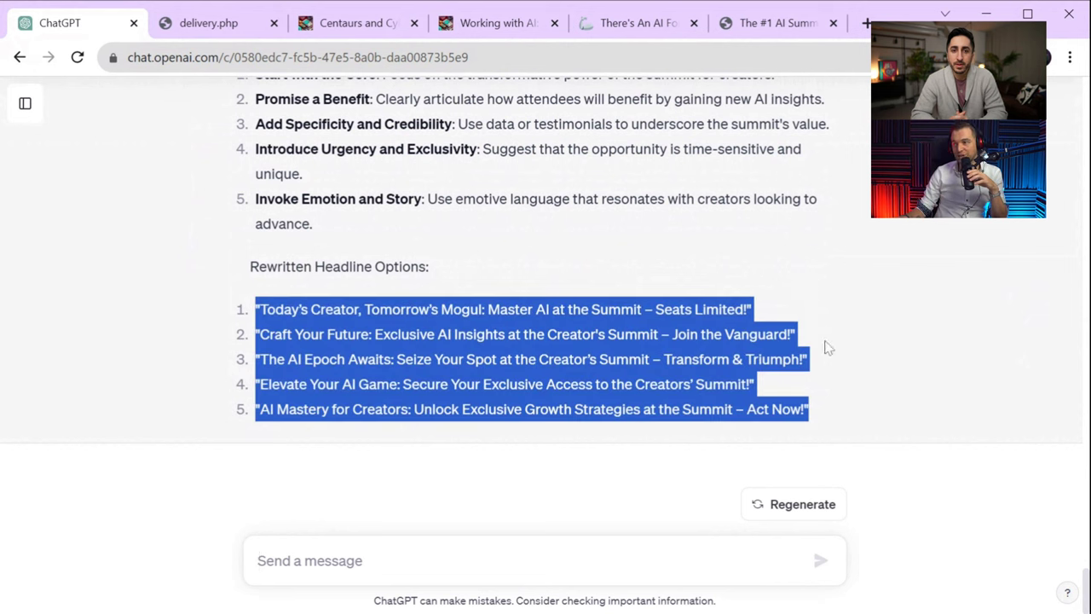
pyautogui.moveTo(809, 355); pyautogui.dragTo(650, 358)
pyautogui.click(590, 359)
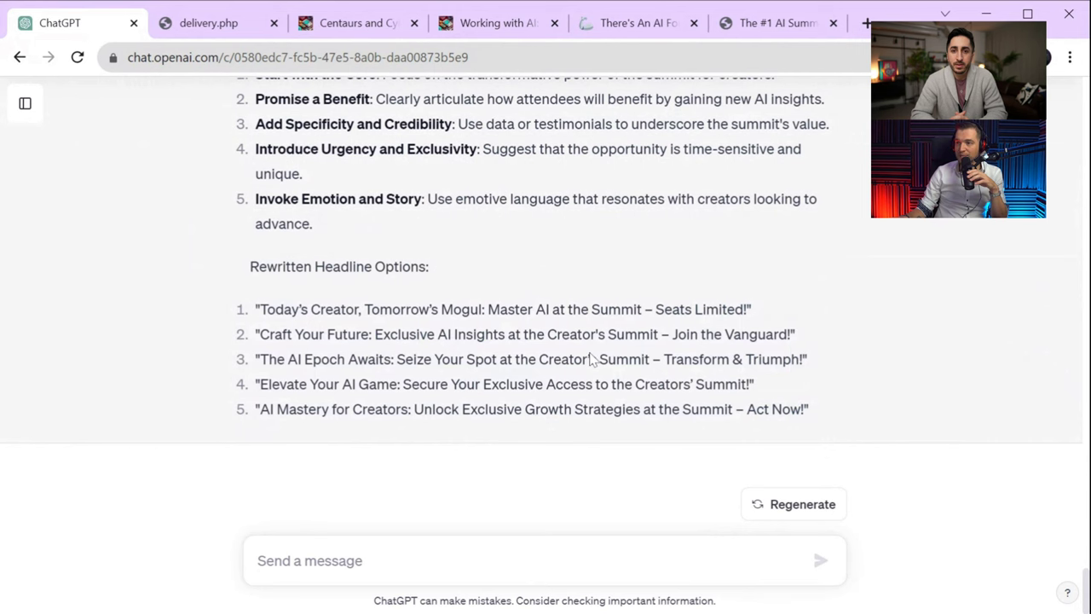
pyautogui.scroll(2, 304, 292)
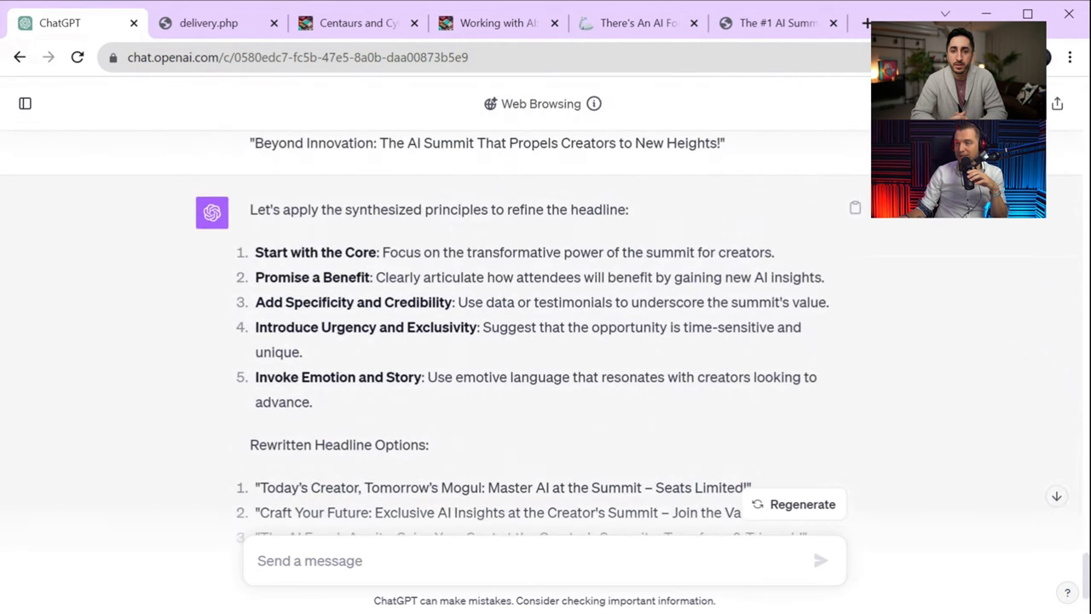
pyautogui.moveTo(262, 278); pyautogui.dragTo(376, 277)
pyautogui.click(377, 277)
pyautogui.moveTo(255, 307); pyautogui.dragTo(439, 306)
pyautogui.scroll(-1, 450, 310)
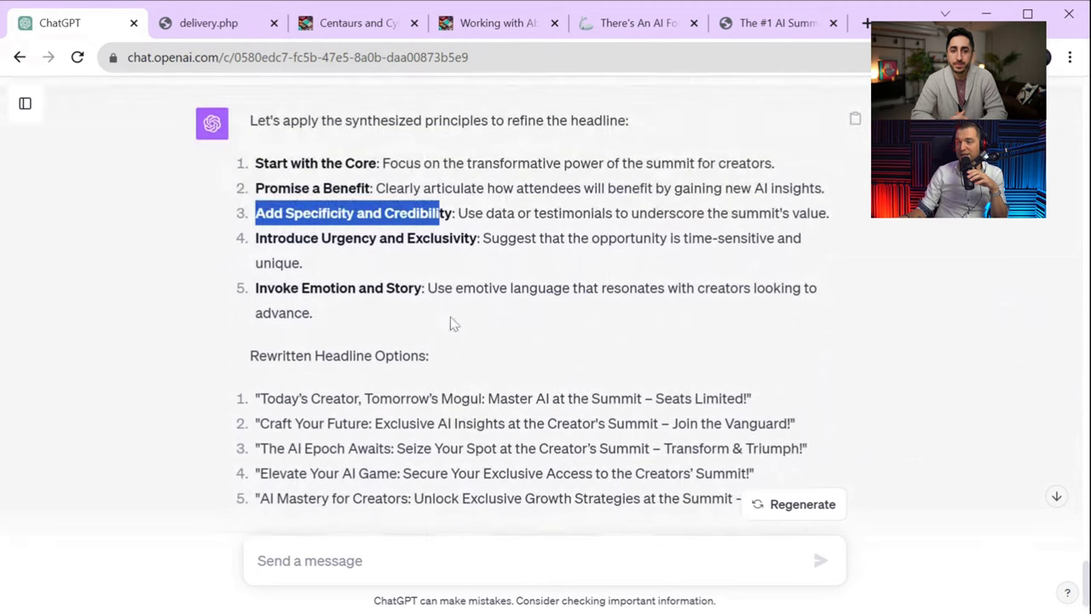
pyautogui.scroll(-1, 450, 316)
pyautogui.moveTo(196, 321); pyautogui.dragTo(884, 373)
pyautogui.click(858, 415)
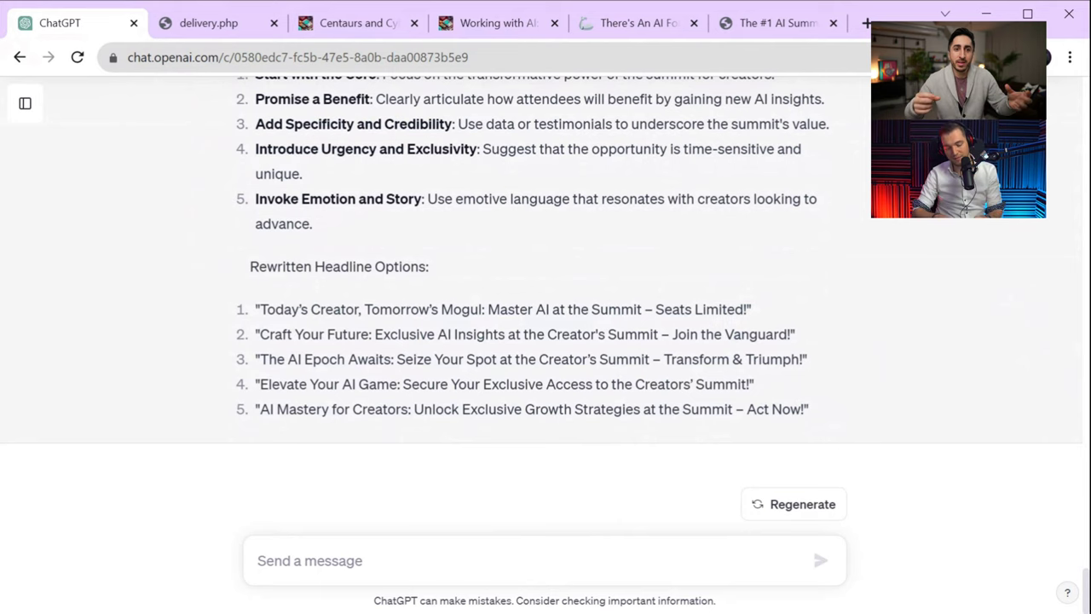
# Send the follow-up message "We have a countdown for urgency so no need to add that to the headline"
pyautogui.write('We hav ea')
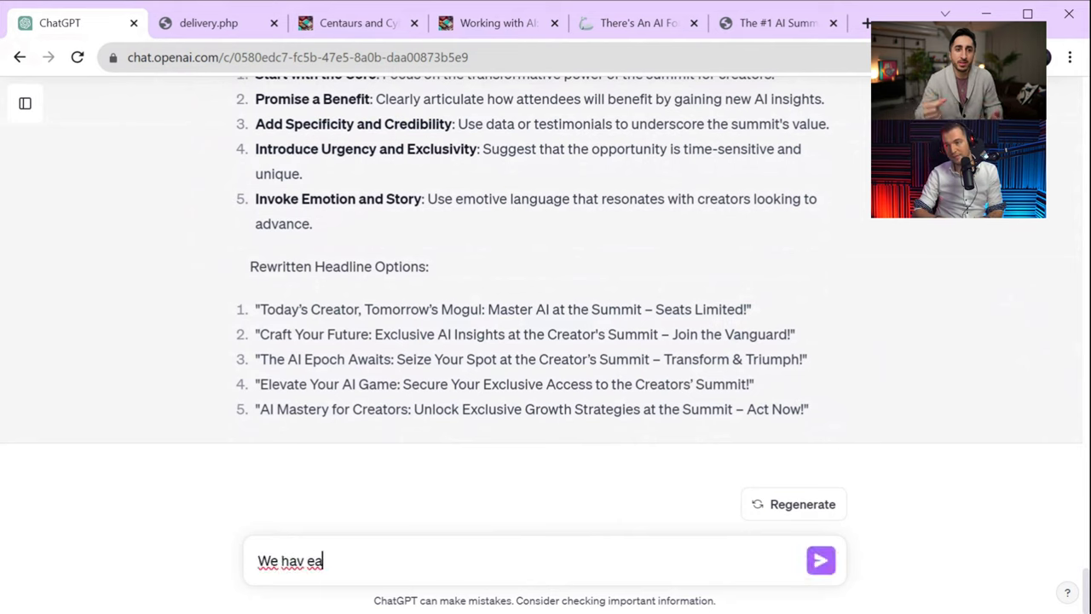
pyautogui.press('BackSpace')
pyautogui.press('BackSpace')
pyautogui.press('BackSpace')
pyautogui.write('e a countdo')
pyautogui.press('BackSpace')
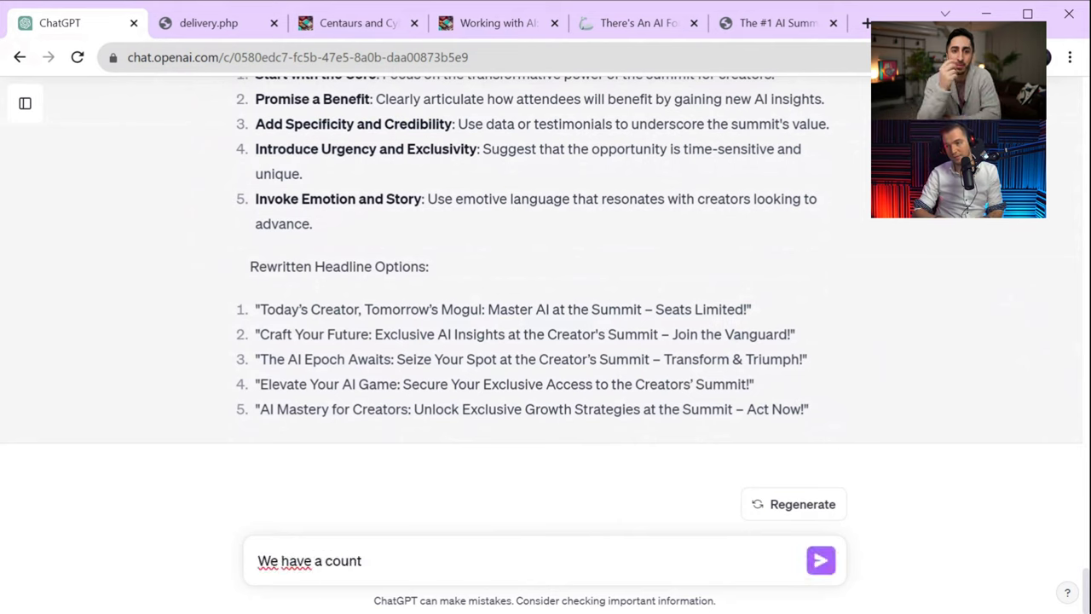
pyautogui.write('down for urgenc')
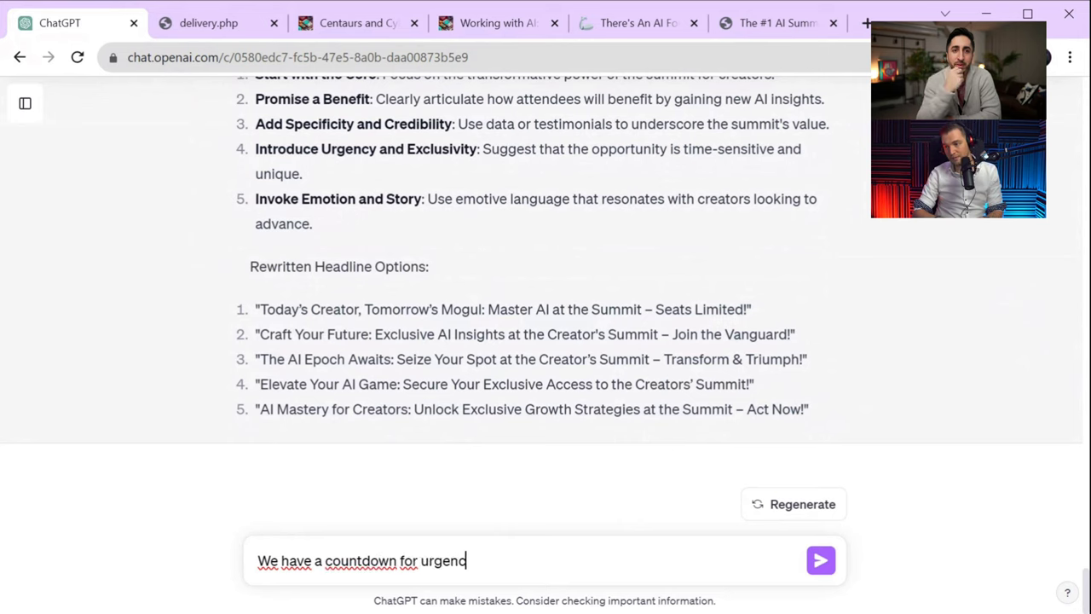
pyautogui.write('z')
pyautogui.press('BackSpace')
pyautogui.write('y so no nee')
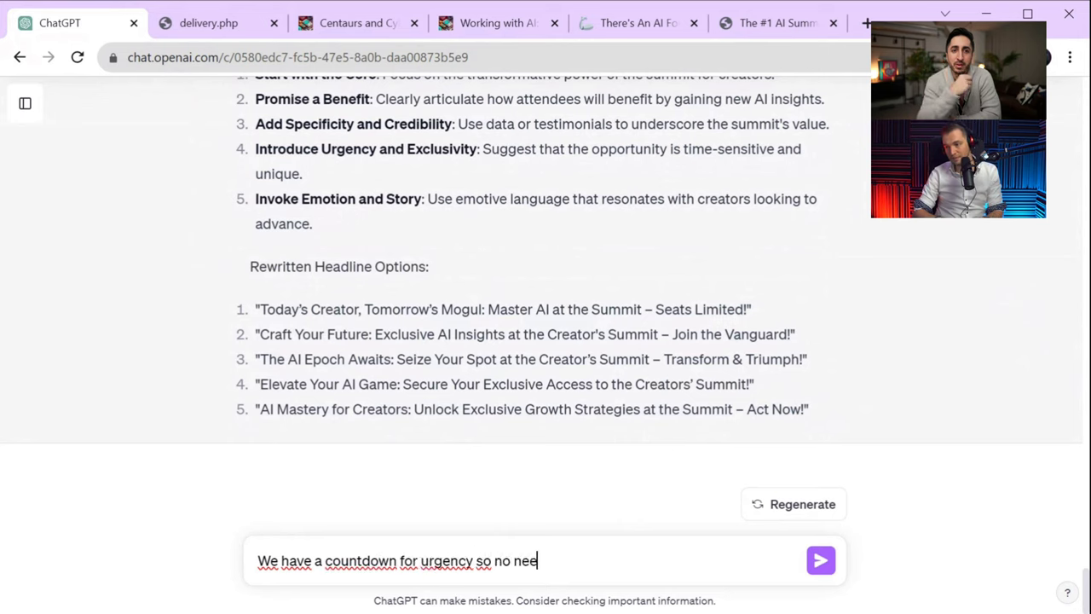
pyautogui.write('d to add that ')
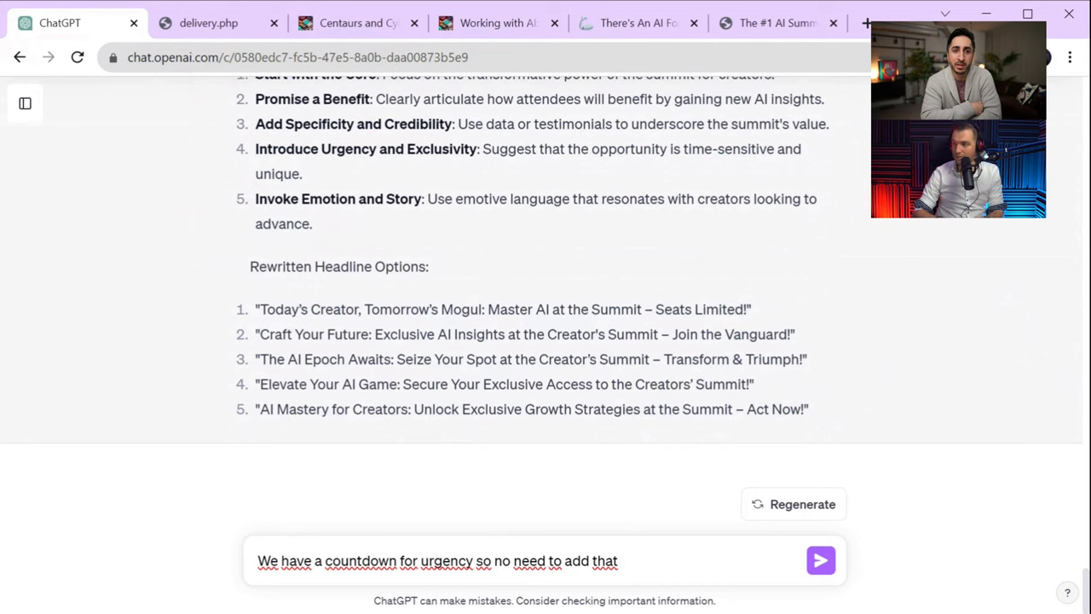
pyautogui.write('to the headline')
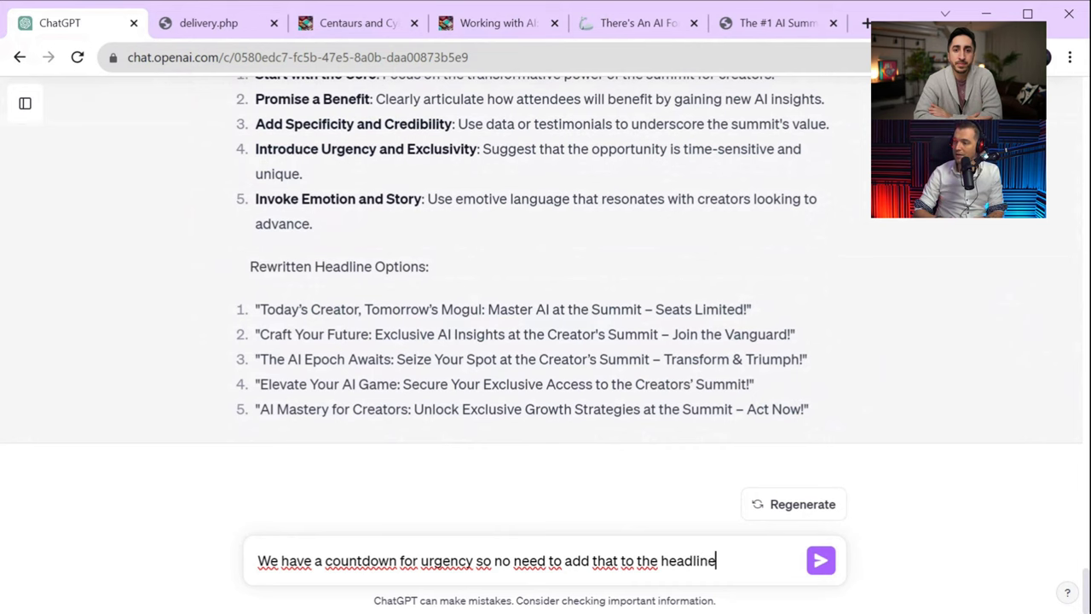
pyautogui.press('Return')
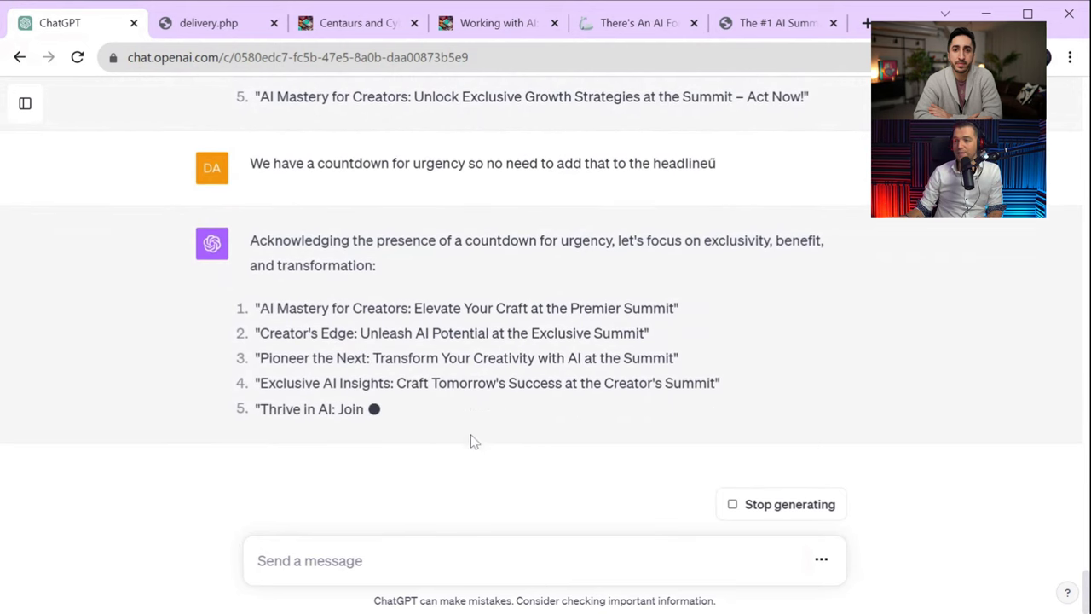
# Compare the headline options written without urgency with the previous set of rewritten headlines
pyautogui.scroll(4, 429, 429)
pyautogui.scroll(-4, 429, 429)
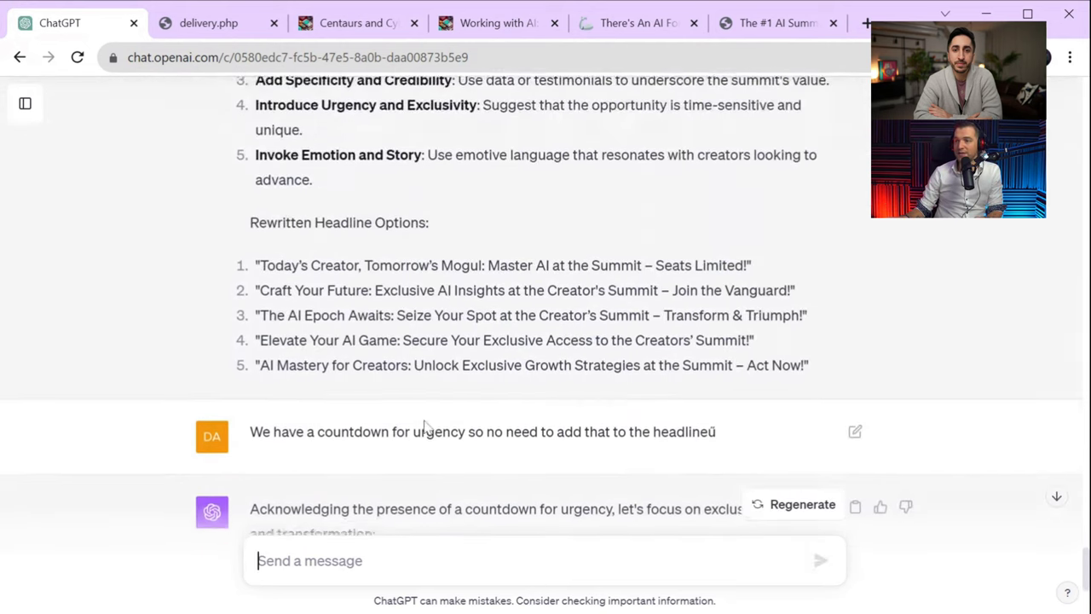
pyautogui.moveTo(255, 308); pyautogui.dragTo(805, 419)
pyautogui.click(718, 419)
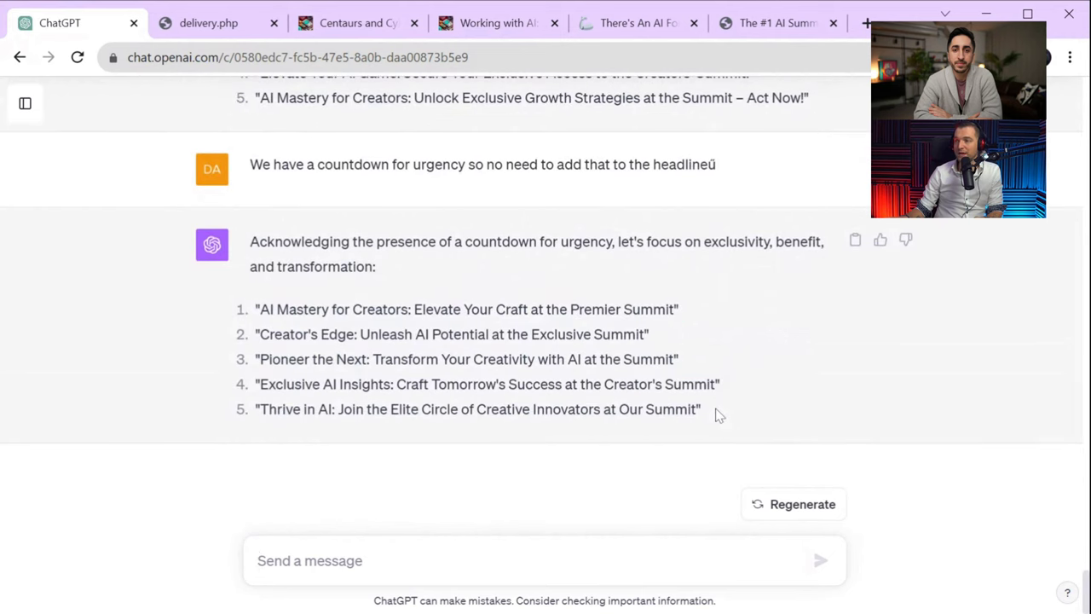
pyautogui.moveTo(718, 415); pyautogui.dragTo(595, 292)
pyautogui.click(597, 292)
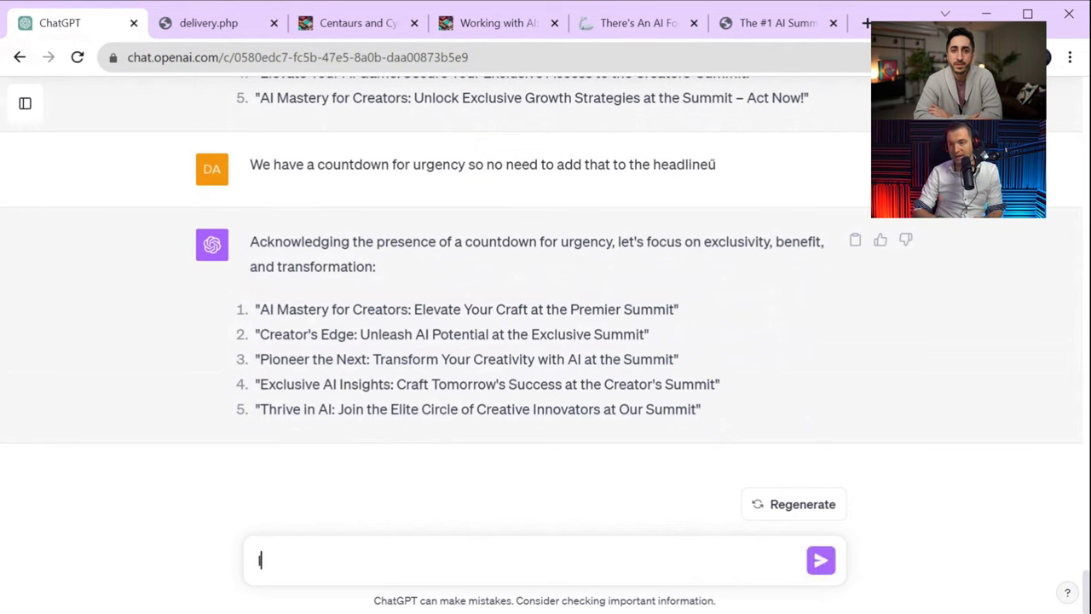
# Send "you're not permitted to use the following words:" with the list "mastery, elite, elevate, edge, transform, exclusive" on a new line
pyautogui.write("you're not permitted ")
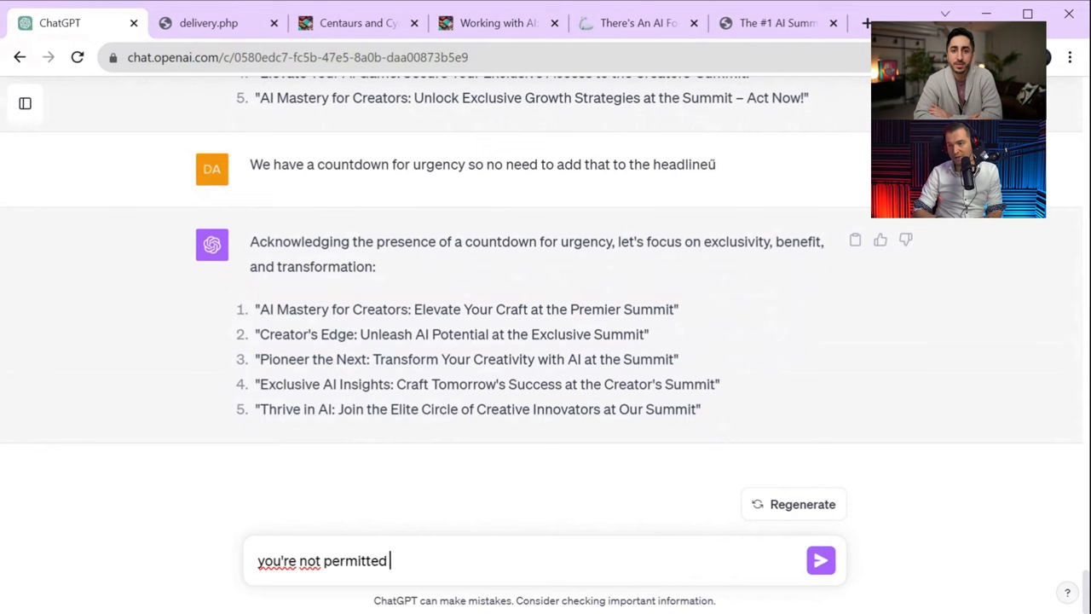
pyautogui.write('to use the following ')
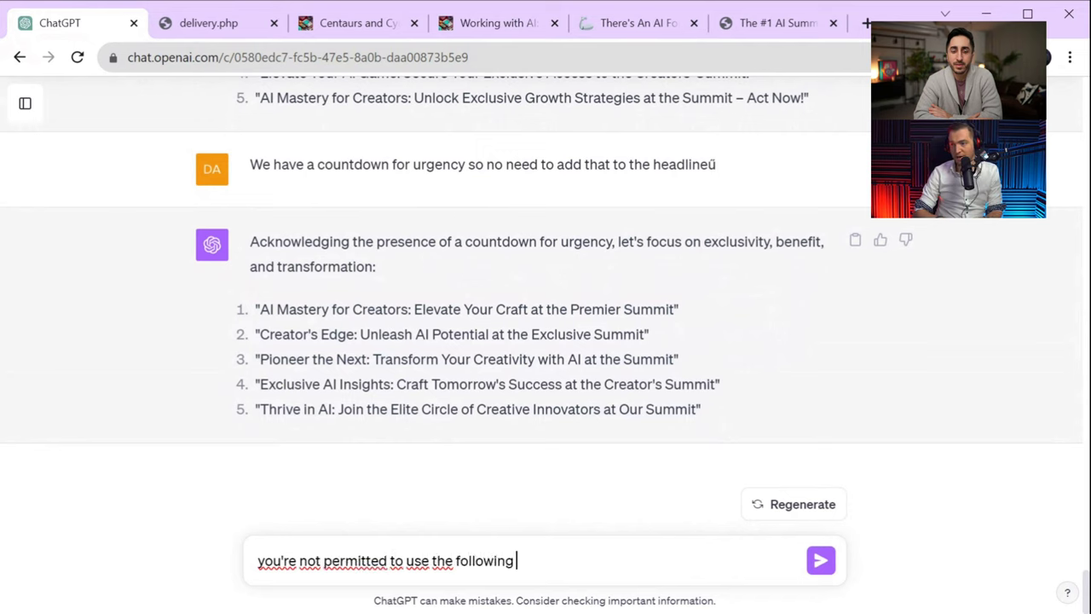
pyautogui.write('owrds:')
pyautogui.hotkey('shift', 'Return')
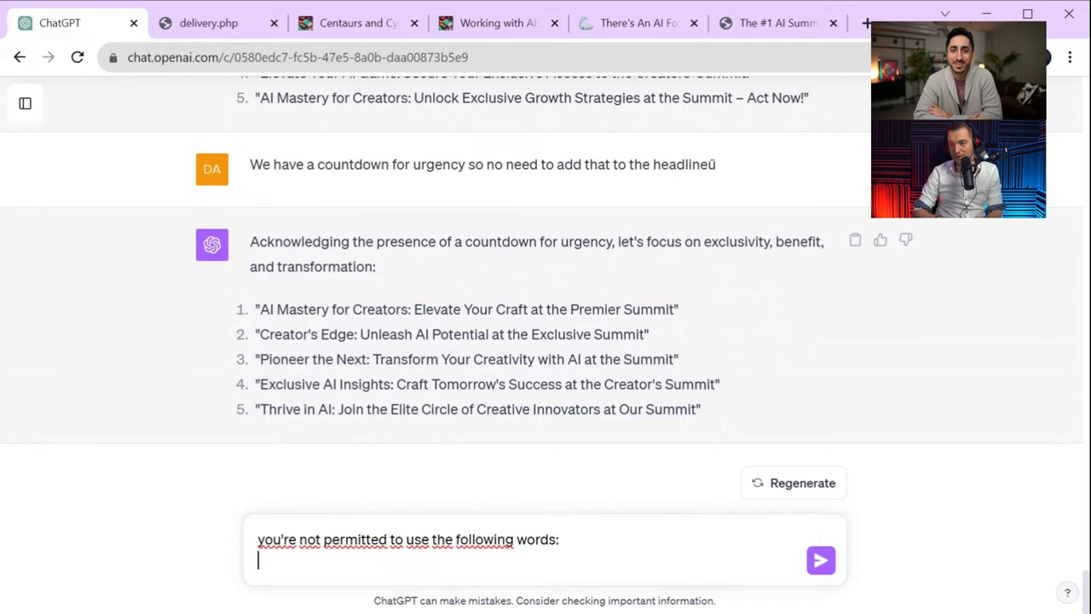
pyautogui.write('m')
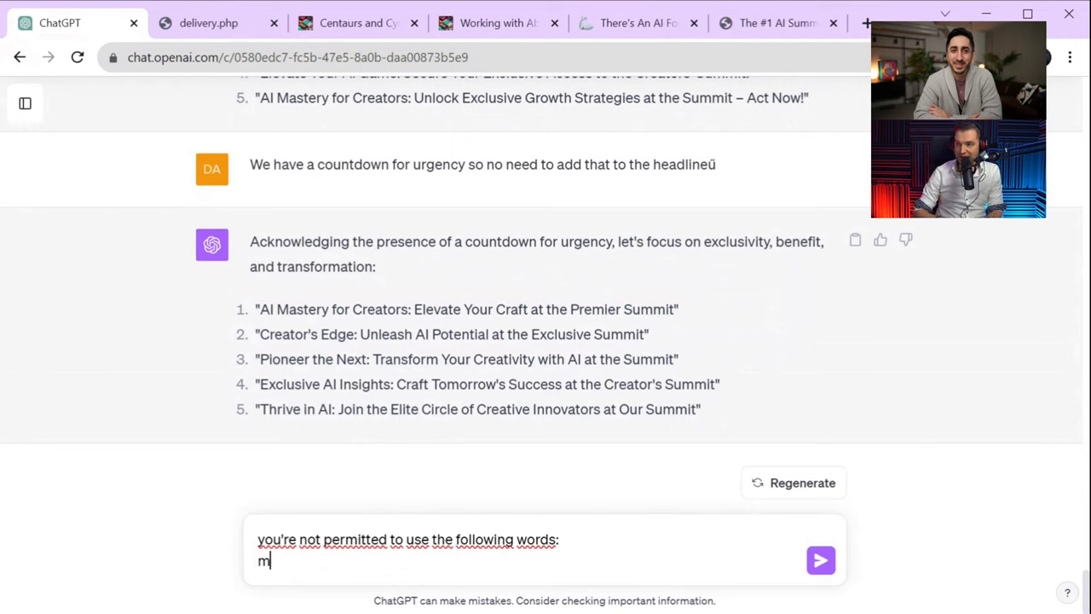
pyautogui.write('astery, ')
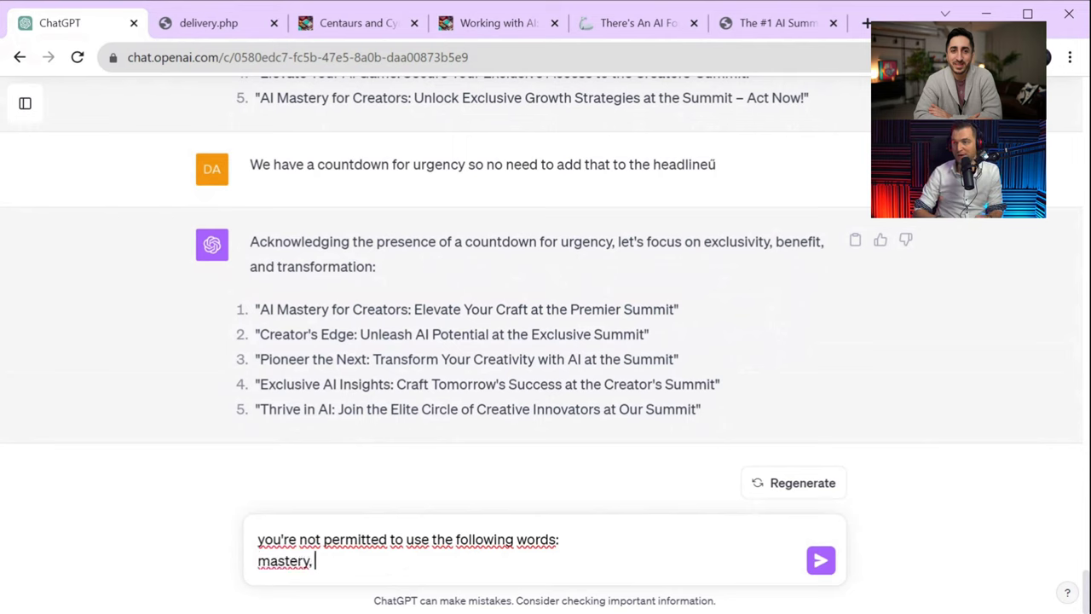
pyautogui.write('elite, ')
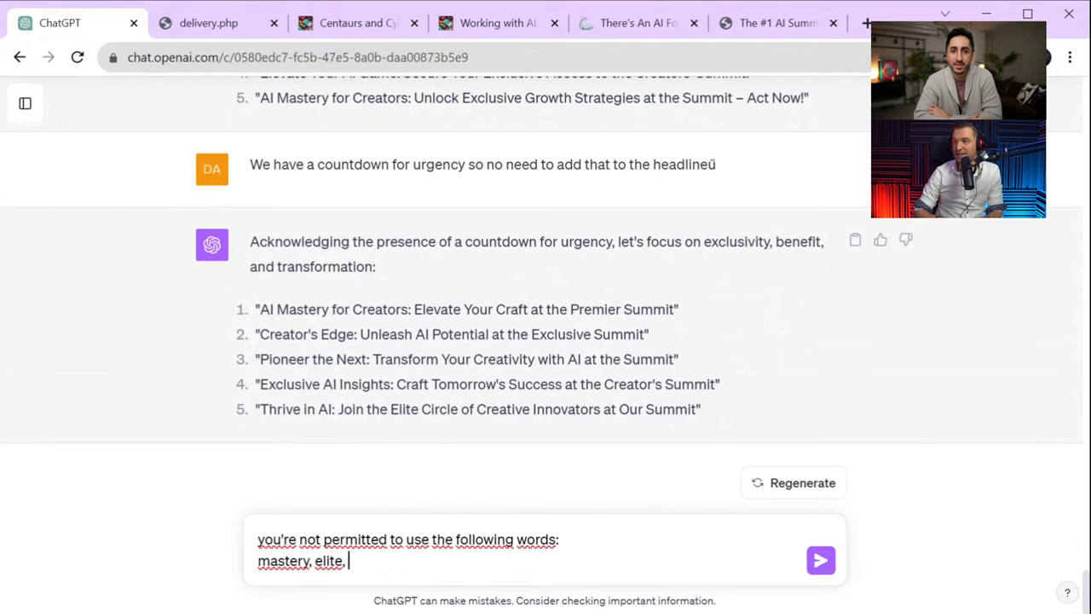
pyautogui.write('elevate, ed')
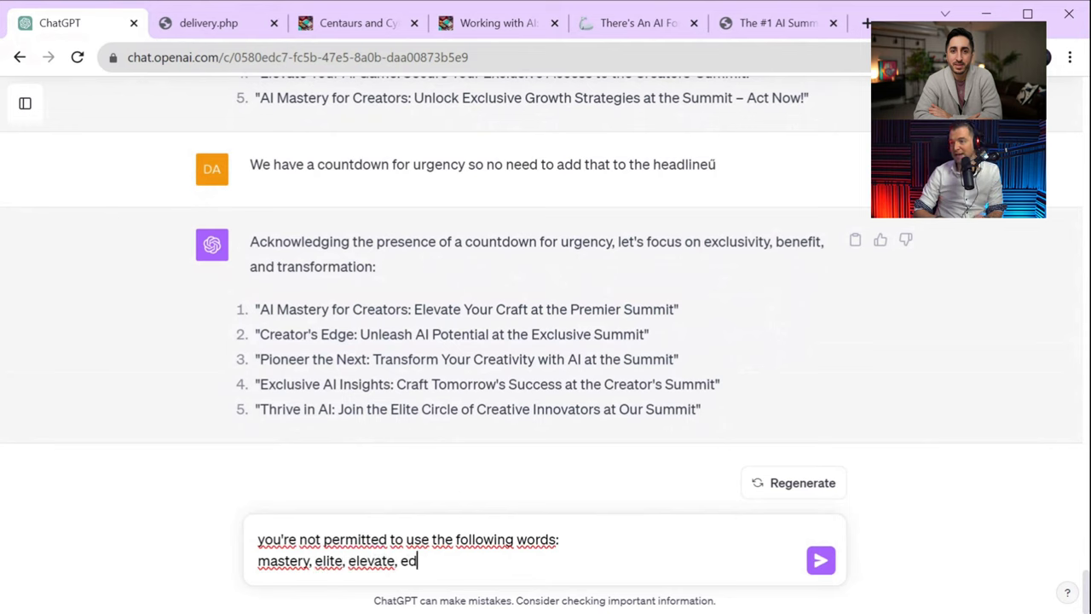
pyautogui.write('ge, trans')
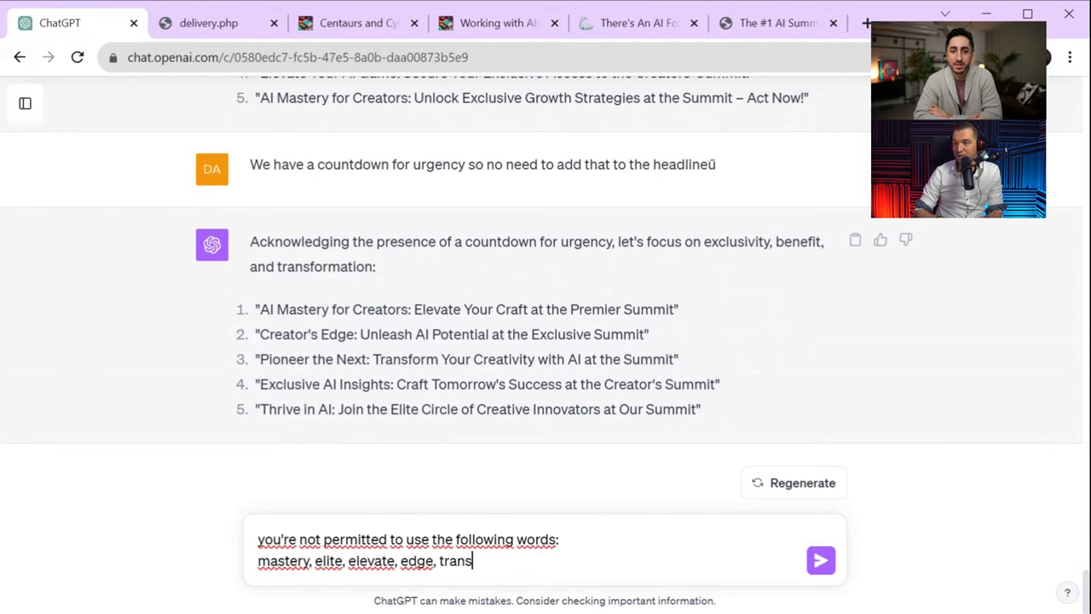
pyautogui.write('from')
pyautogui.press('BackSpace')
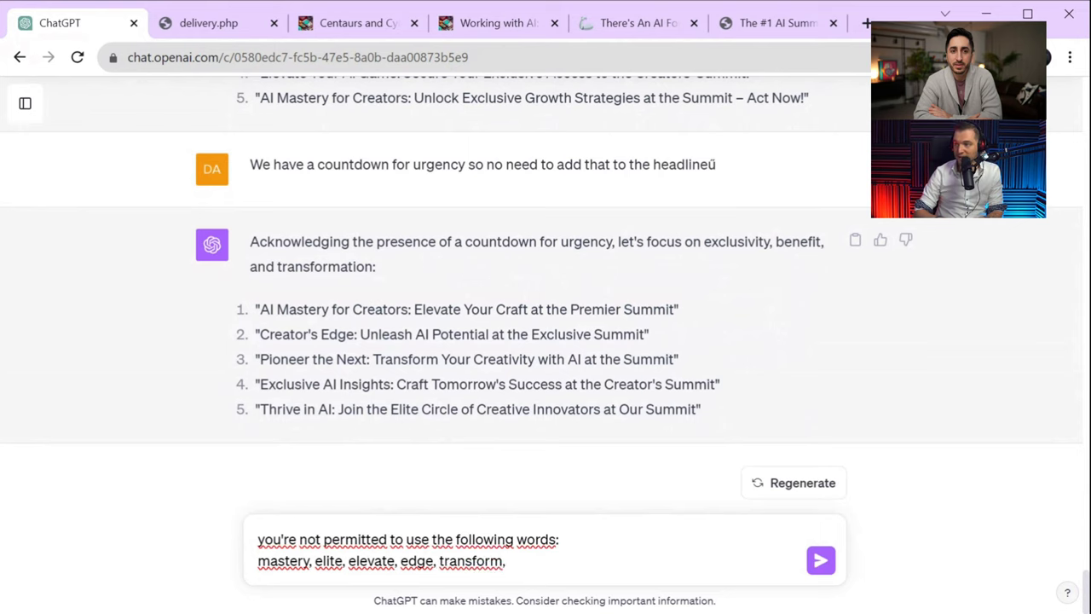
pyautogui.write('exclusive,')
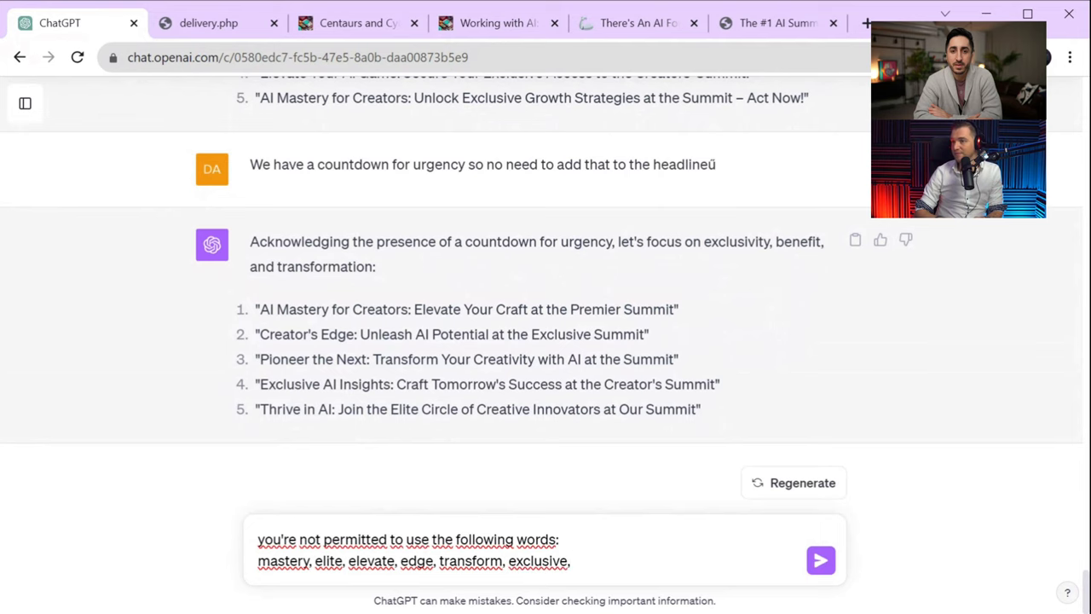
pyautogui.press('BackSpace')
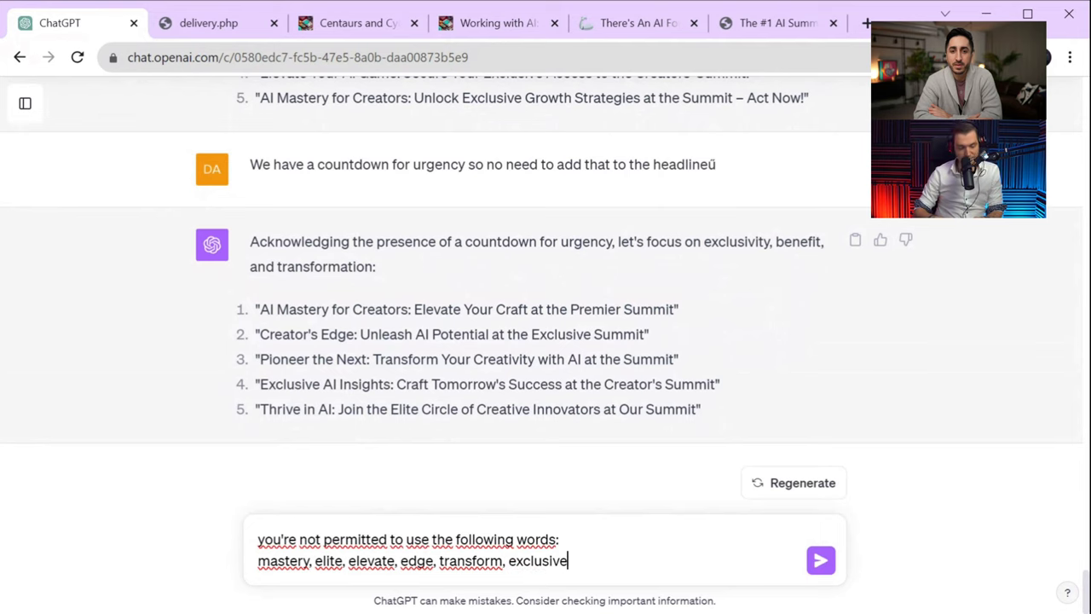
pyautogui.press('Return')
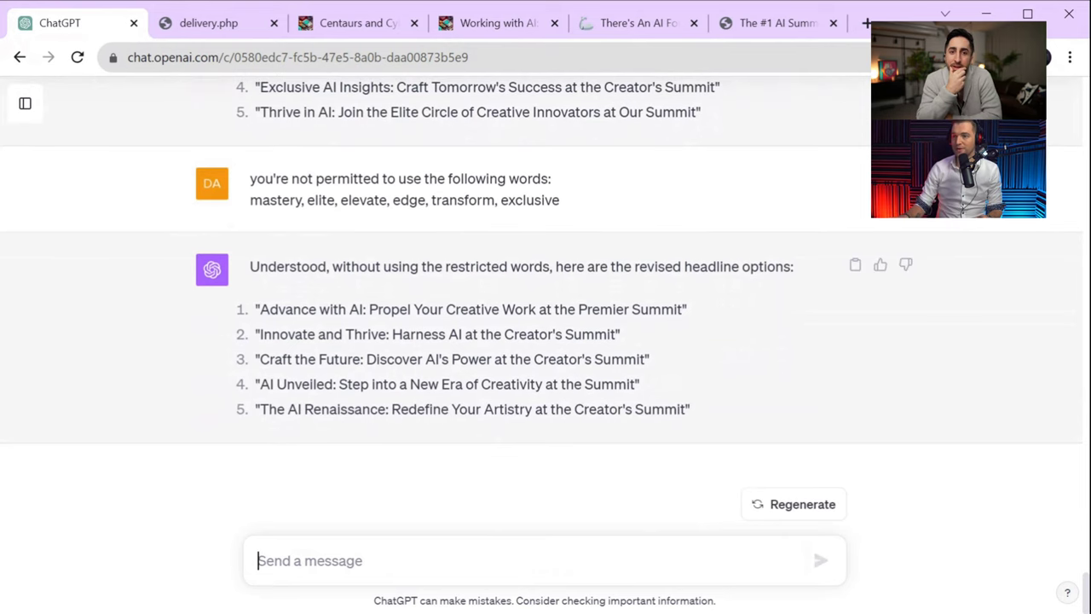
# Read through the five revised headline options written without the restricted words
pyautogui.tripleClick(712, 381)
pyautogui.click(716, 396)
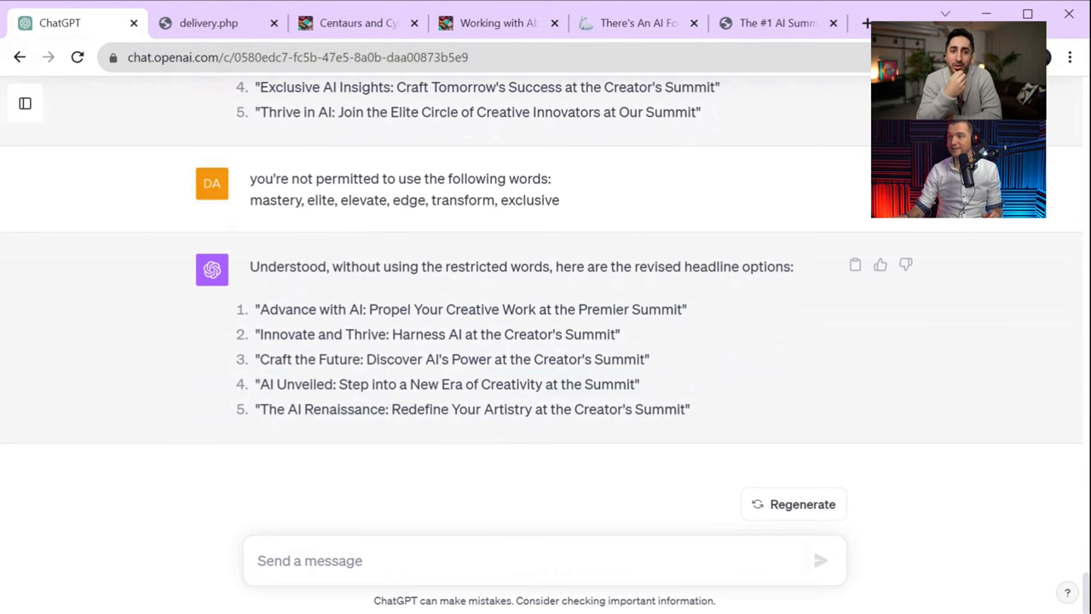
pyautogui.moveTo(692, 411); pyautogui.dragTo(408, 291)
pyautogui.click(407, 292)
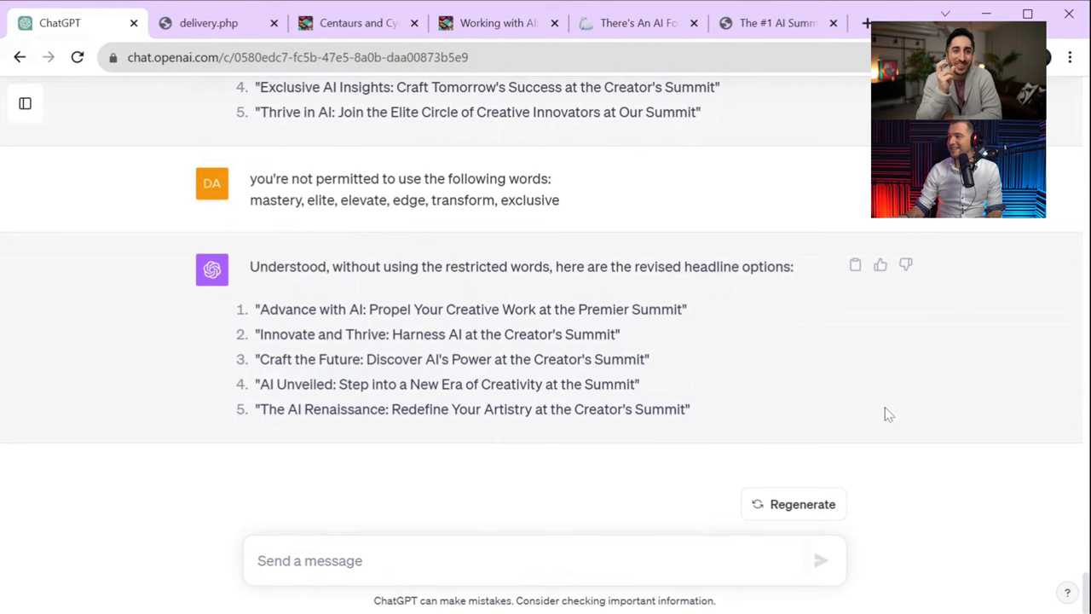
pyautogui.scroll(6, 889, 455)
pyautogui.scroll(-6, 913, 475)
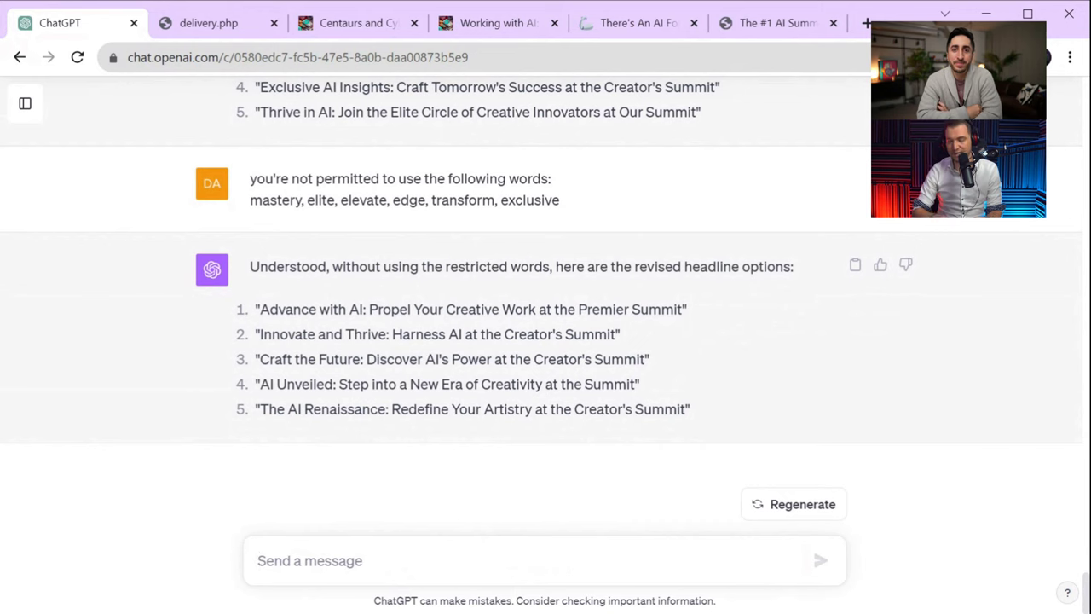
# Review the whole conversation, from the opening marketing copywriter prompt and landing page methodology through to the latest headline options
pyautogui.scroll(3, 1017, 531)
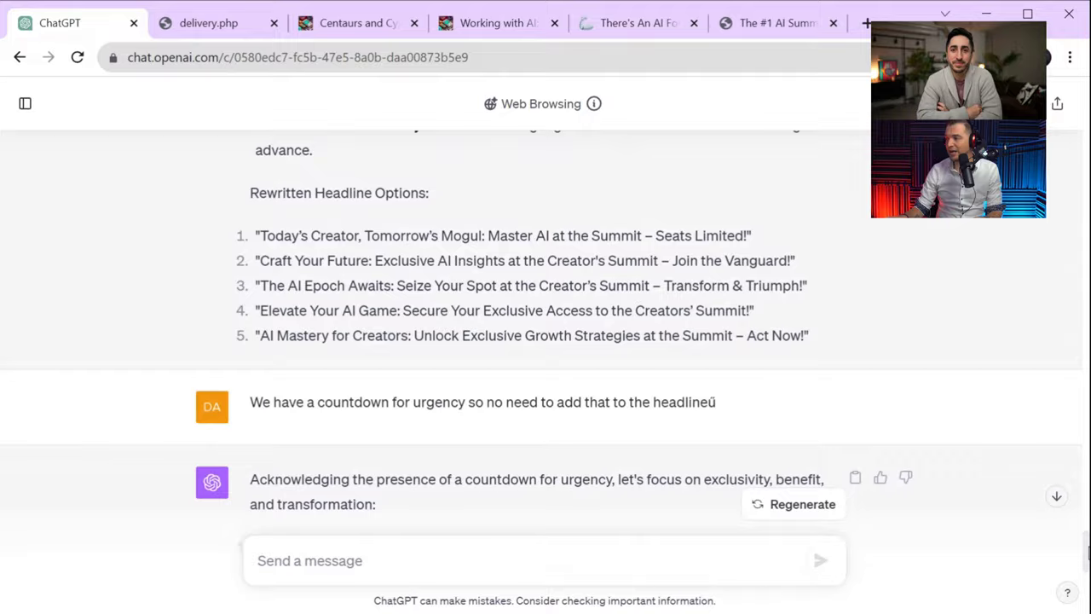
pyautogui.moveTo(1087, 552); pyautogui.dragTo(1076, 173)
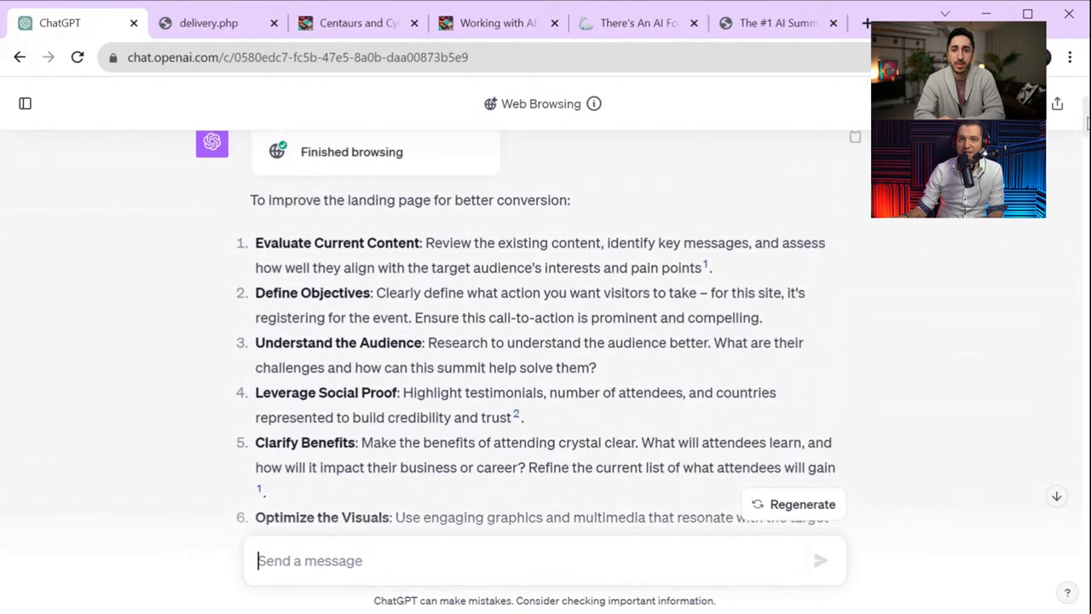
pyautogui.scroll(-5, 1087, 123)
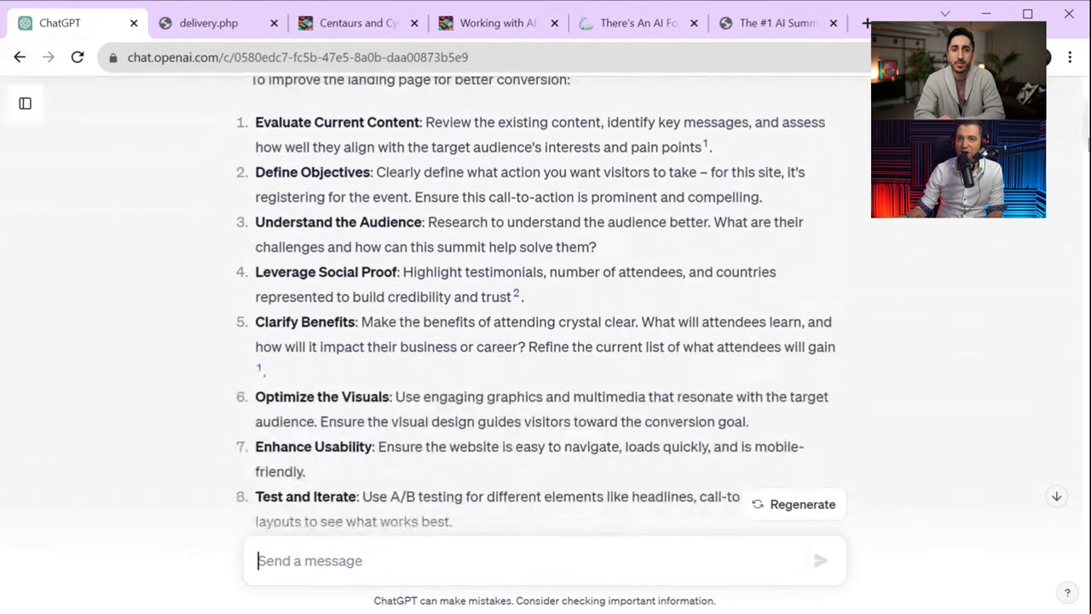
pyautogui.scroll(6, 1085, 119)
pyautogui.scroll(-1, 1086, 121)
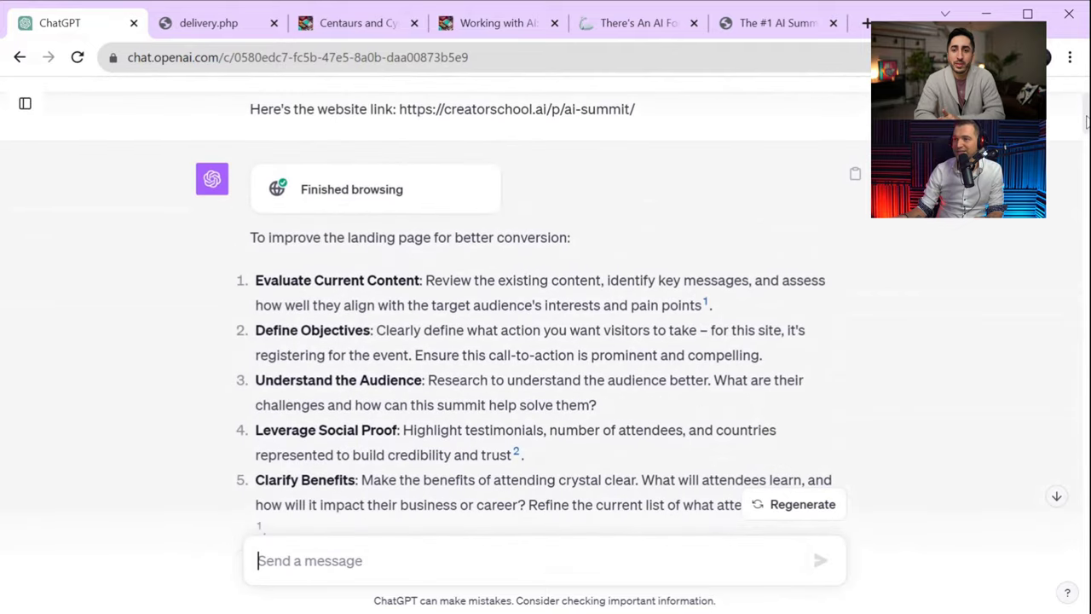
pyautogui.scroll(-1, 1086, 122)
pyautogui.scroll(5, 1086, 119)
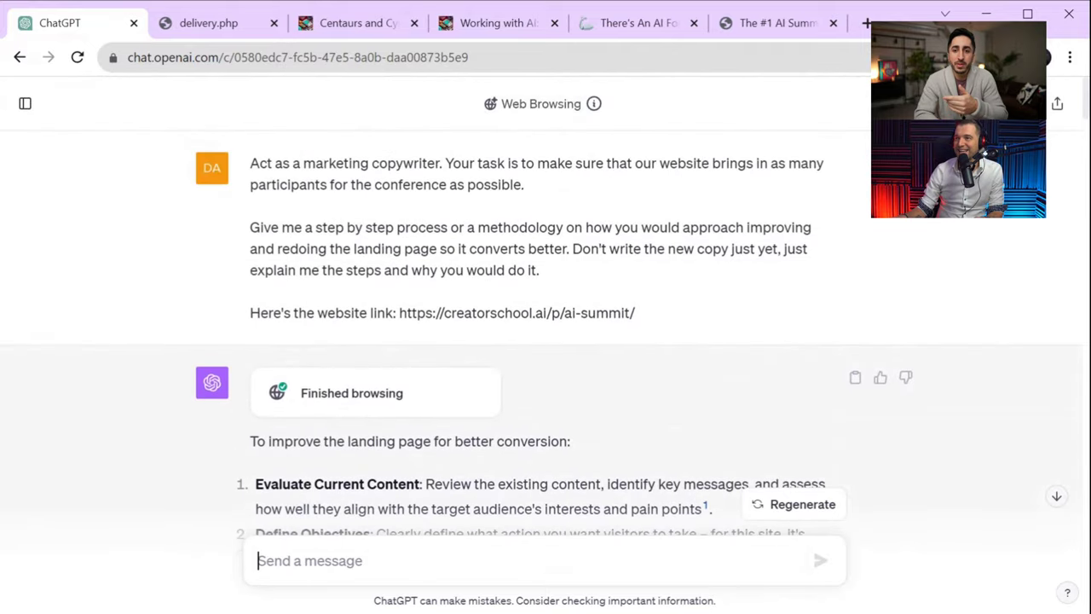
pyautogui.scroll(-15, 1086, 122)
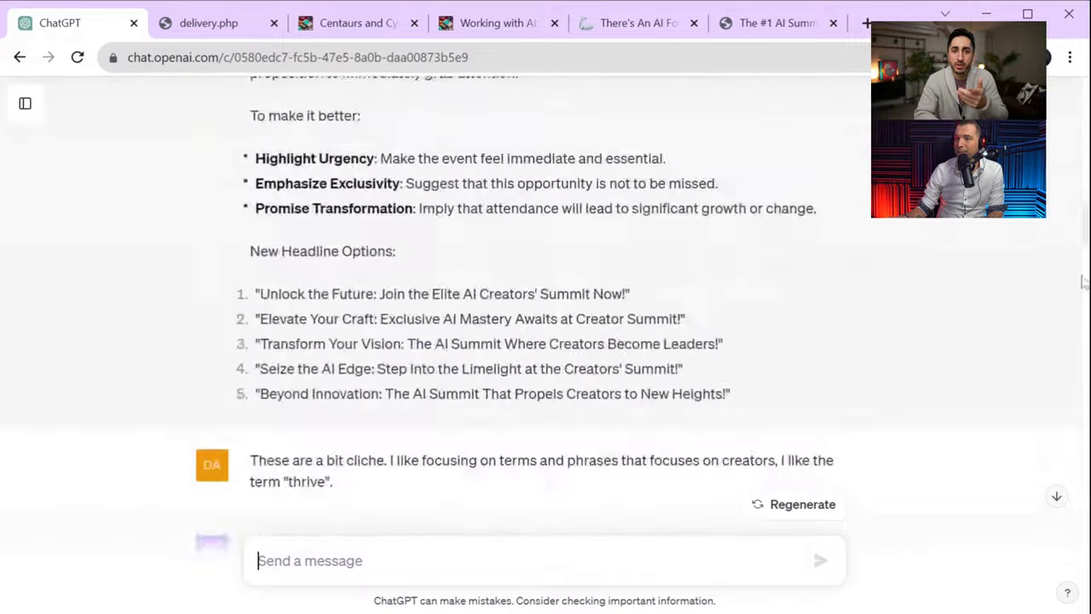
pyautogui.scroll(-15, 572, 521)
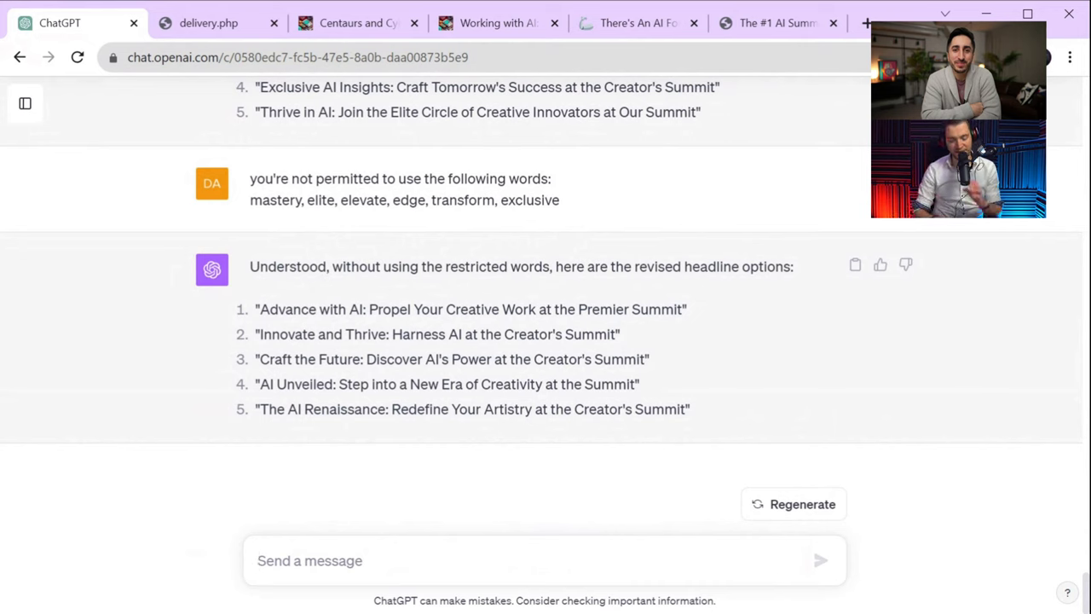
# Send the message "Okay, now summarize this entire conversation and explain to me step by step what you just did"
pyautogui.write('Okay, n')
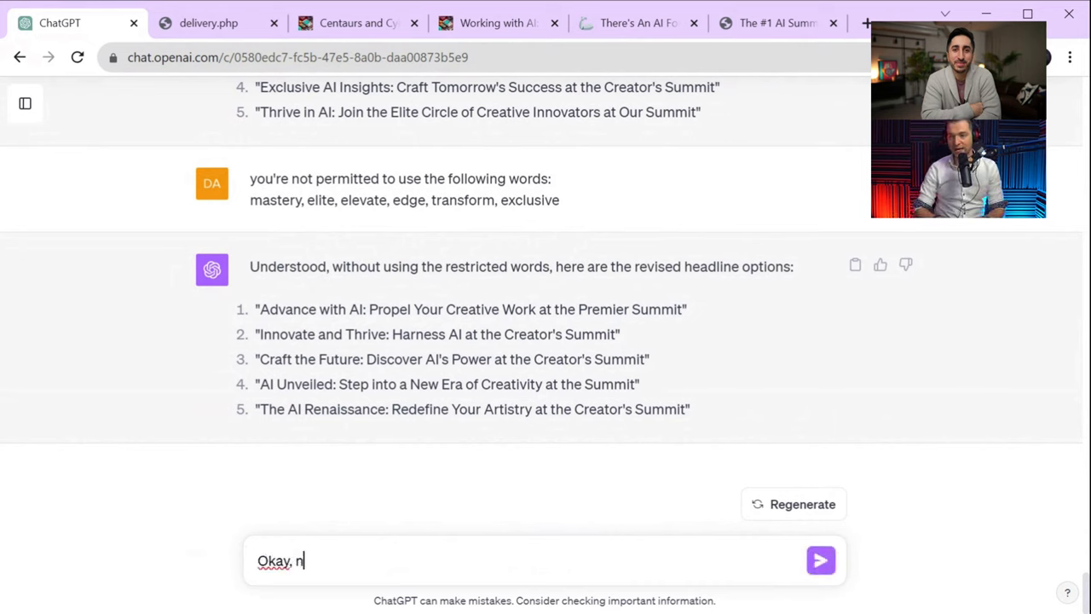
pyautogui.write('ow summariz')
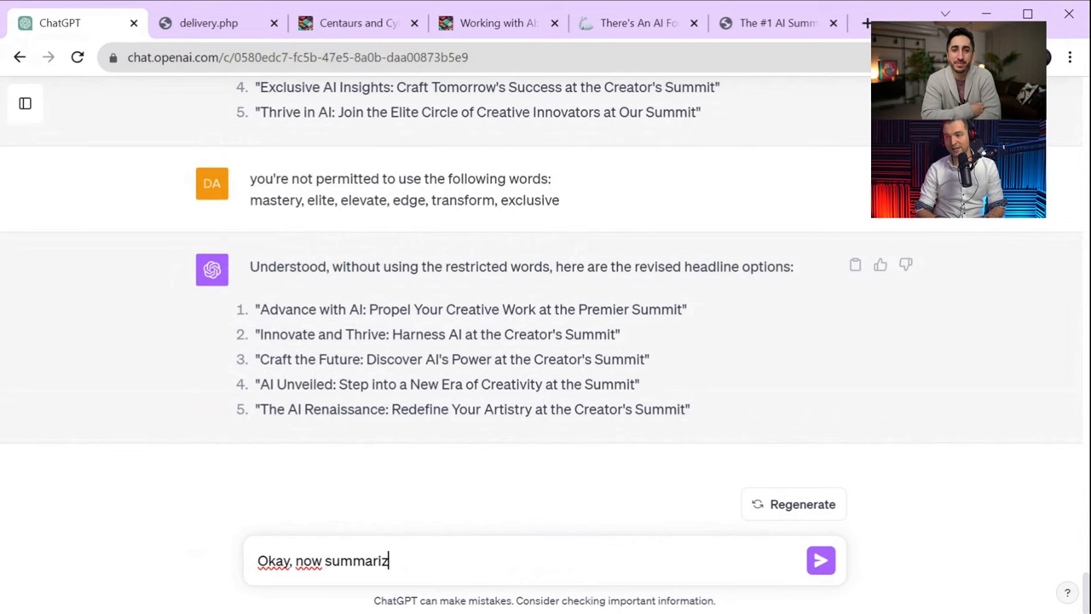
pyautogui.write('e thi')
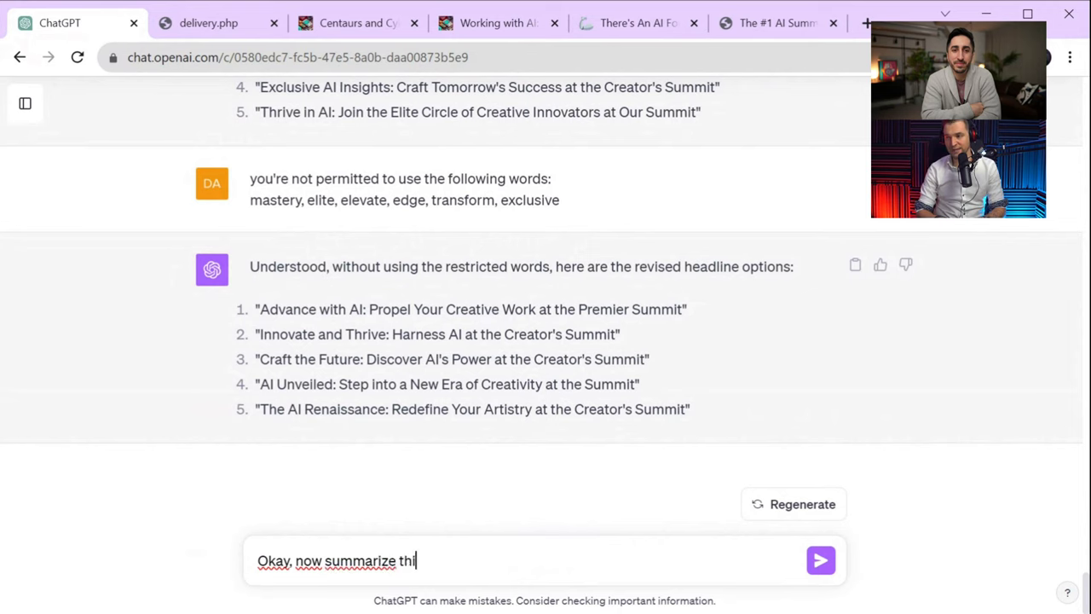
pyautogui.write('s entire conversat')
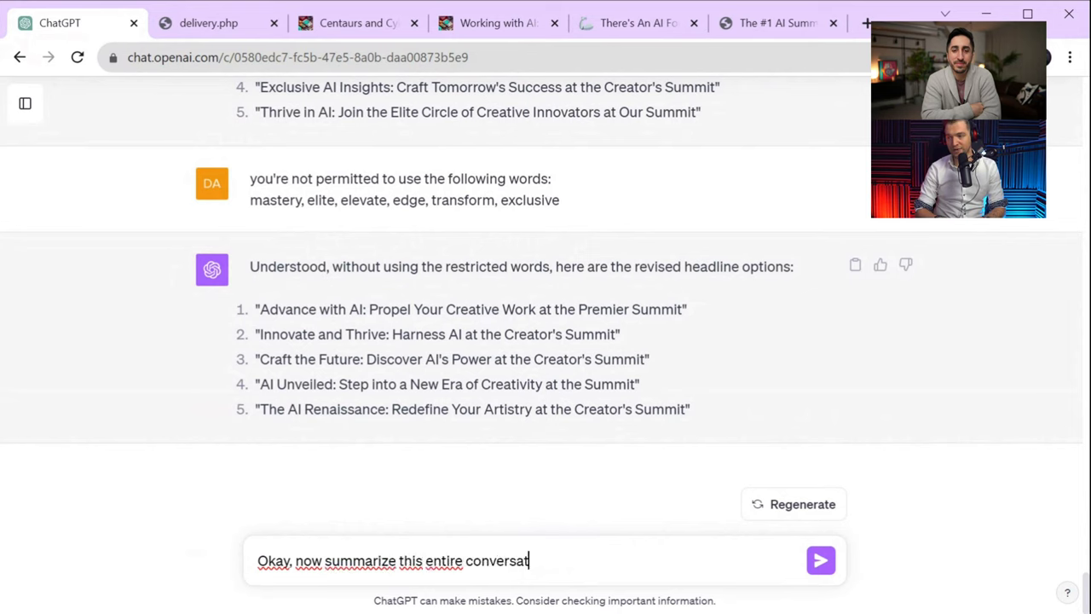
pyautogui.write('ion and explain to ')
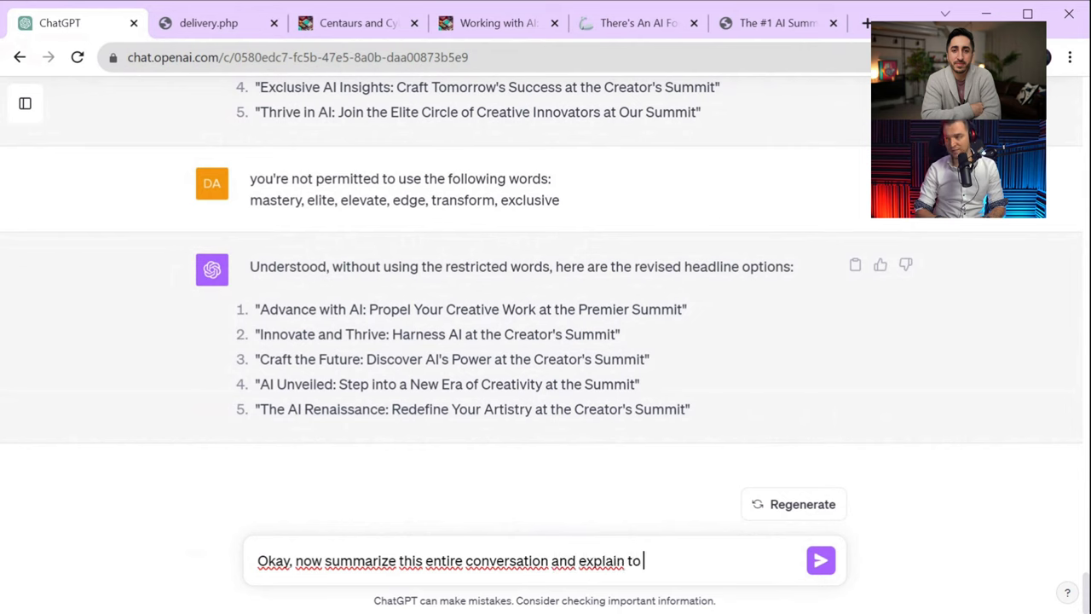
pyautogui.write('me step by')
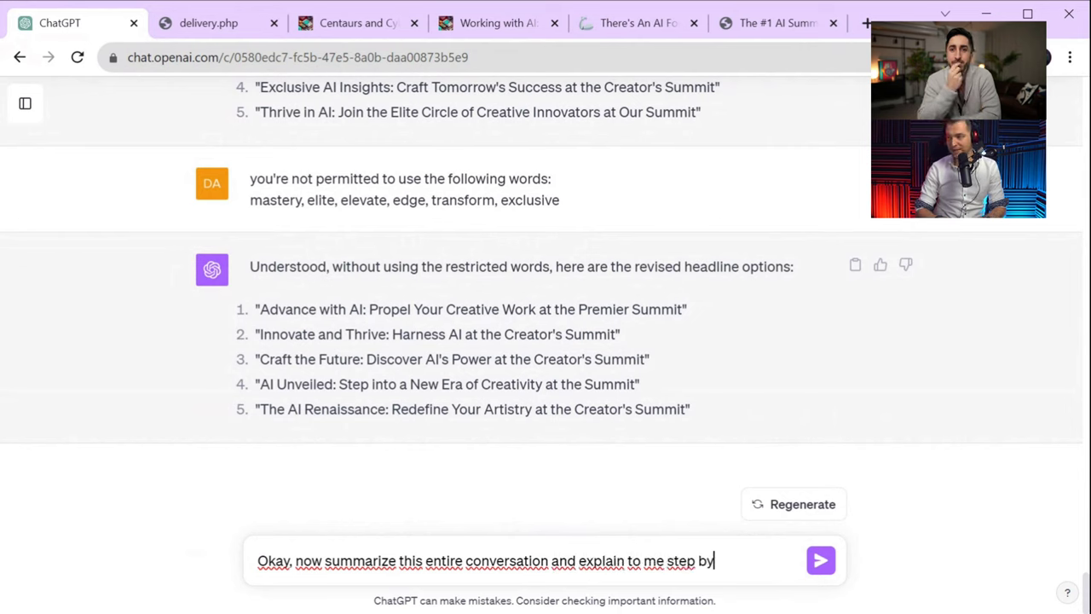
pyautogui.write(' step what yo')
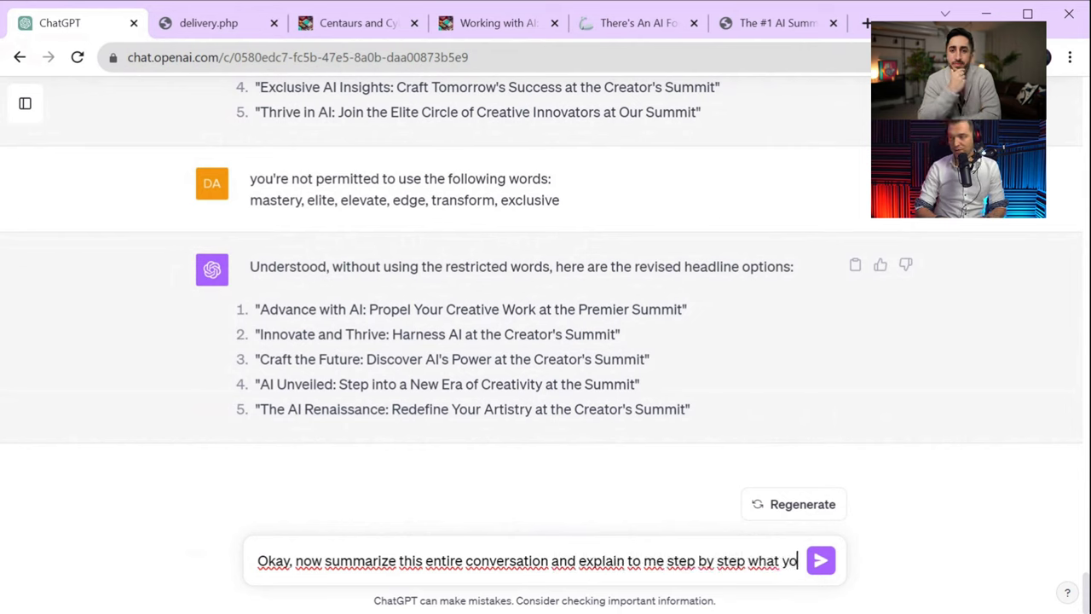
pyautogui.write('u just did')
pyautogui.press('Return')
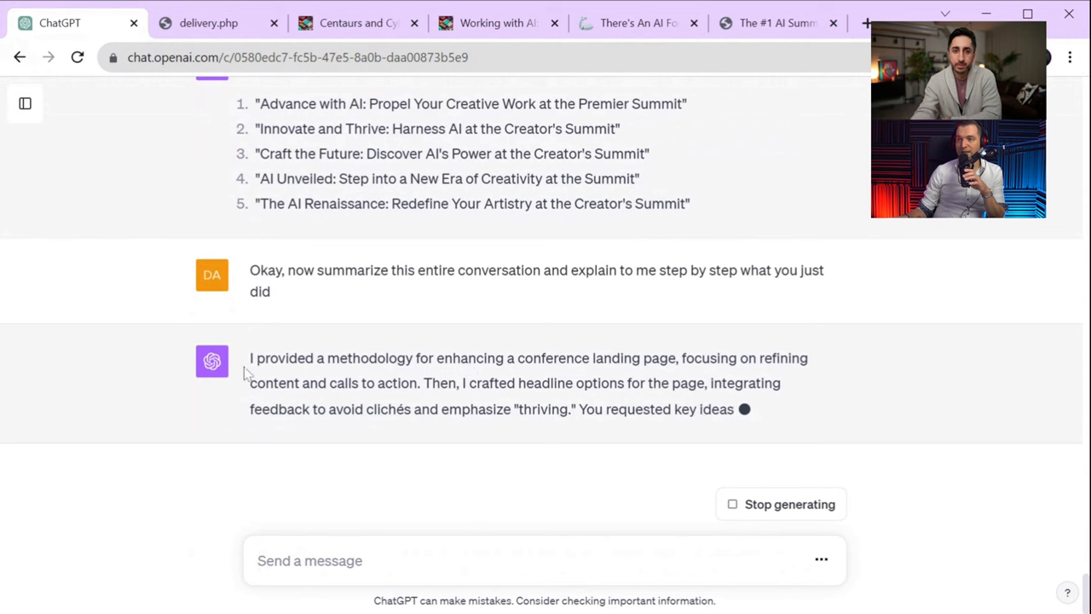
pyautogui.moveTo(250, 359); pyautogui.dragTo(599, 383)
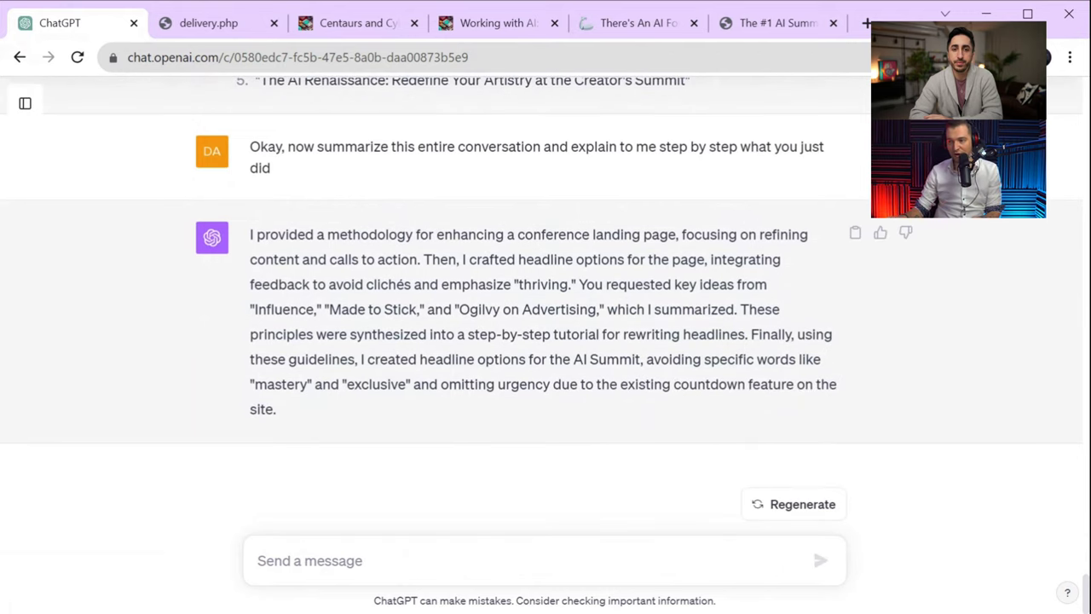
# Begin a new message with "write a prompt that I can send to ChatGPT"
pyautogui.write('wr')
pyautogui.press('BackSpace')
pyautogui.press('BackSpace')
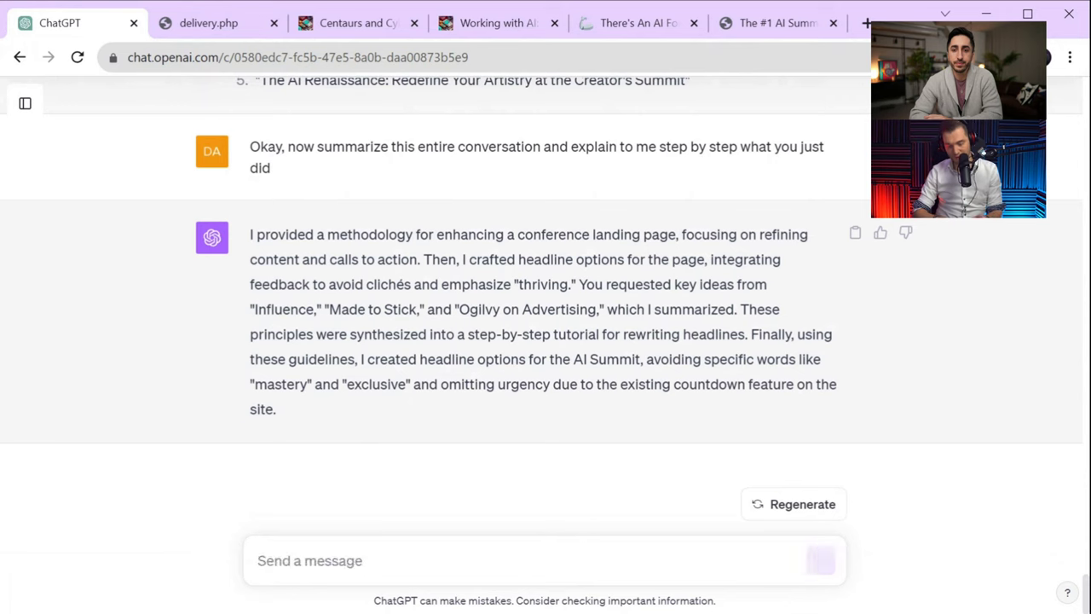
pyautogui.write('writre')
pyautogui.press('BackSpace')
pyautogui.press('BackSpace')
pyautogui.press('BackSpace')
pyautogui.write('e')
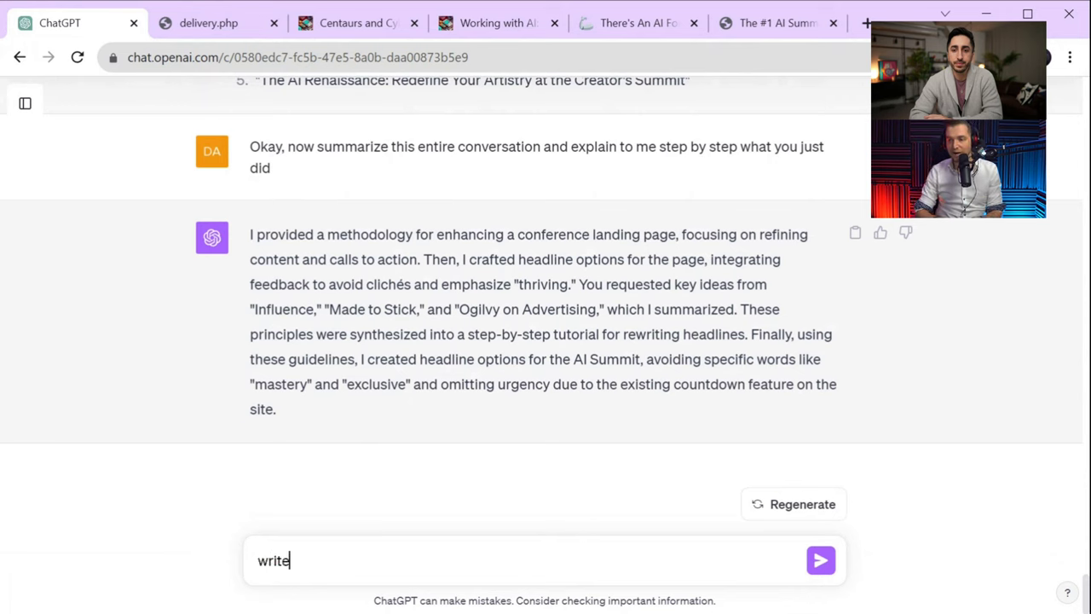
pyautogui.write(' a prompt that ')
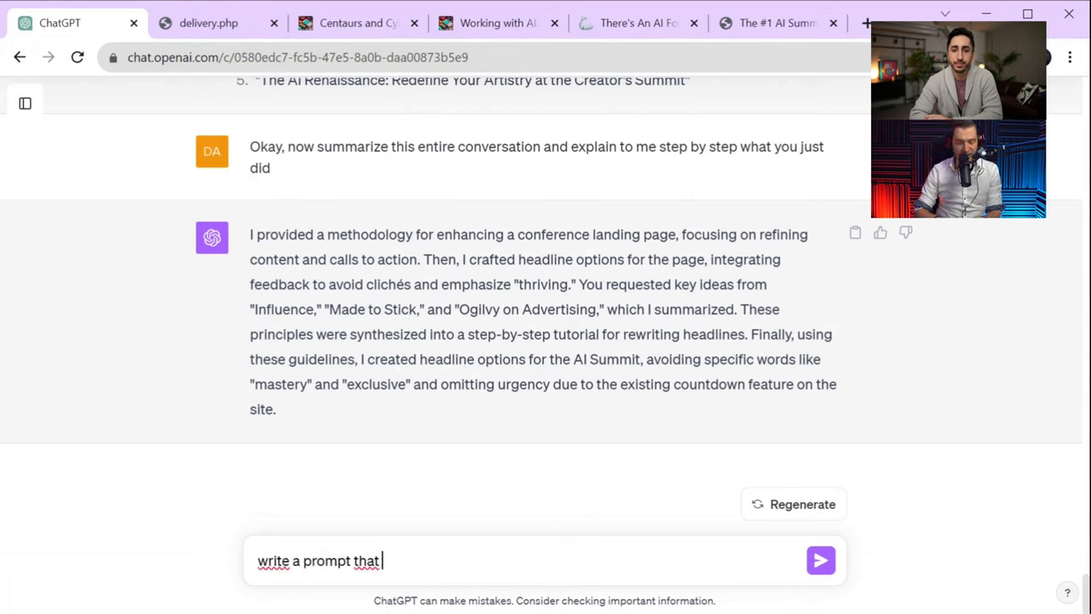
pyautogui.write('I cna se')
pyautogui.press('BackSpace')
pyautogui.press('BackSpace')
pyautogui.write('an send to ')
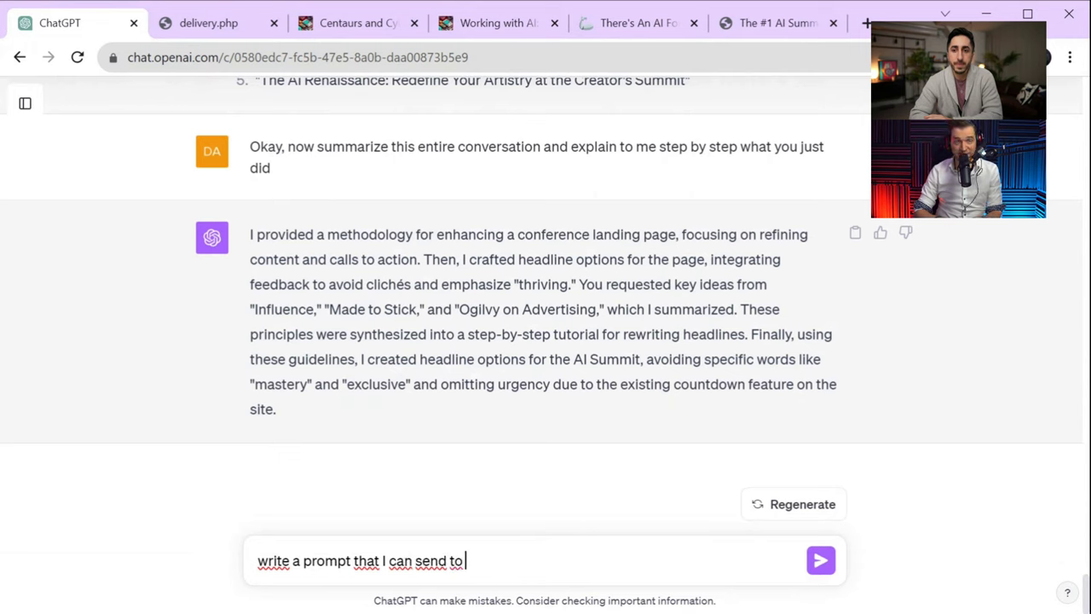
pyautogui.write('ChatGPT ')
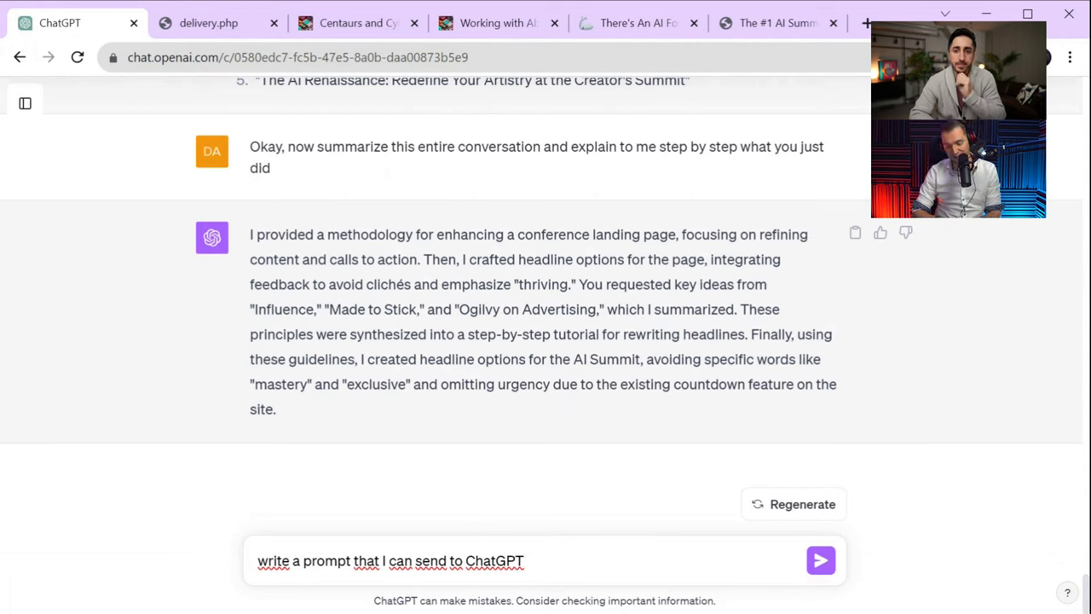
# Continue the message with "to ask it to write a great headline without having to go through this conversation again and just adheres to all the rules."
pyautogui.write('to ask it to ')
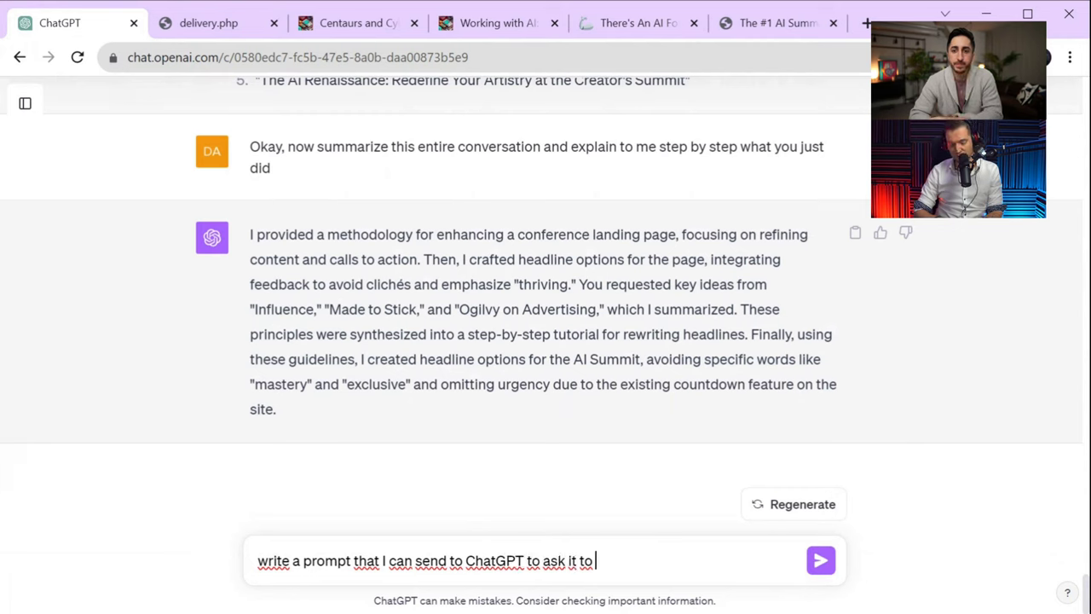
pyautogui.write('write a great ')
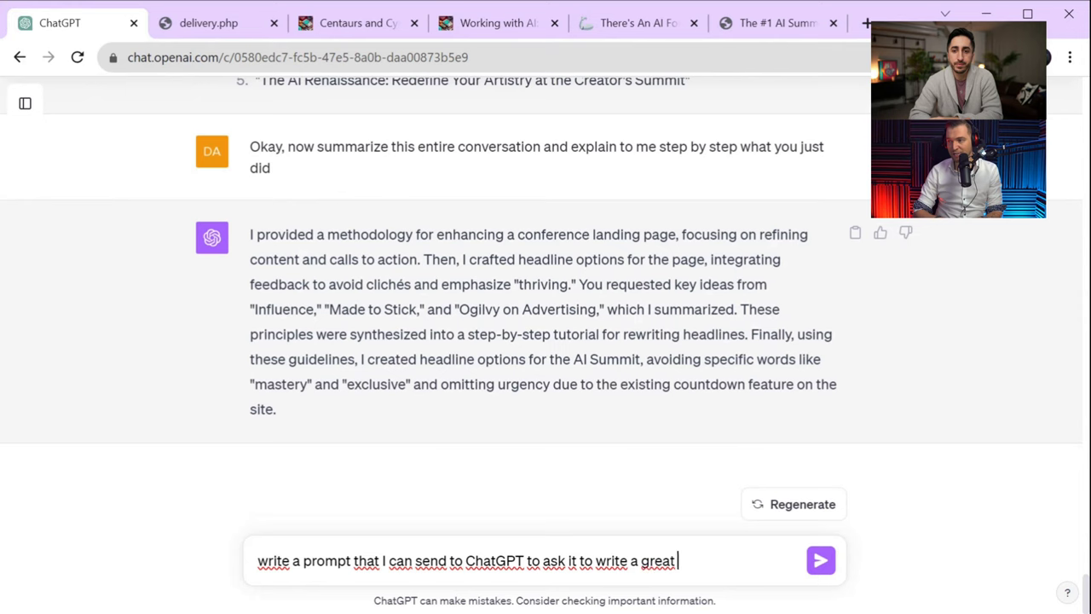
pyautogui.write('headline with')
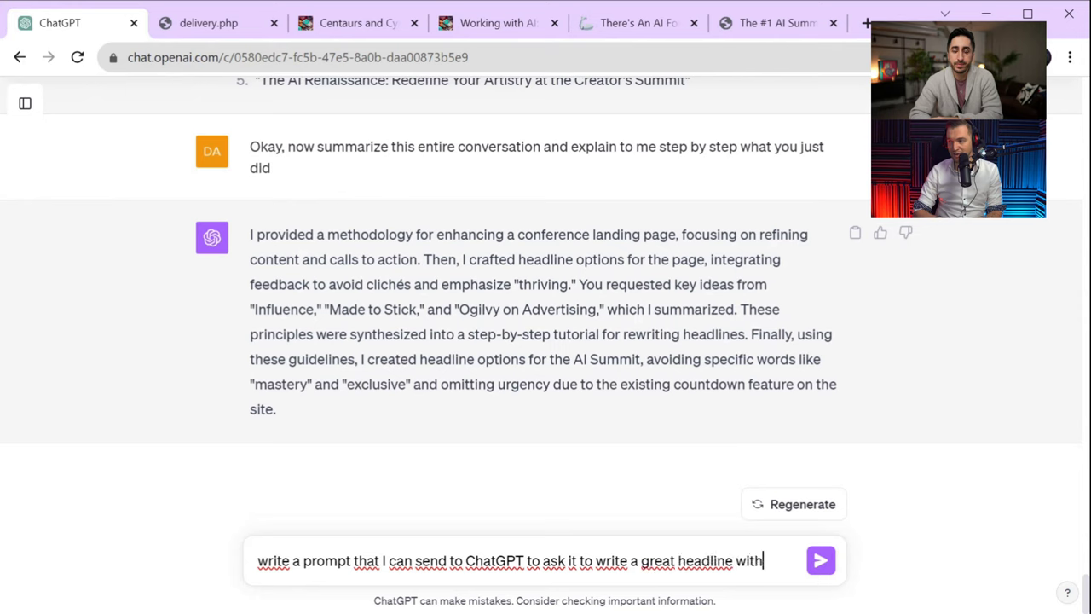
pyautogui.write('out having to go')
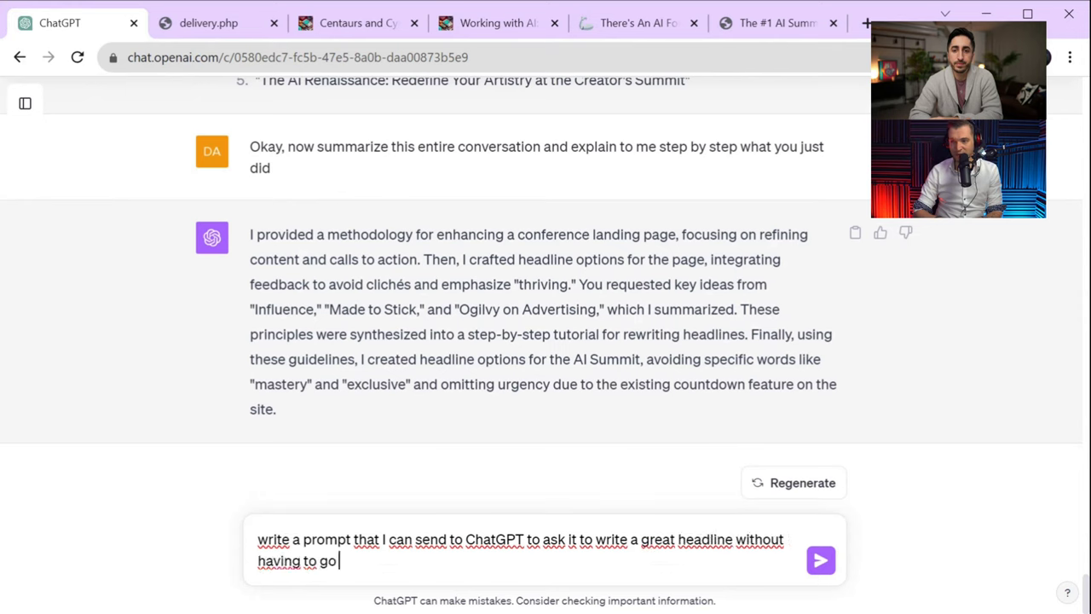
pyautogui.write(' through this conve')
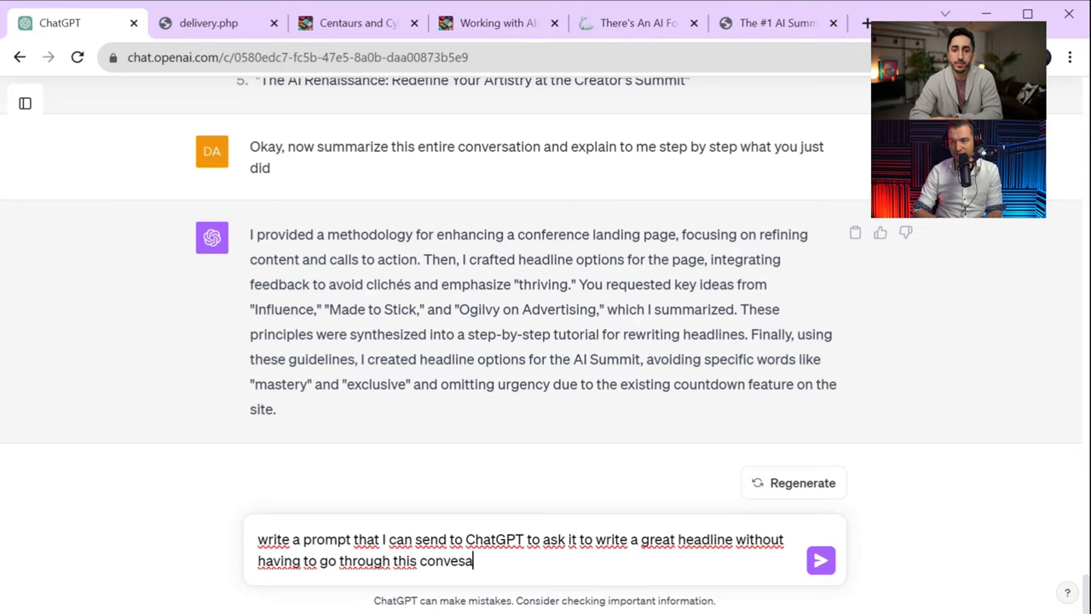
pyautogui.write('rsation aga')
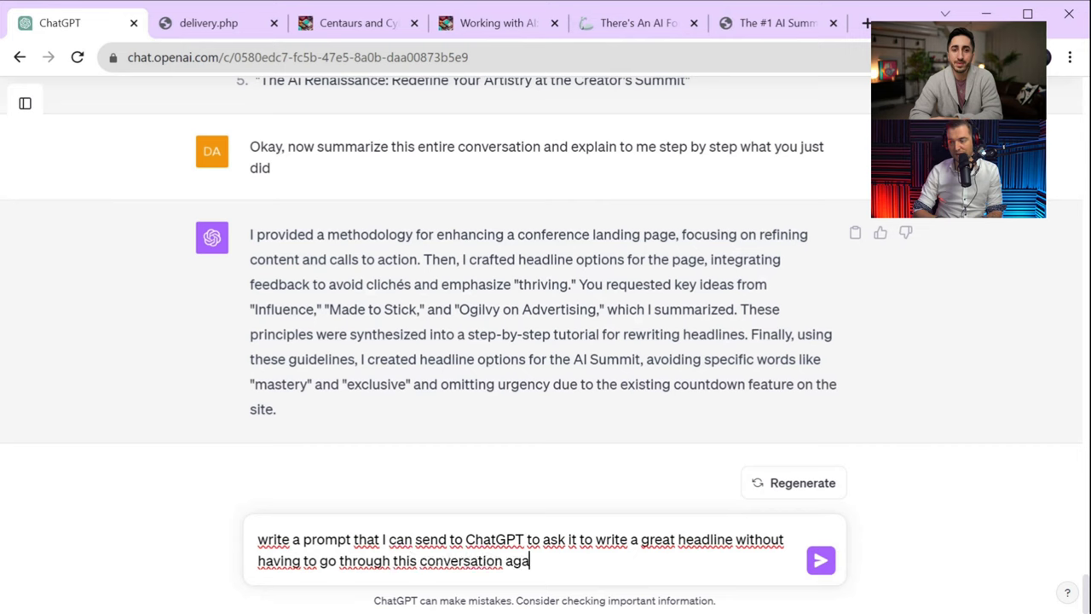
pyautogui.write('in and just ')
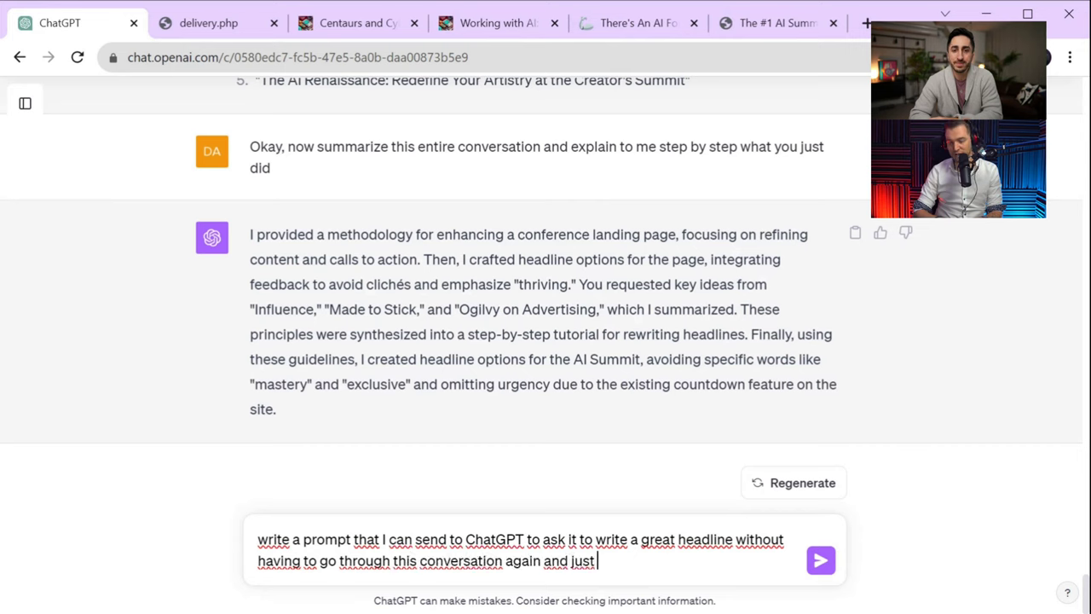
pyautogui.write('adheres to a')
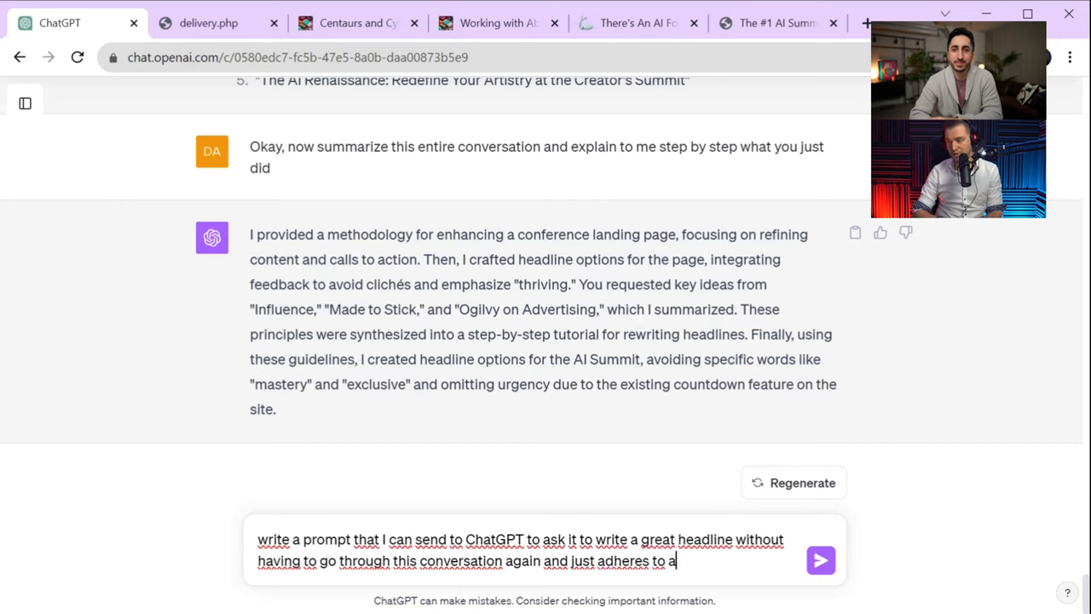
pyautogui.write('rl the rules. ')
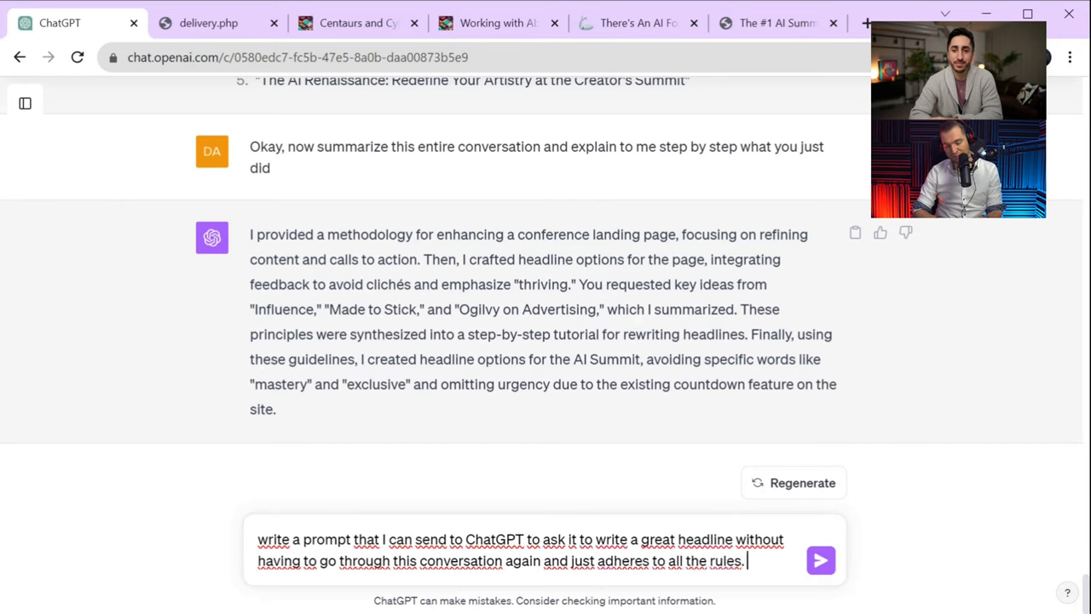
# Add to the message that "the prompt should have persona, as much context as possible, a list of expected steps"
pyautogui.write('the prompt should have')
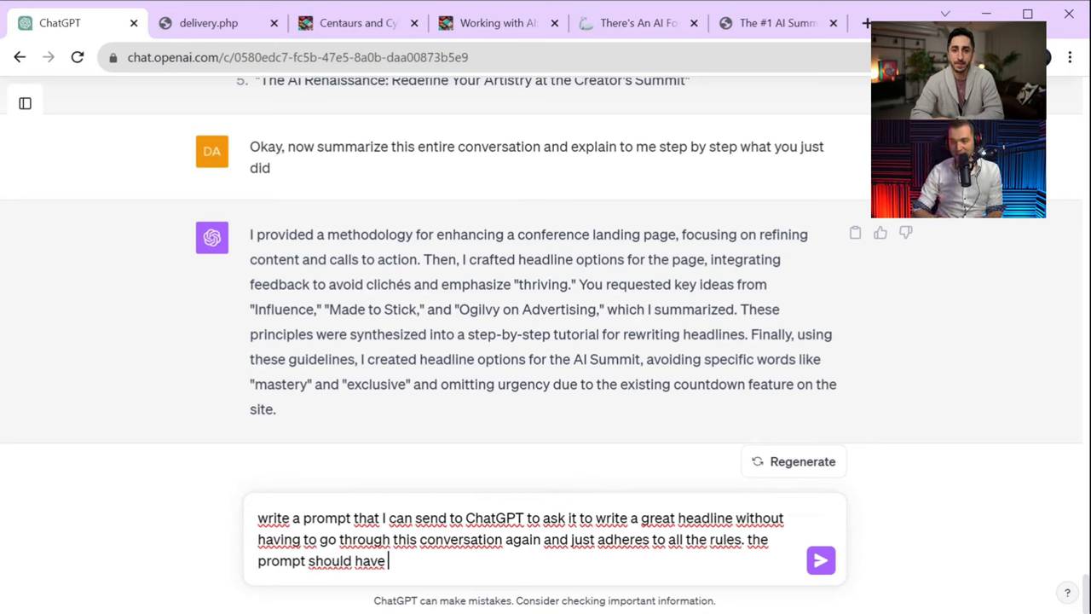
pyautogui.write('persona.')
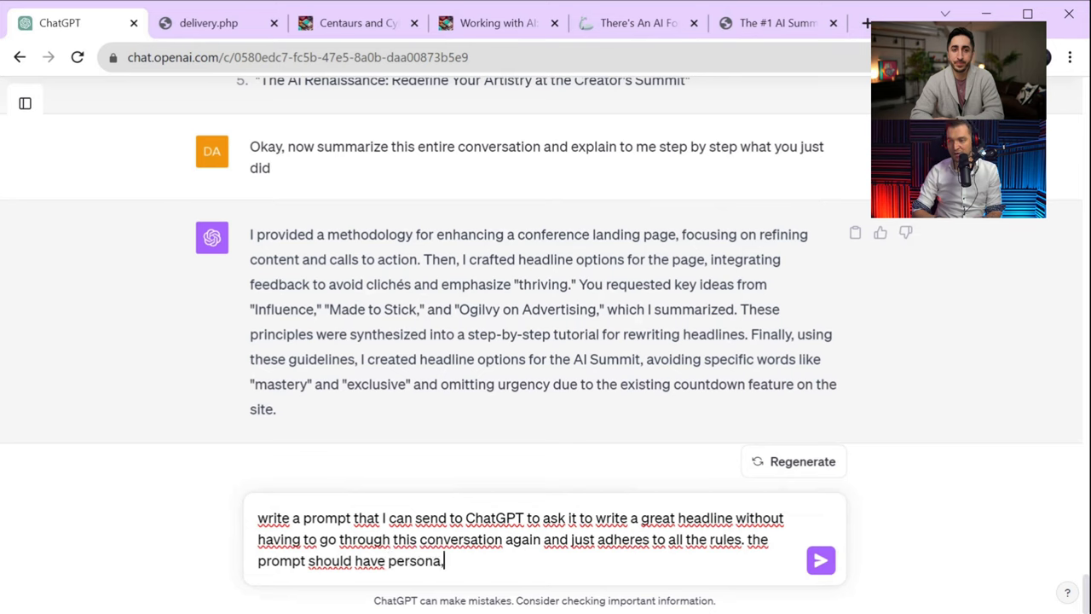
pyautogui.write(' as much conte')
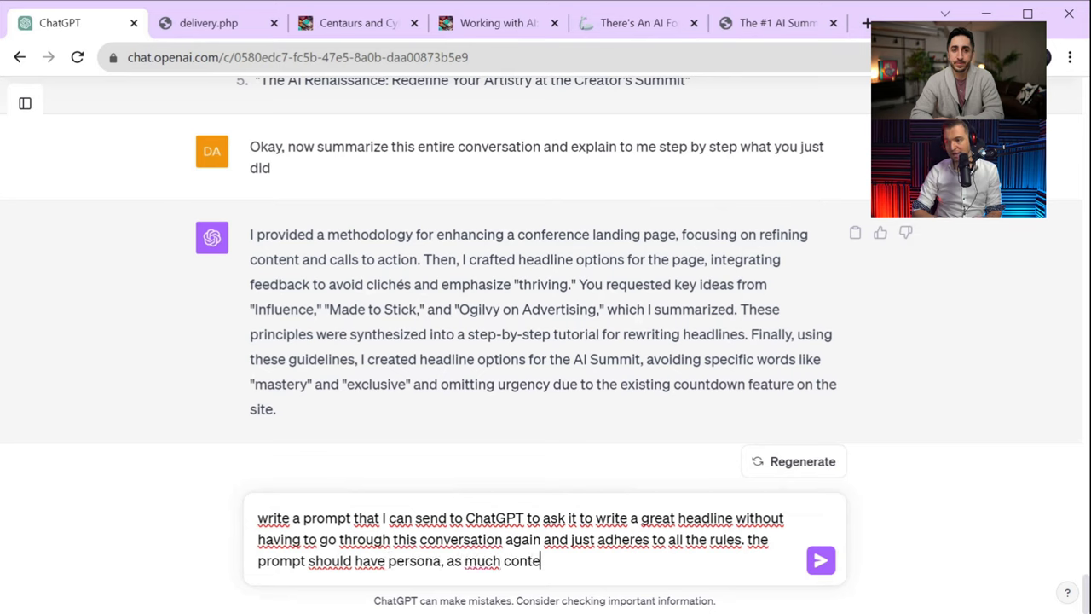
pyautogui.write('xt as possibl')
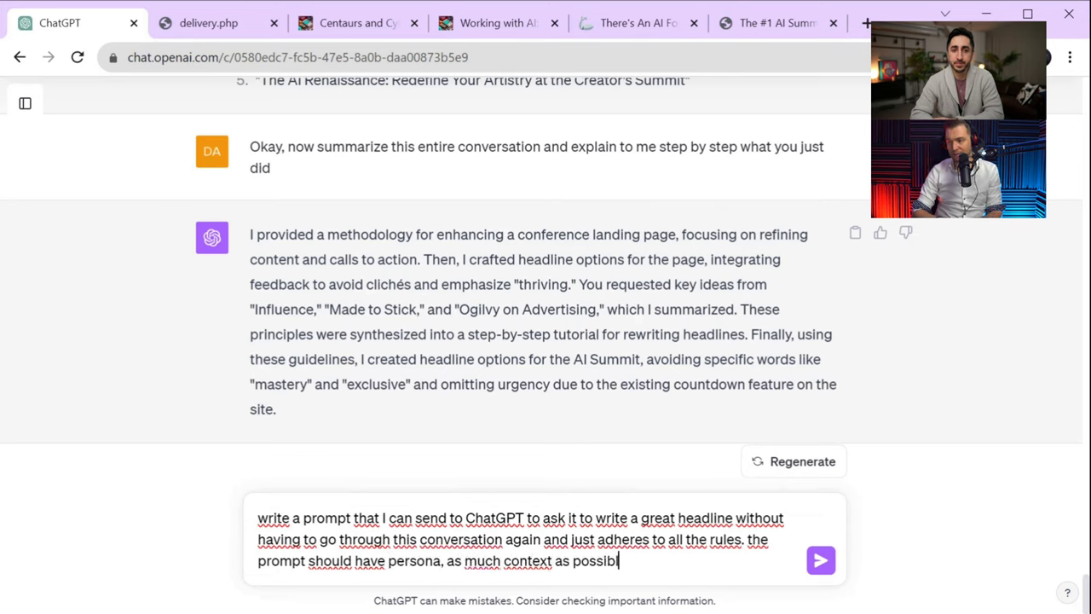
pyautogui.write('e, a lis')
pyautogui.press('BackSpace')
pyautogui.write('list')
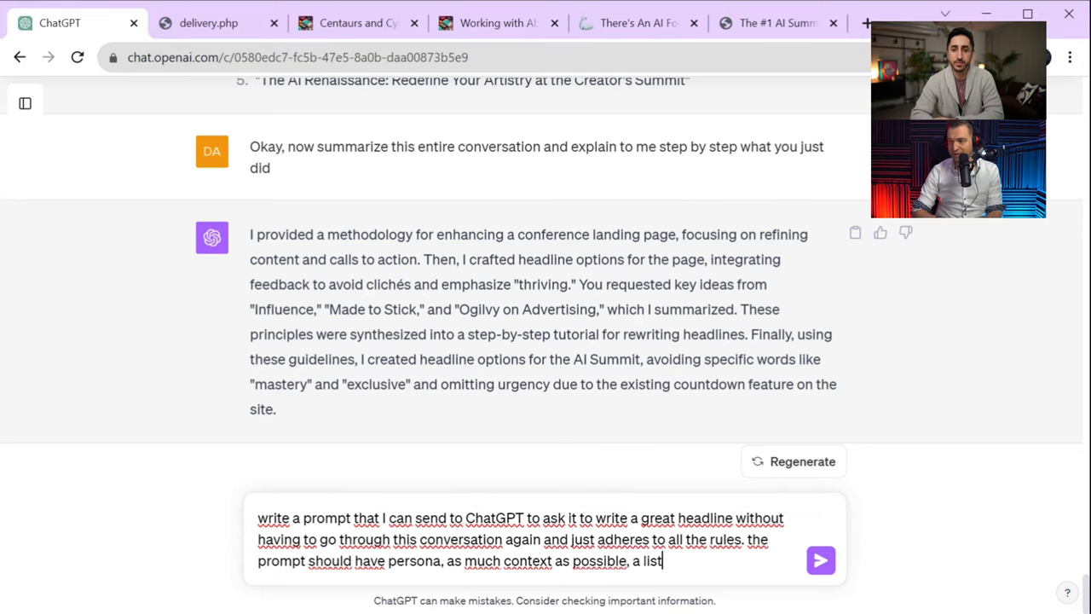
pyautogui.write(' of expected ste')
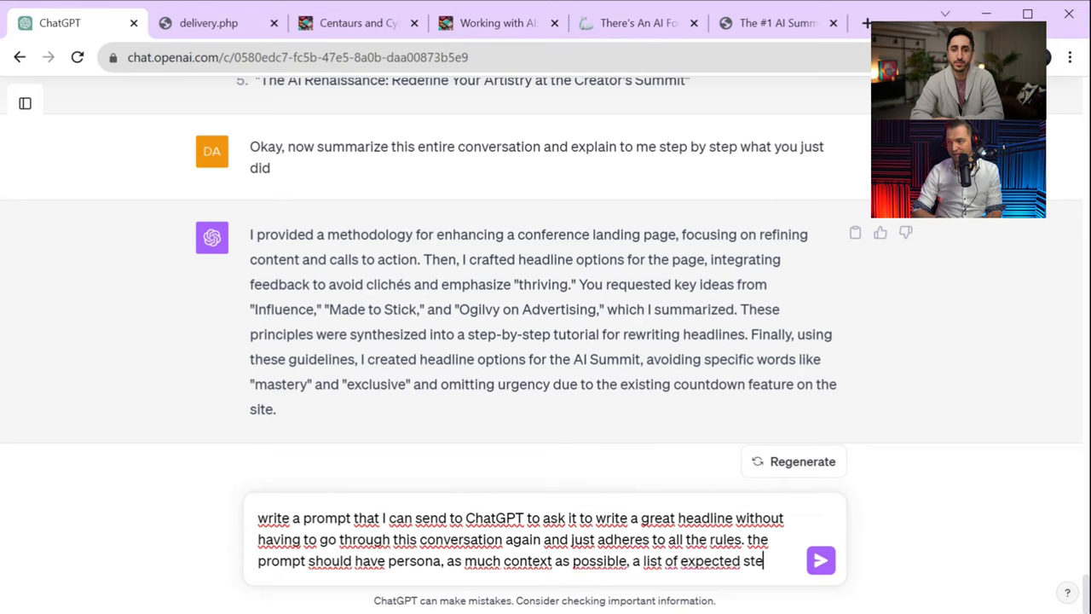
# Extend the message's list of prompt requirements with "what are considered good responses,"
pyautogui.write('ps, what are the')
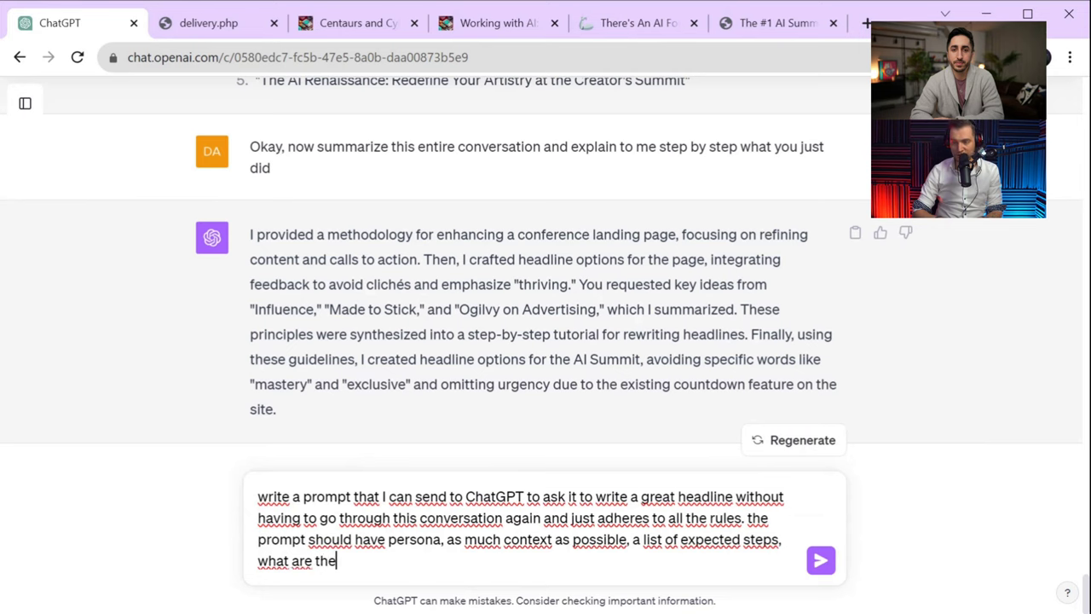
pyautogui.press('BackSpace')
pyautogui.press('BackSpace')
pyautogui.press('BackSpace')
pyautogui.write('considered go')
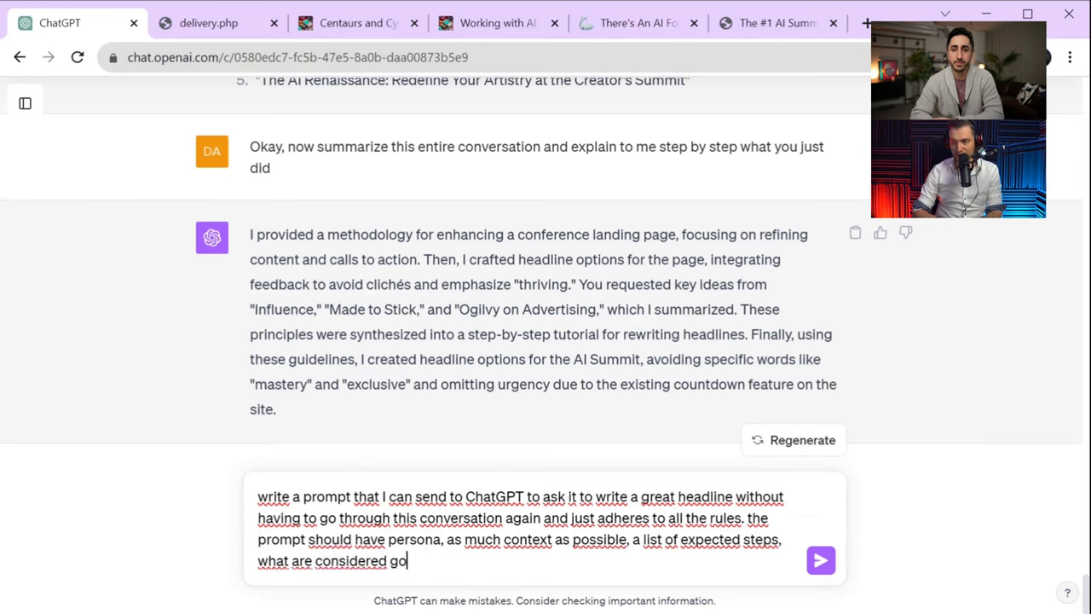
pyautogui.write('od responses, ')
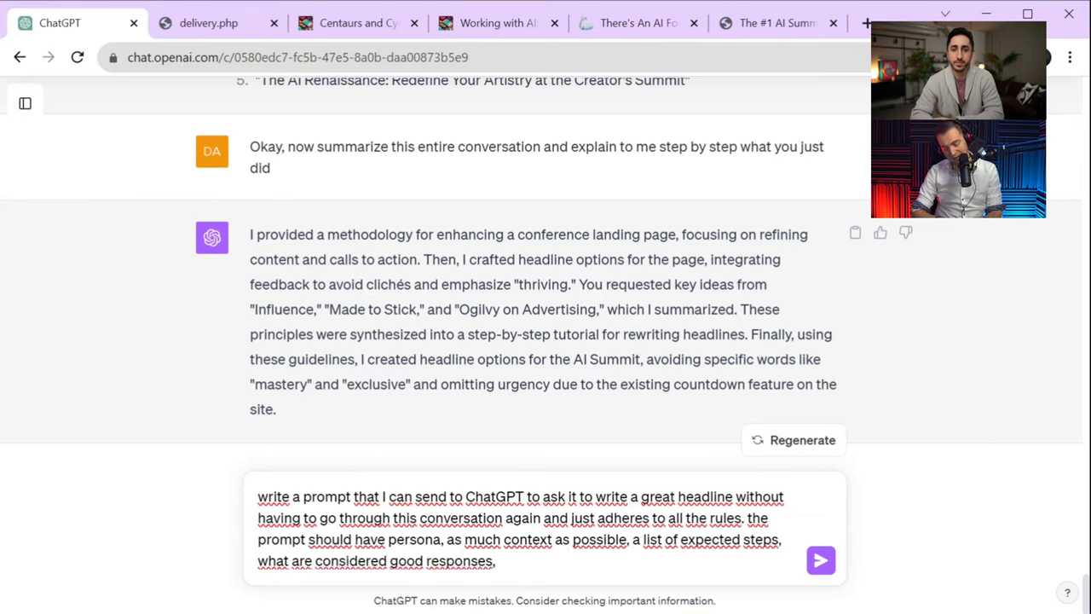
# Complete the list of prompt requirements with "expected behavior and any limitations or restraints"
pyautogui.write('expe')
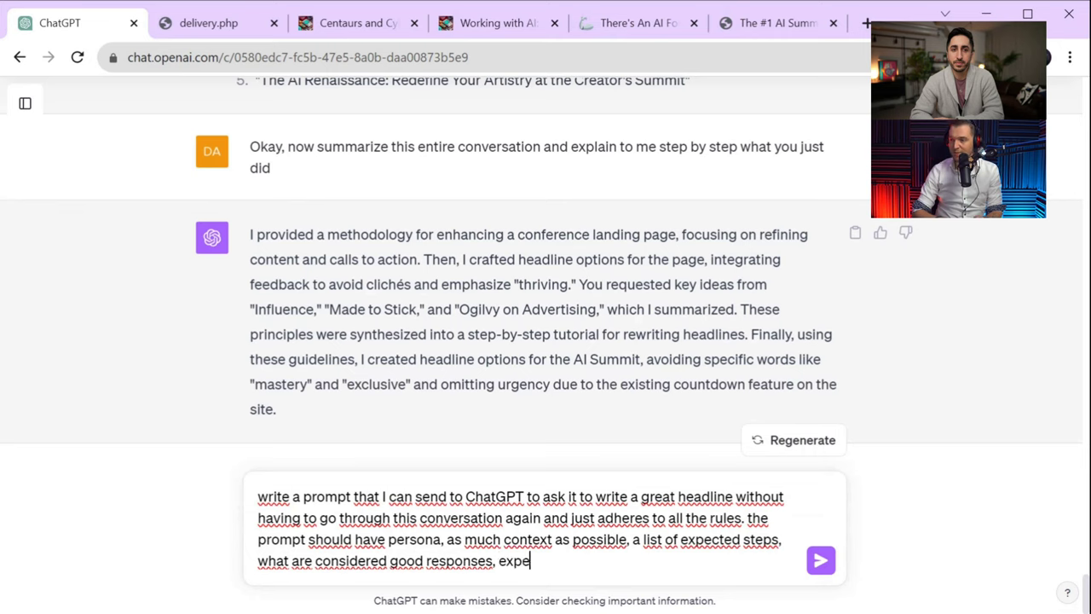
pyautogui.write('cted beha')
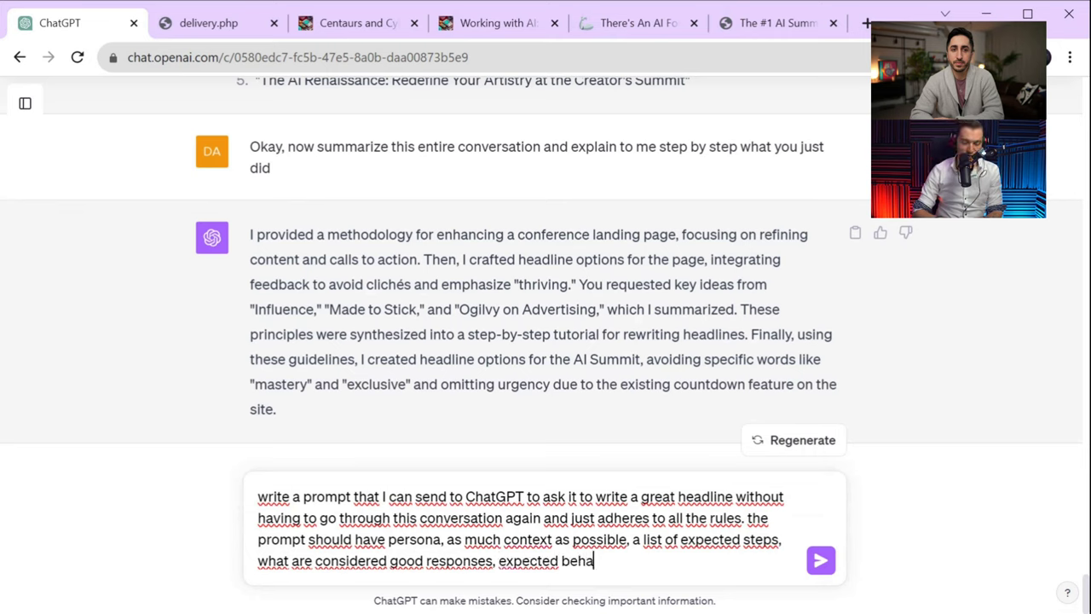
pyautogui.write('vior and anz')
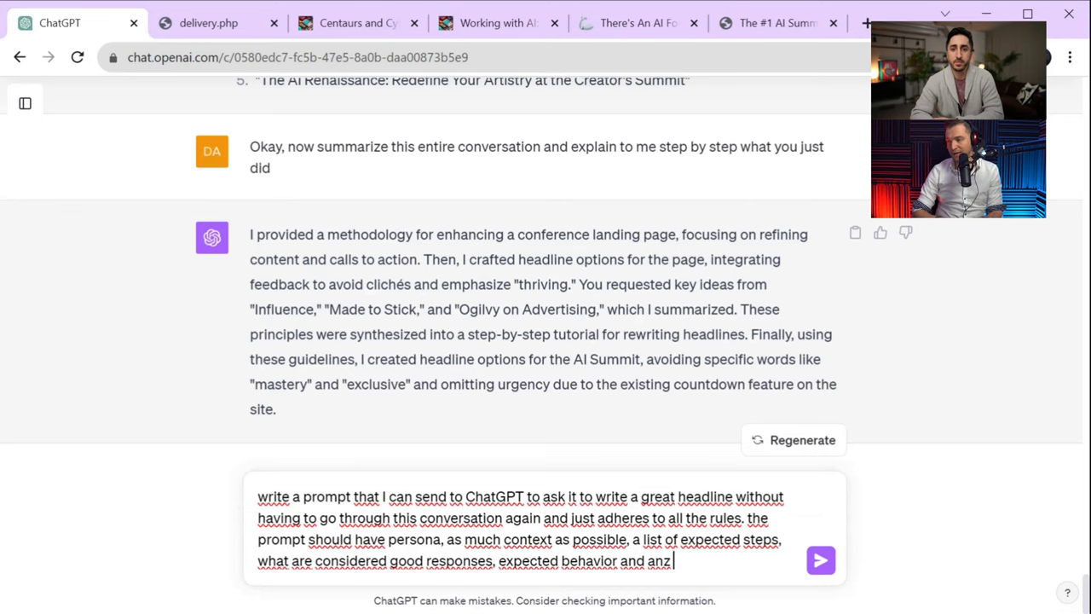
pyautogui.press('BackSpace')
pyautogui.write('y limite')
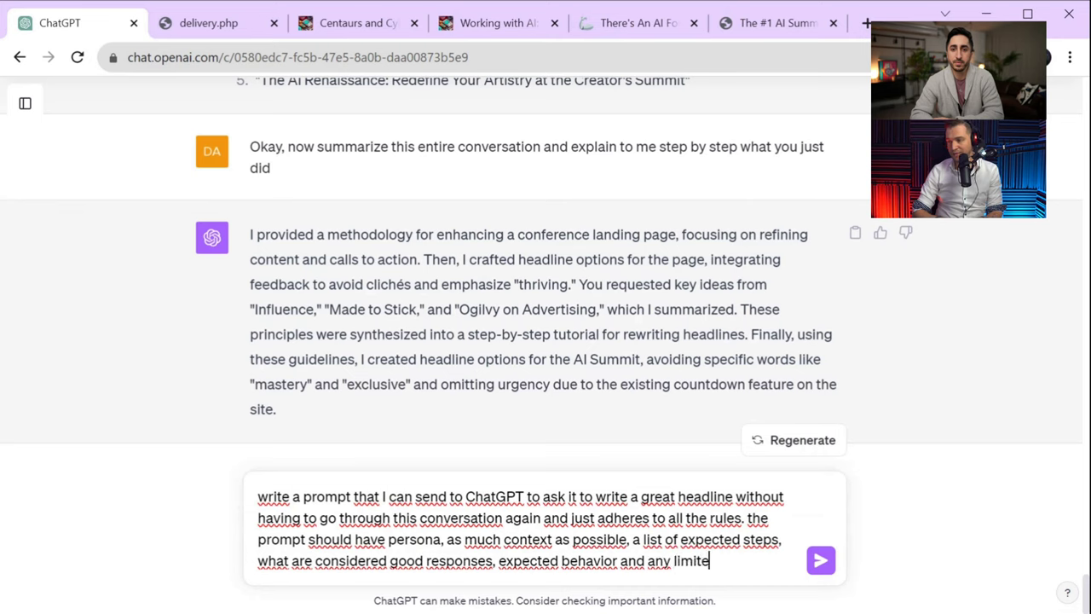
pyautogui.write('tions or restra')
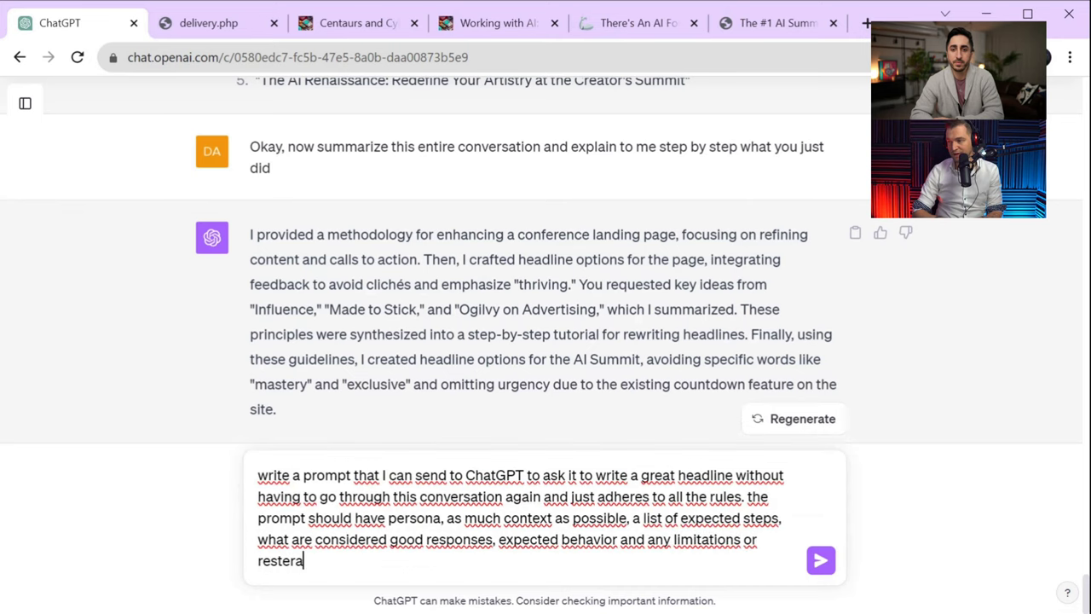
pyautogui.press('BackSpace')
pyautogui.press('BackSpace')
pyautogui.press('BackSpace')
pyautogui.write('restrai')
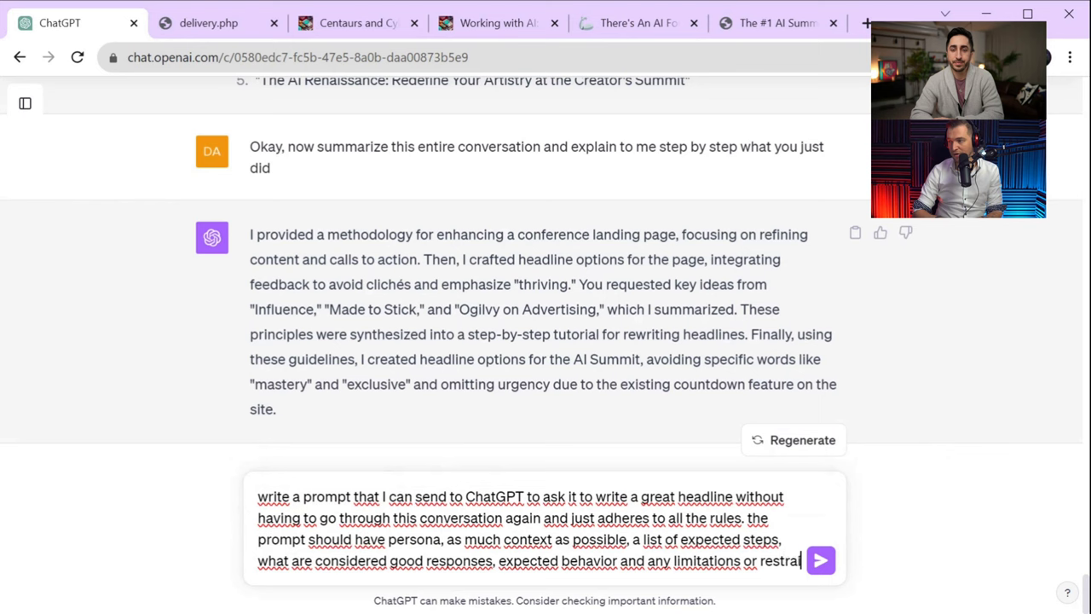
pyautogui.write('nts')
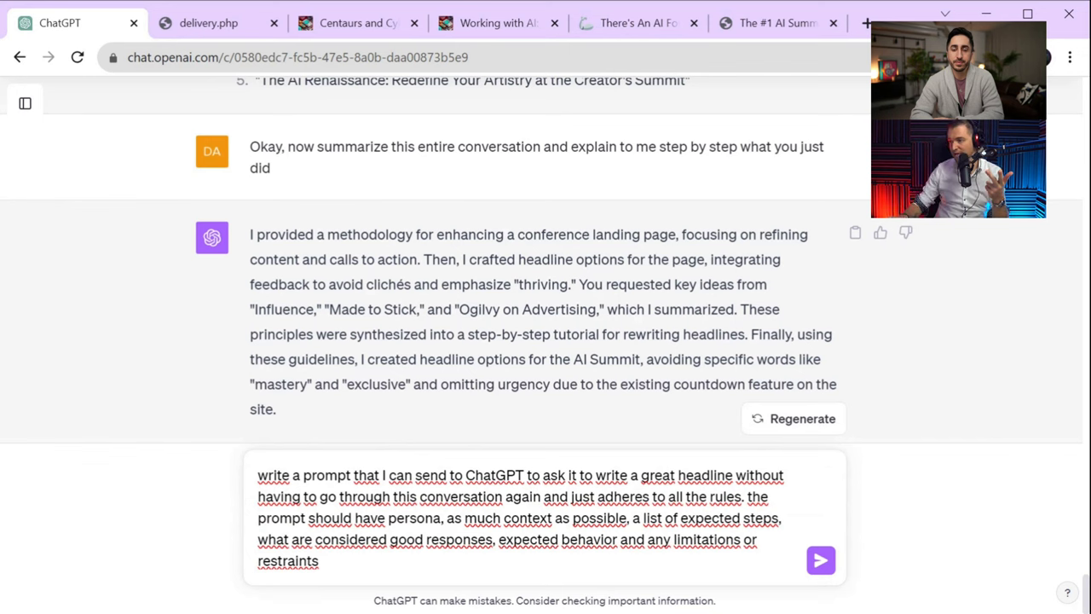
# Insert "the task itself," before "a list of expected steps" in the message and send it
pyautogui.click(634, 517)
pyautogui.write('the task it')
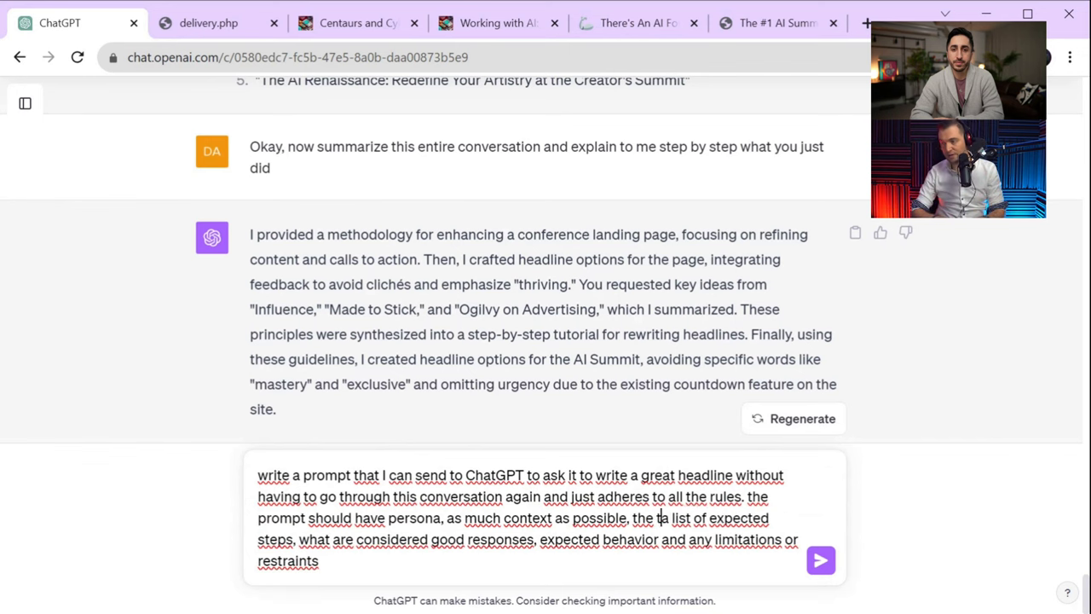
pyautogui.write('self, a')
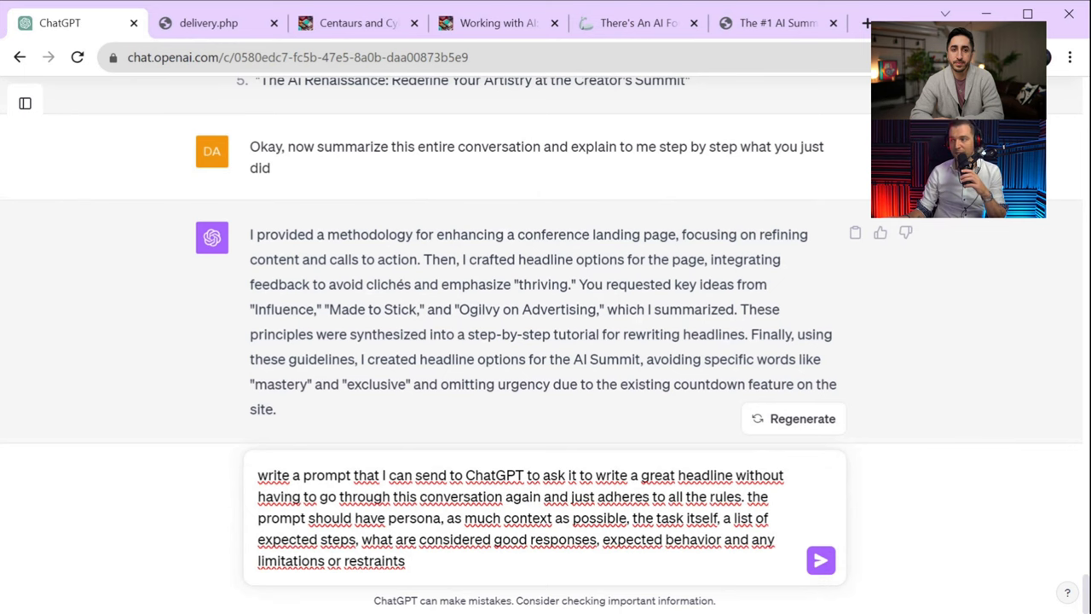
pyautogui.click(819, 562)
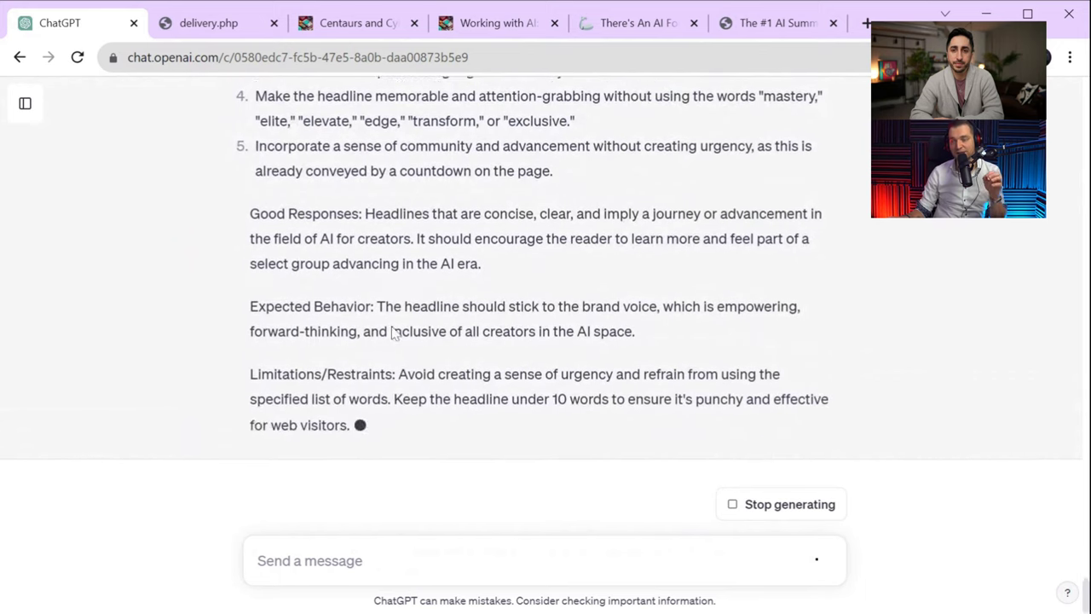
# Copy the "Benefit-Focused Copy" item from the landing page improvement steps near the start of the conversation
pyautogui.scroll(20, 389, 336)
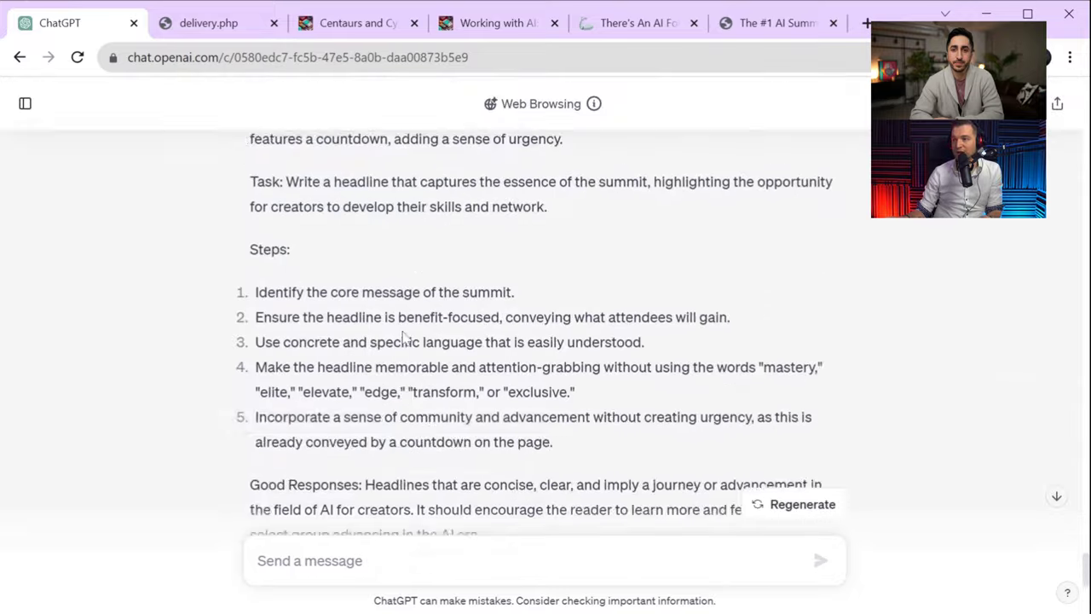
pyautogui.scroll(20, 408, 324)
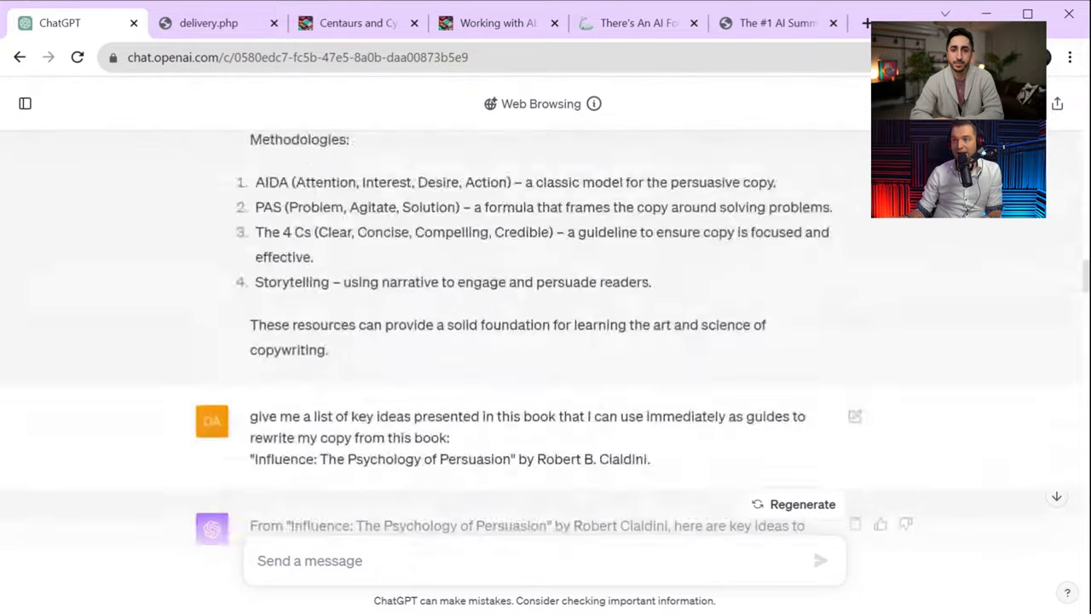
pyautogui.scroll(1, 407, 332)
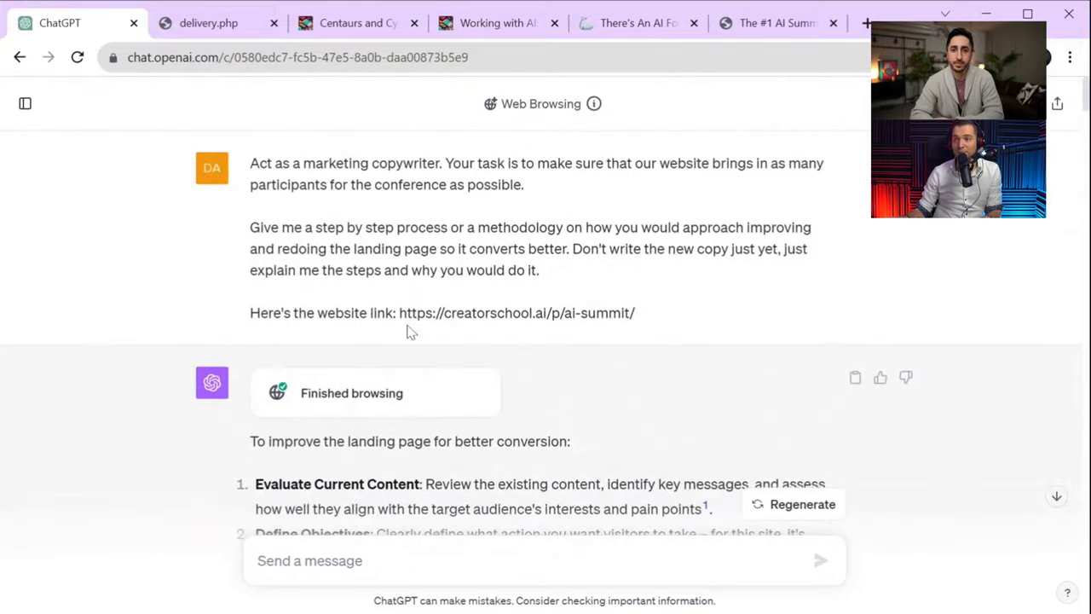
pyautogui.scroll(-4, 405, 335)
pyautogui.scroll(-10, 537, 315)
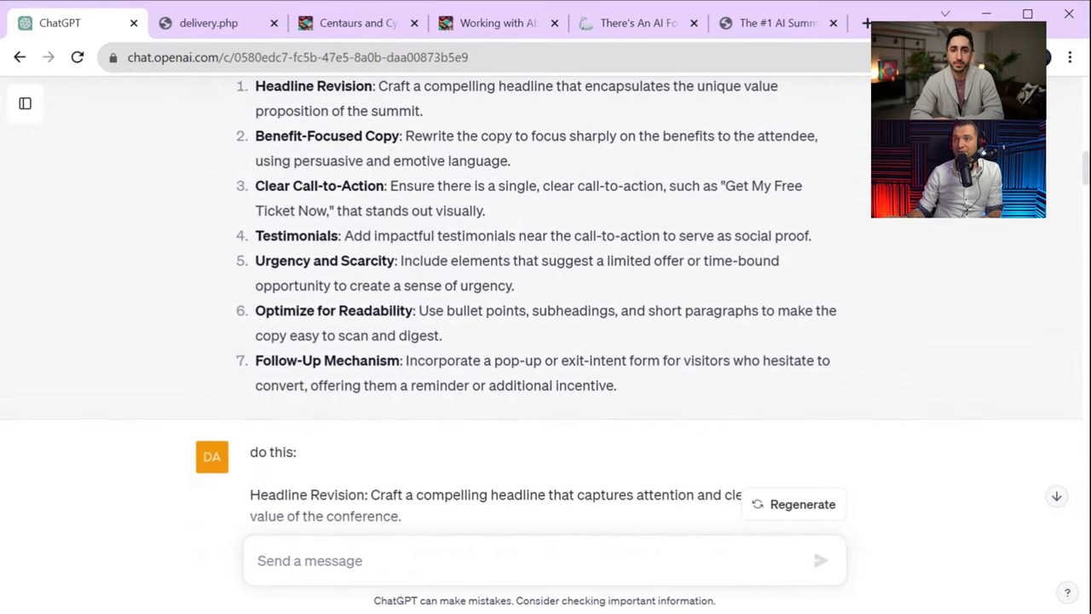
pyautogui.moveTo(253, 143); pyautogui.dragTo(512, 164)
pyautogui.hotkey('ctrl', 'c')
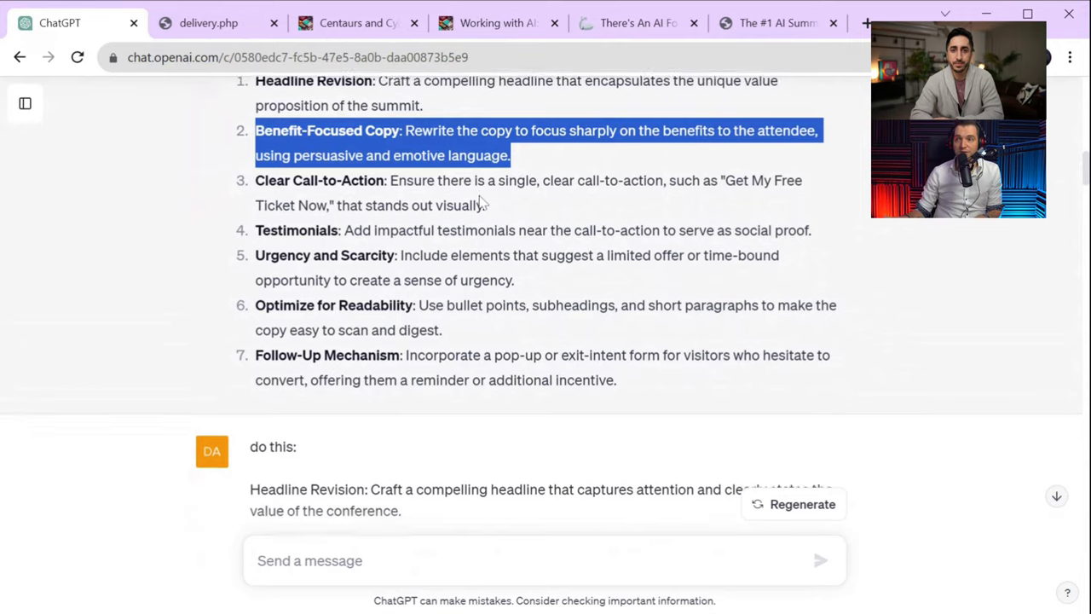
# Send the message "okay now rewrite the prompt but the task is this:" followed by the copied Benefit-Focused Copy item
pyautogui.scroll(-15, 478, 209)
pyautogui.scroll(-20, 537, 316)
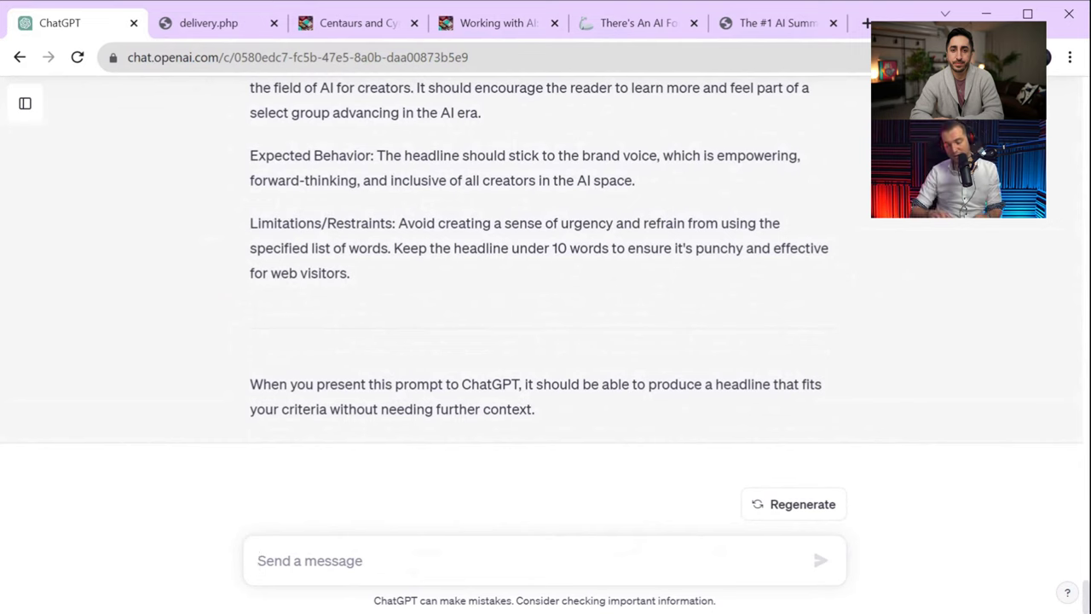
pyautogui.write('oka')
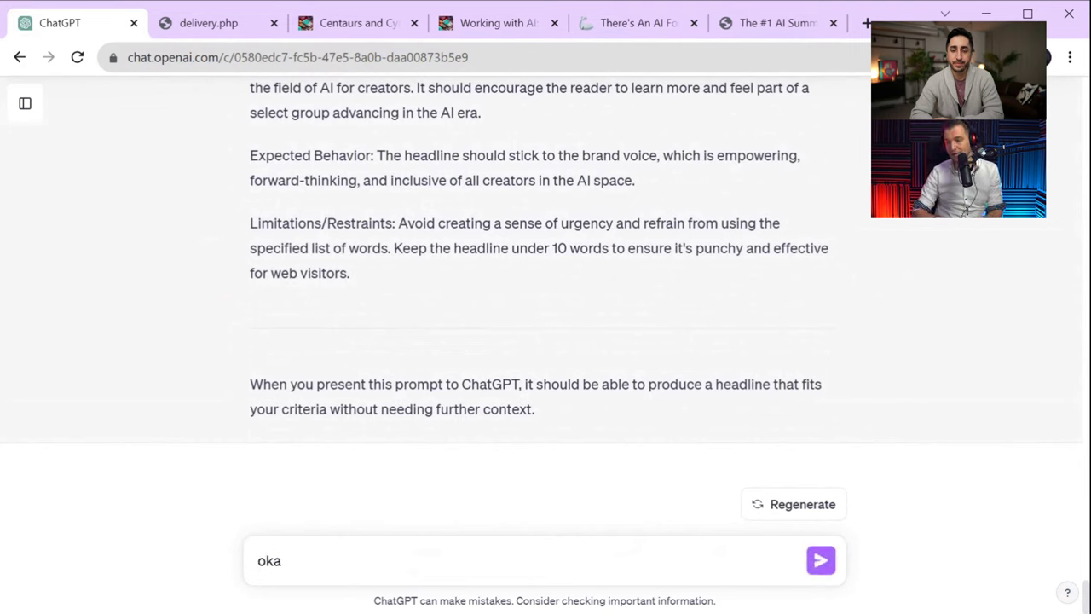
pyautogui.write('z ny now rewrite t')
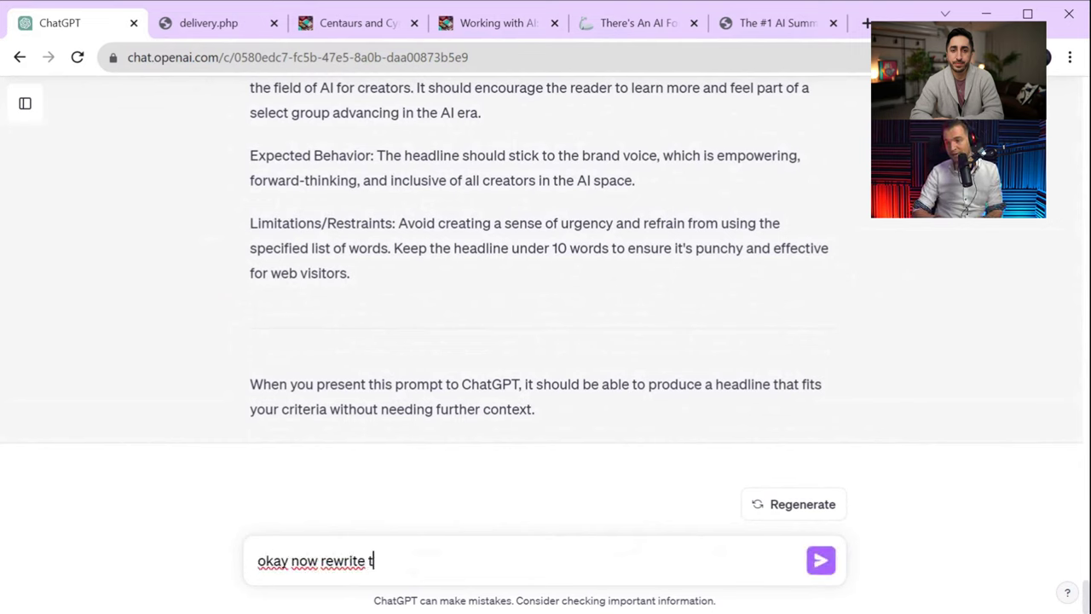
pyautogui.write('he prompt but the task is')
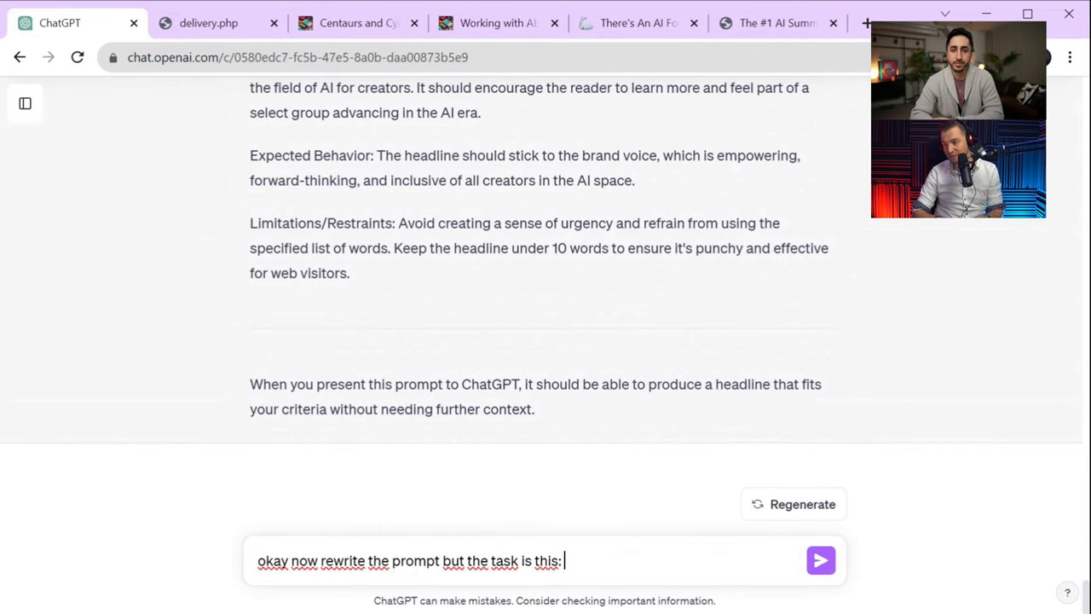
pyautogui.write(' this:')
pyautogui.hotkey('ctrl', 'v')
pyautogui.press('Return')
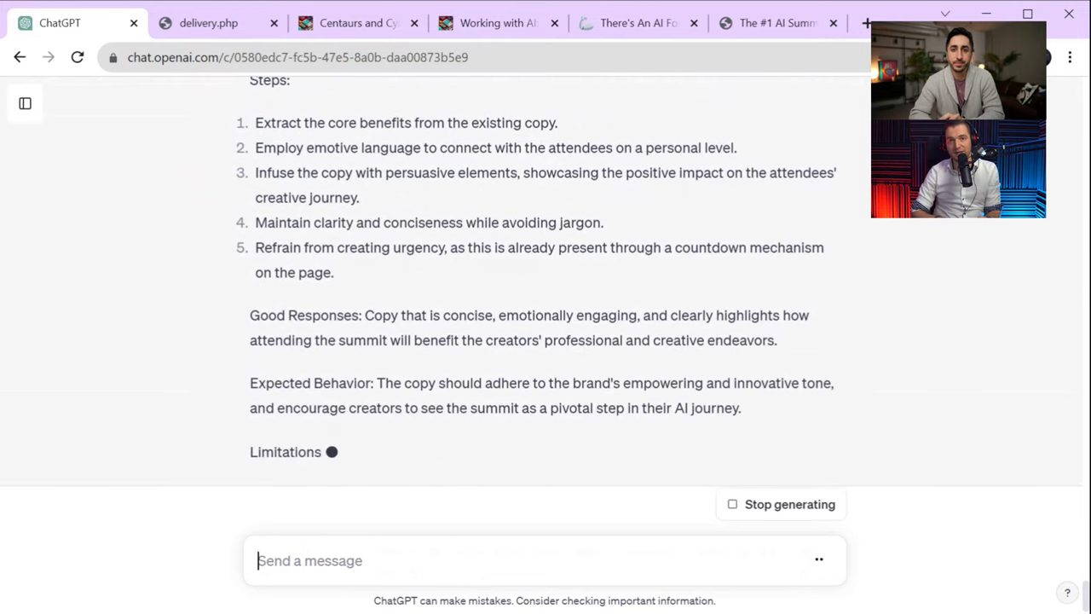
# Send the message "execute the prompt" and review the rewritten benefit-focused paragraph for the summit
pyautogui.write('exe')
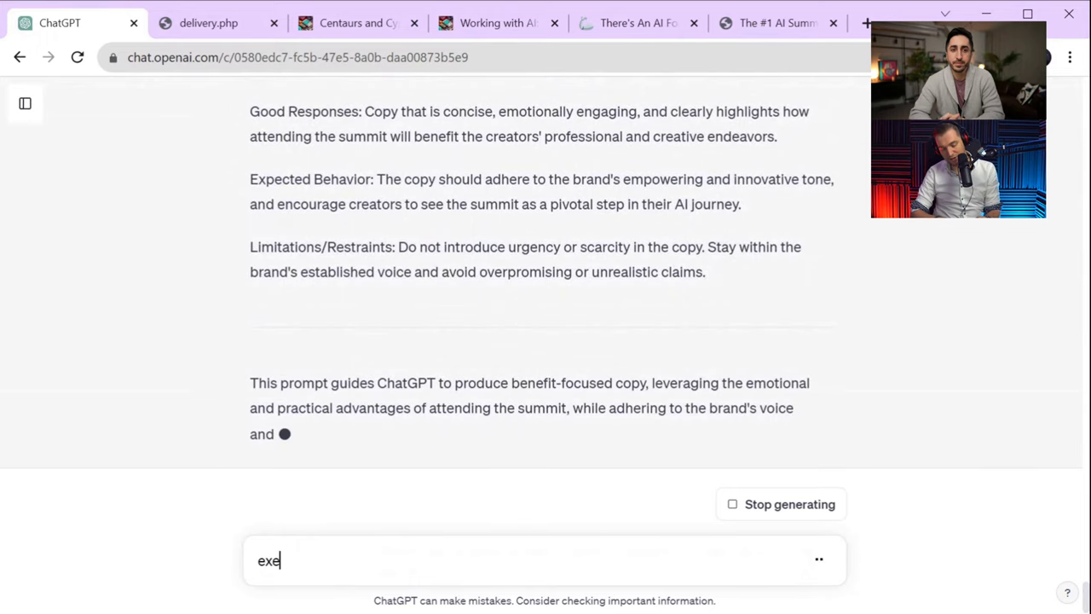
pyautogui.write('cute the prom')
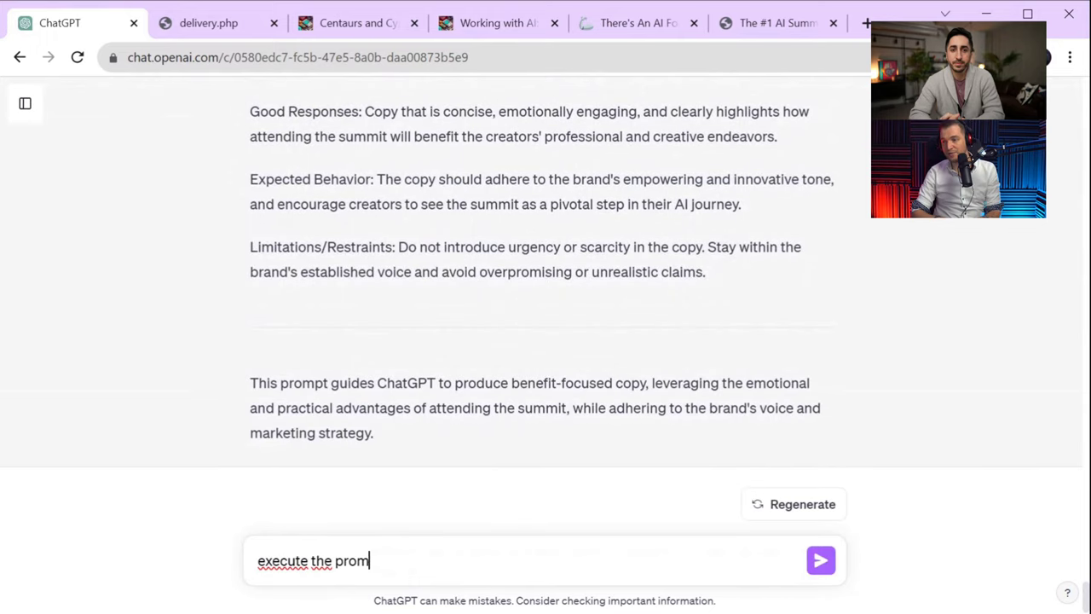
pyautogui.write('pt')
pyautogui.press('Return')
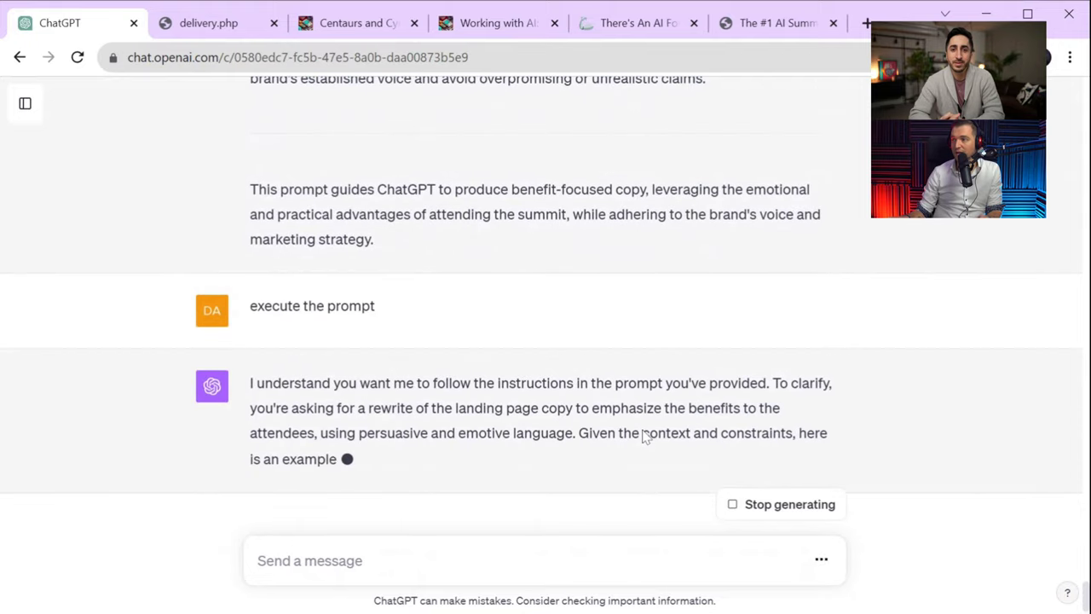
pyautogui.scroll(2, 673, 326)
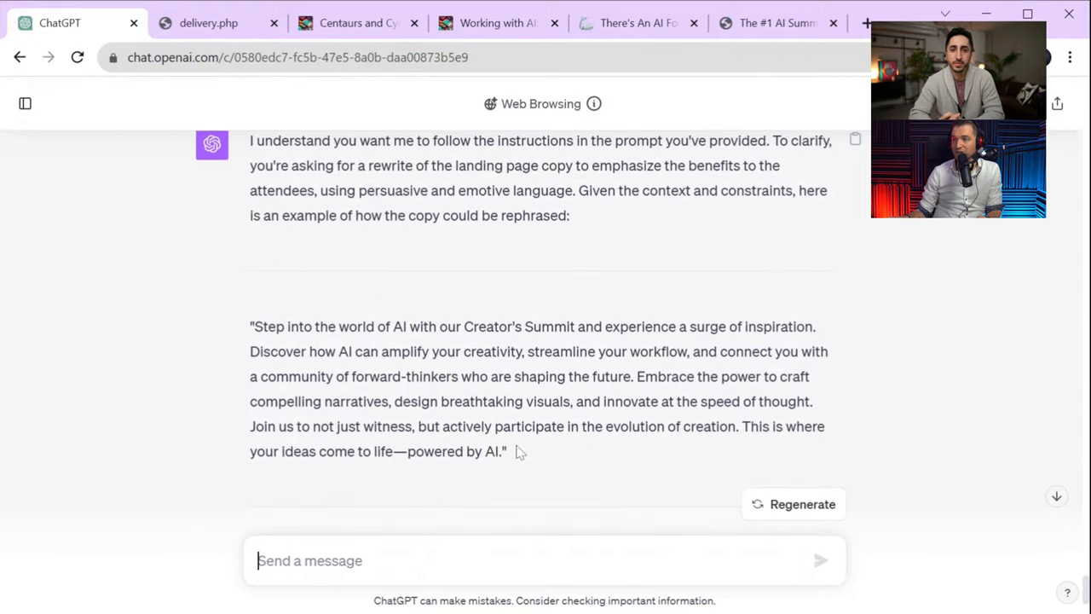
pyautogui.moveTo(524, 471); pyautogui.dragTo(604, 427)
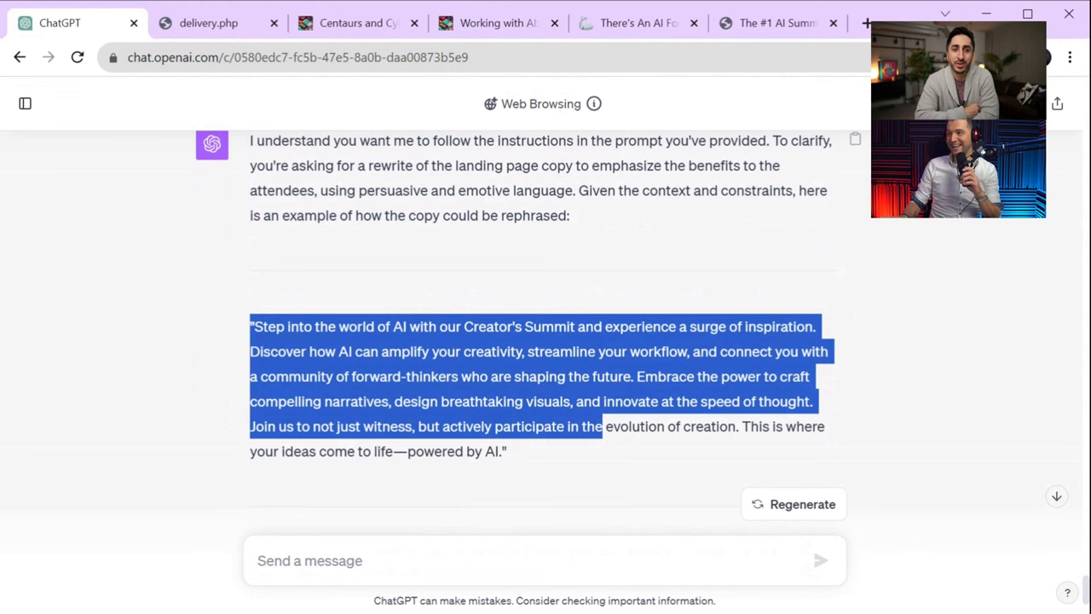
pyautogui.click(593, 453)
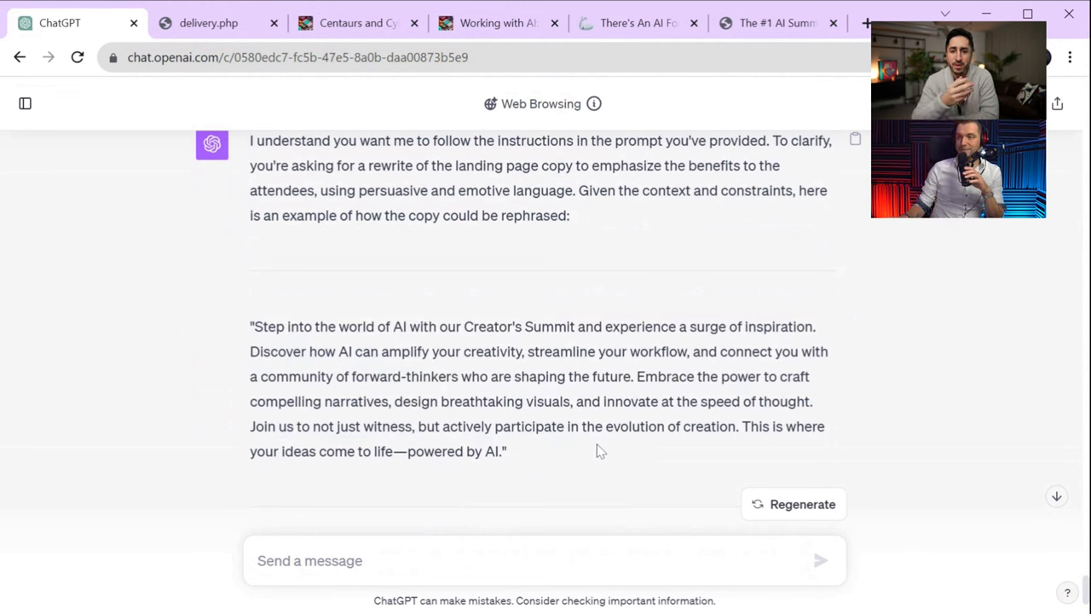
# Finish reading the rewritten copy, open promptmaster.com in a new browser tab, and dismiss its cookie notice
pyautogui.scroll(-3, 597, 444)
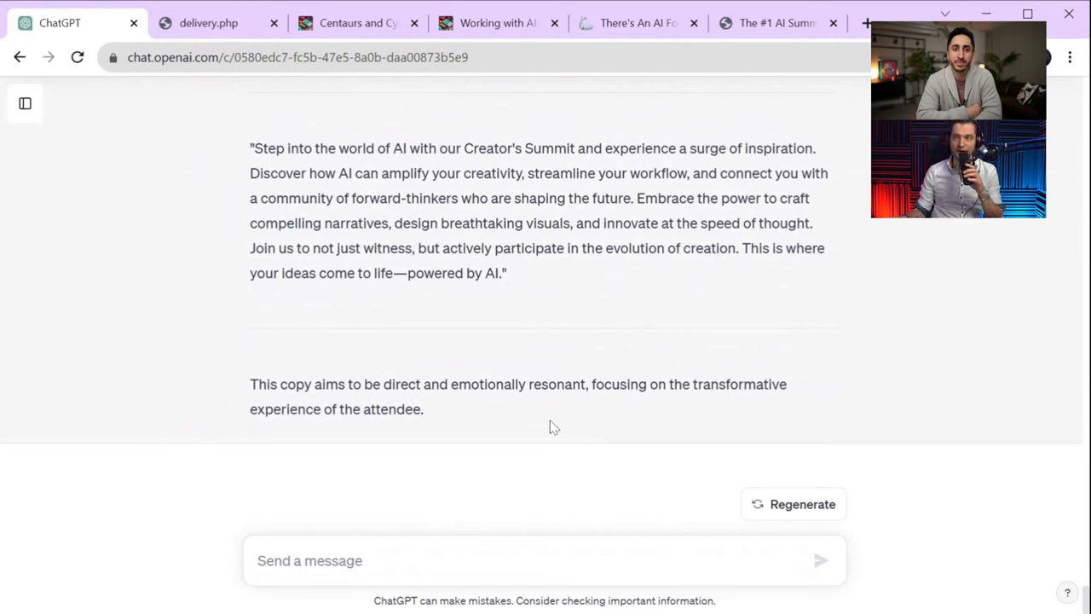
pyautogui.click(867, 23)
pyautogui.write('prompt')
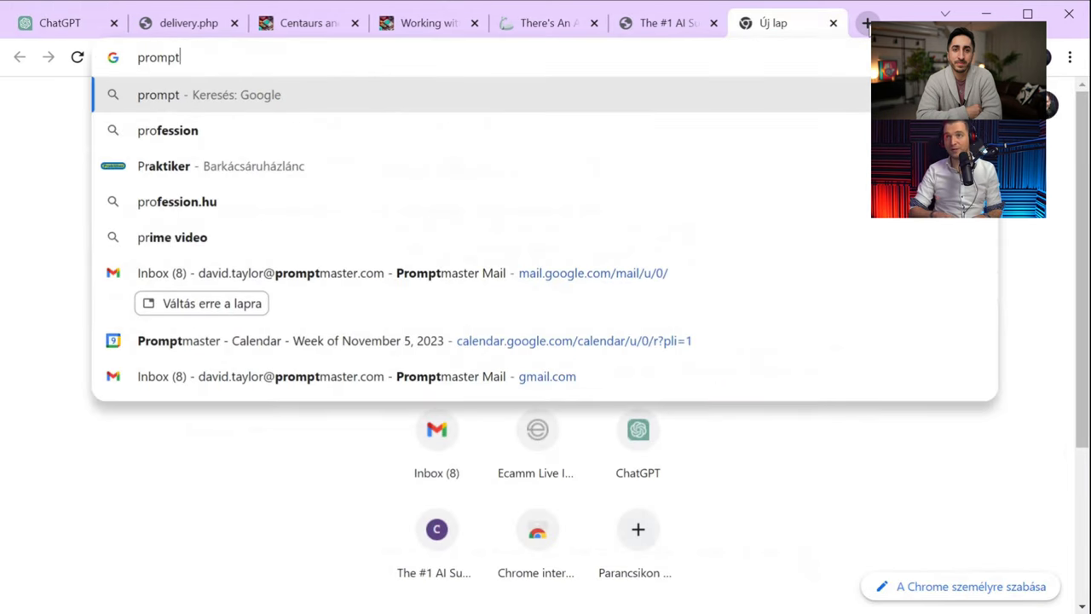
pyautogui.write('master.com')
pyautogui.press('Return')
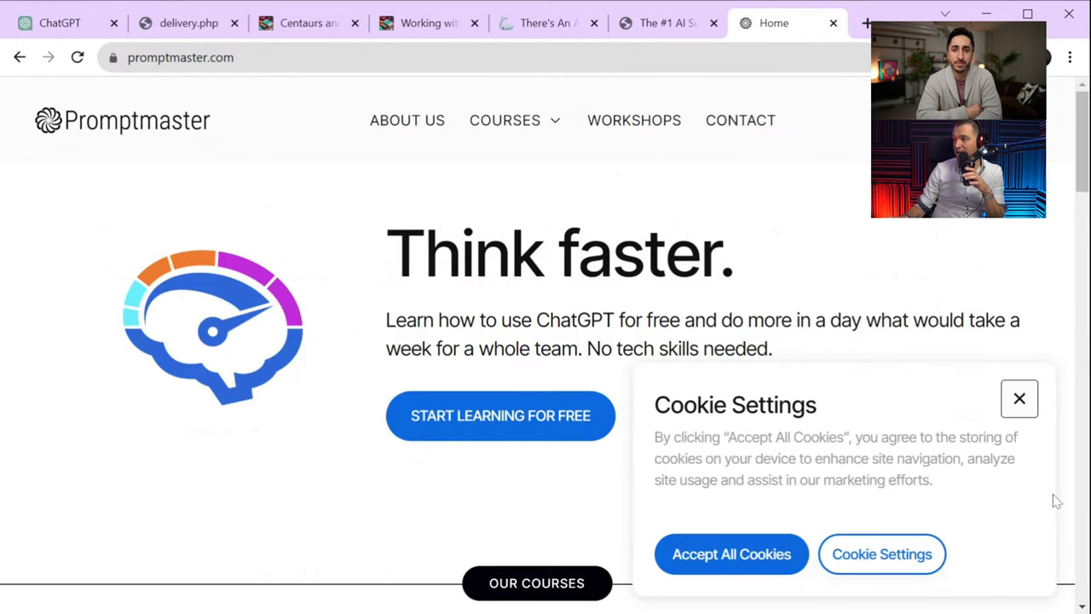
pyautogui.click(1020, 398)
# Highlight the "Think faster." headline on the Promptmaster home page to examine it, then clear the selection
pyautogui.moveTo(365, 268); pyautogui.dragTo(893, 279)
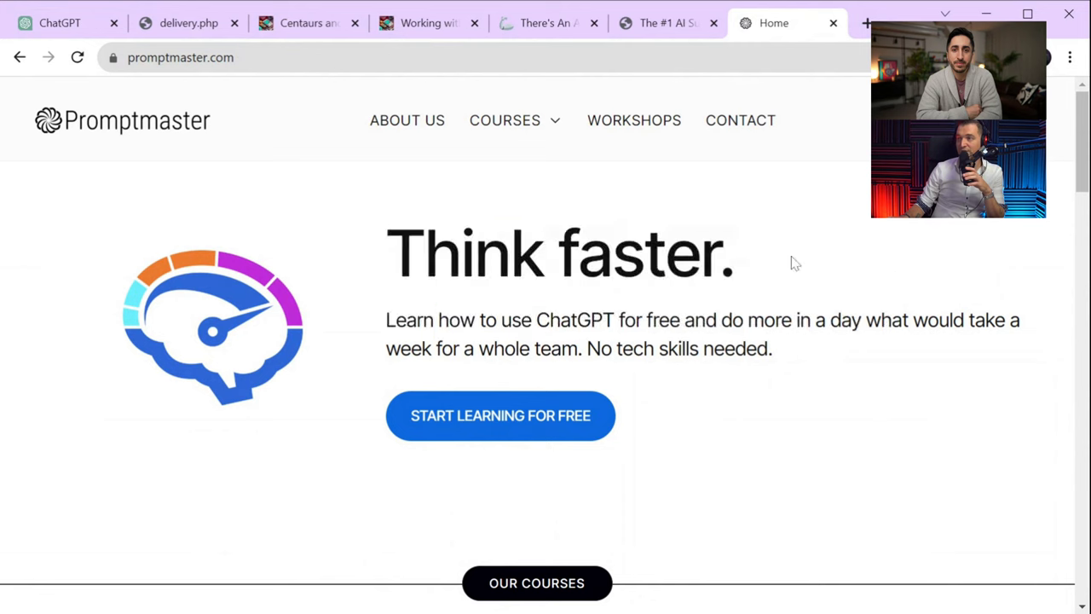
pyautogui.moveTo(791, 261); pyautogui.dragTo(250, 247)
pyautogui.moveTo(388, 254); pyautogui.dragTo(776, 261)
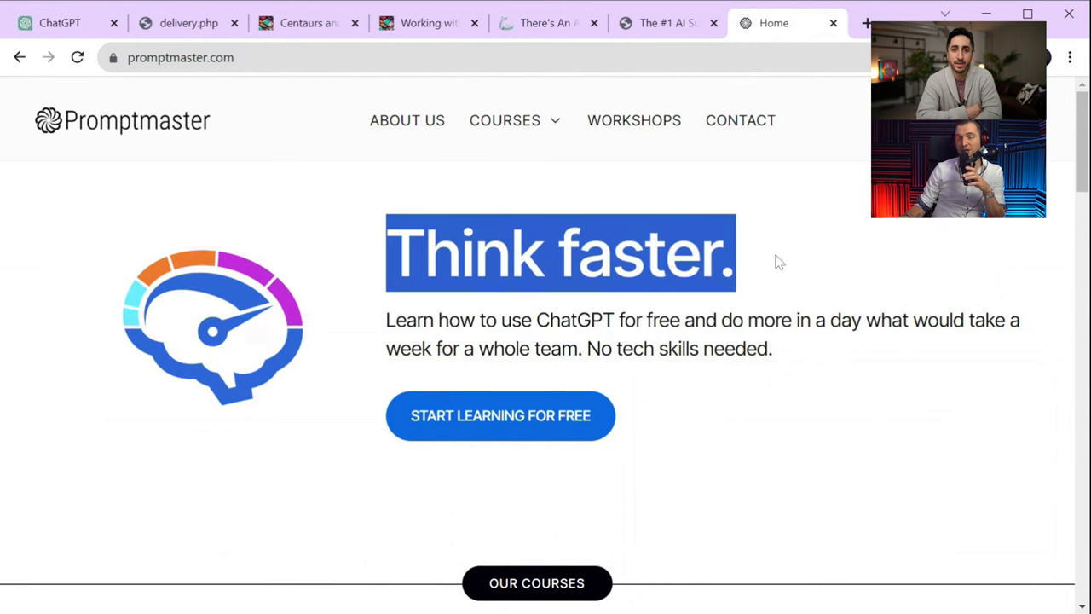
pyautogui.click(760, 278)
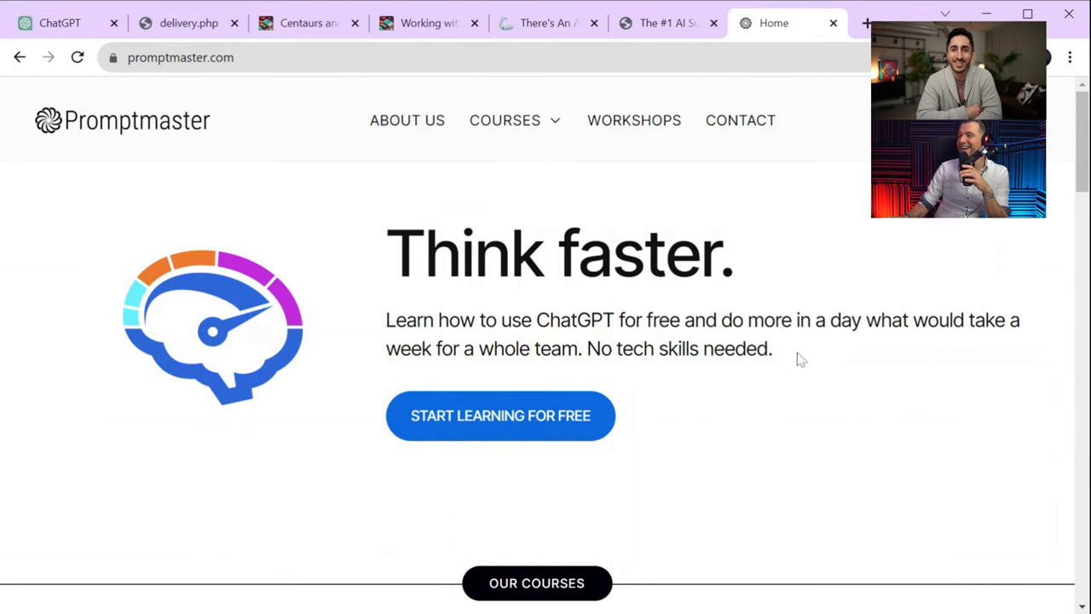
# Examine the home page's courses, workshop and online community sections, then return to its beginning
pyautogui.scroll(-5, 786, 352)
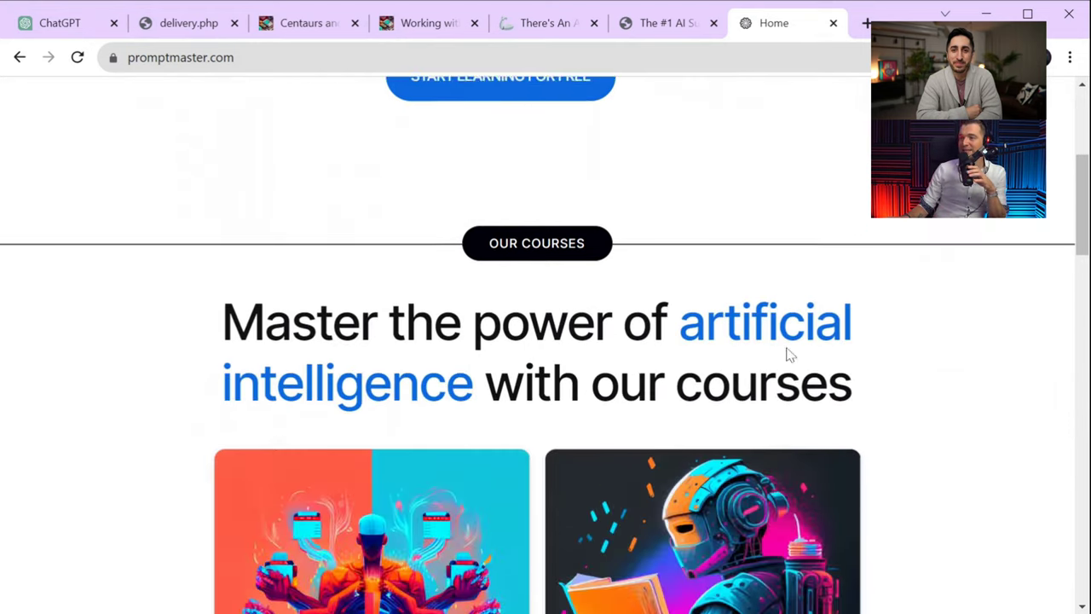
pyautogui.scroll(-9, 993, 330)
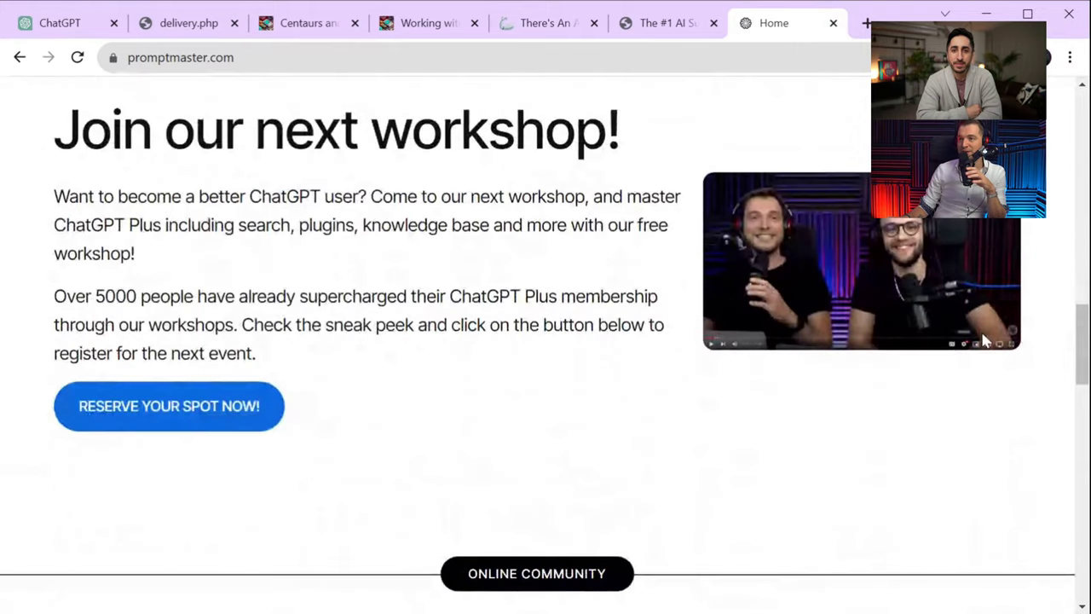
pyautogui.scroll(-4, 937, 367)
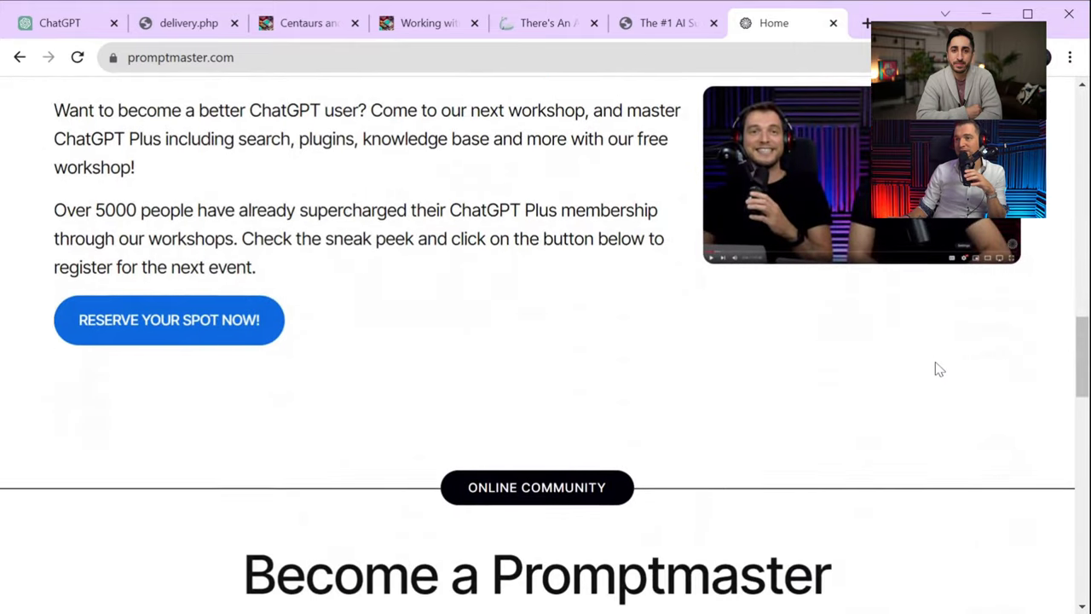
pyautogui.scroll(-2, 937, 368)
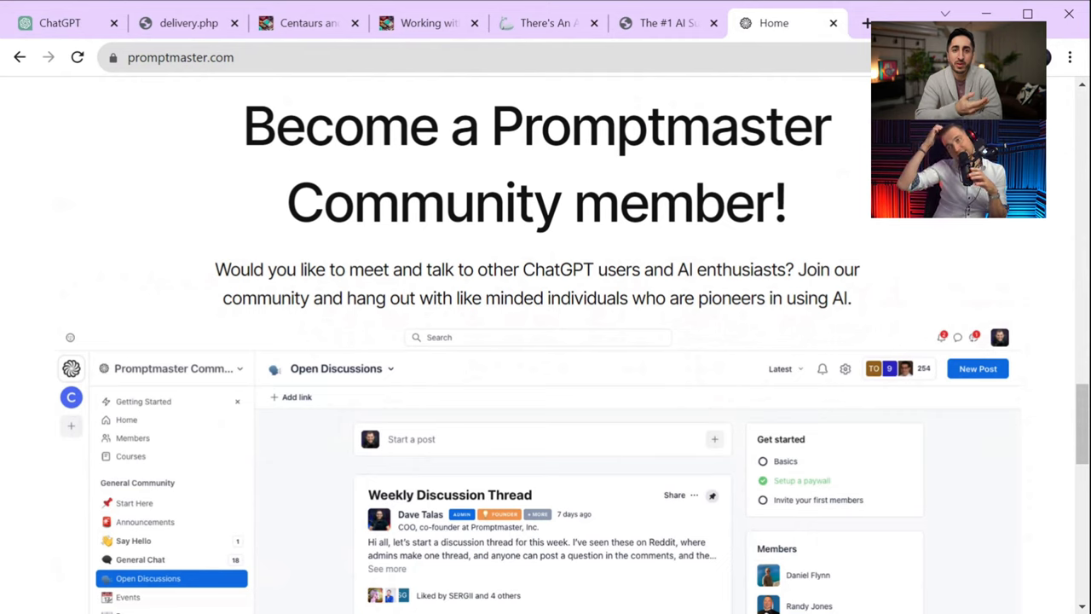
pyautogui.scroll(-5, 895, 396)
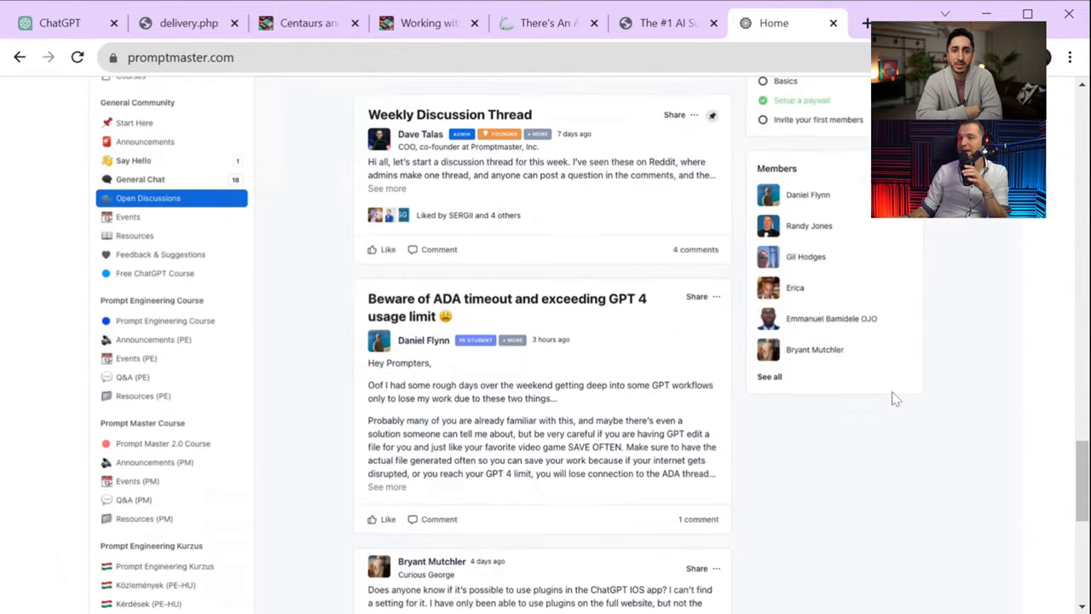
pyautogui.scroll(-4, 878, 405)
pyautogui.scroll(12, 682, 350)
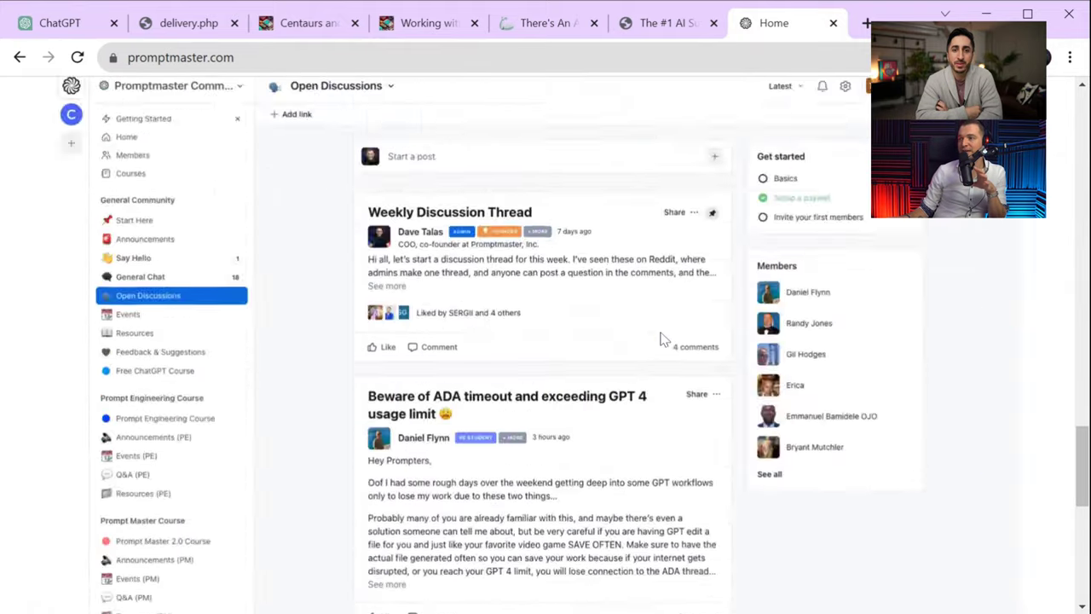
pyautogui.scroll(10, 674, 366)
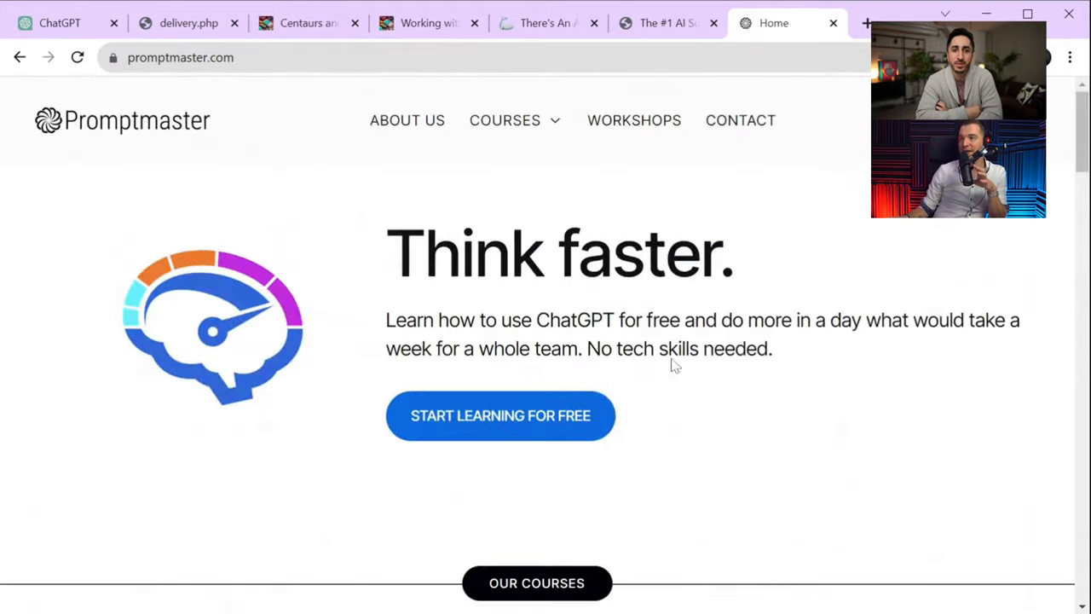
# Open the Prompt Engineering course page from the site's list of courses and dismiss the cookie notice
pyautogui.moveTo(555, 122)
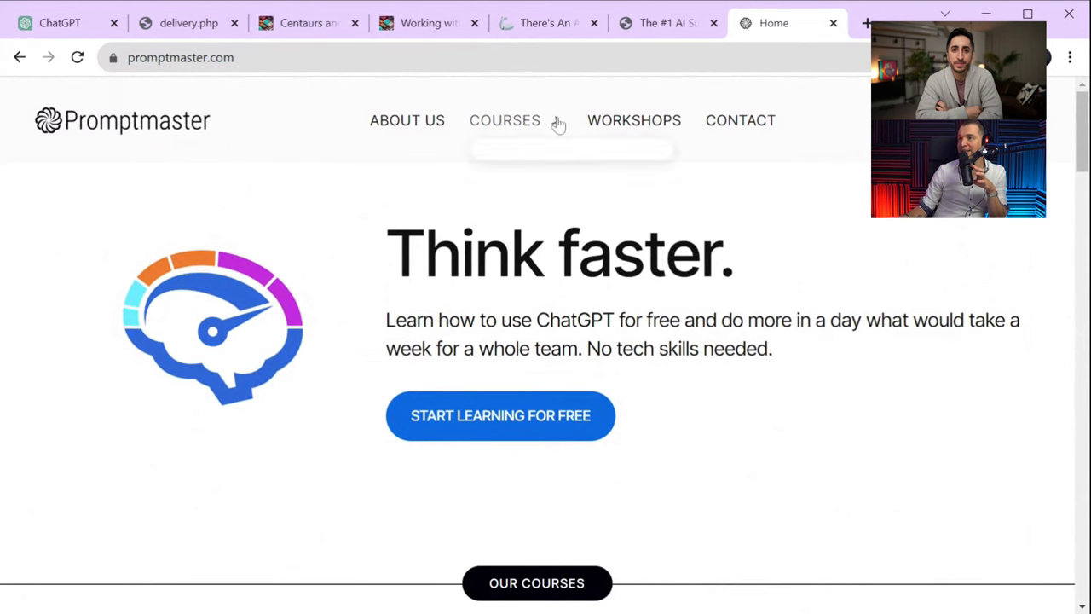
pyautogui.click(575, 175)
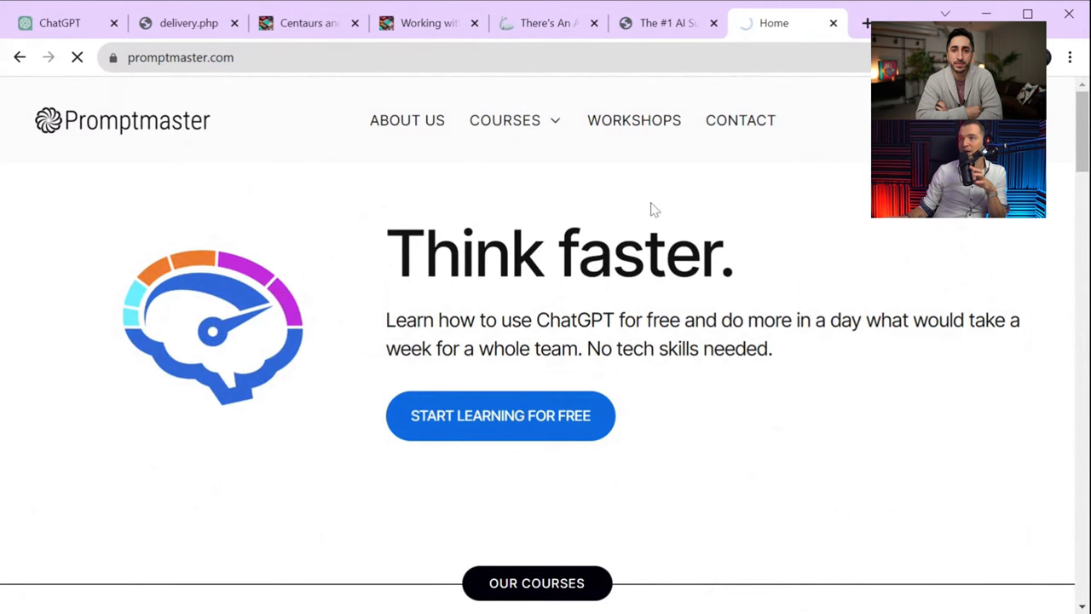
pyautogui.click(1019, 398)
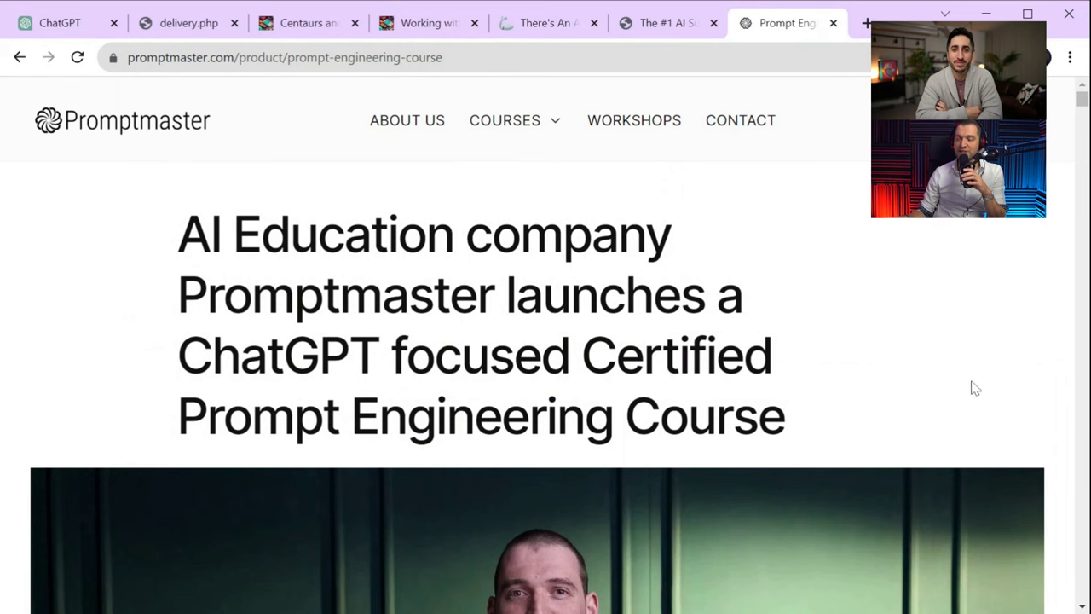
# Examine the course page's introductory video and the "A New World of Opportunities Awaits!" opening copy
pyautogui.scroll(-6, 975, 388)
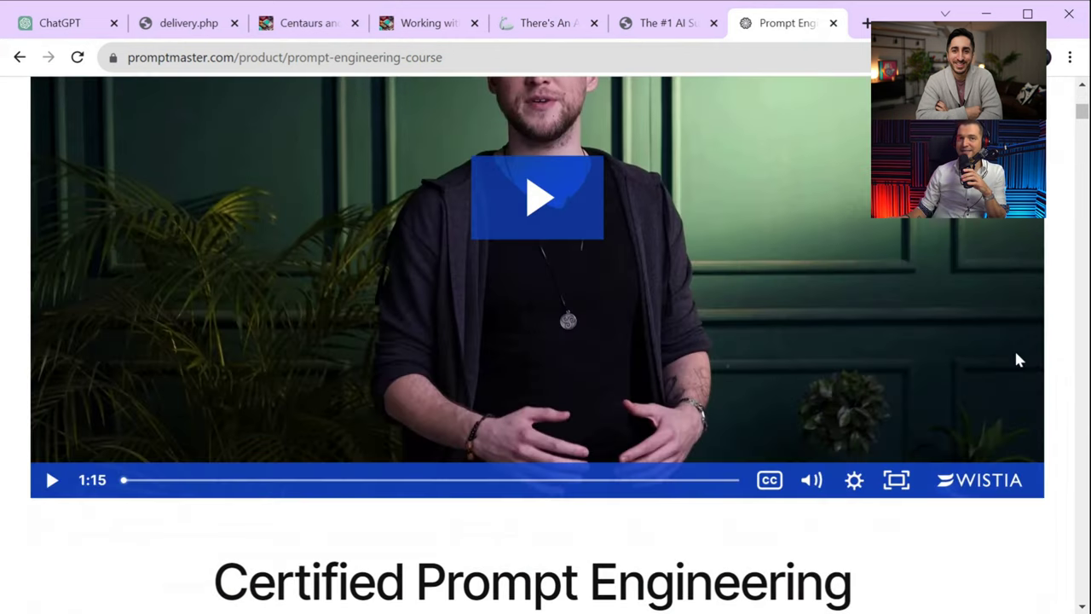
pyautogui.scroll(2, 420, 339)
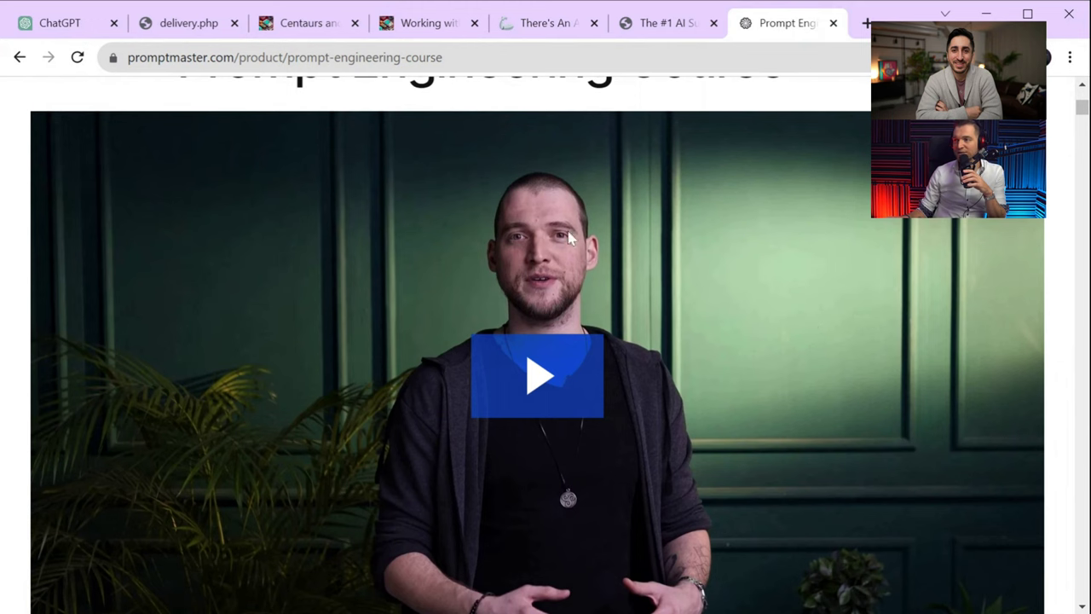
pyautogui.scroll(-2, 639, 379)
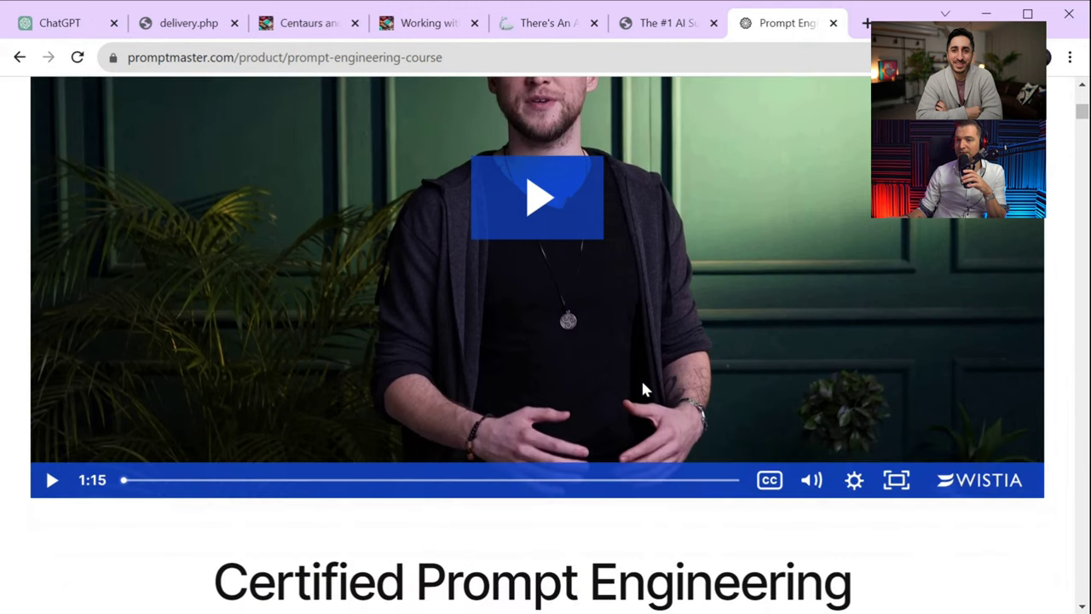
pyautogui.scroll(-3, 645, 368)
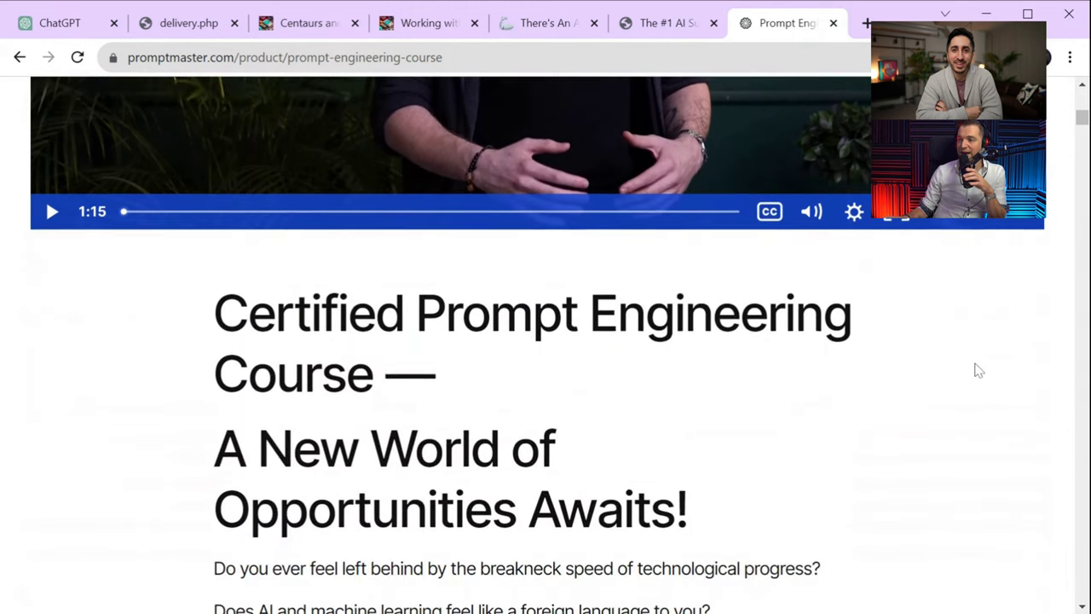
pyautogui.scroll(-2, 977, 370)
pyautogui.scroll(-1, 1014, 361)
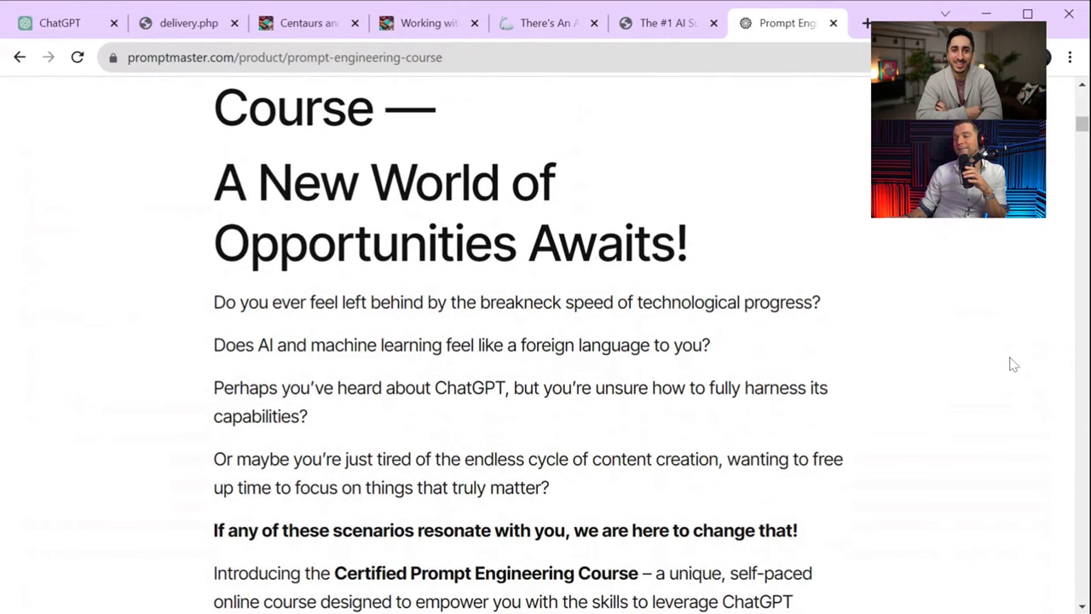
pyautogui.scroll(-2, 1005, 365)
pyautogui.scroll(3, 1004, 367)
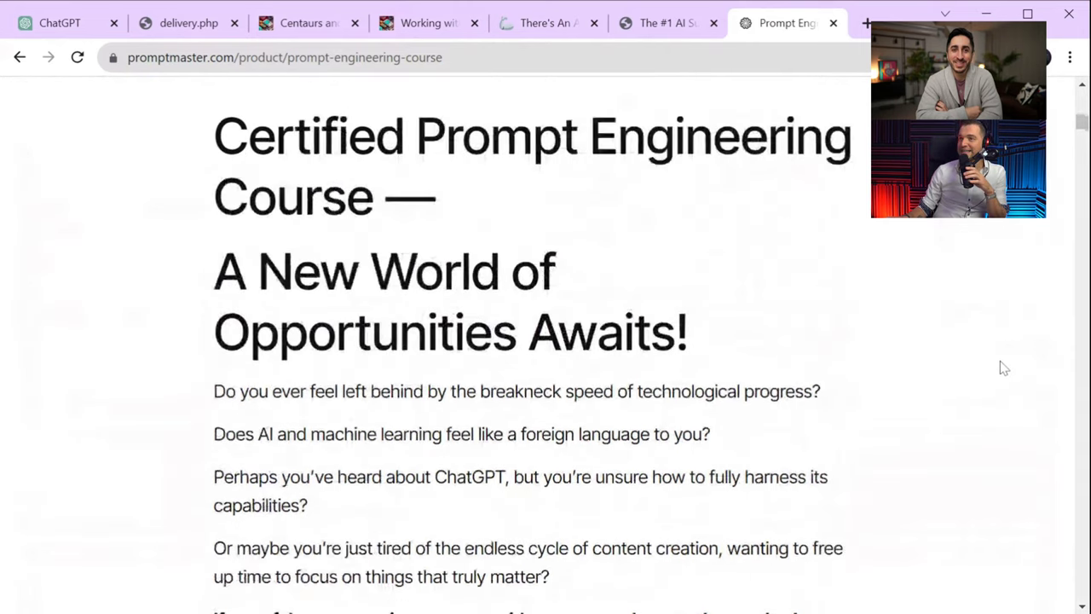
# Review the course page's benefits, instructors, learning outcomes, modules, enrollment sections and money-back guarantee, then return to its beginning
pyautogui.scroll(-15, 1000, 361)
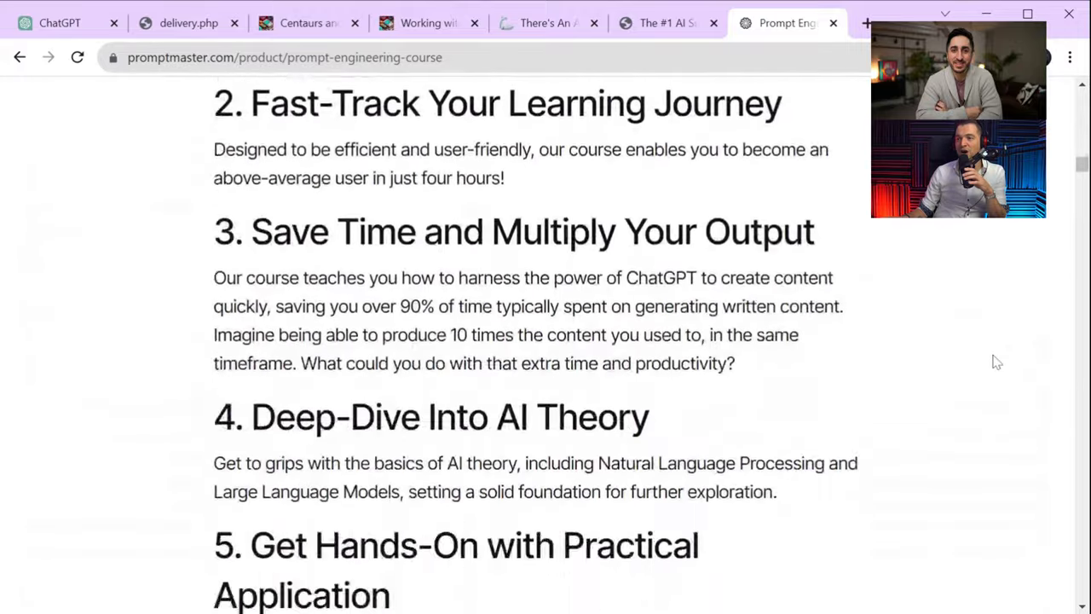
pyautogui.scroll(-20, 998, 362)
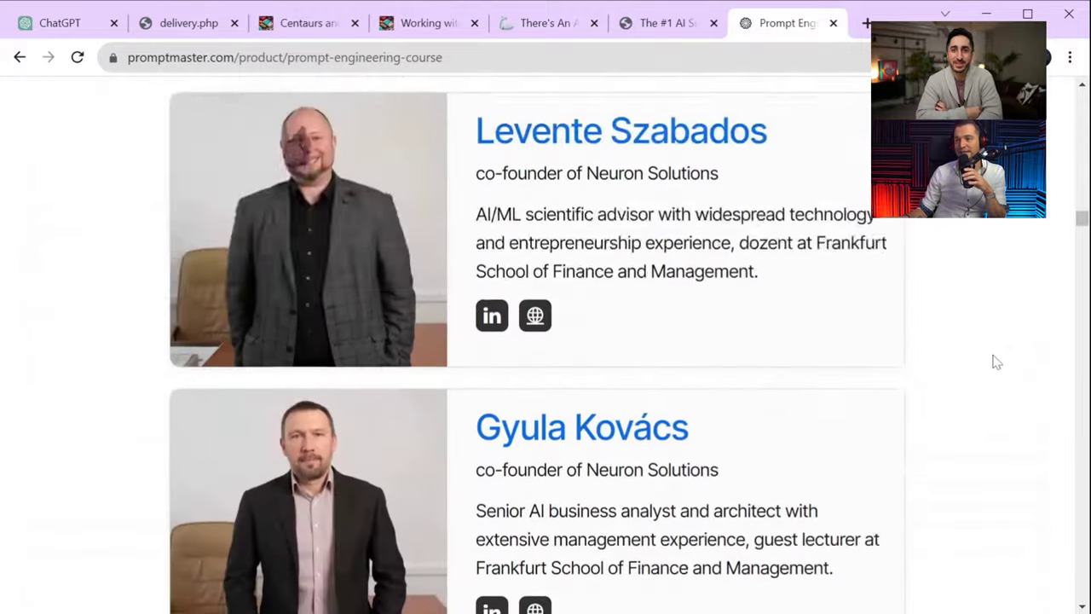
pyautogui.scroll(-20, 997, 361)
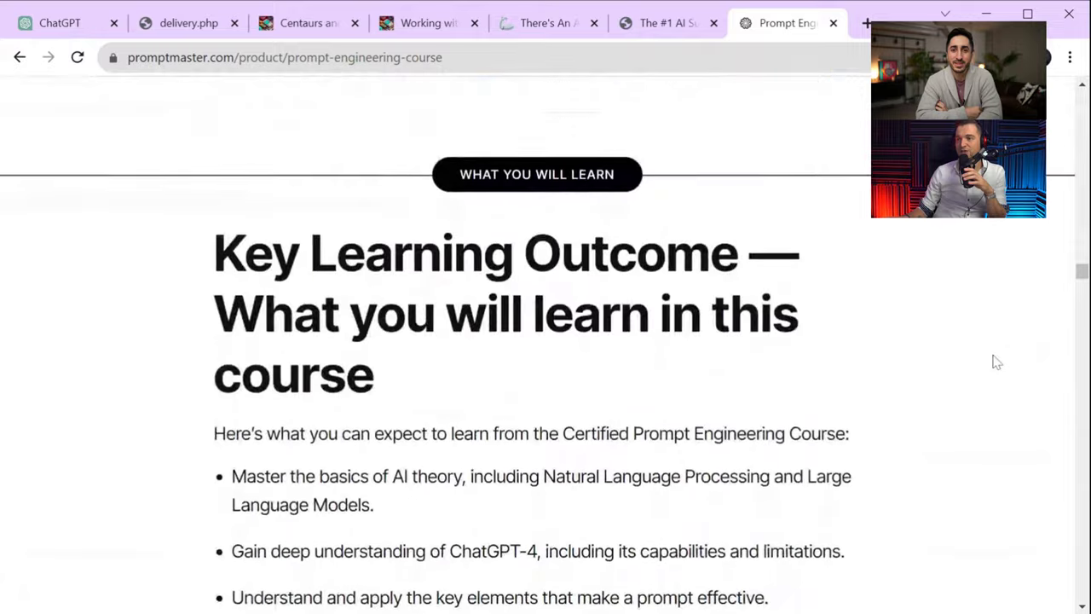
pyautogui.scroll(-20, 997, 362)
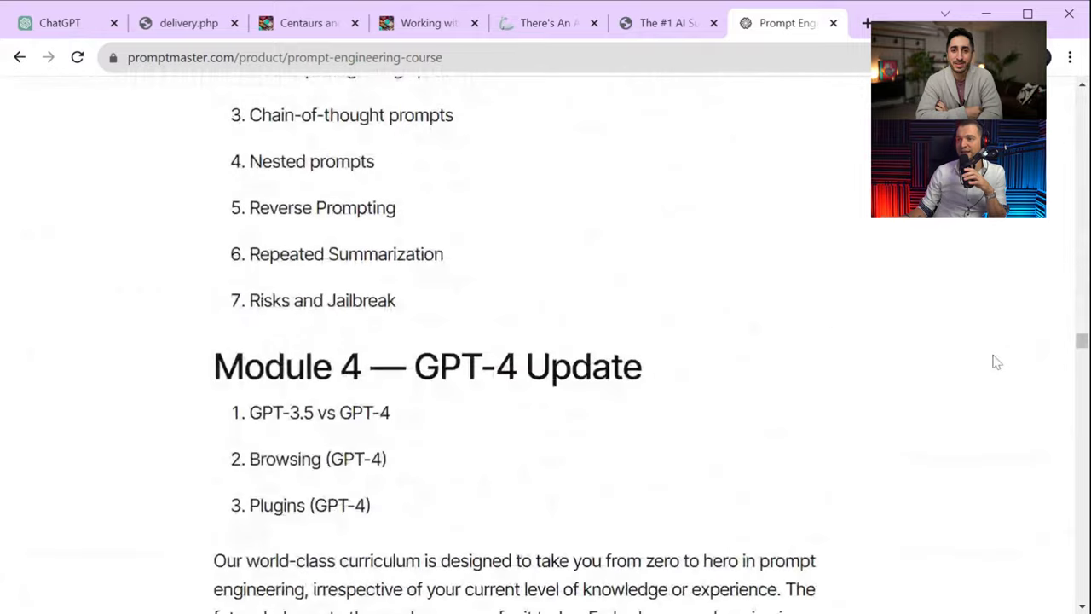
pyautogui.scroll(-20, 998, 362)
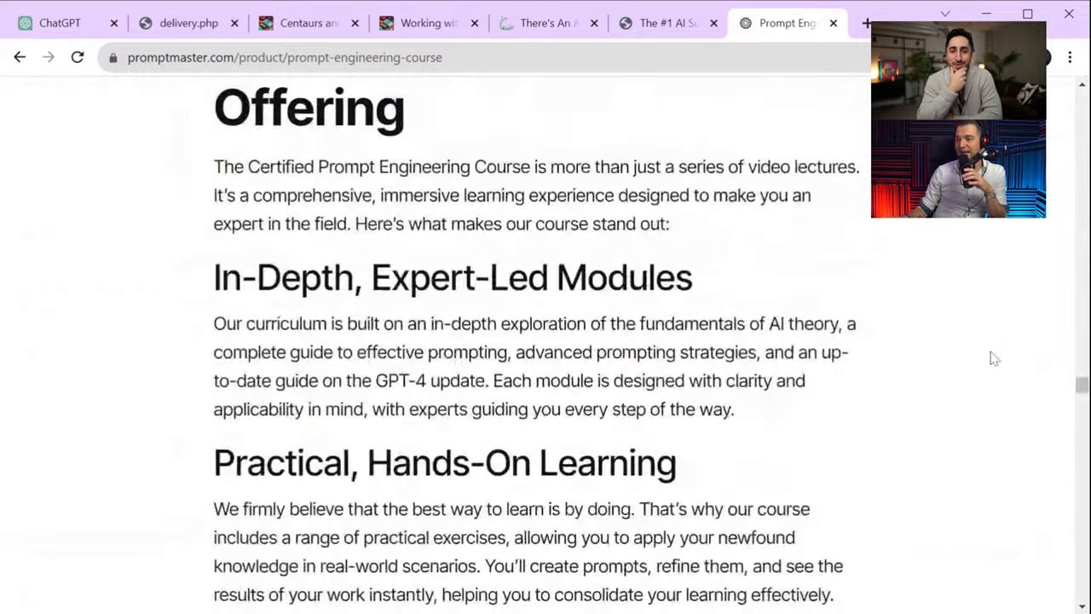
pyautogui.scroll(-20, 994, 359)
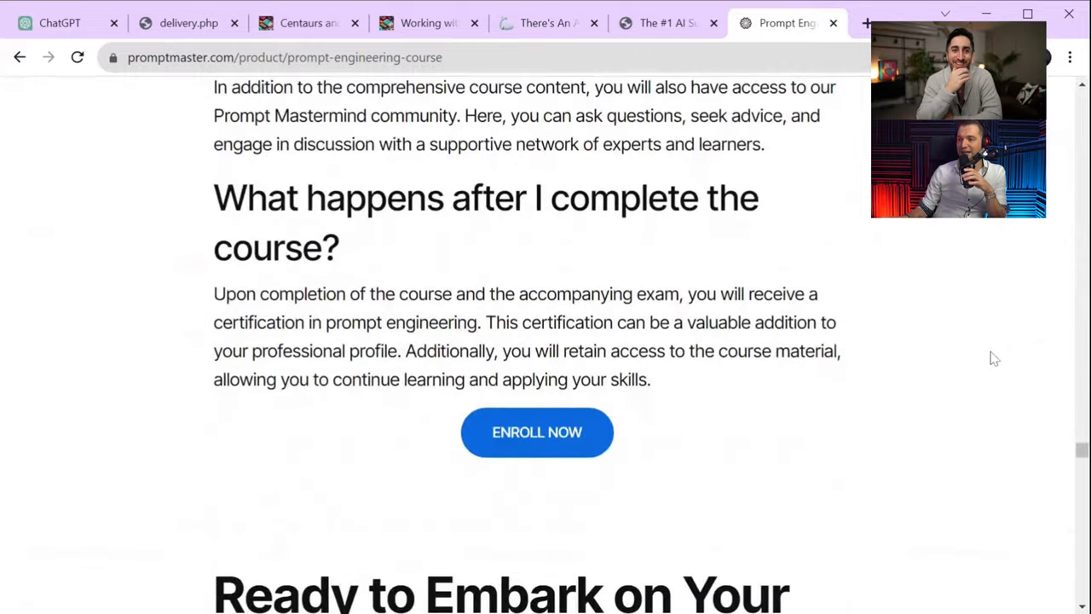
pyautogui.scroll(-20, 994, 358)
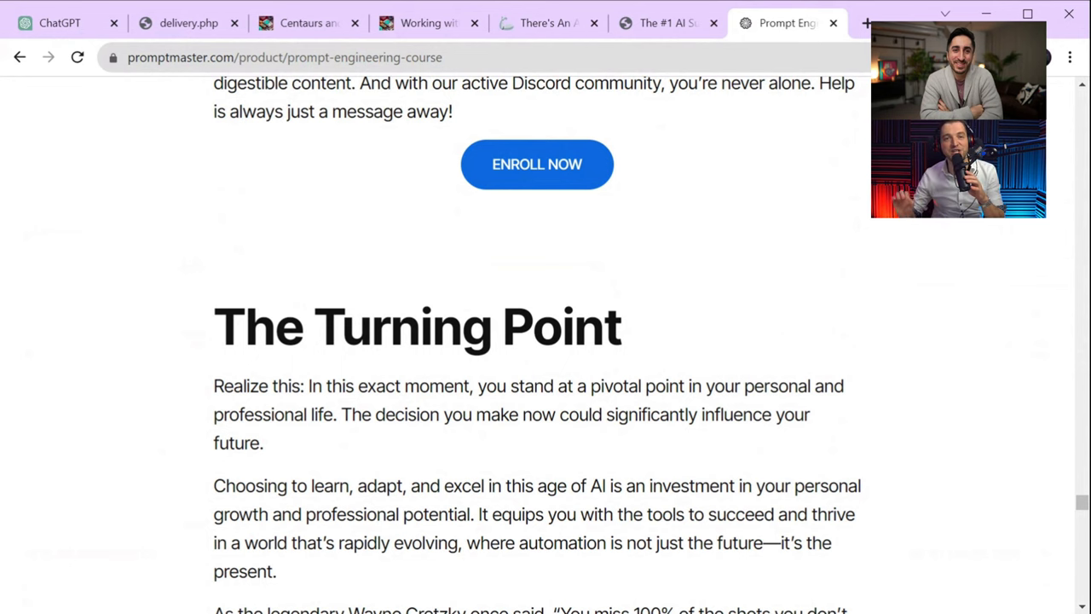
pyautogui.scroll(-3, 848, 267)
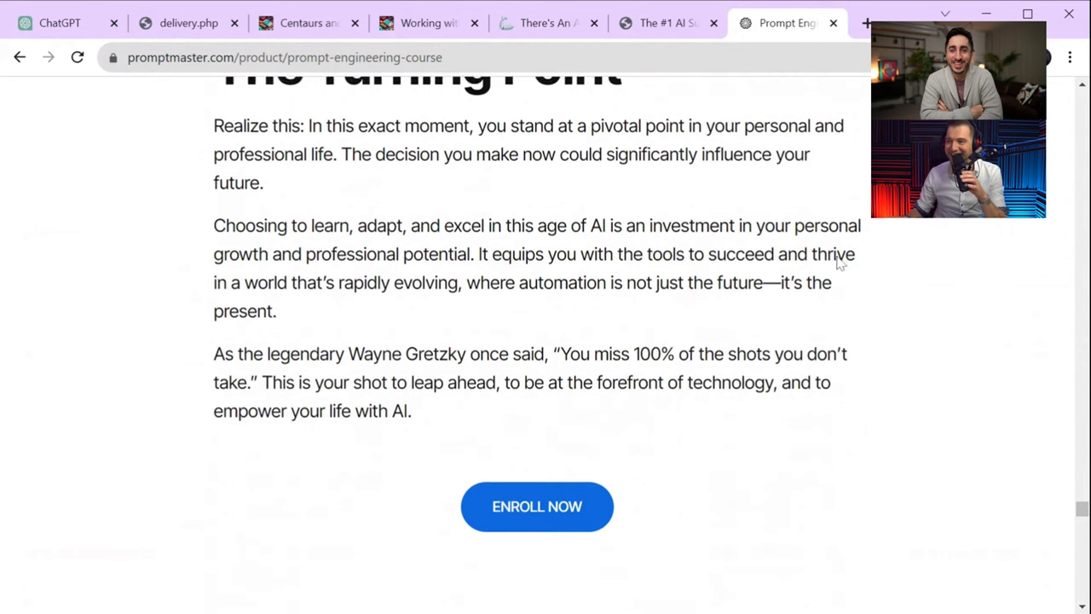
pyautogui.scroll(-15, 840, 260)
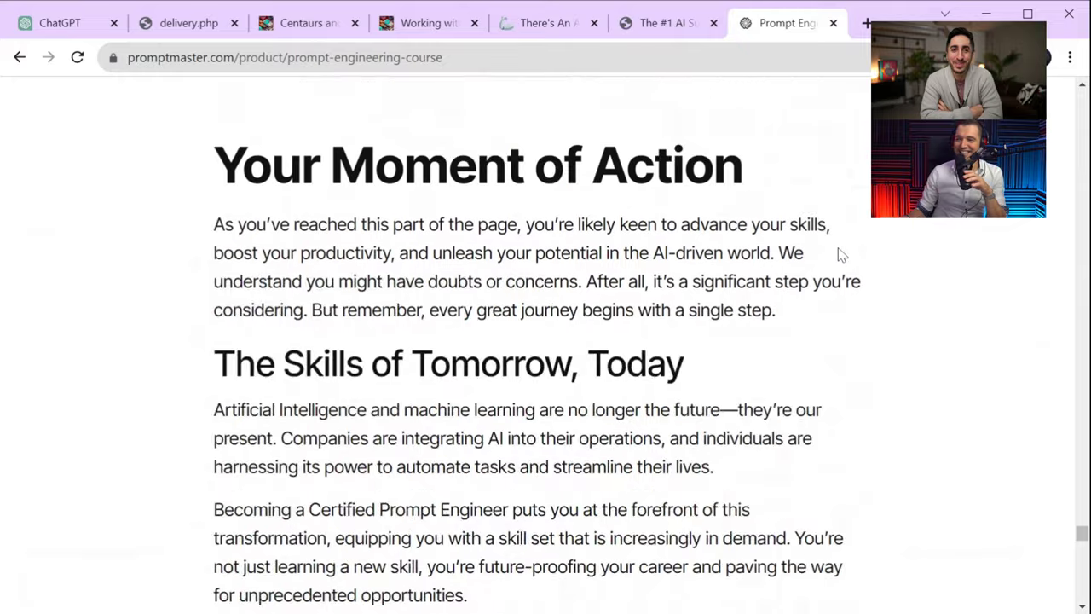
pyautogui.scroll(-10, 835, 251)
pyautogui.scroll(4, 828, 248)
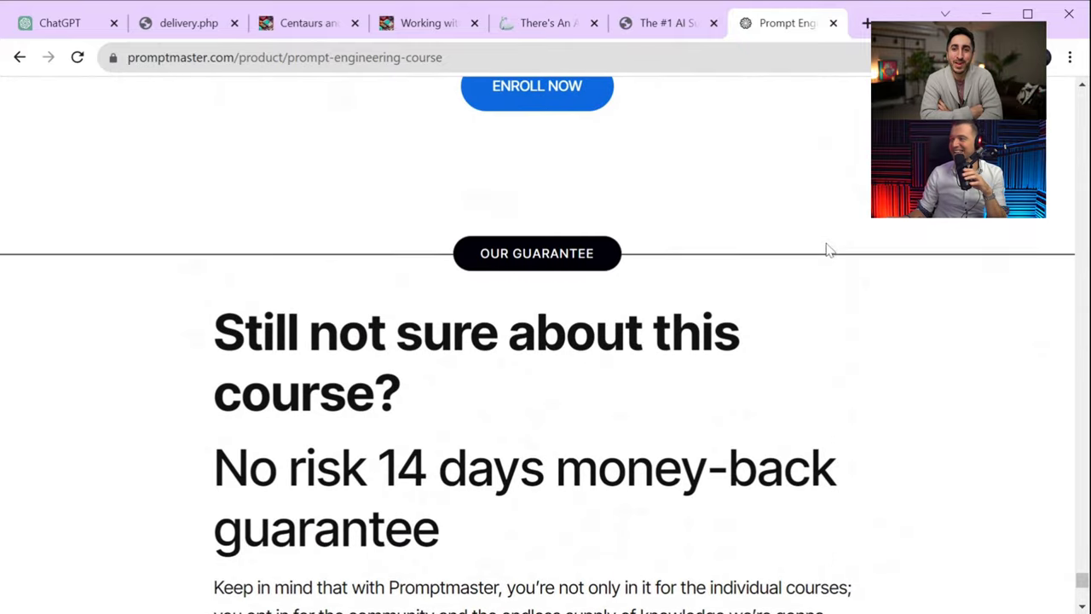
pyautogui.moveTo(1082, 580); pyautogui.dragTo(1080, 96)
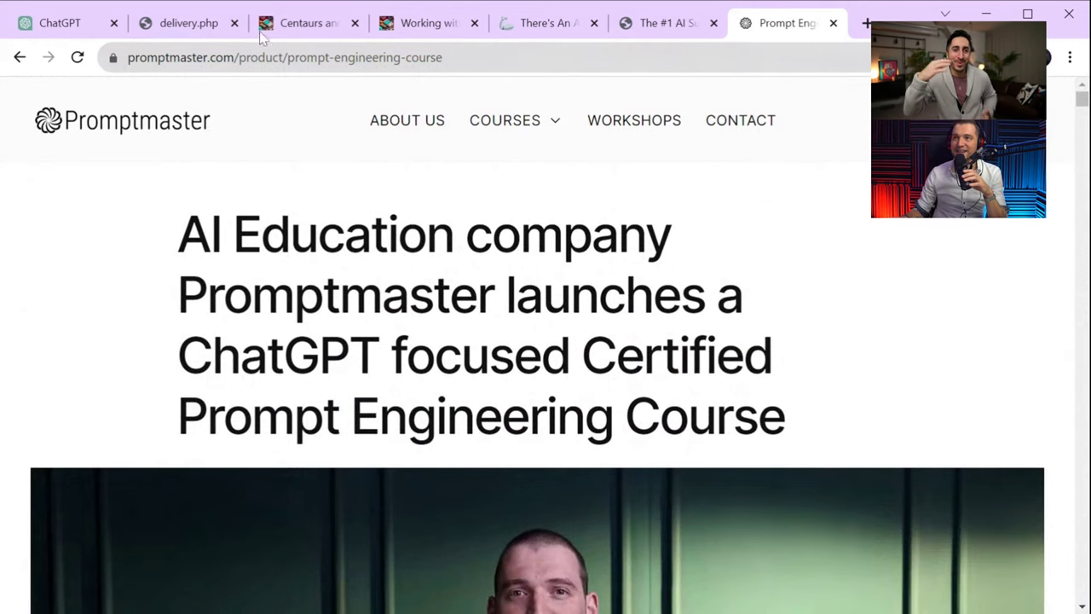
# Open the bundle page at promptmaster.com/bundle and dismiss its cookie notice
pyautogui.moveTo(237, 57); pyautogui.dragTo(442, 57)
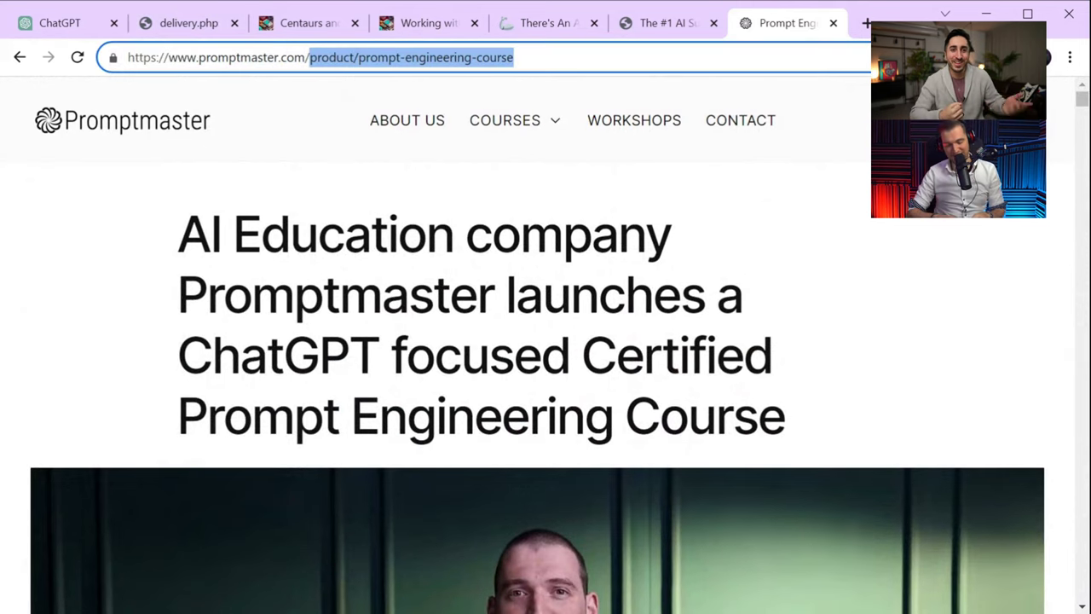
pyautogui.write('bundle')
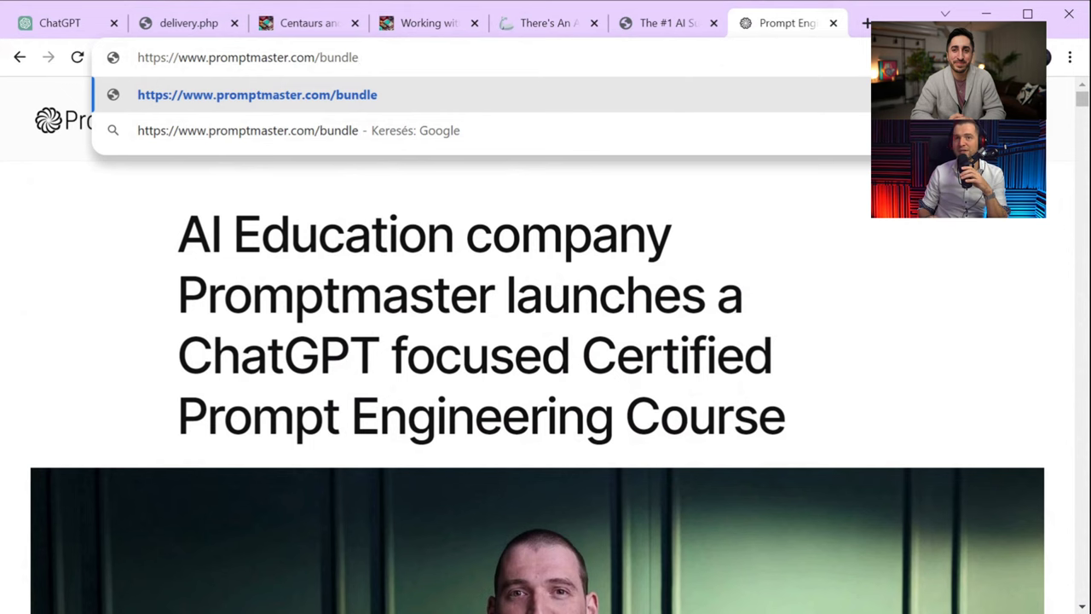
pyautogui.press('Return')
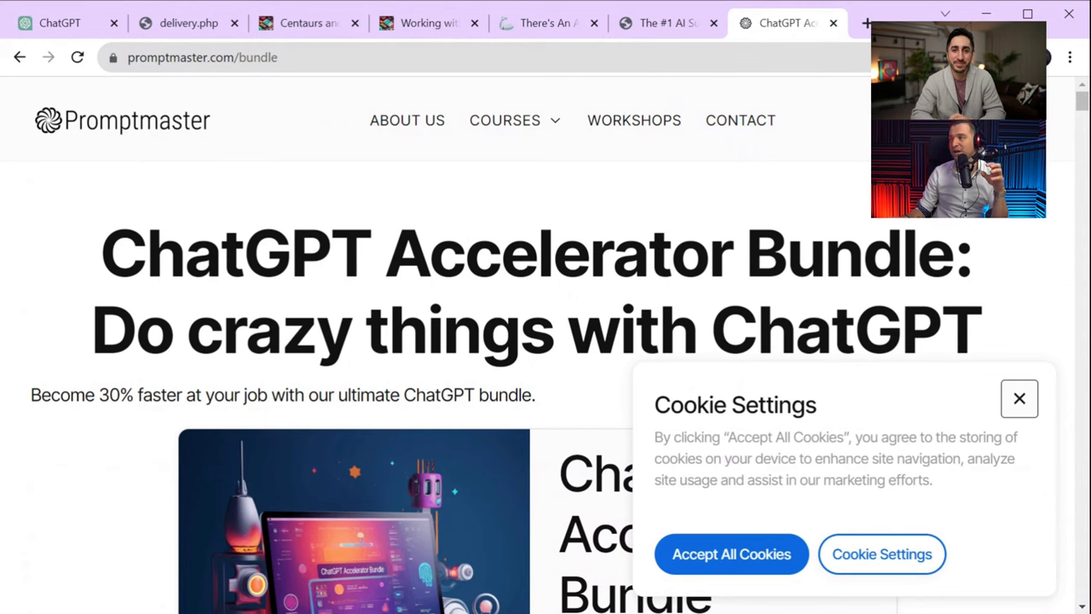
pyautogui.click(1011, 406)
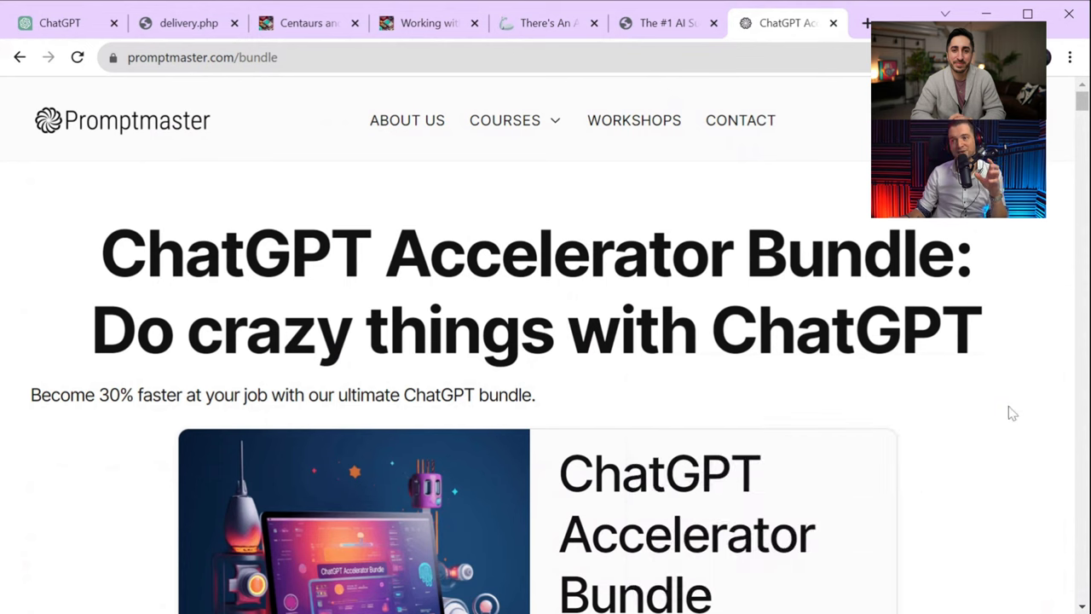
# Examine the ChatGPT Accelerator Bundle page's headline, offer card and customer testimonials
pyautogui.scroll(-2, 316, 228)
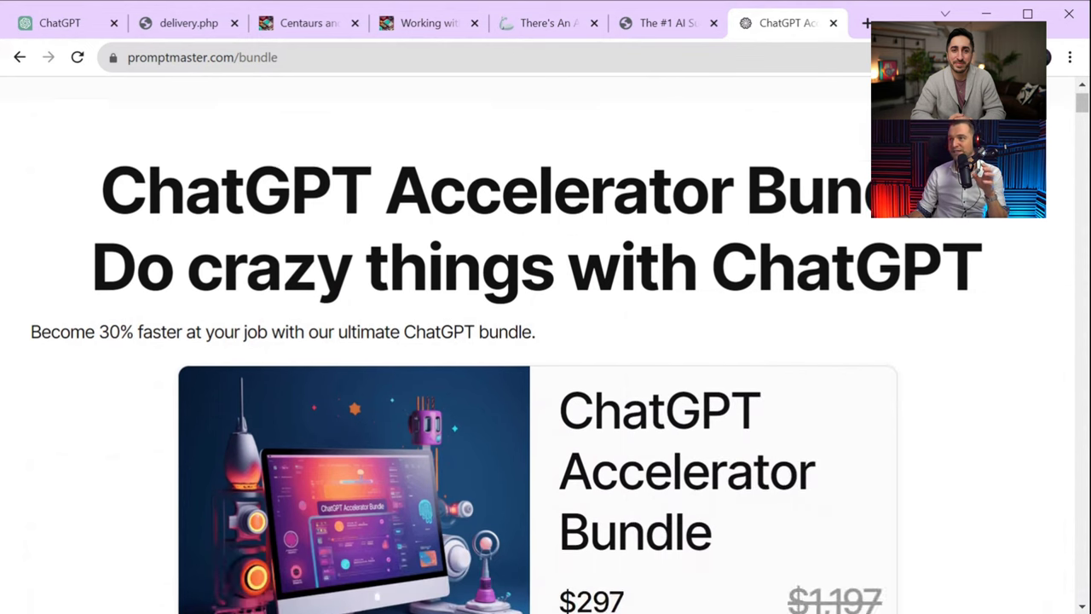
pyautogui.moveTo(30, 230); pyautogui.dragTo(597, 229)
pyautogui.click(597, 229)
pyautogui.scroll(-1, 881, 224)
pyautogui.scroll(2, 881, 223)
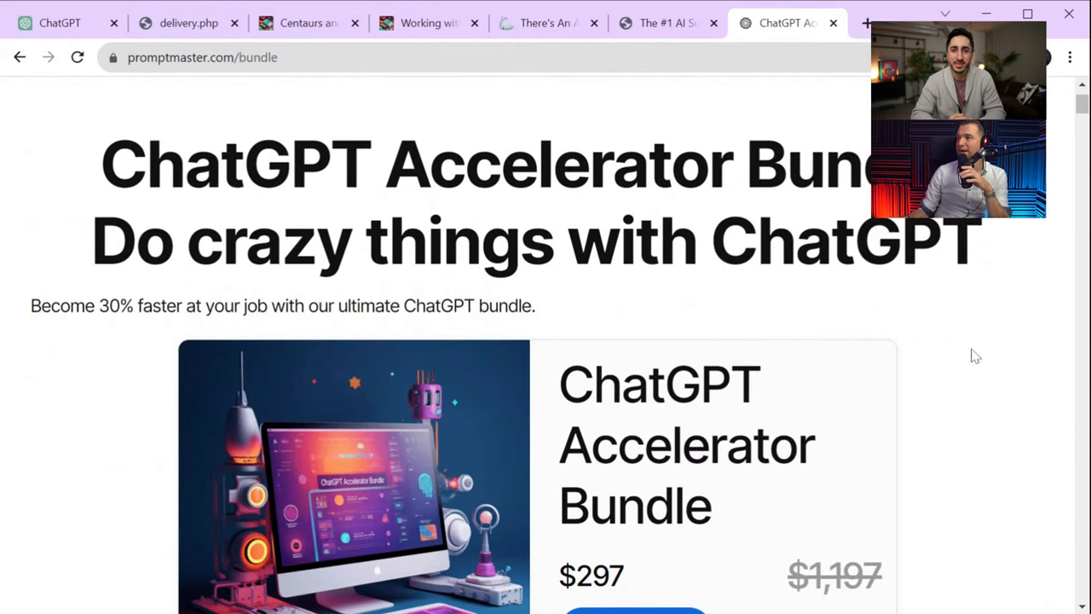
pyautogui.scroll(-10, 991, 350)
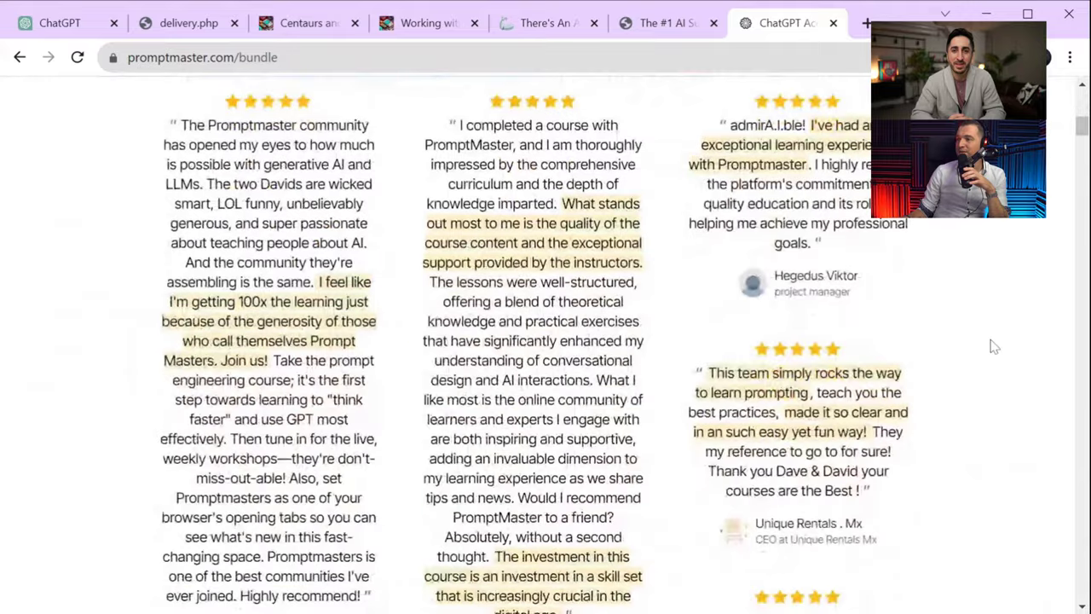
pyautogui.scroll(-6, 993, 345)
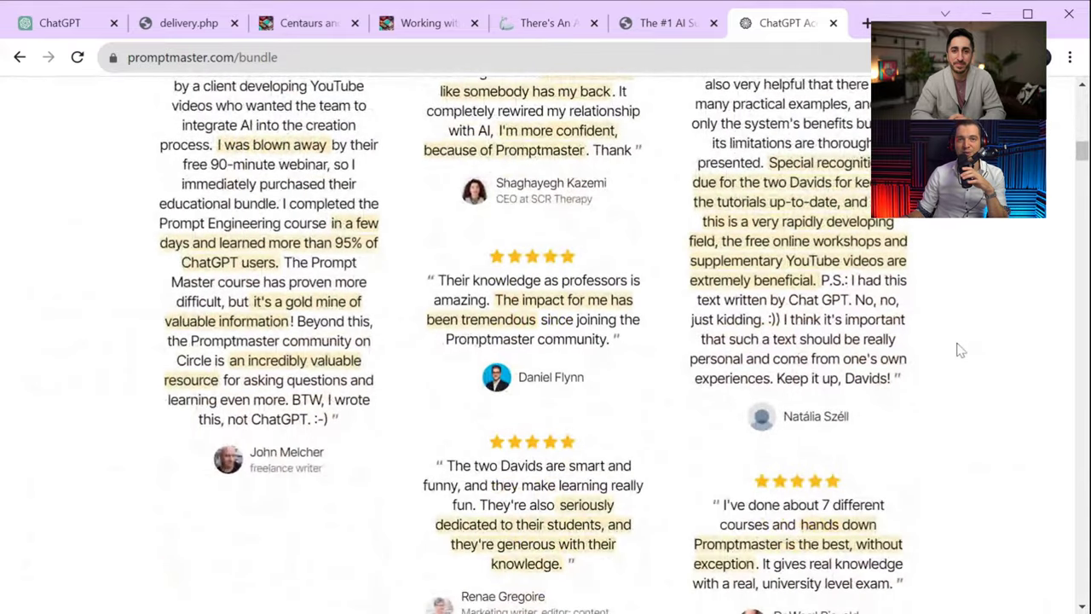
pyautogui.scroll(-3, 959, 348)
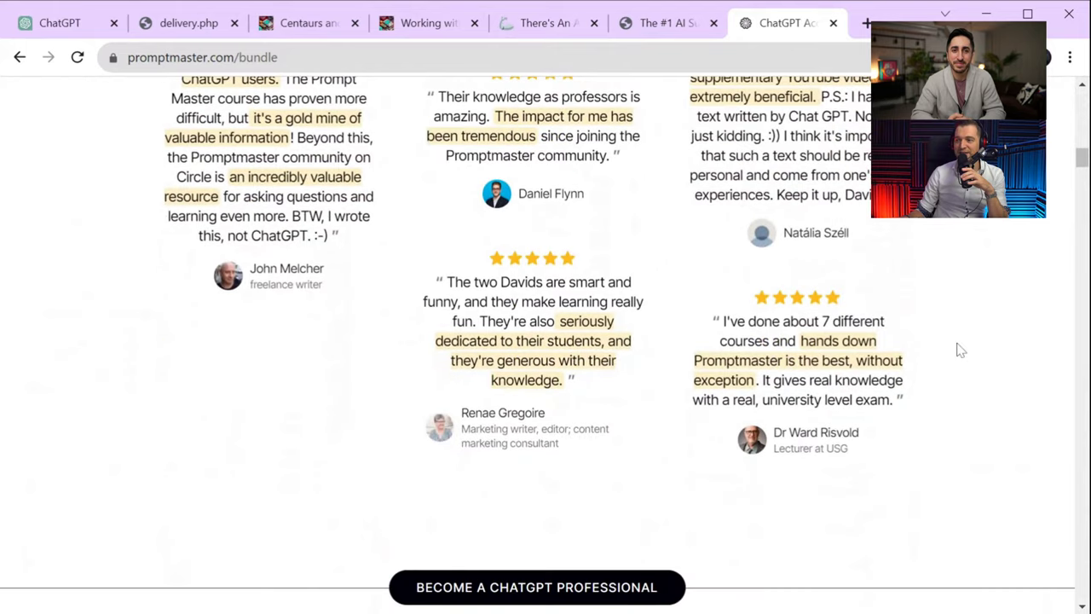
# Read the bundle page's "Why Choose the ChatGPT Accelerator Bundle?" section and its list of intended audiences
pyautogui.scroll(-2, 961, 350)
pyautogui.scroll(-2, 960, 350)
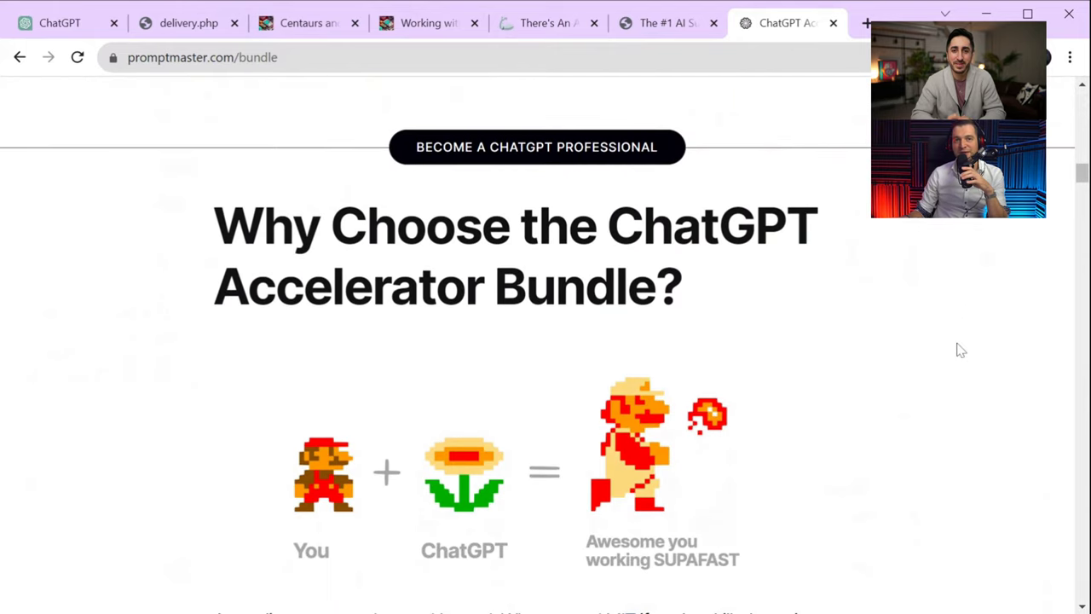
pyautogui.scroll(-2, 960, 351)
pyautogui.scroll(-1, 961, 350)
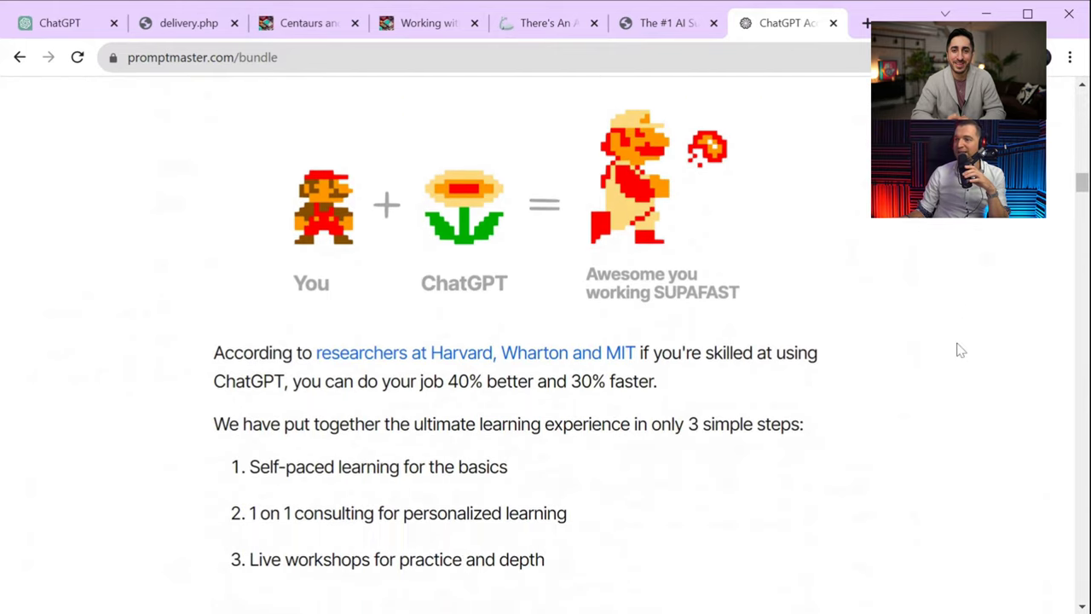
pyautogui.scroll(-1, 545, 341)
pyautogui.scroll(-1, 217, 91)
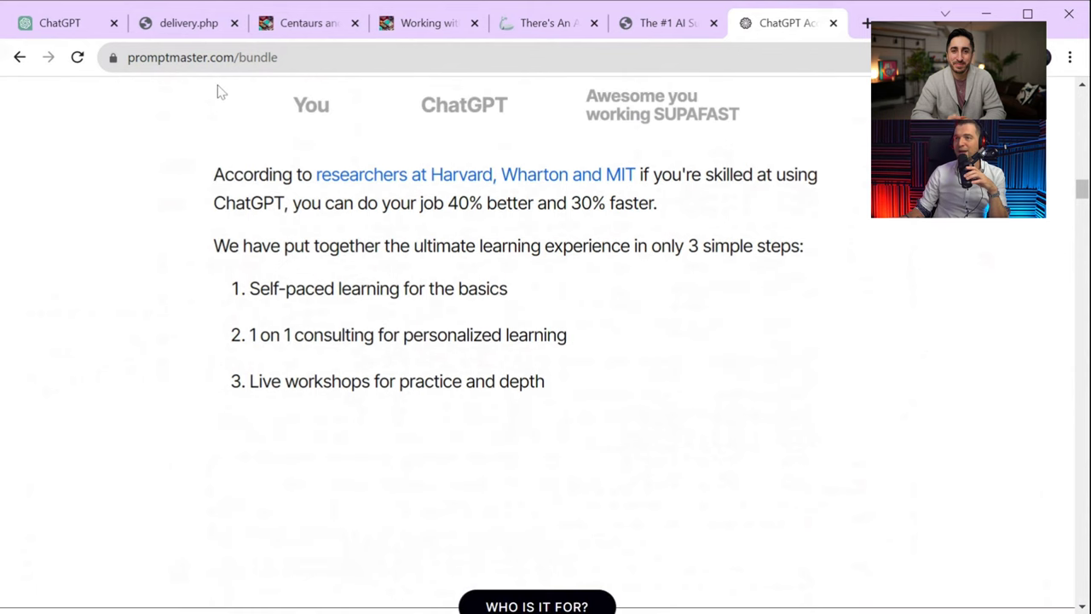
pyautogui.moveTo(212, 174); pyautogui.dragTo(677, 451)
pyautogui.click(674, 449)
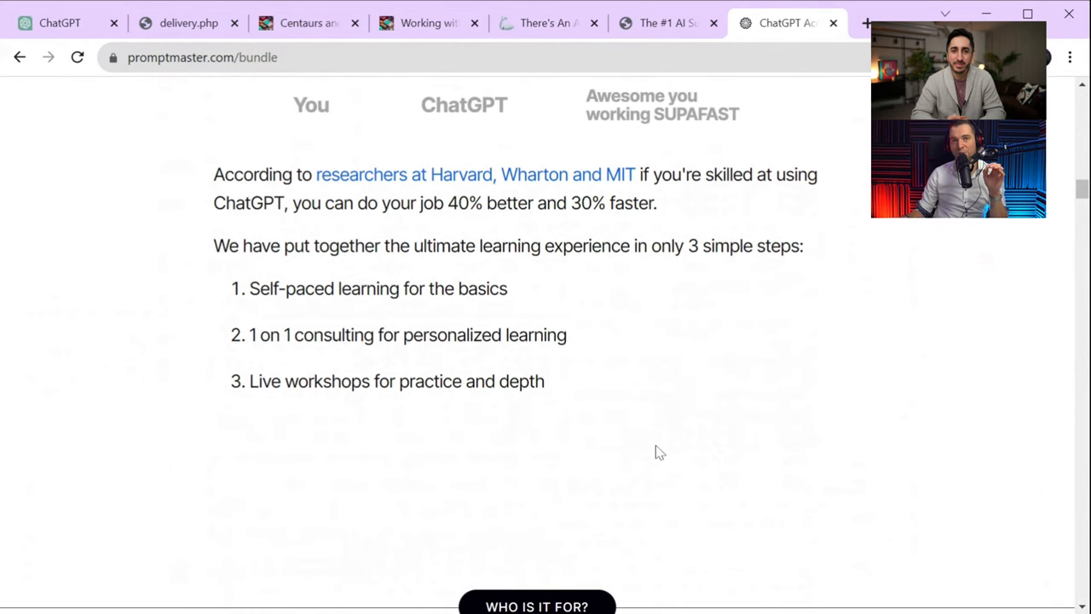
pyautogui.scroll(-5, 668, 452)
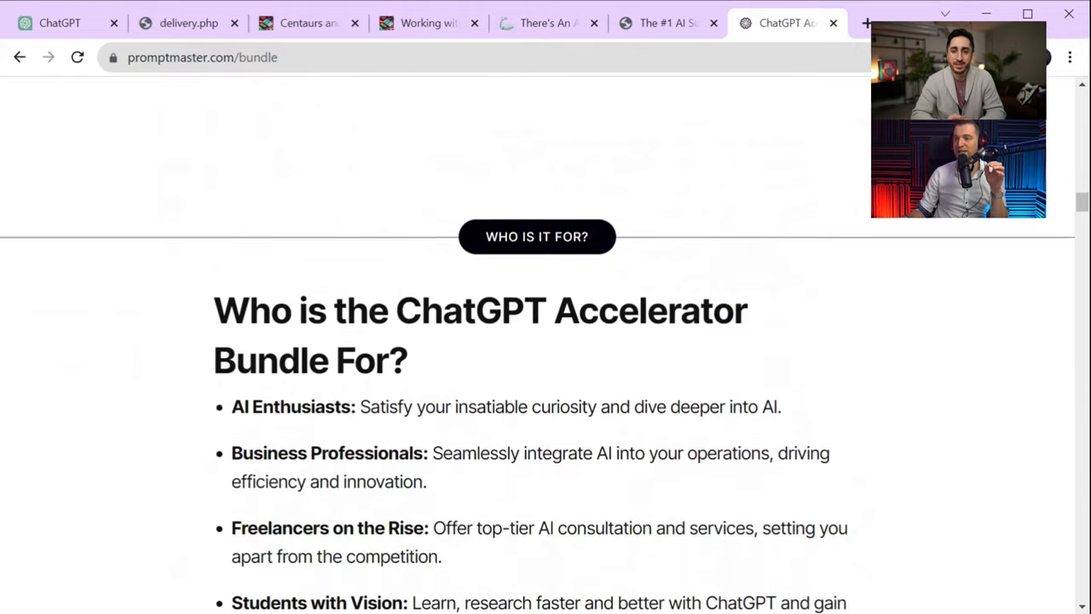
pyautogui.scroll(-1, 679, 440)
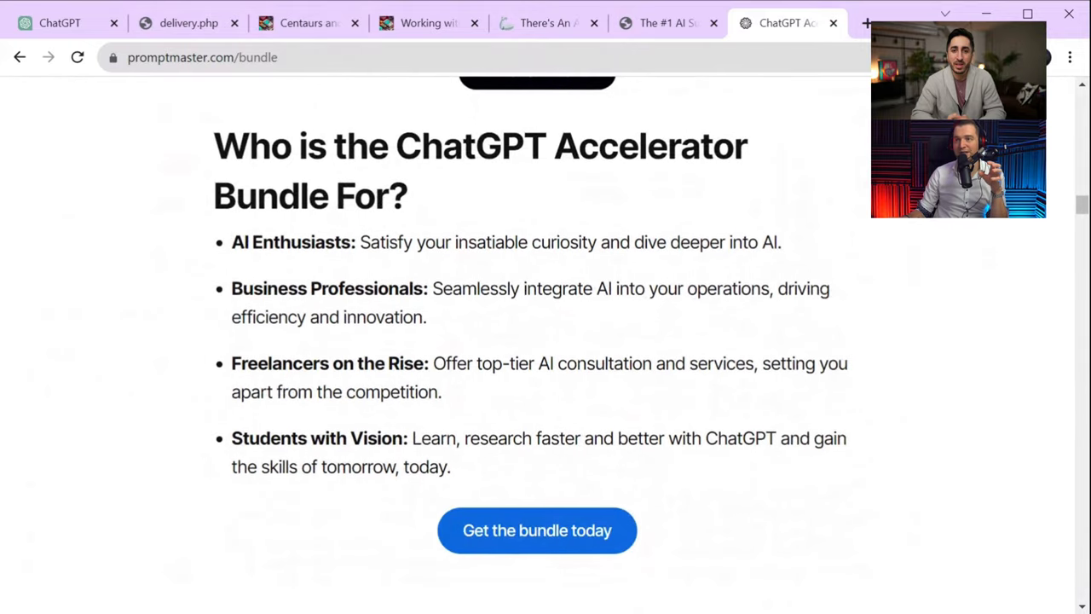
pyautogui.scroll(-1, 825, 411)
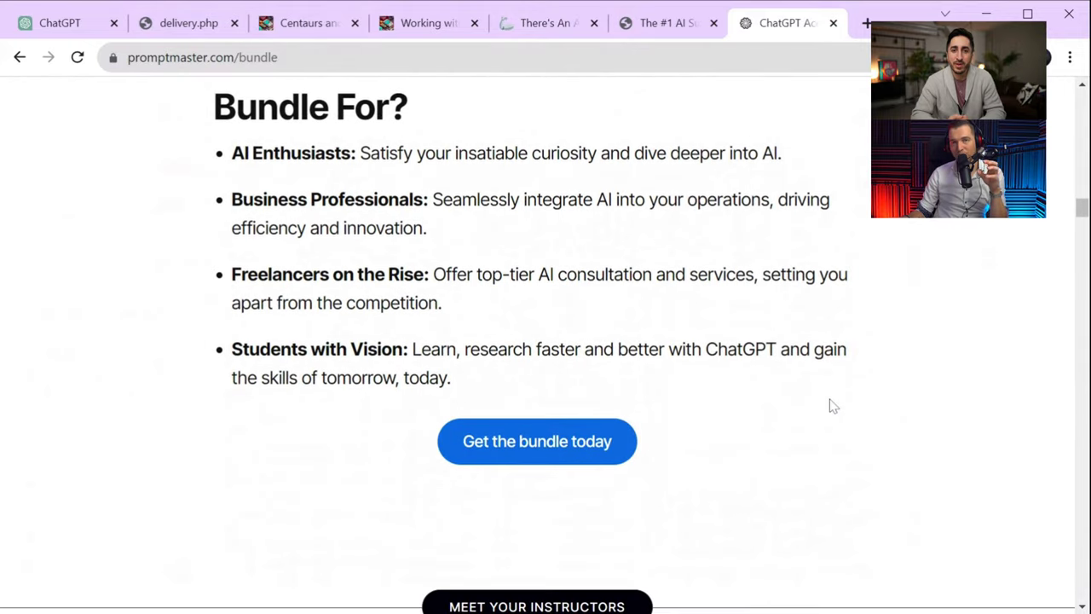
# Review the bundle page's instructors, included products, and Prompt Engineering Course description and curriculum
pyautogui.scroll(-13, 834, 406)
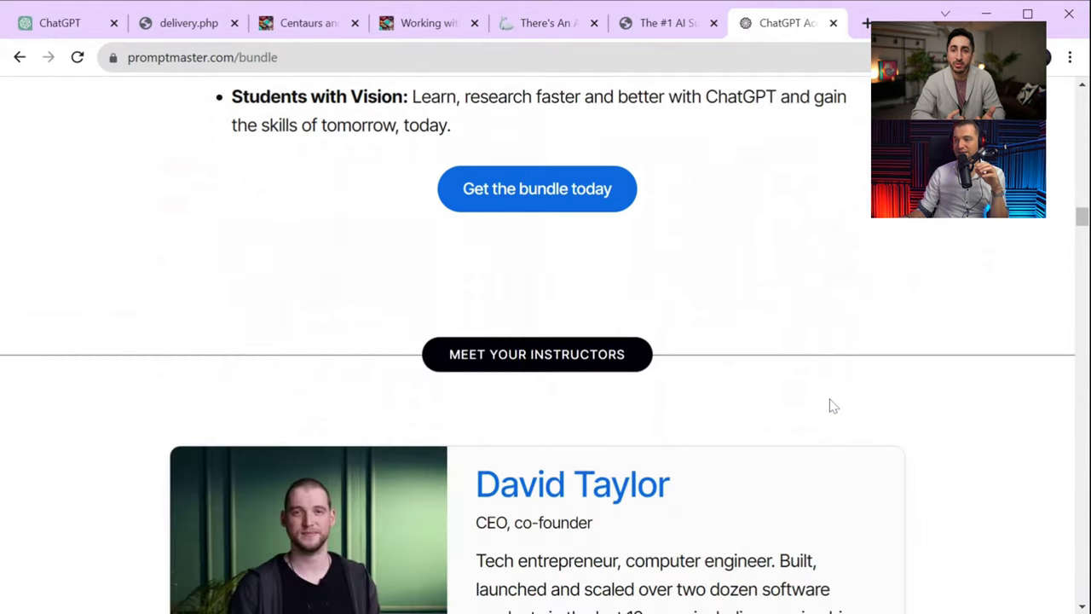
pyautogui.scroll(-8, 834, 407)
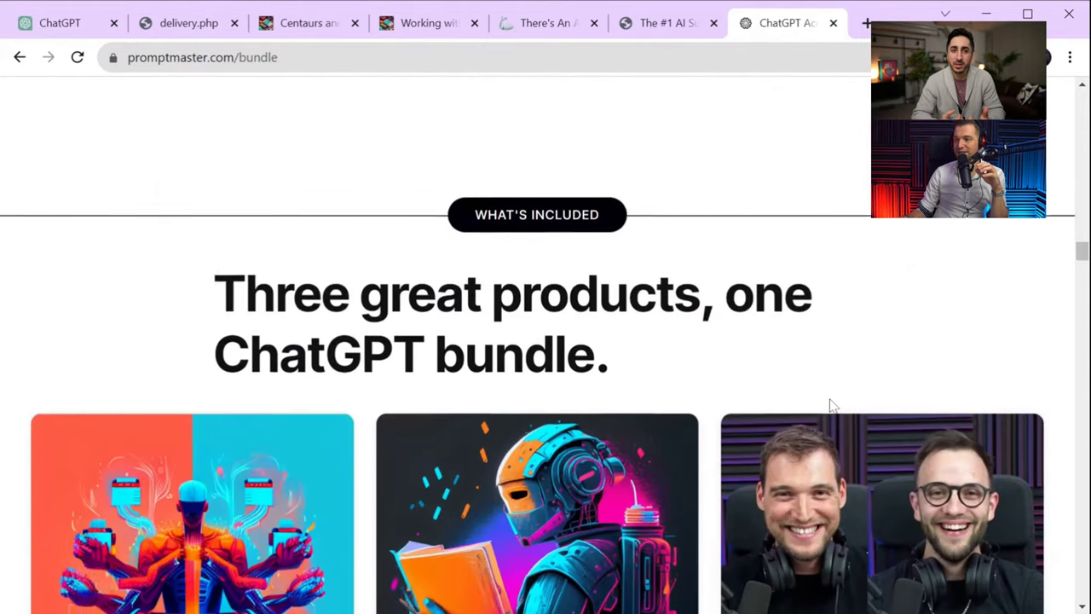
pyautogui.scroll(-6, 834, 407)
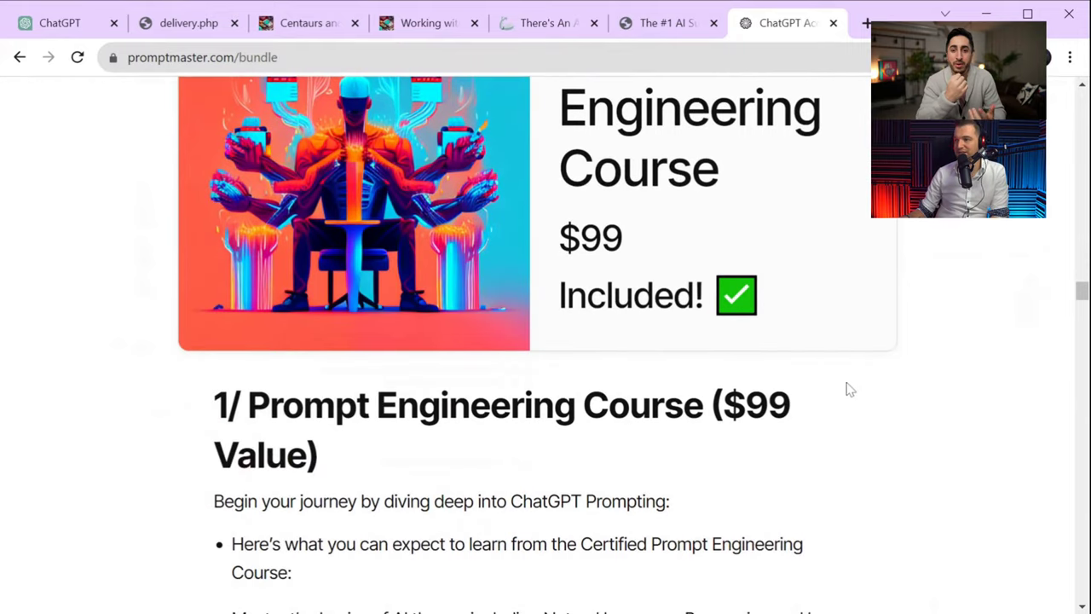
pyautogui.scroll(2, 986, 365)
pyautogui.scroll(-5, 979, 400)
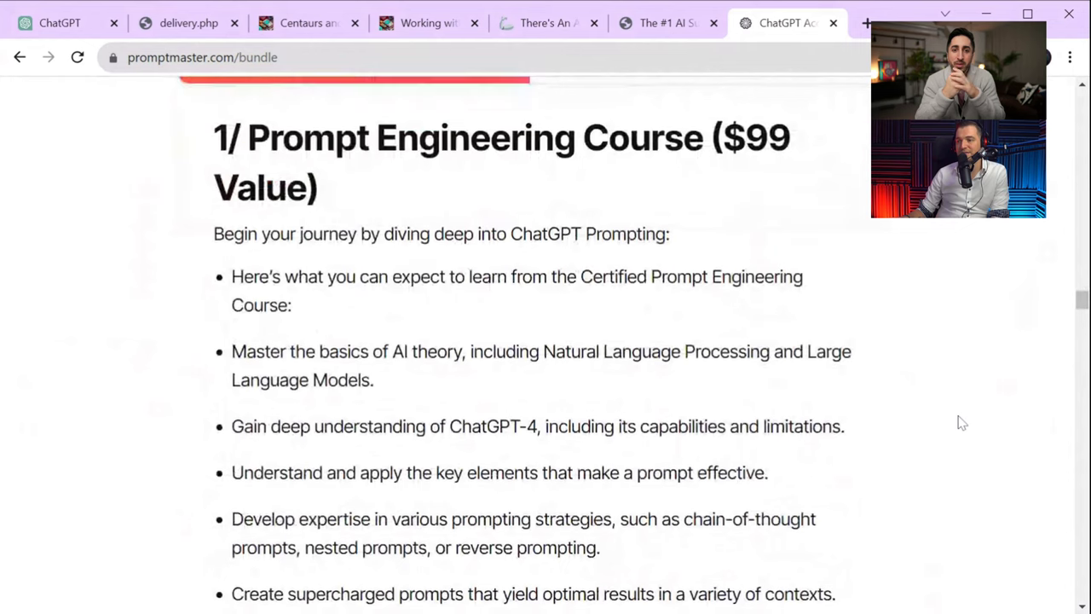
pyautogui.scroll(-2, 956, 424)
pyautogui.scroll(1, 957, 425)
pyautogui.scroll(10, 957, 427)
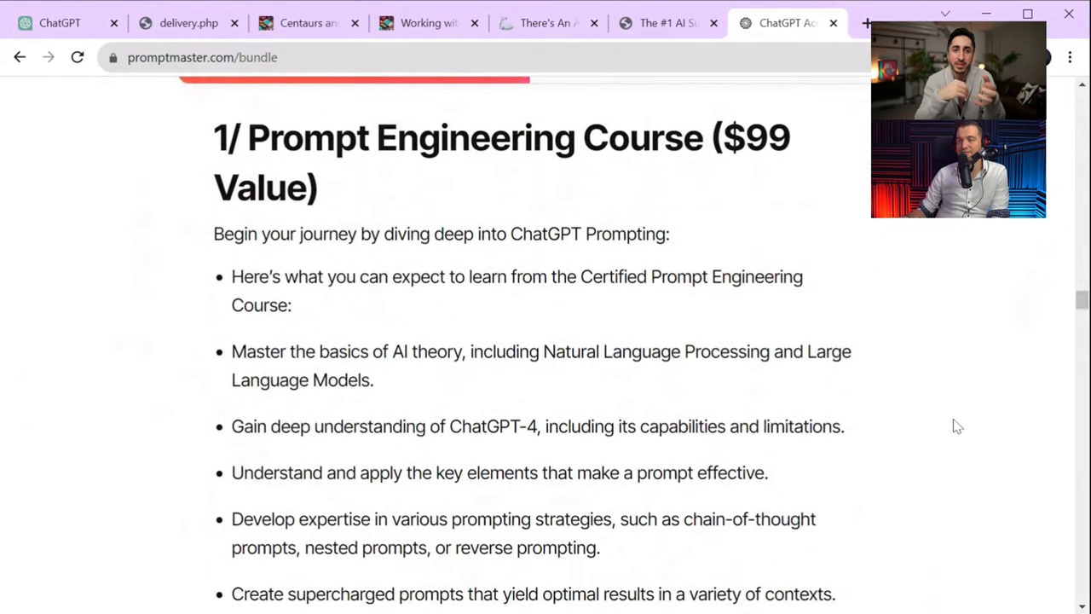
pyautogui.scroll(4, 957, 429)
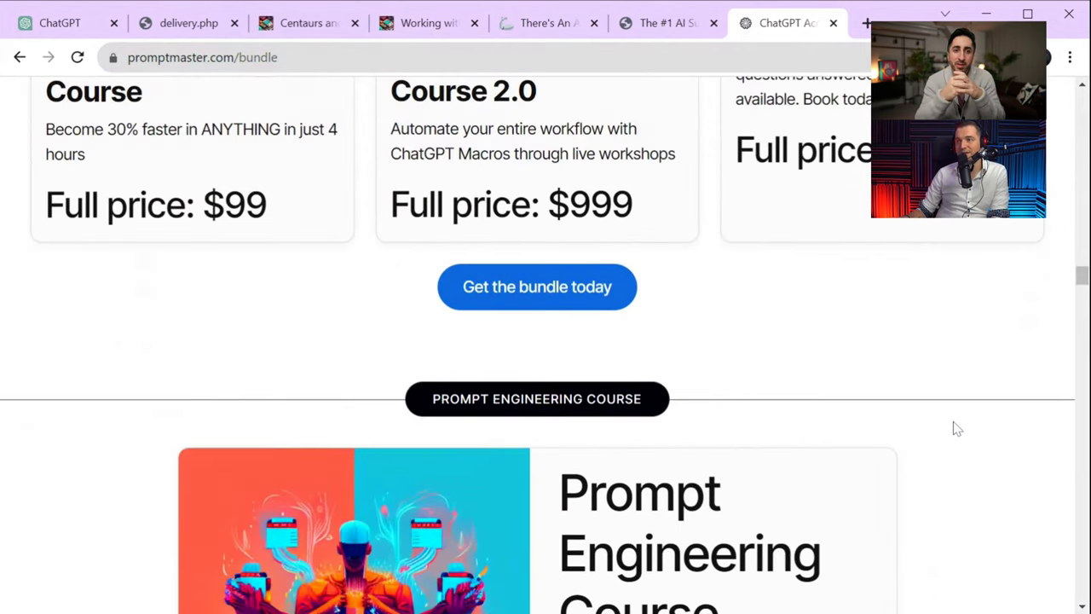
pyautogui.scroll(-3, 955, 431)
pyautogui.scroll(-10, 956, 430)
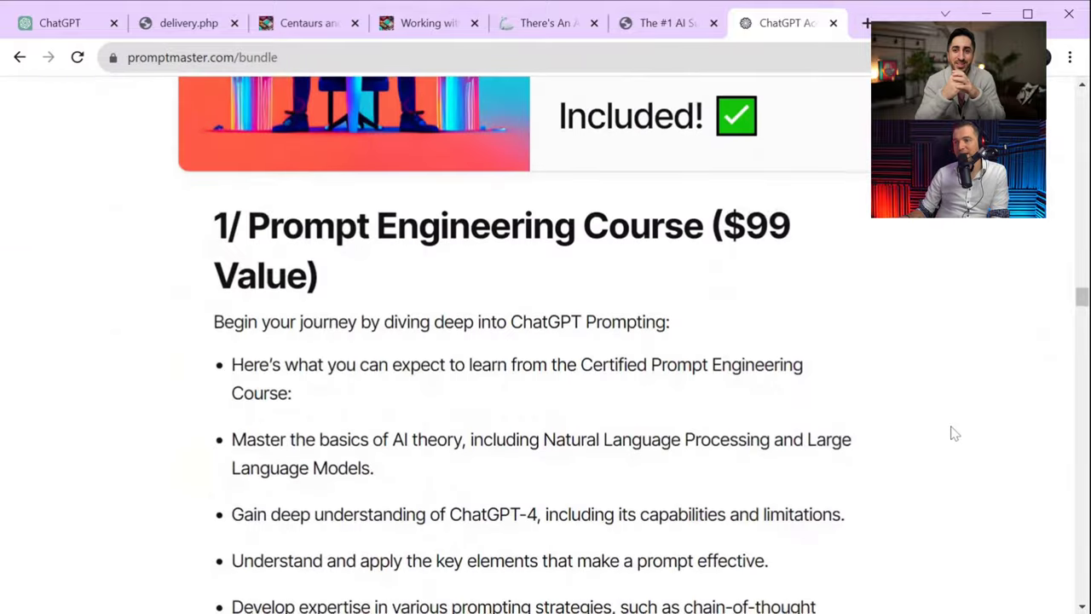
pyautogui.scroll(-13, 1079, 341)
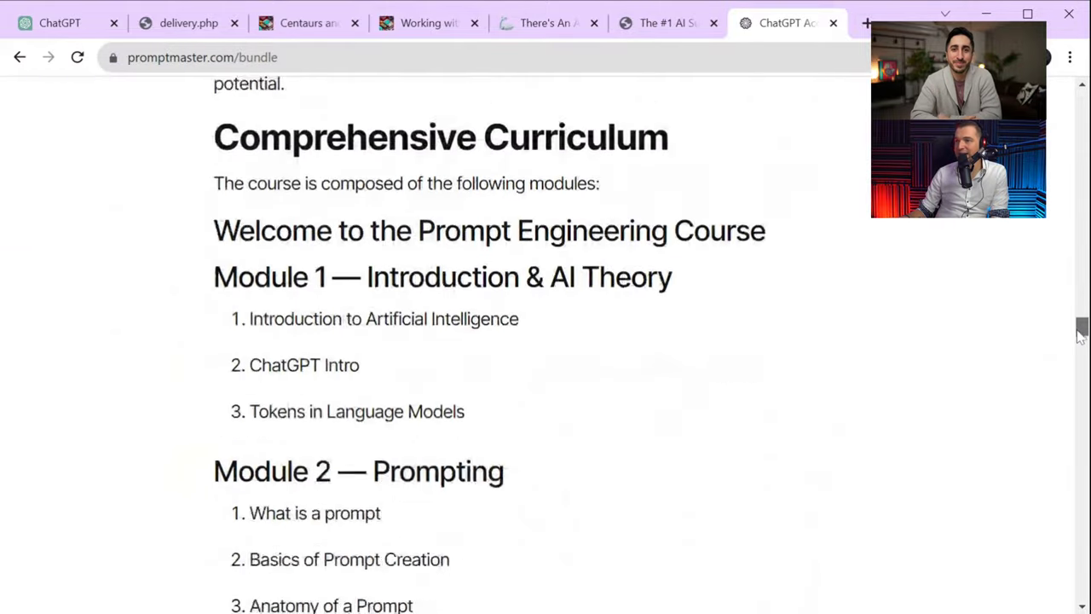
# Examine the bundle page's private session and limited offer sections, down to the footer and back to the offer's benefits
pyautogui.scroll(-4, 1079, 365)
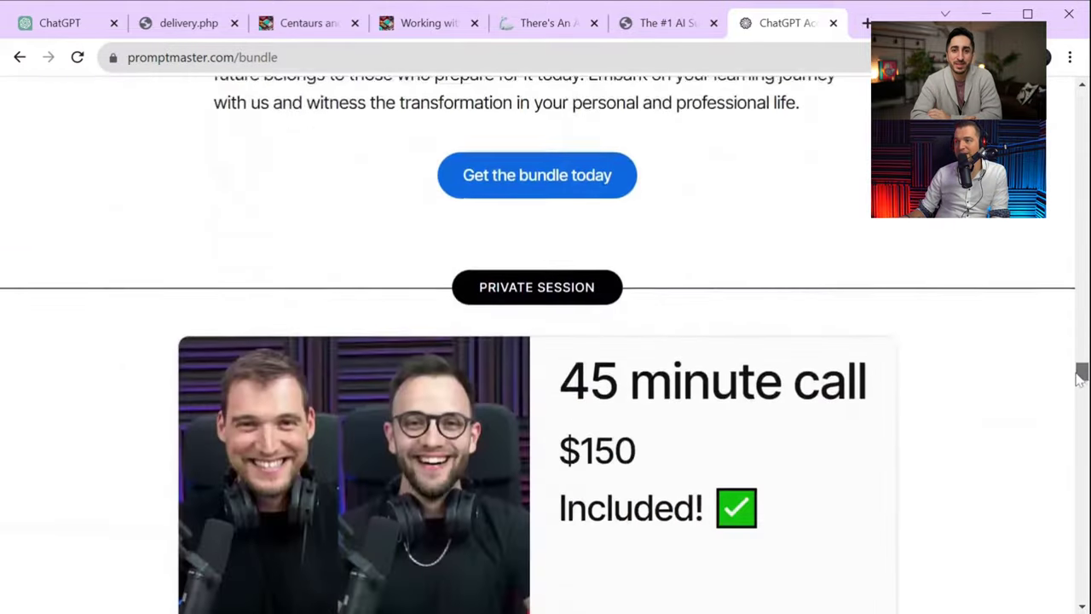
pyautogui.scroll(4, 1076, 366)
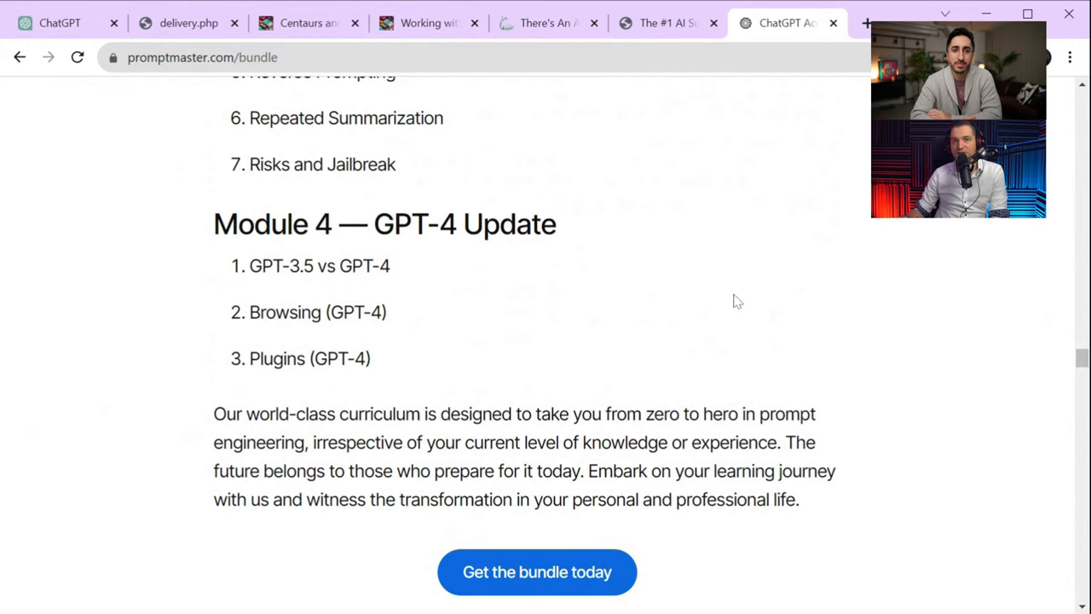
pyautogui.scroll(-15, 745, 287)
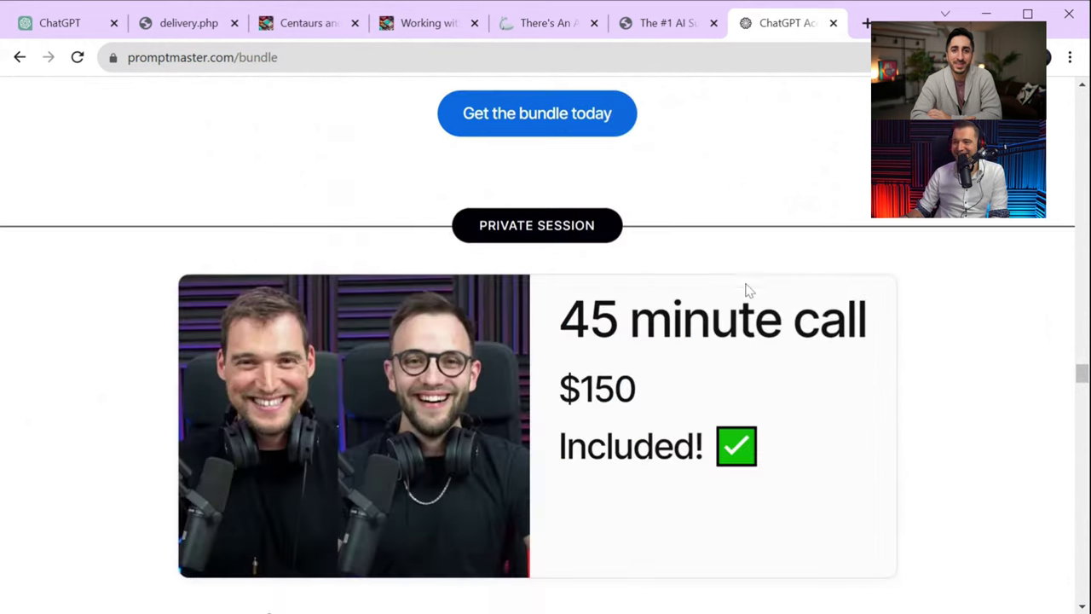
pyautogui.scroll(-20, 743, 287)
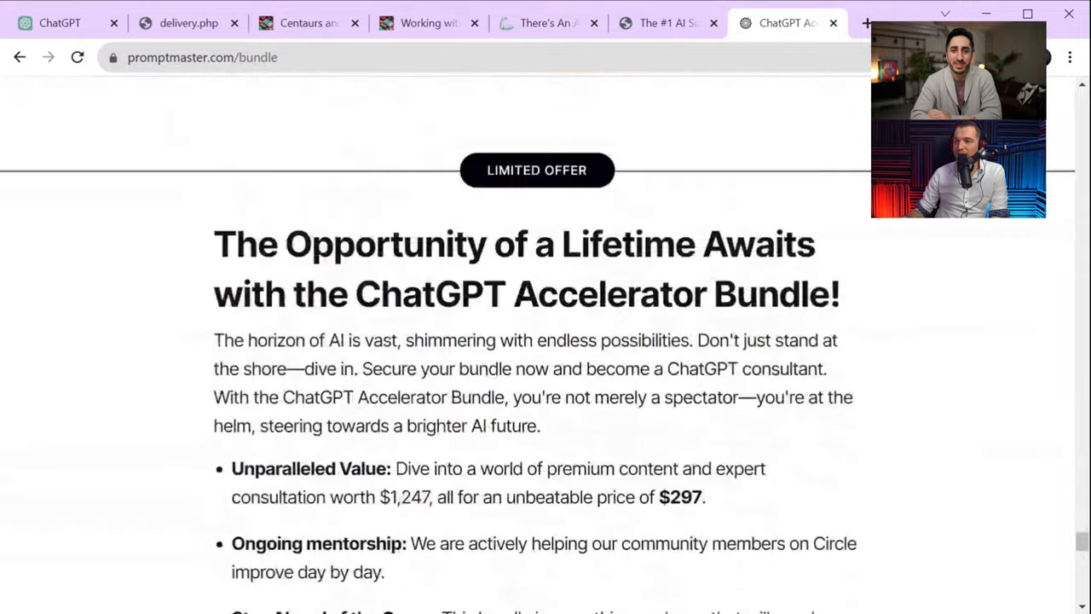
pyautogui.scroll(-10, 745, 288)
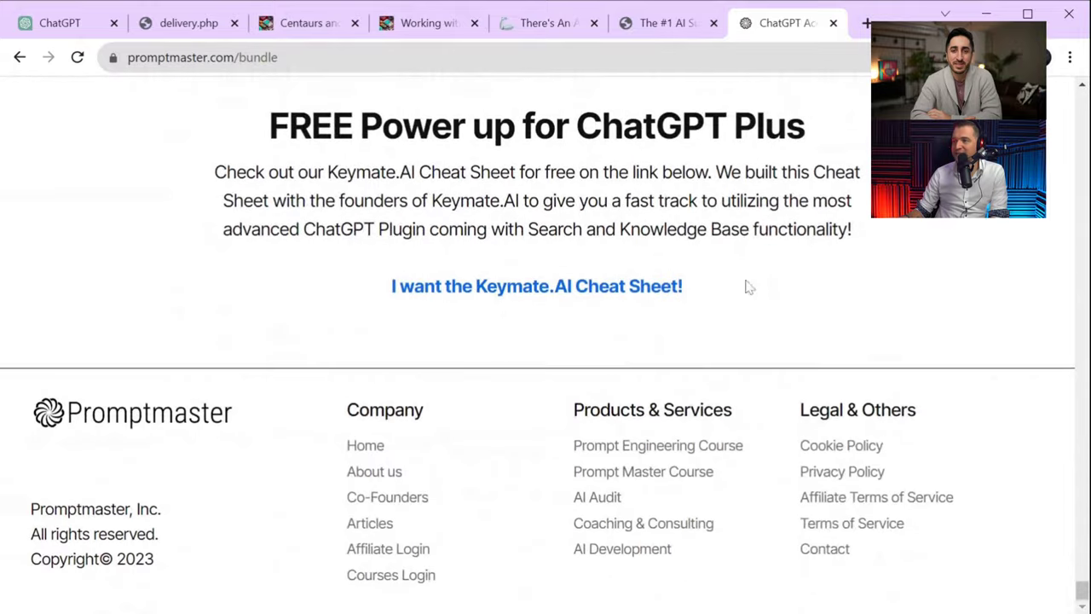
pyautogui.scroll(10, 942, 297)
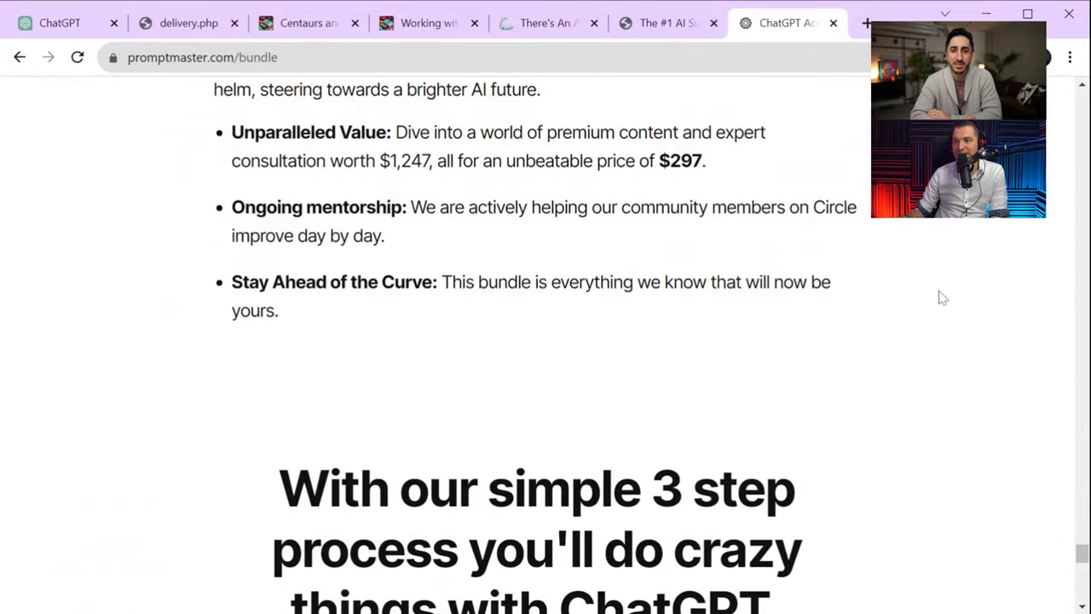
pyautogui.scroll(5, 942, 296)
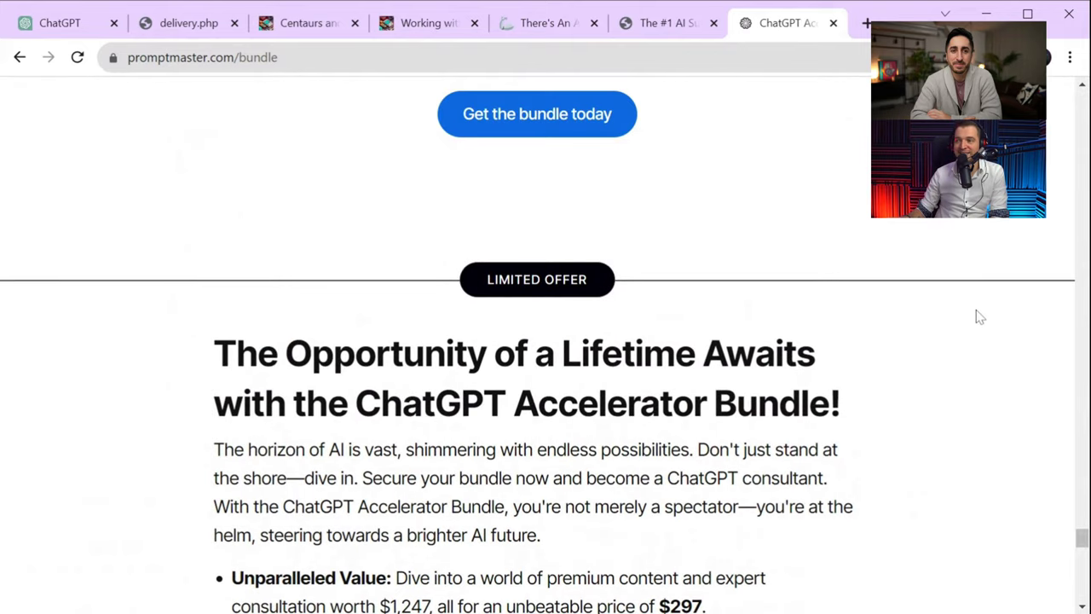
pyautogui.scroll(-4, 933, 375)
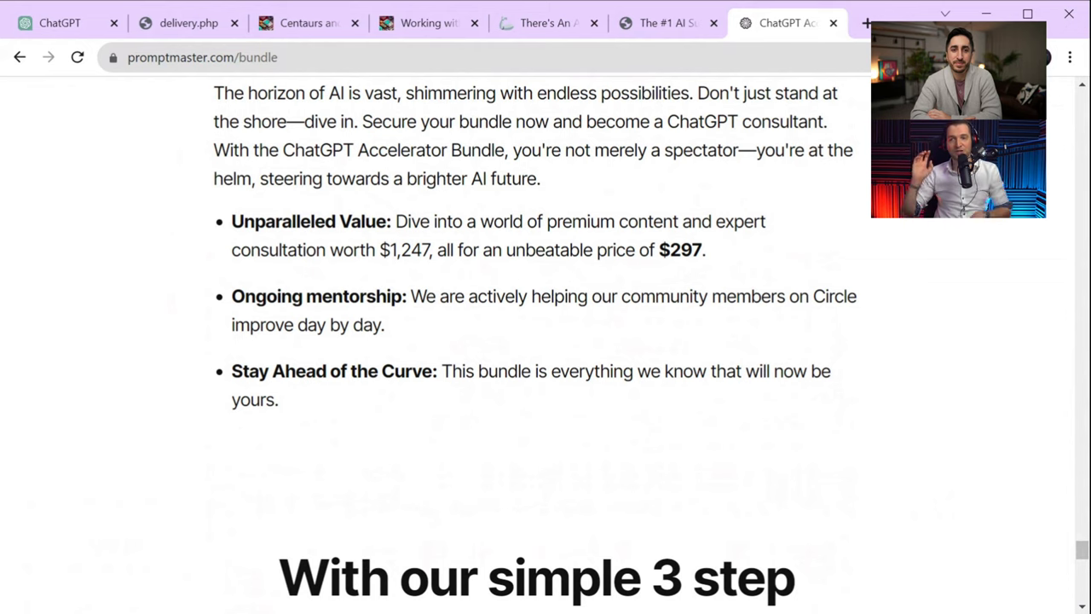
pyautogui.click(223, 57)
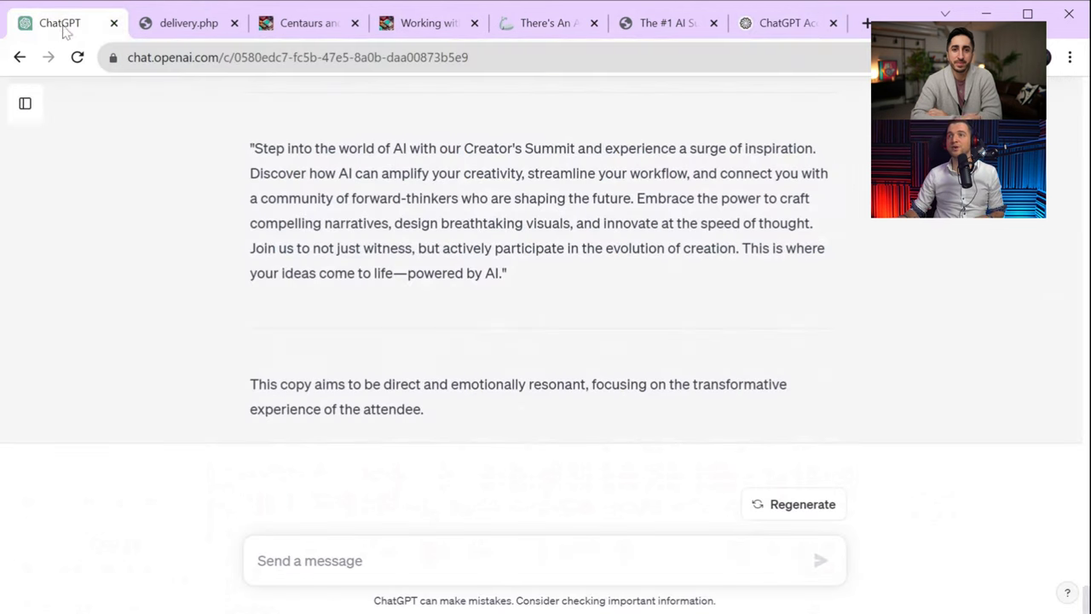
# Return to the ChatGPT conversation and review the headline prompt, the benefit-focused rewrite prompt and the executed copy
pyautogui.click(58, 21)
pyautogui.scroll(15, 469, 256)
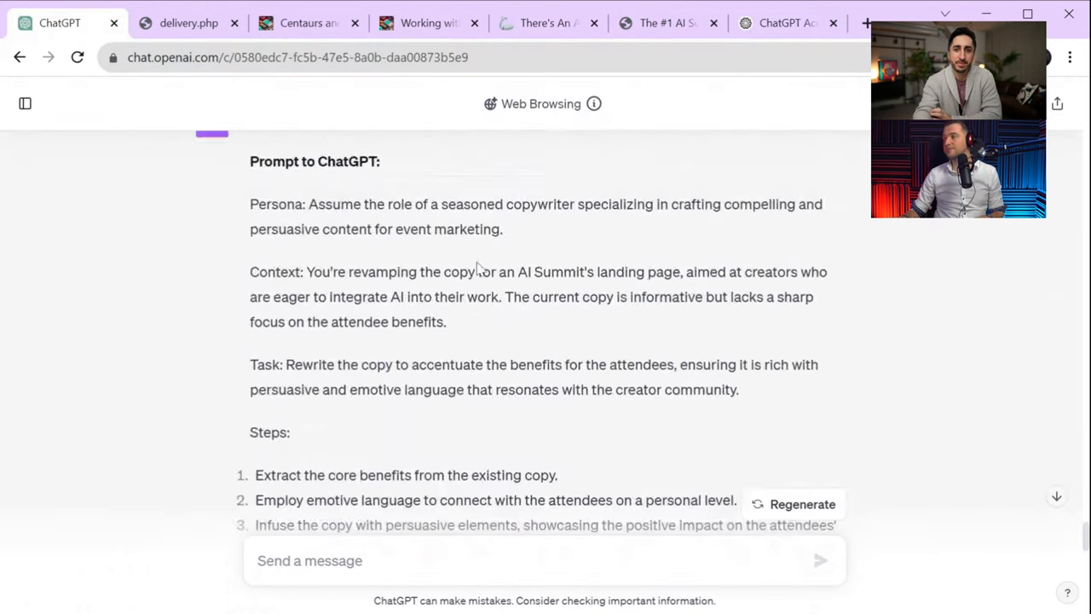
pyautogui.scroll(4, 1084, 520)
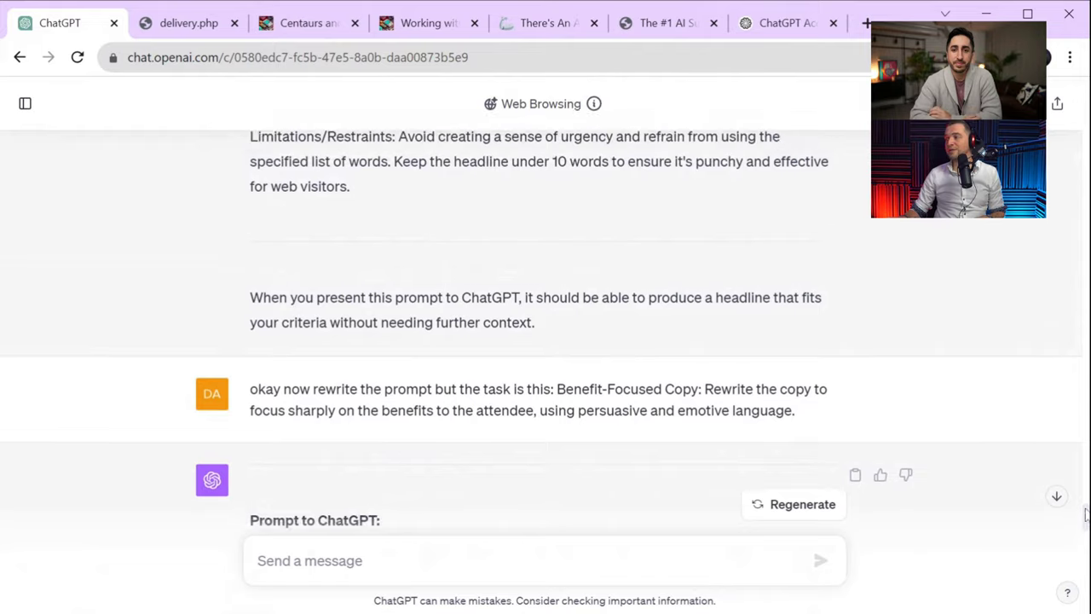
pyautogui.scroll(-4, 841, 462)
pyautogui.scroll(-2, 315, 351)
pyautogui.scroll(15, 314, 351)
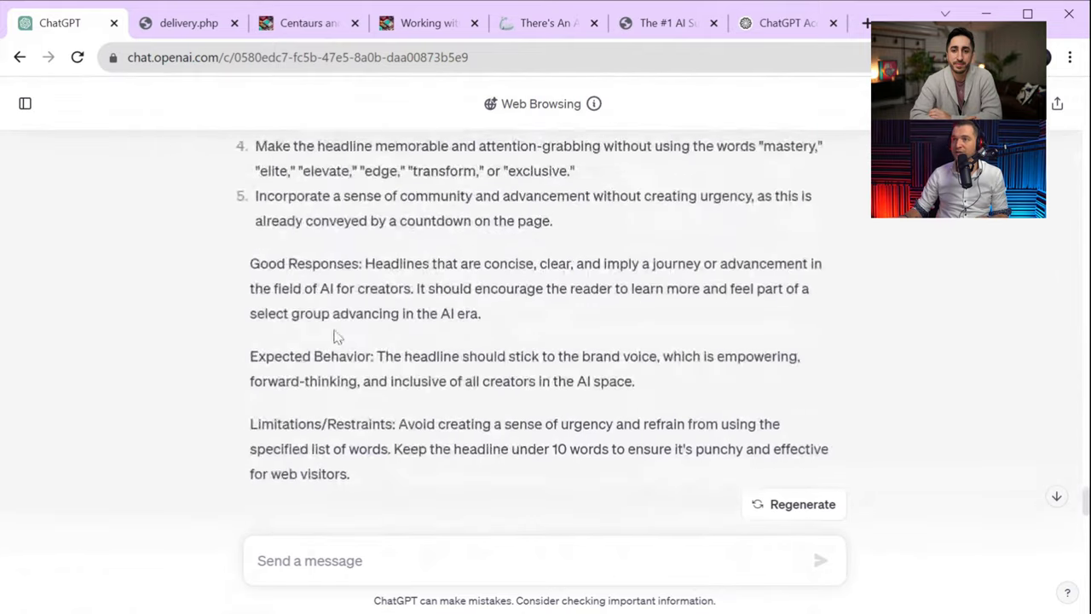
pyautogui.scroll(-12, 417, 245)
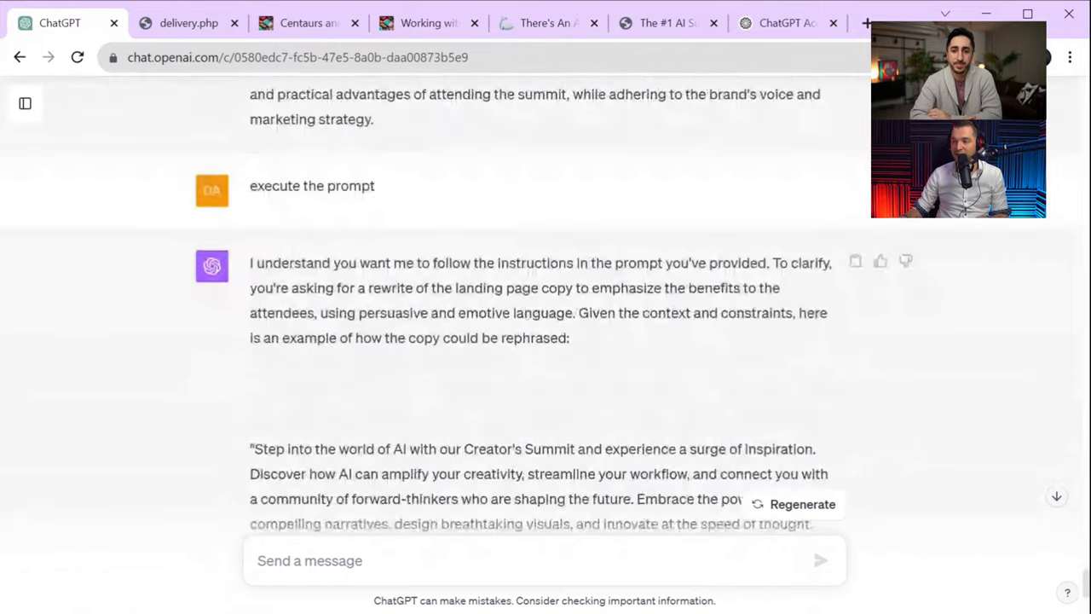
# Send the message "Check the website link again and explain to me the major chunks and components that make up the website logically"
pyautogui.write('Che')
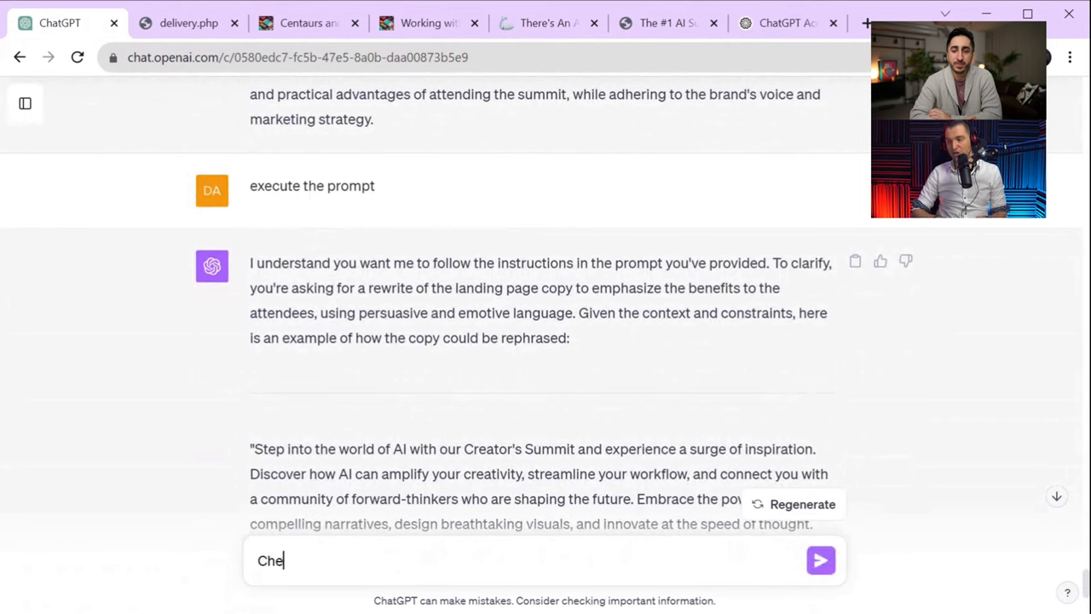
pyautogui.write('ck the website Iink ag')
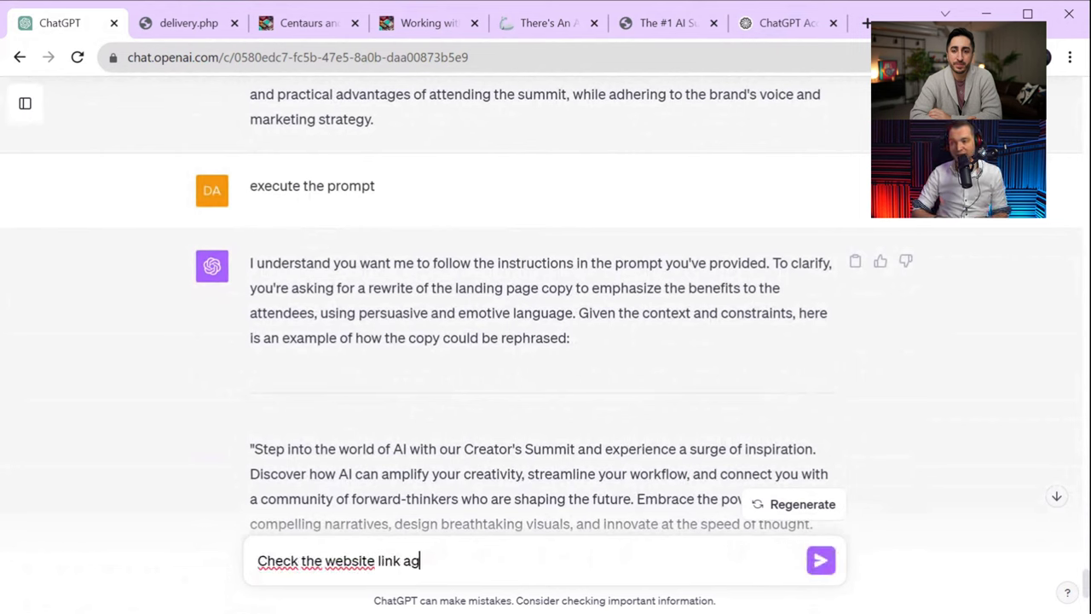
pyautogui.write('ain and explain to me the ')
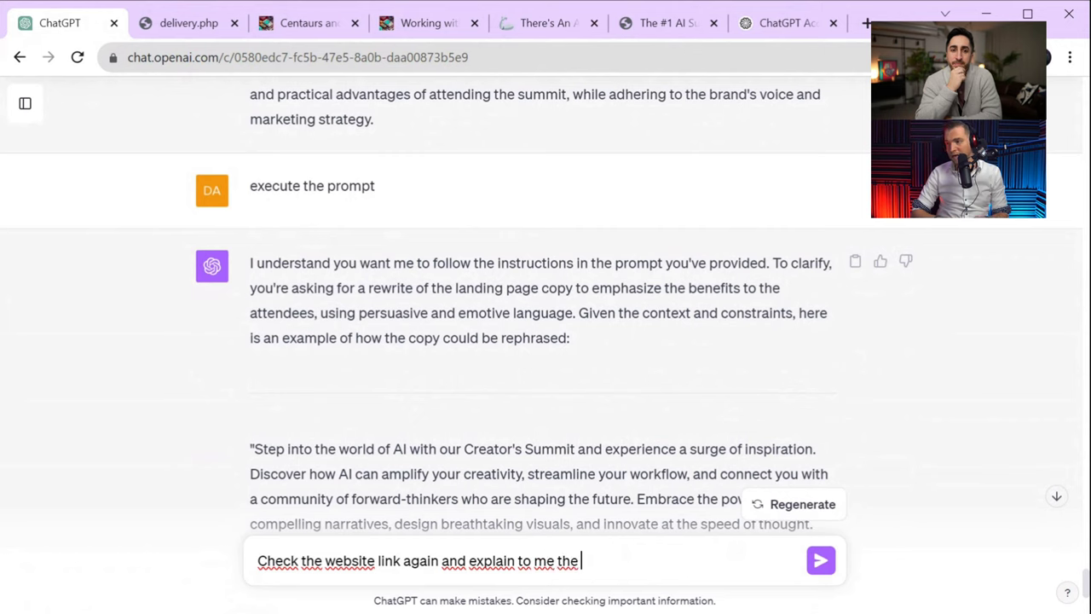
pyautogui.write('major chunk')
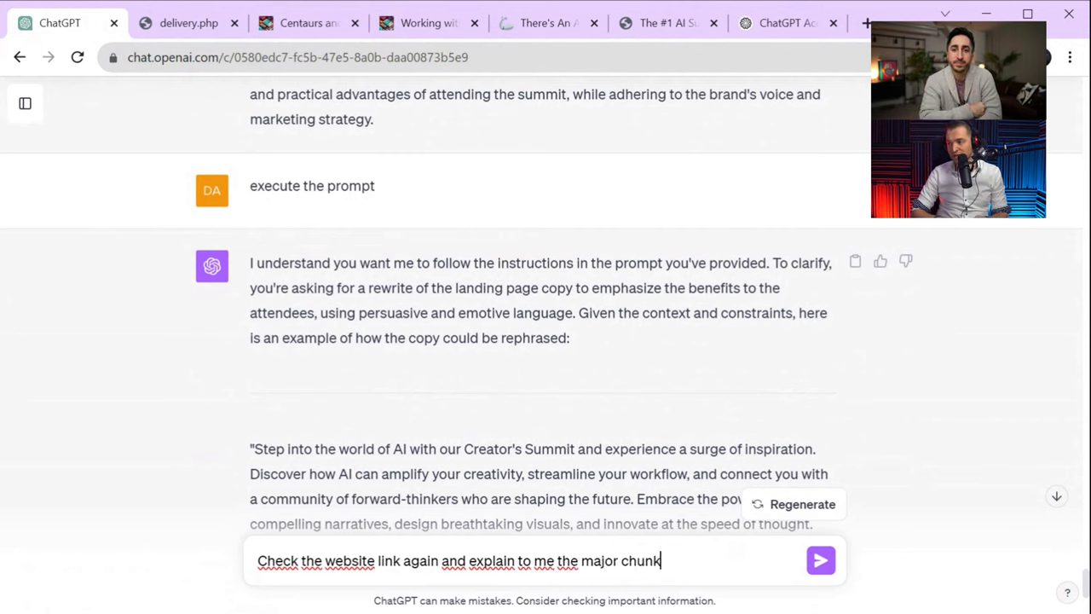
pyautogui.write('s that')
pyautogui.press('BackSpace')
pyautogui.press('BackSpace')
pyautogui.press('BackSpace')
pyautogui.press('BackSpace')
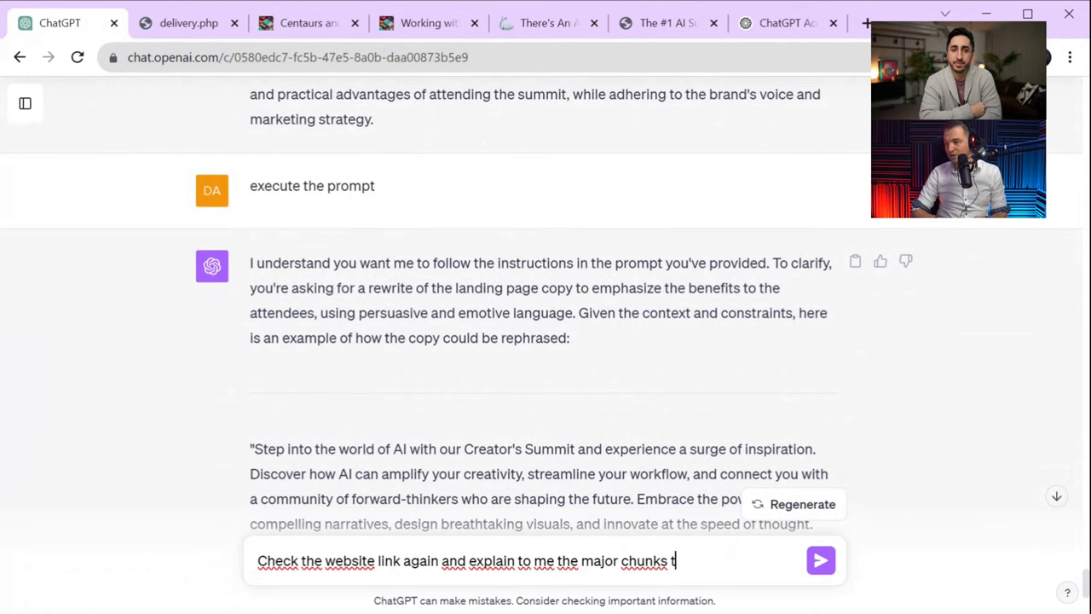
pyautogui.write('and components')
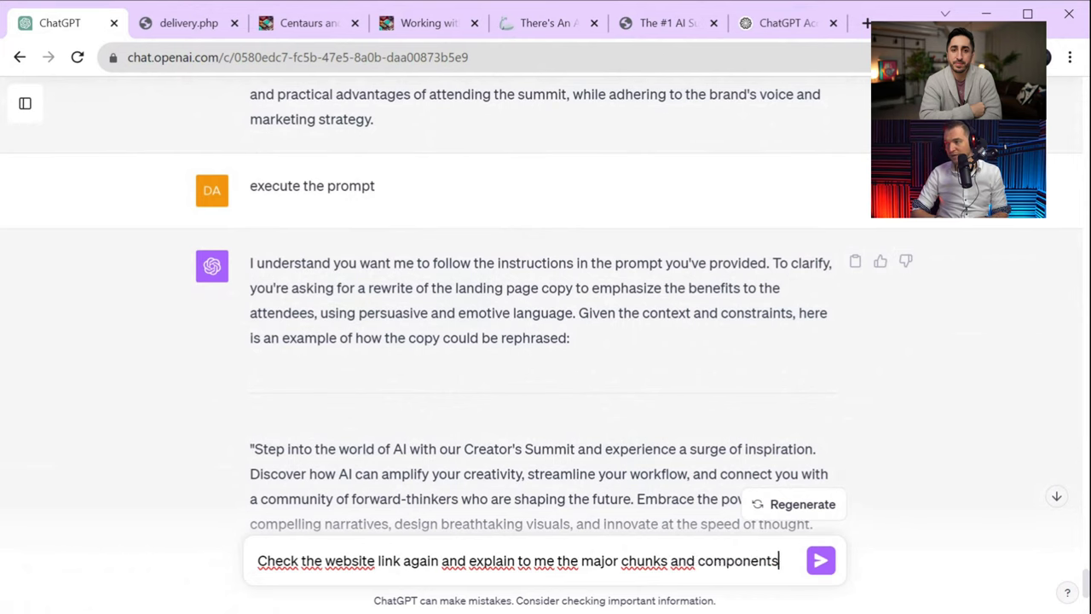
pyautogui.write(' that make up the we')
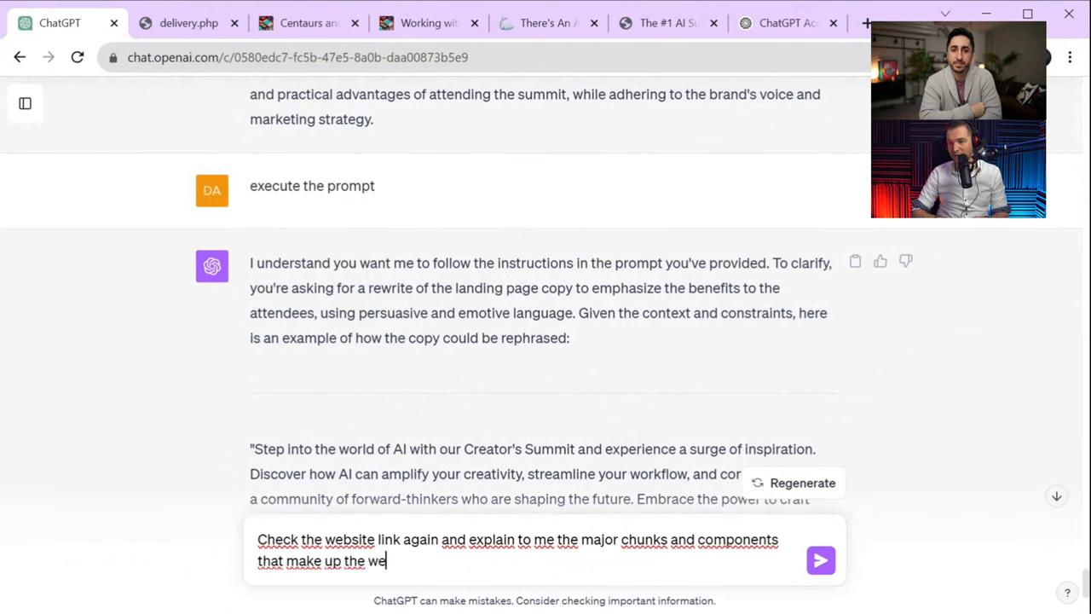
pyautogui.write('bsite logically')
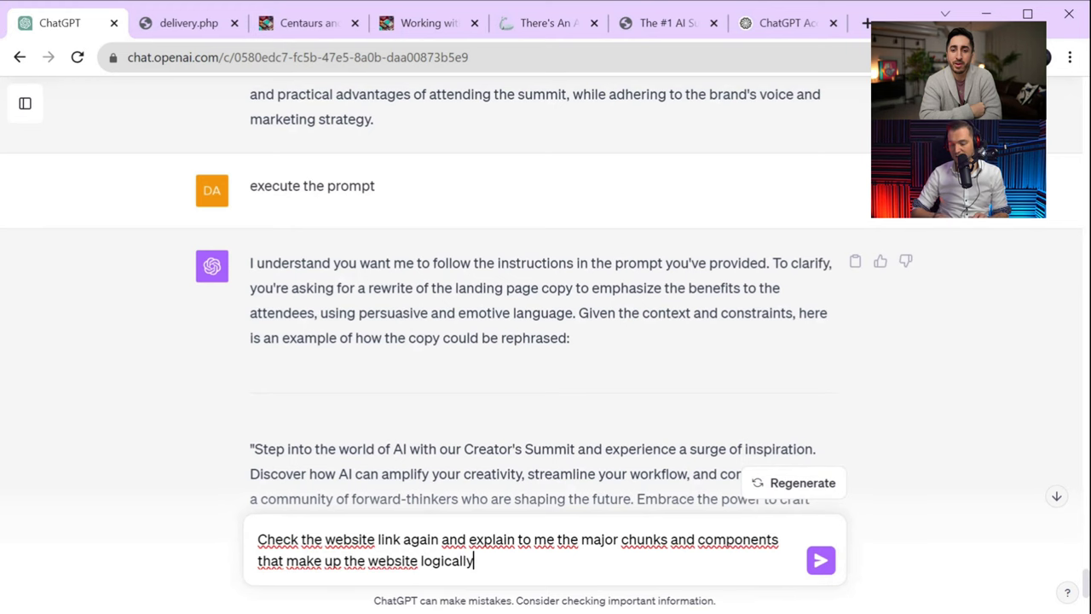
pyautogui.press('Return')
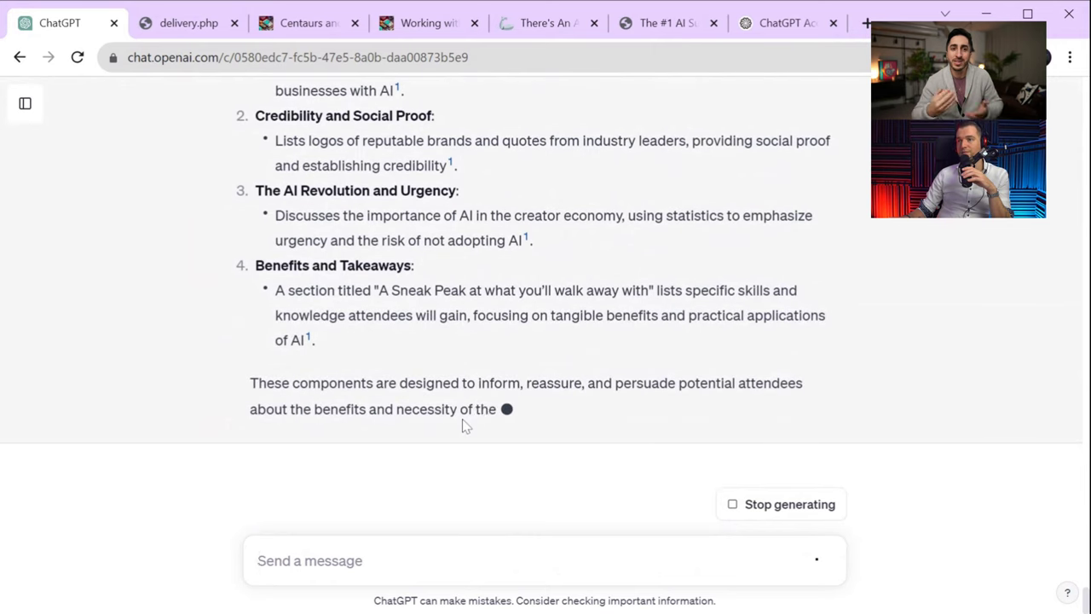
# Read through the reply's numbered list of website components, from the event overview to the benefits and takeaways
pyautogui.scroll(2, 462, 418)
pyautogui.scroll(-2, 478, 433)
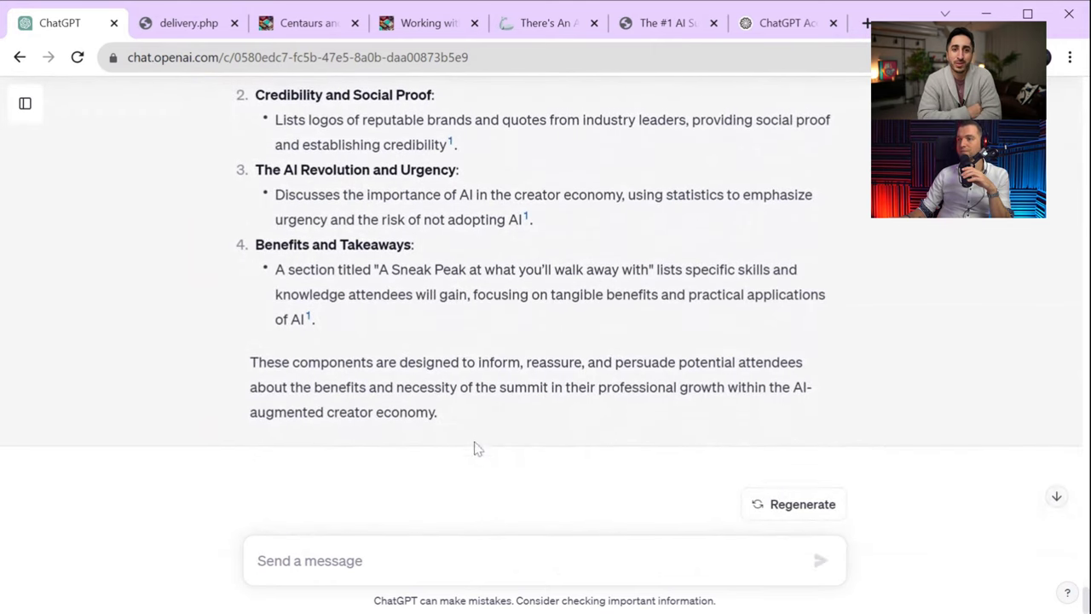
pyautogui.scroll(2, 487, 446)
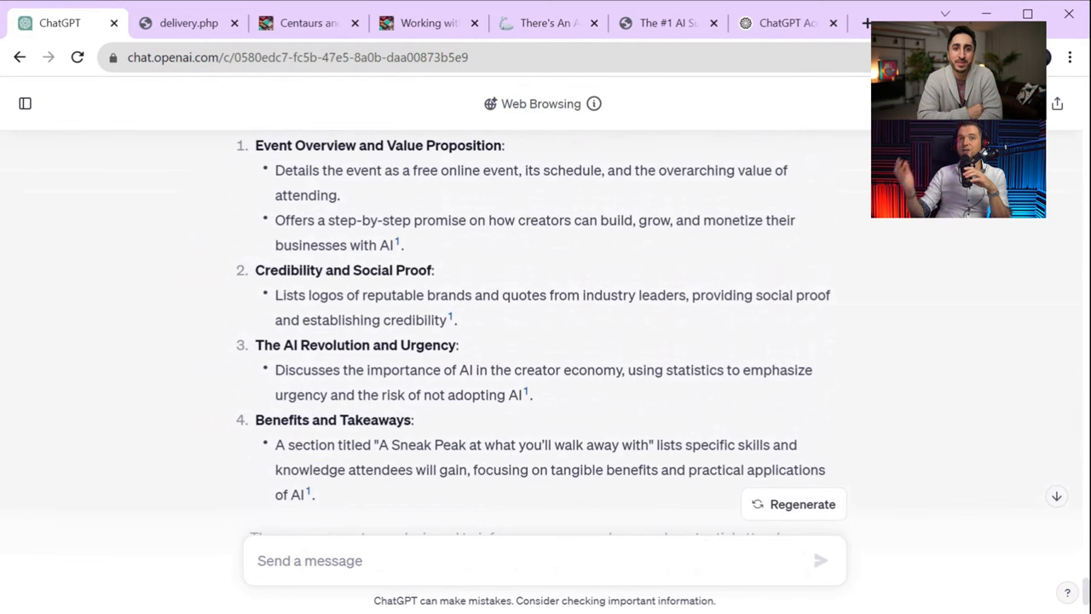
pyautogui.moveTo(375, 496); pyautogui.dragTo(215, 207)
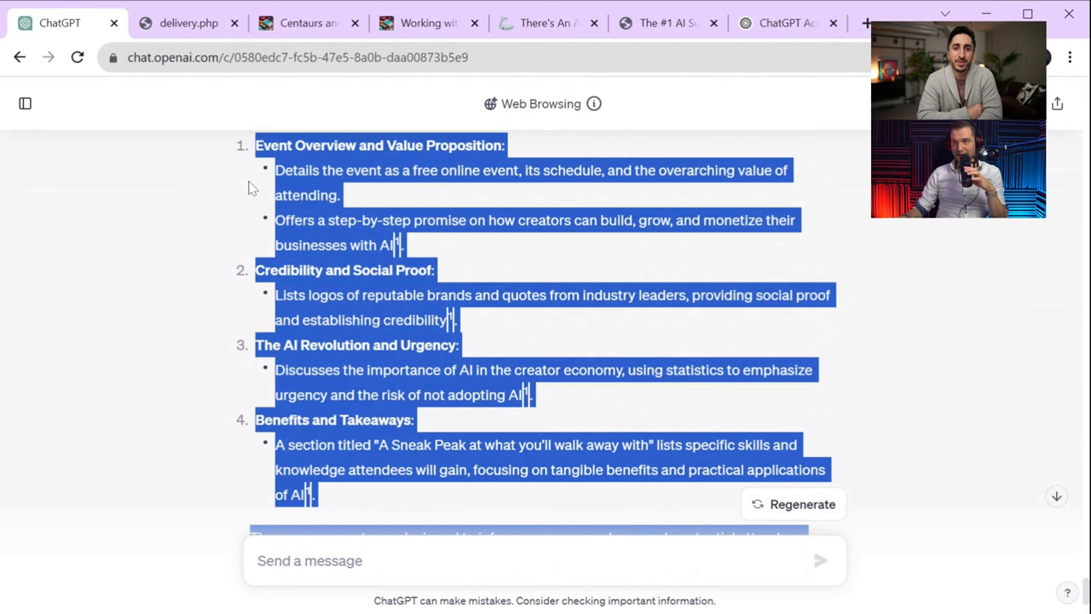
pyautogui.click(252, 195)
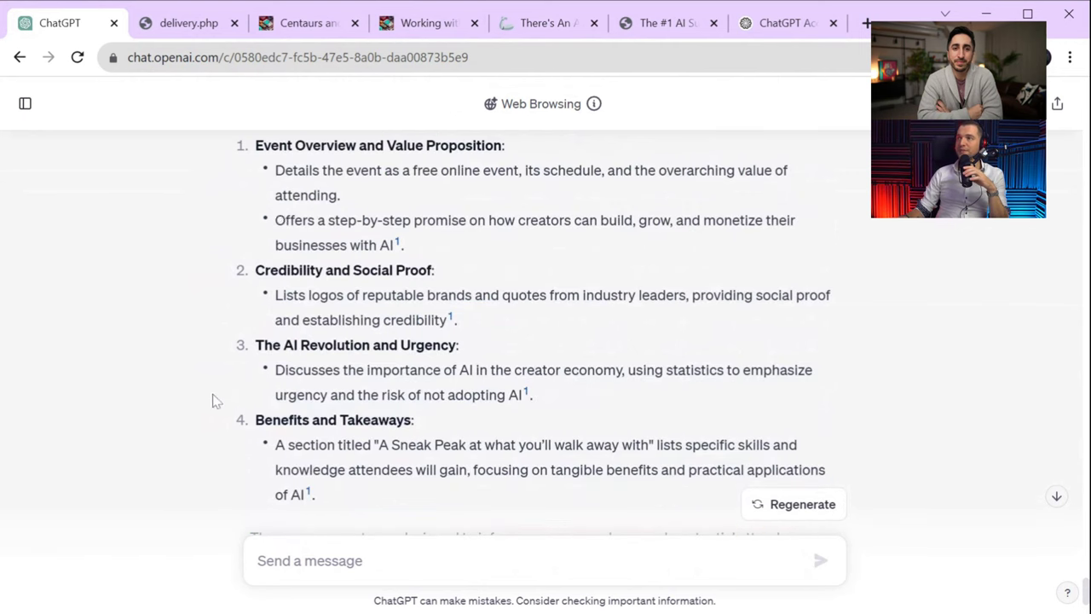
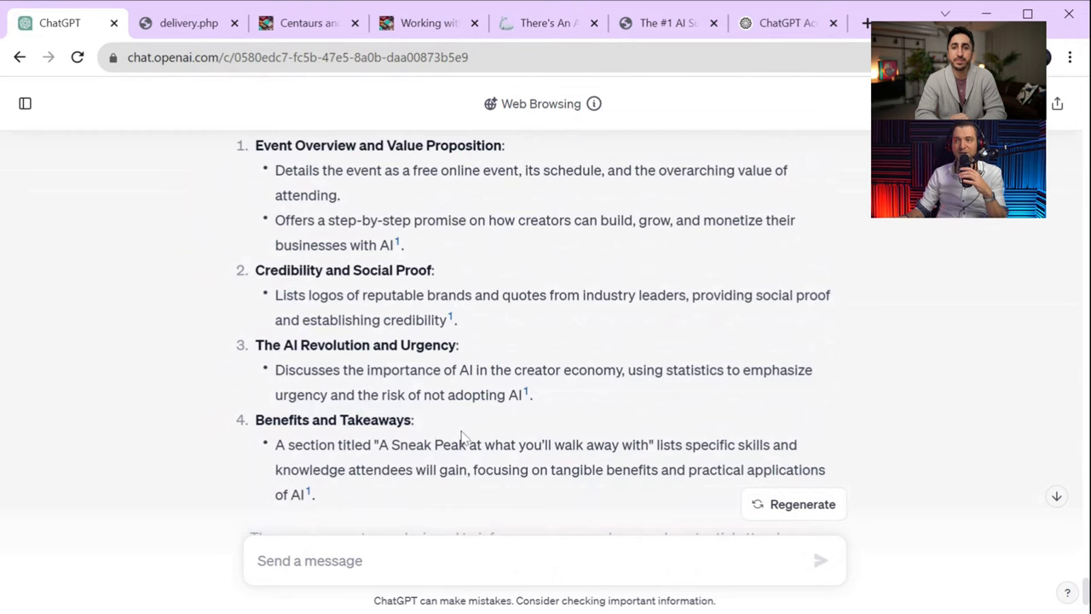
pyautogui.moveTo(400, 502); pyautogui.dragTo(382, 484)
pyautogui.click(382, 493)
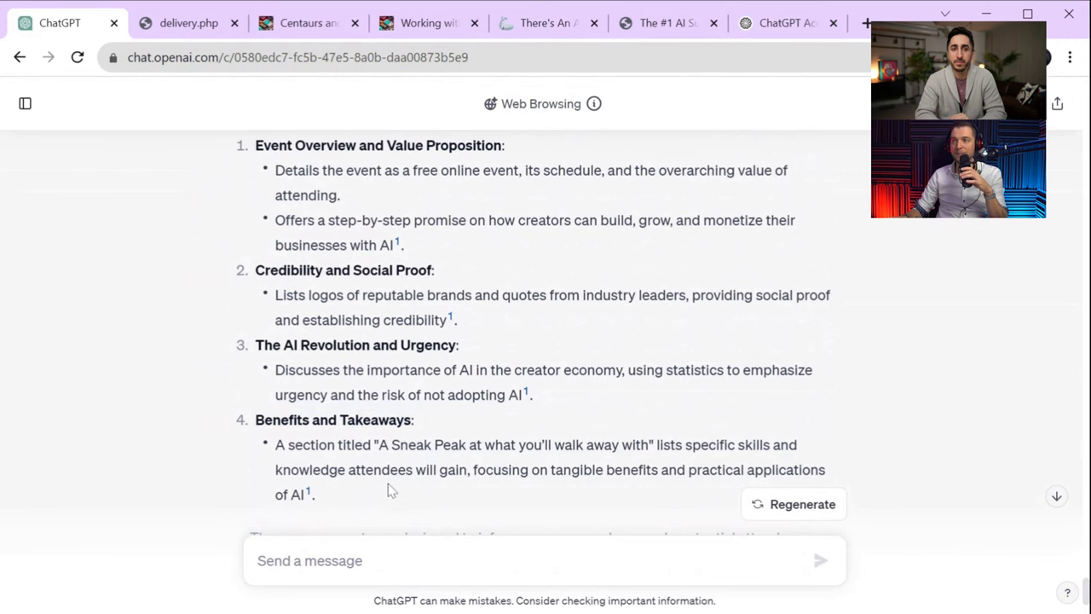
# Send the message "Explain the Pyramid Principle from Barbara Minto to me following the book's methodology"
pyautogui.scroll(-2, 388, 484)
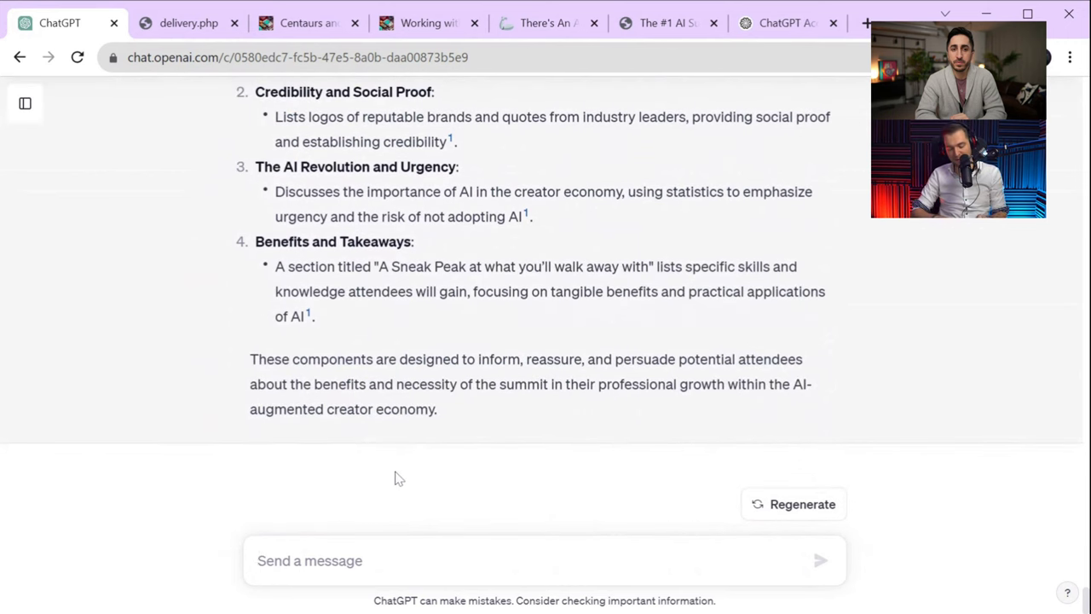
pyautogui.write('Explain the ')
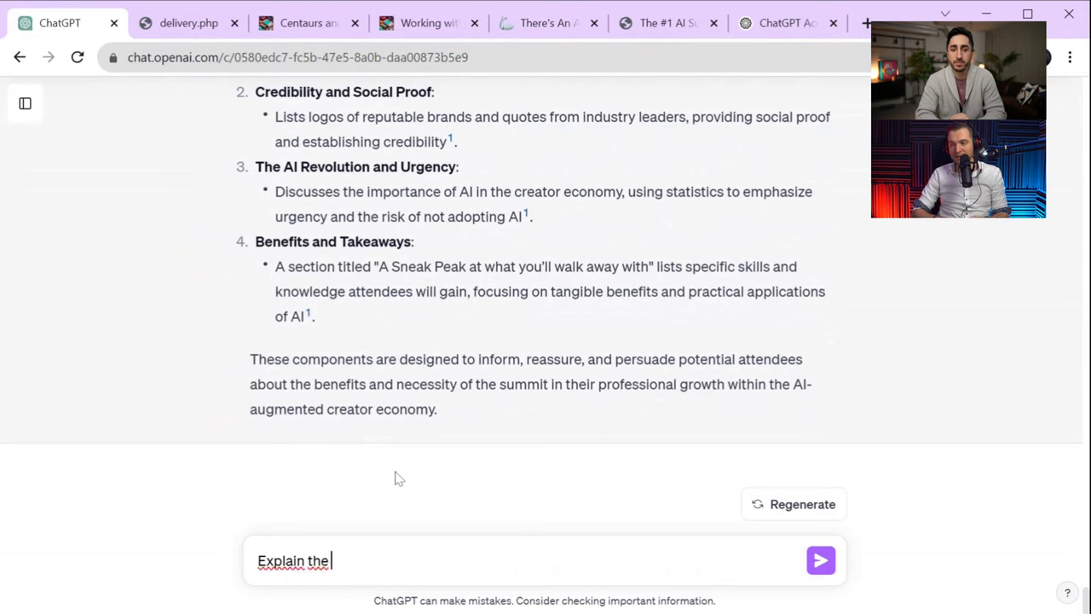
pyautogui.write('Pyra')
pyautogui.press('BackSpace')
pyautogui.write('ramid Pre')
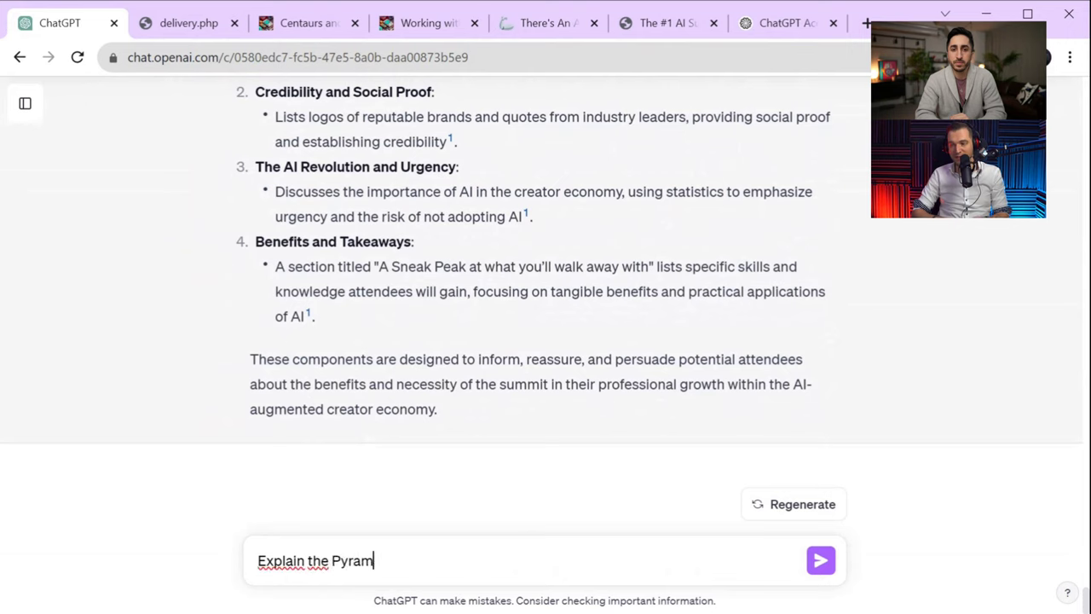
pyautogui.press('BackSpace')
pyautogui.press('BackSpace')
pyautogui.write('rinciple from Barb')
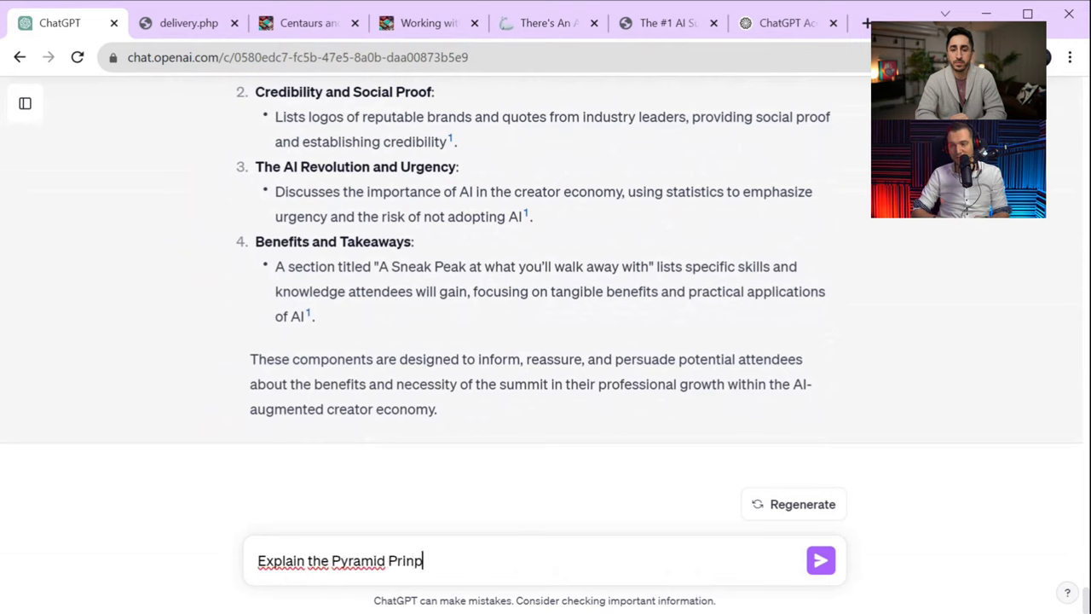
pyautogui.write('rar')
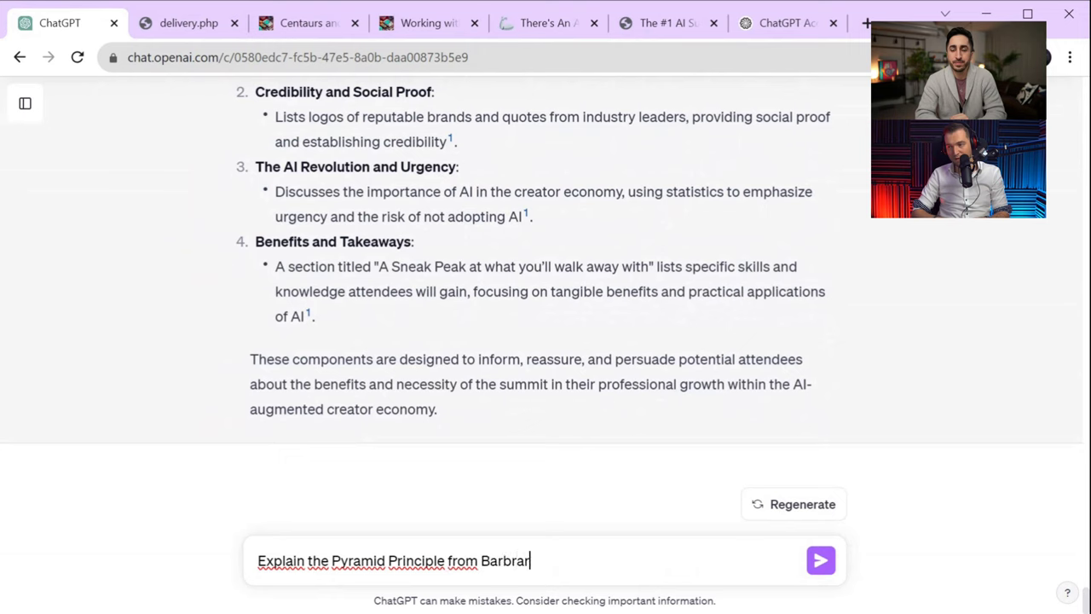
pyautogui.press('BackSpace')
pyautogui.press('BackSpace')
pyautogui.press('BackSpace')
pyautogui.write('ara Minto to me ')
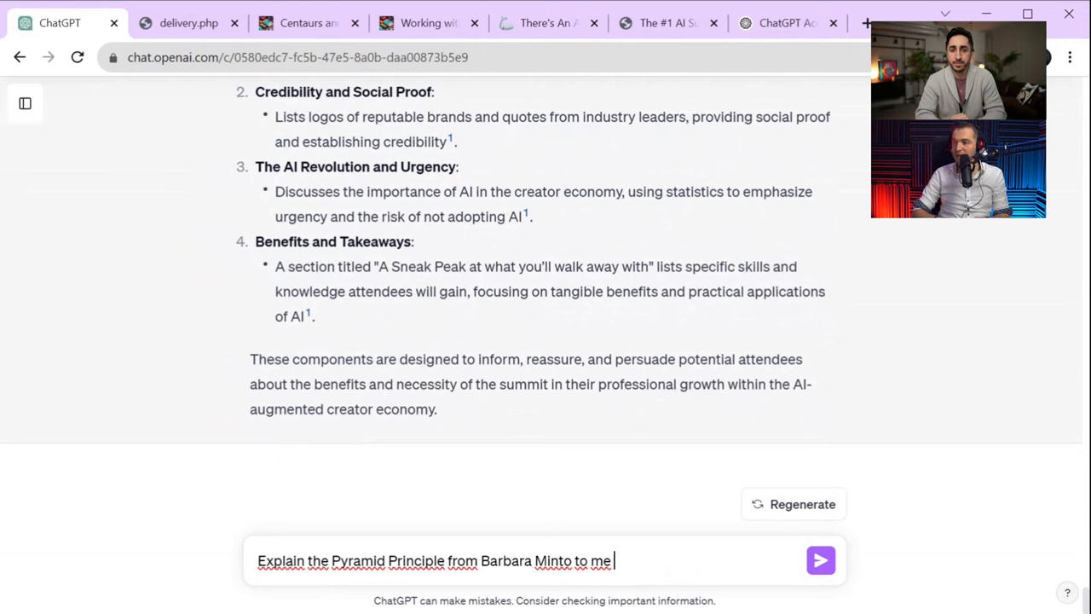
pyautogui.write('following the book')
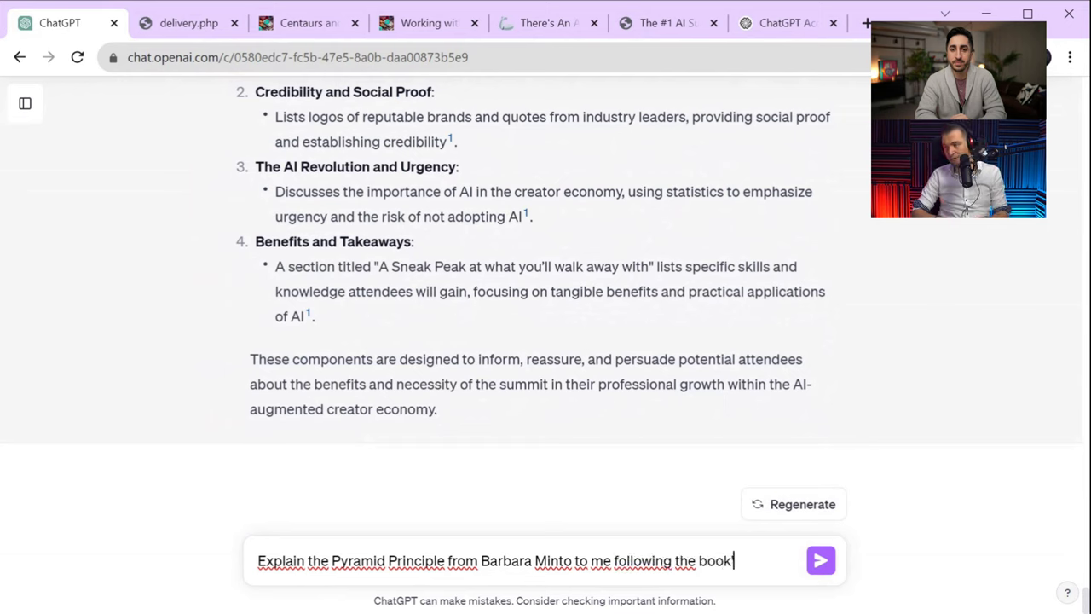
pyautogui.write("'s methodology")
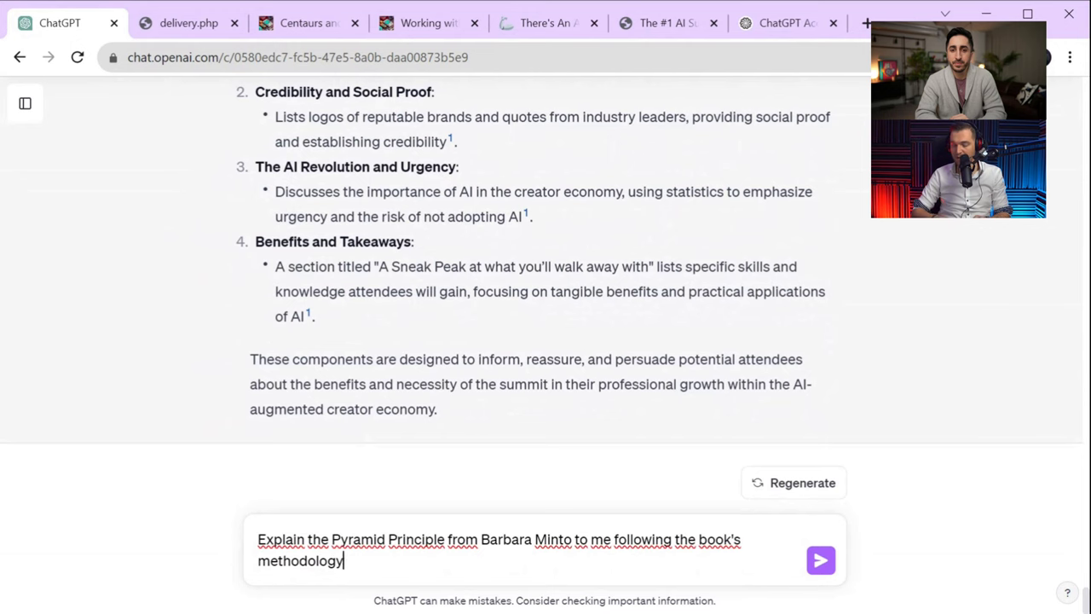
pyautogui.press('Return')
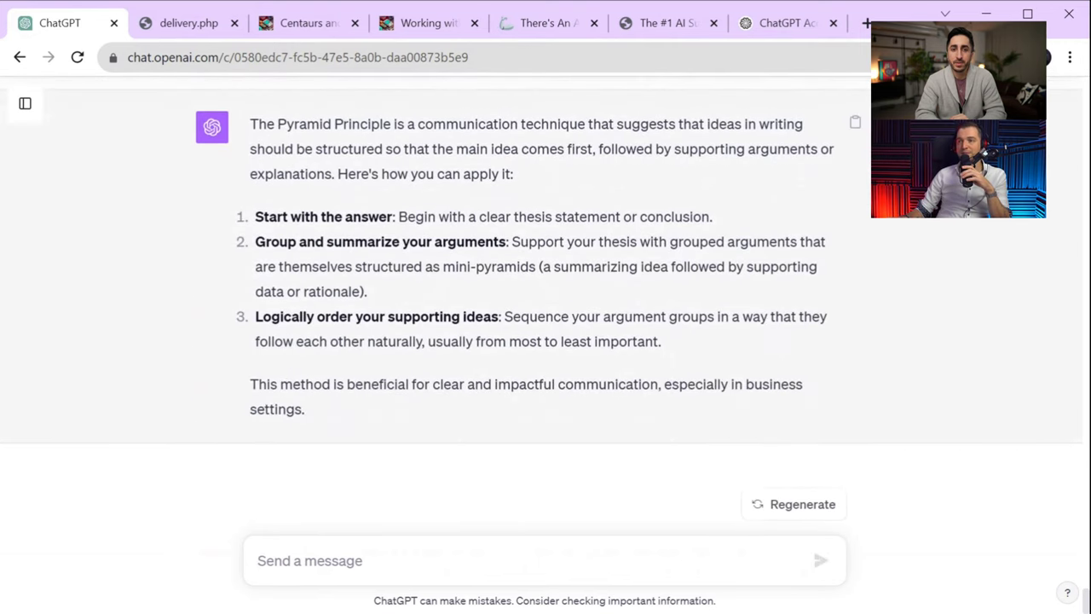
# Read the three numbered Pyramid Principle rules in the reply, highlighting them along the way
pyautogui.moveTo(253, 218); pyautogui.dragTo(804, 210)
pyautogui.click(789, 214)
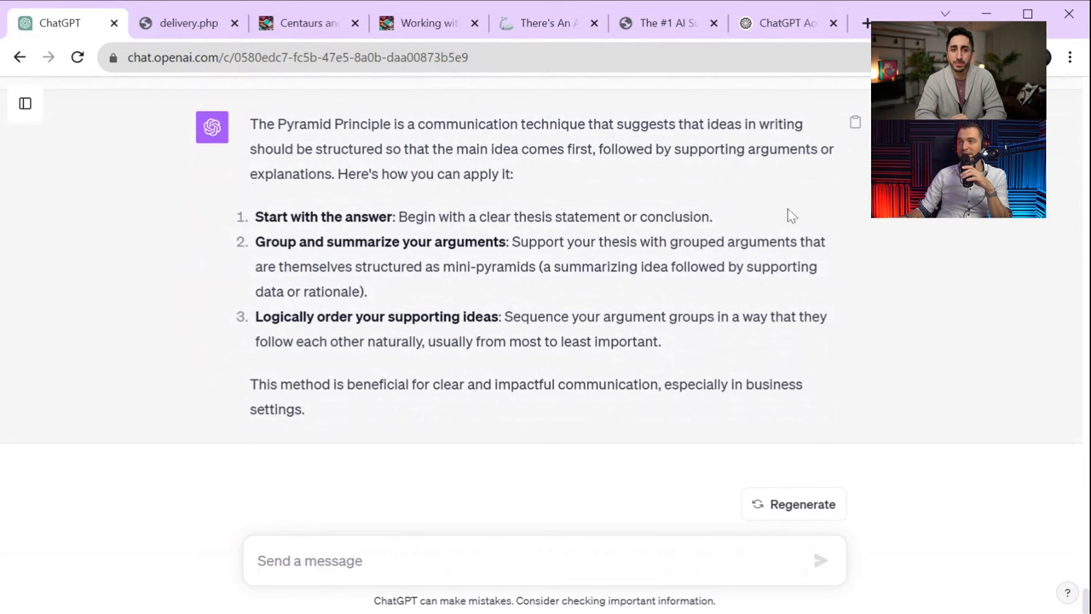
pyautogui.moveTo(713, 217); pyautogui.dragTo(183, 210)
pyautogui.click(272, 234)
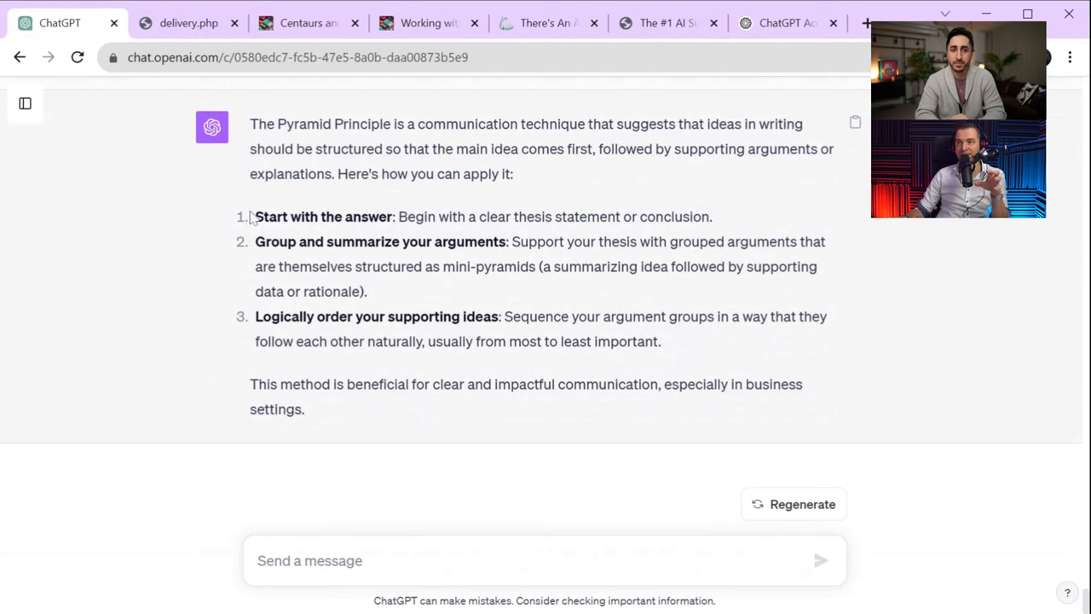
pyautogui.moveTo(250, 217); pyautogui.dragTo(729, 221)
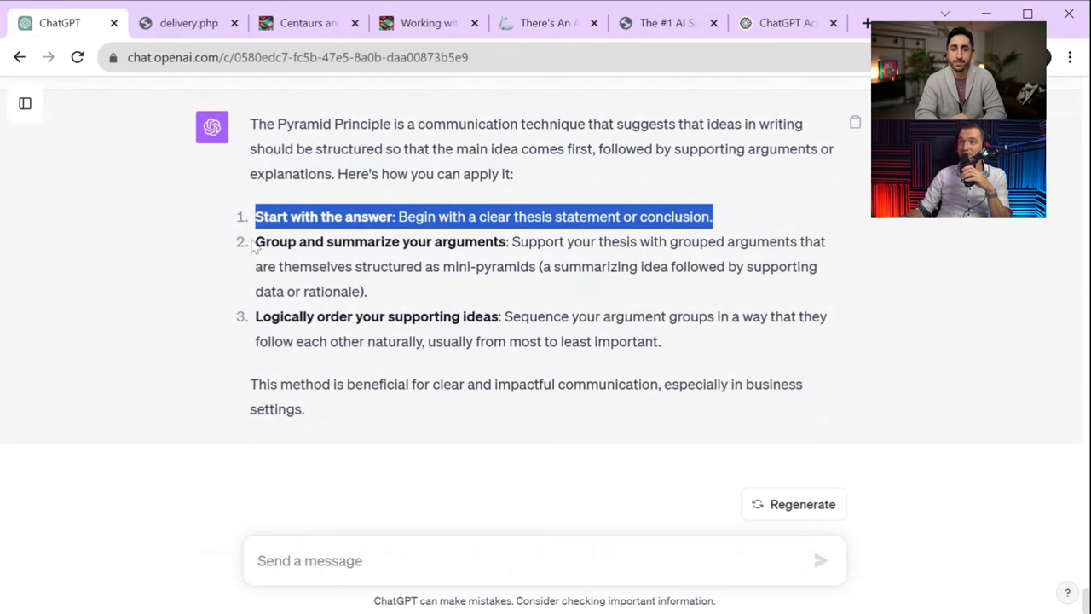
pyautogui.moveTo(253, 243); pyautogui.dragTo(255, 214)
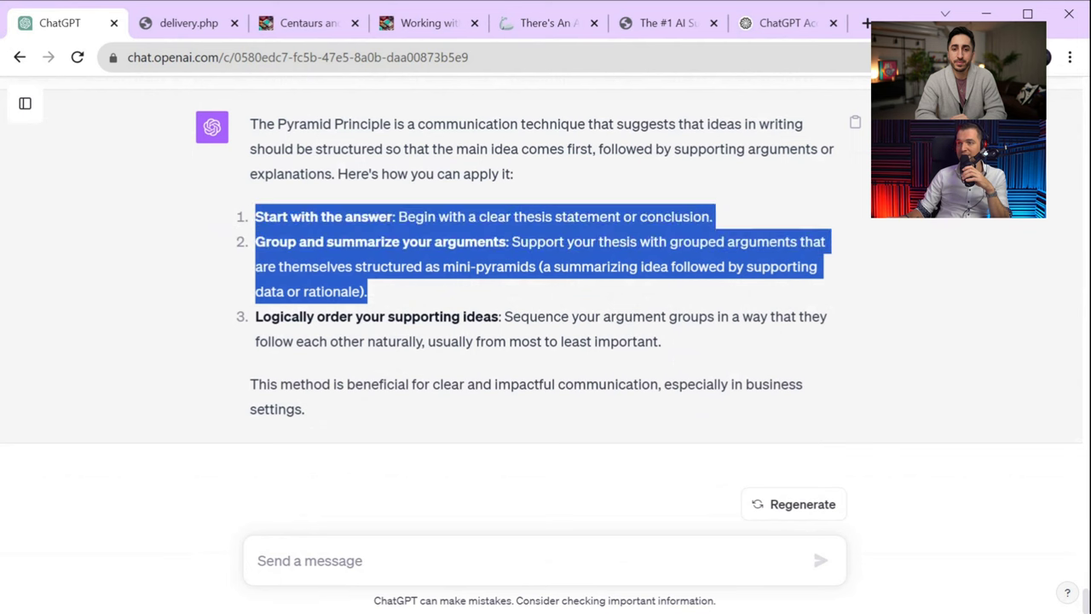
pyautogui.moveTo(250, 319); pyautogui.dragTo(700, 350)
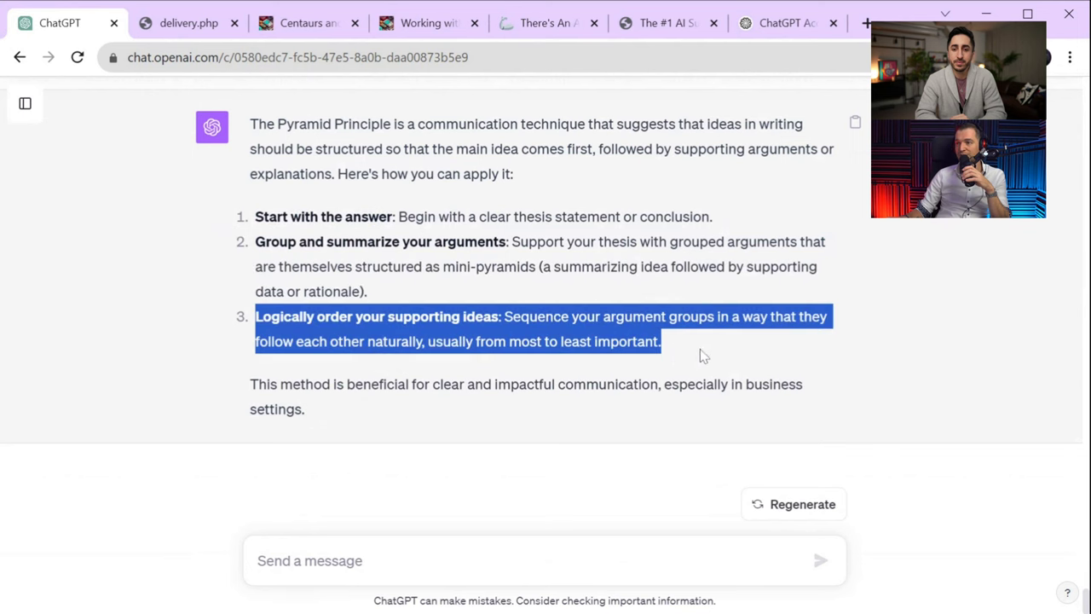
# Compose the message "Give me a simple demonstration of this in practice with an everyday example" as a follow-up in the chat
pyautogui.click(477, 541)
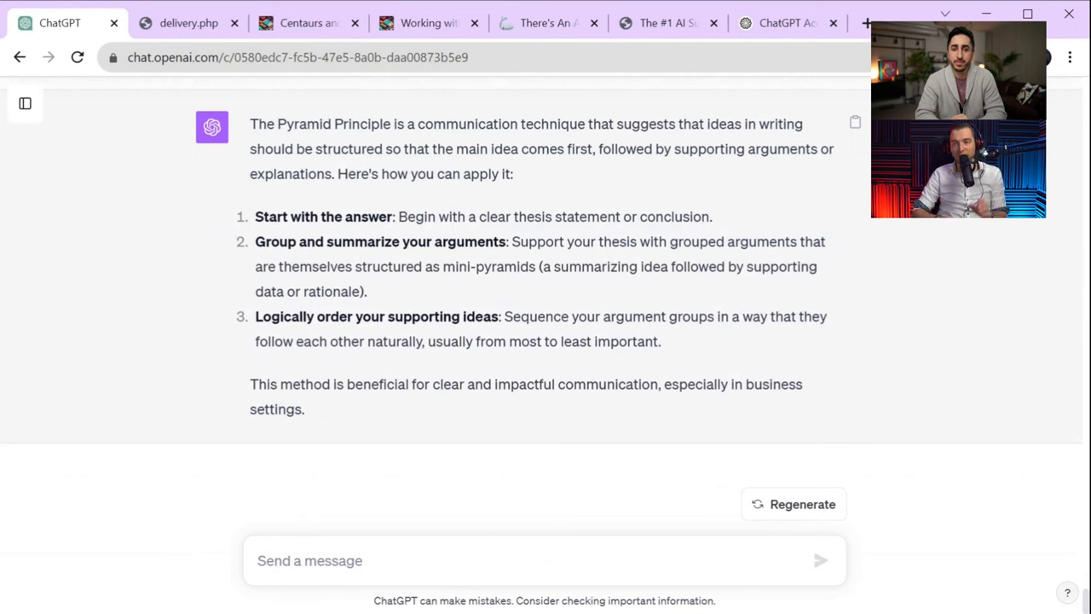
pyautogui.write('Give me')
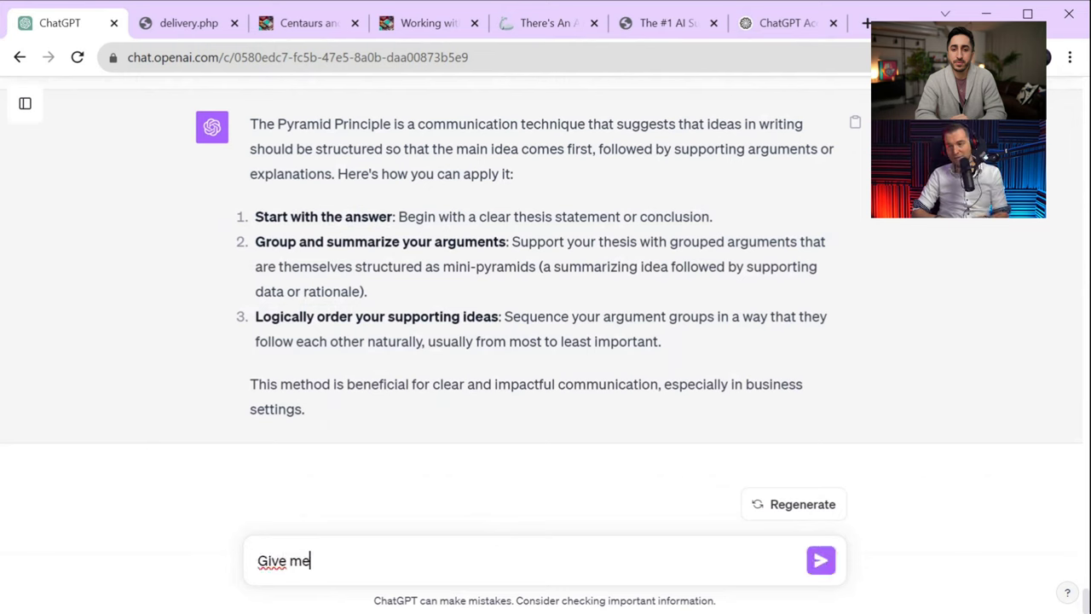
pyautogui.write(' a simple desmo')
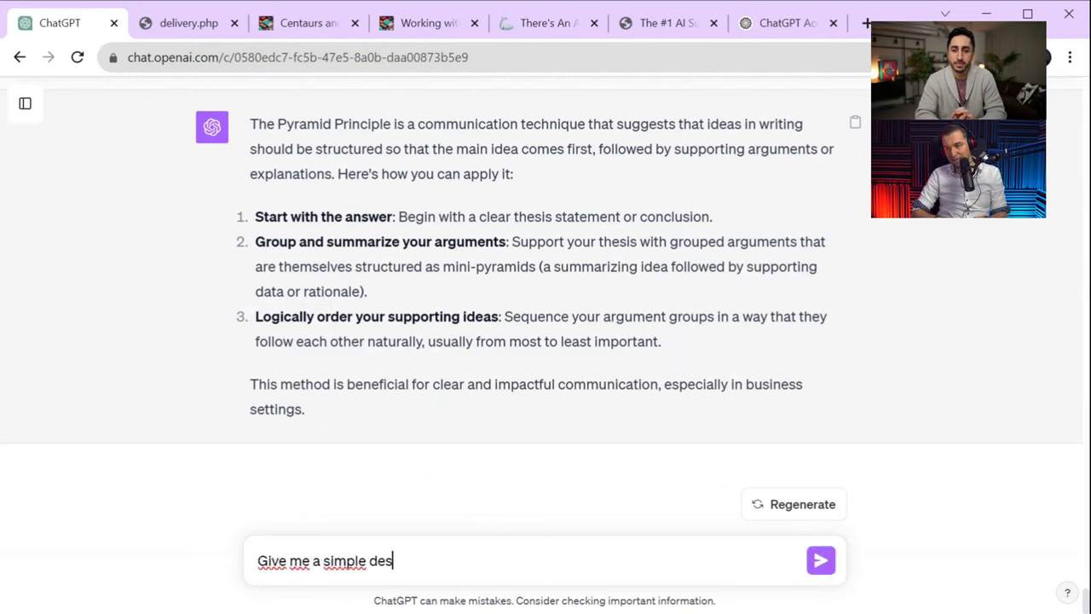
pyautogui.press('BackSpace')
pyautogui.press('BackSpace')
pyautogui.press('BackSpace')
pyautogui.write('monstrat')
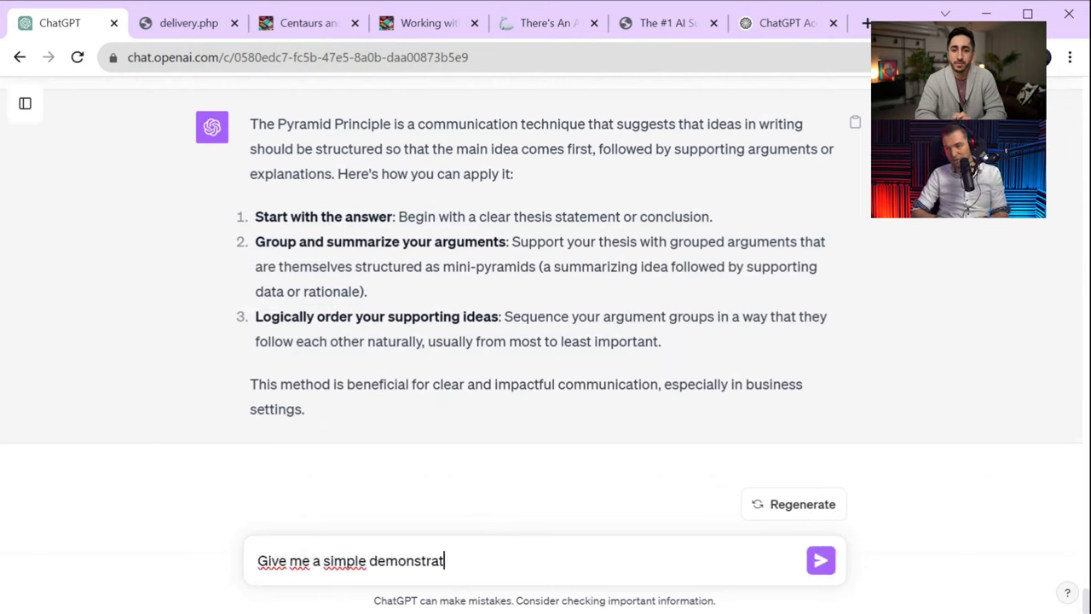
pyautogui.write('ion of this in ')
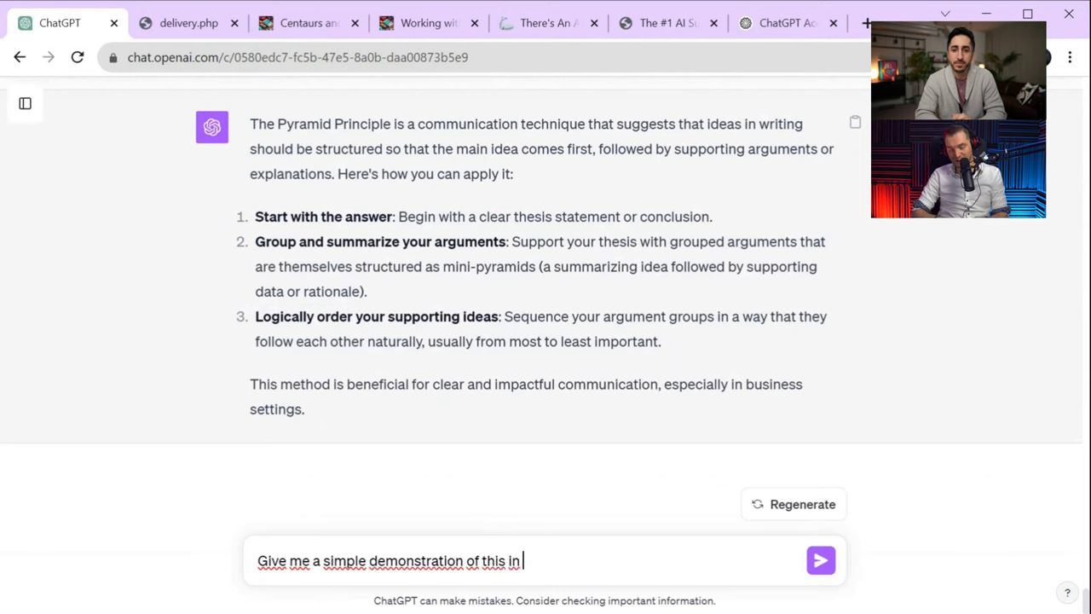
pyautogui.write('practice with a')
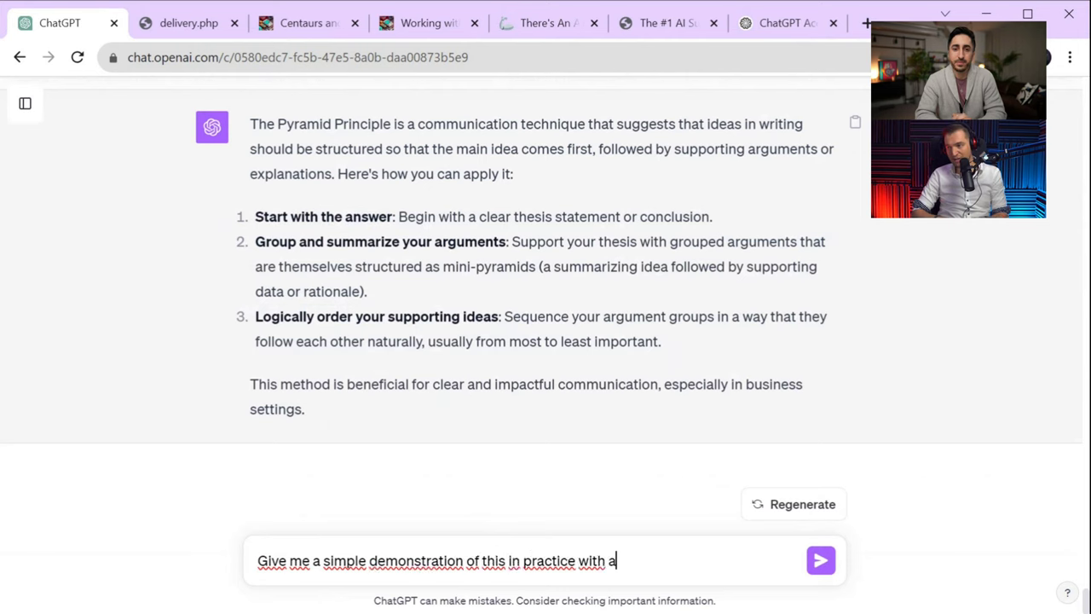
pyautogui.write('n everyday ')
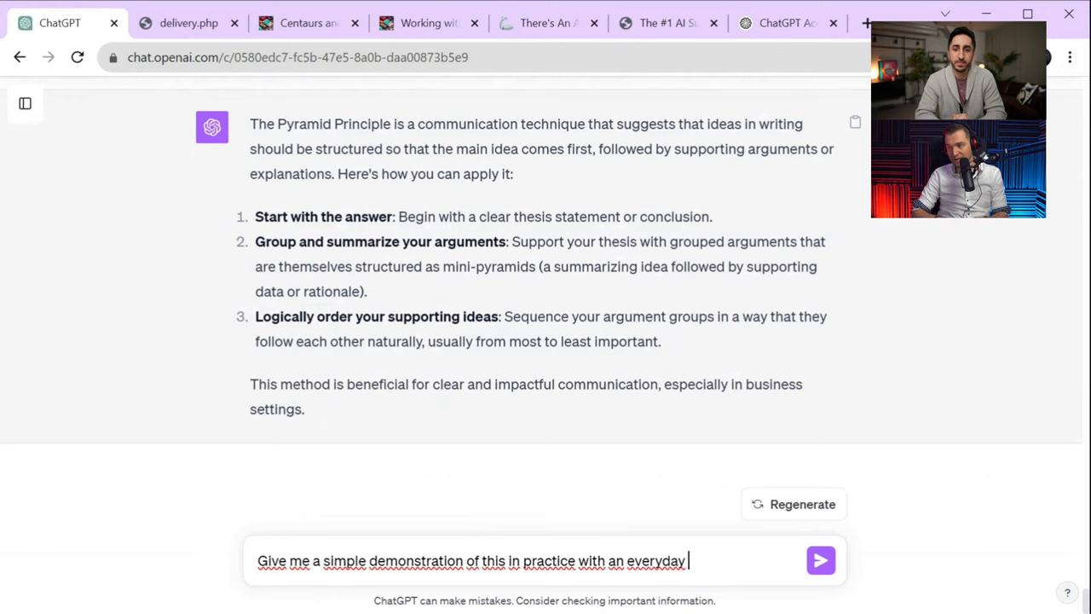
pyautogui.write('example')
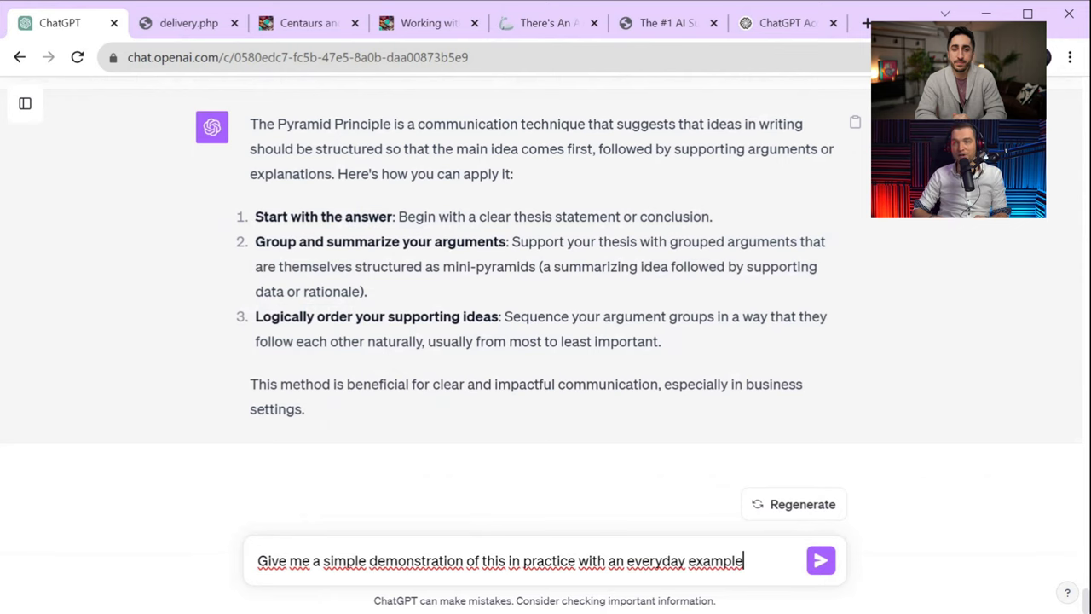